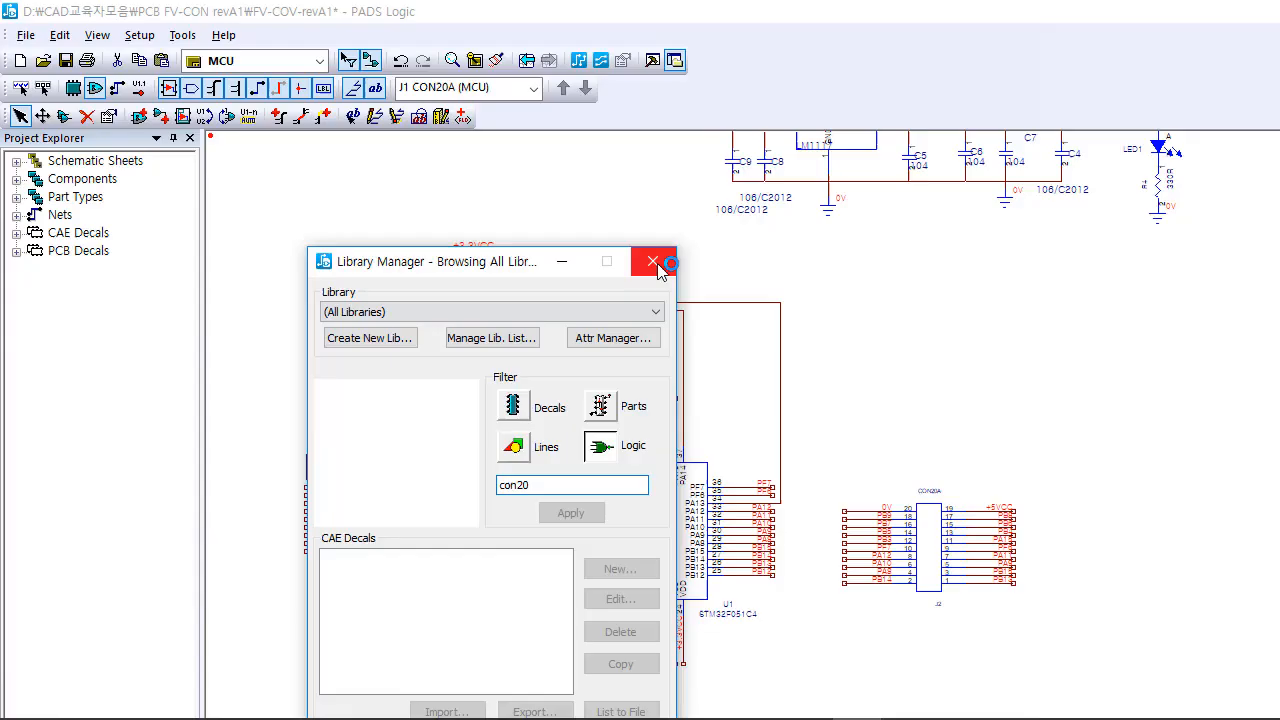
Step: Close the Library Manager and display the full DAC schematic sheet
left_click(660, 257)
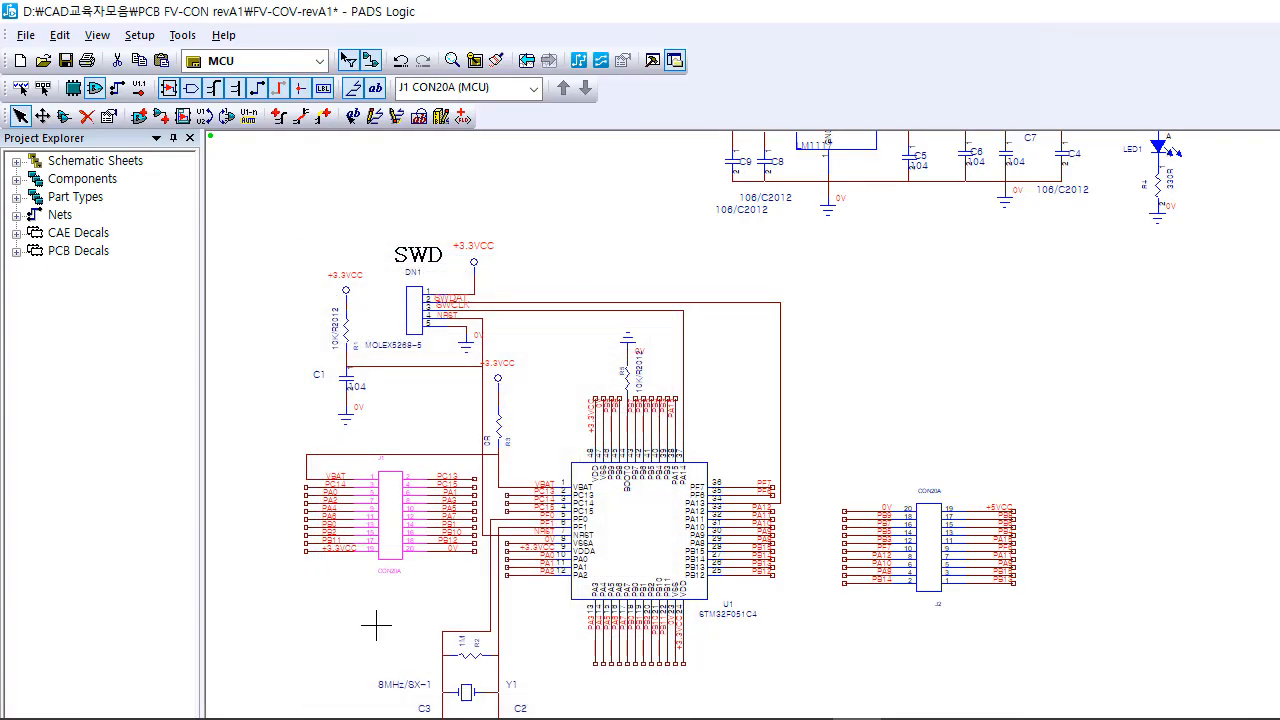
scroll(870, 480, "up", 3)
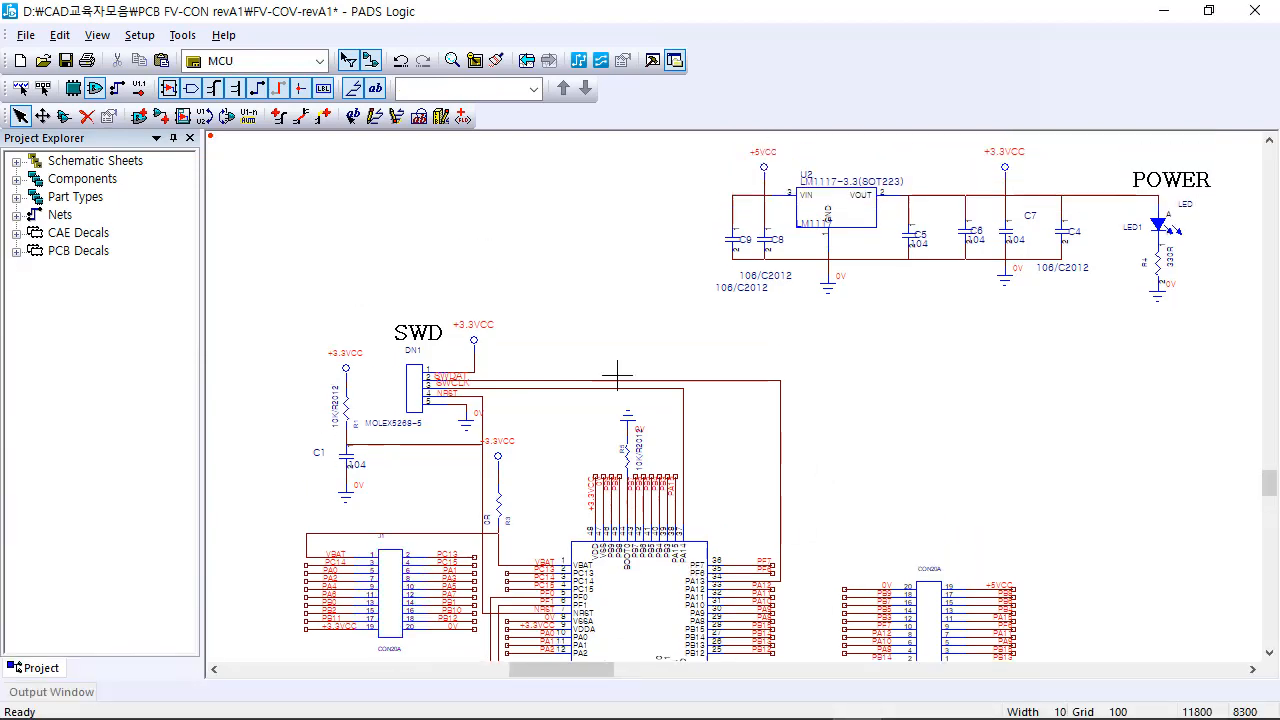
scroll(617, 376, "up", 1)
left_click(282, 63)
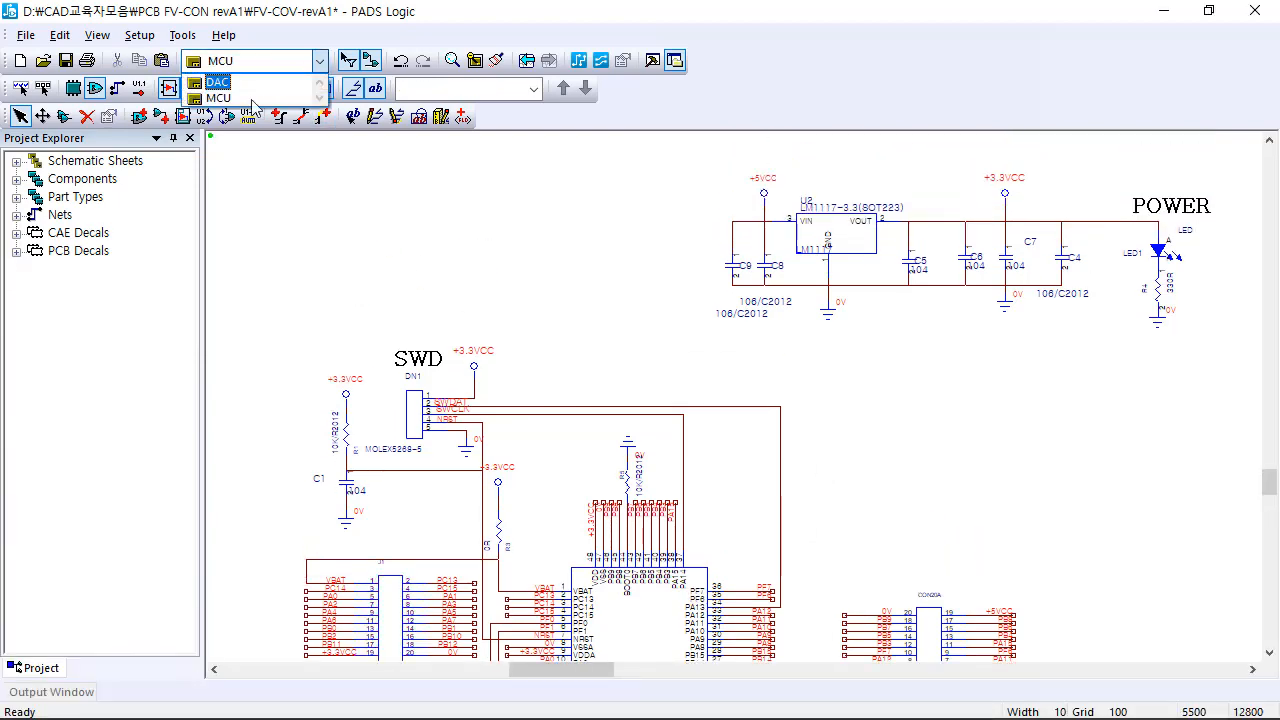
left_click(250, 82)
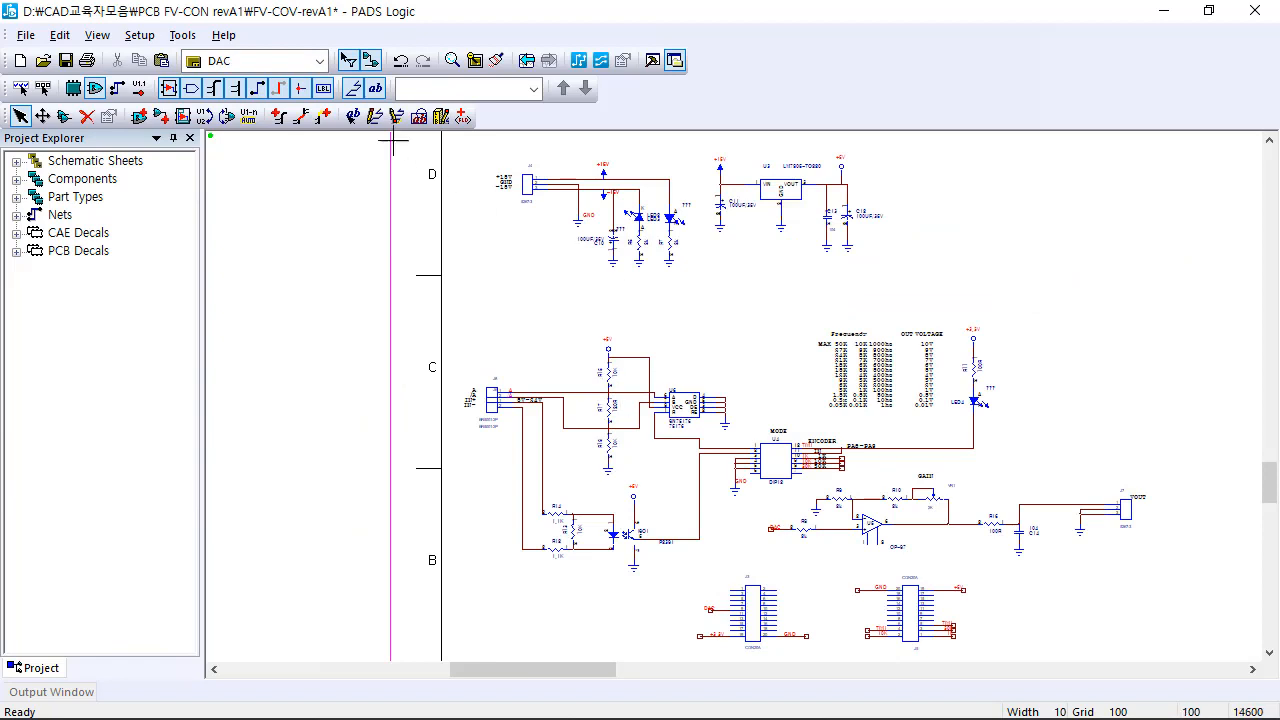
scroll(483, 326, "down", 1)
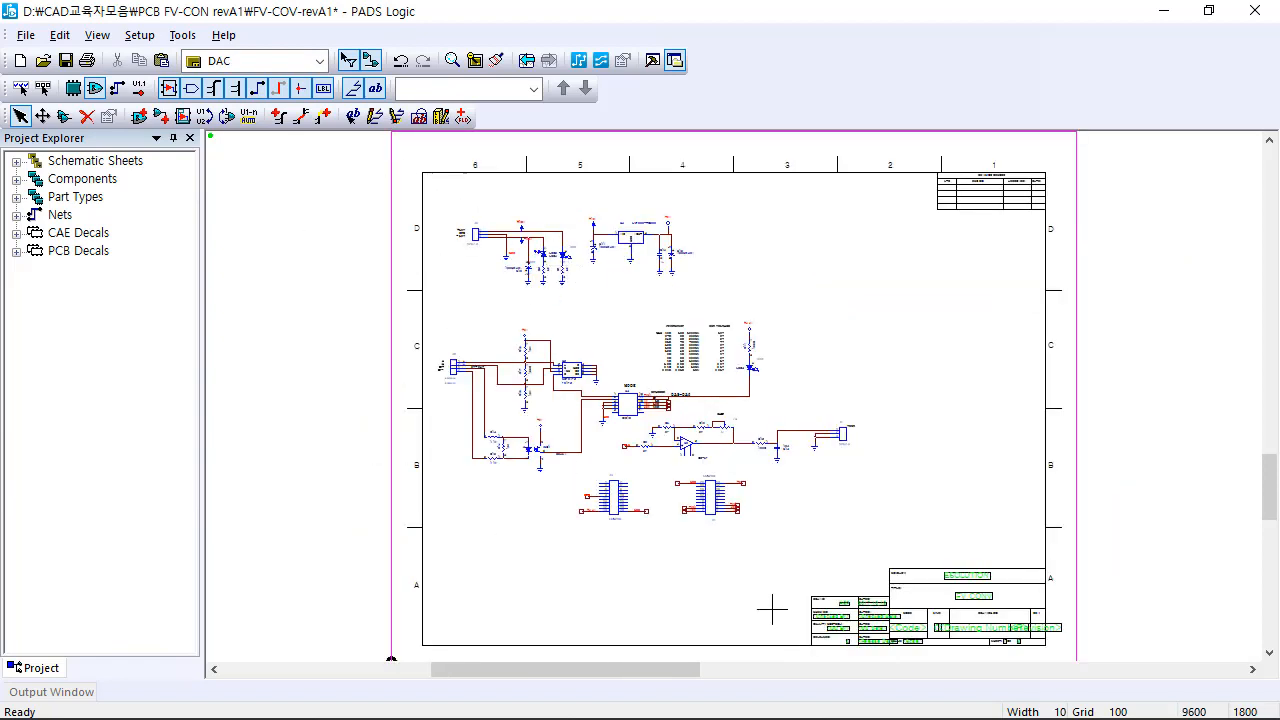
Step: Return to the MCU schematic sheet and view its whole layout
left_click(252, 61)
left_click(244, 94)
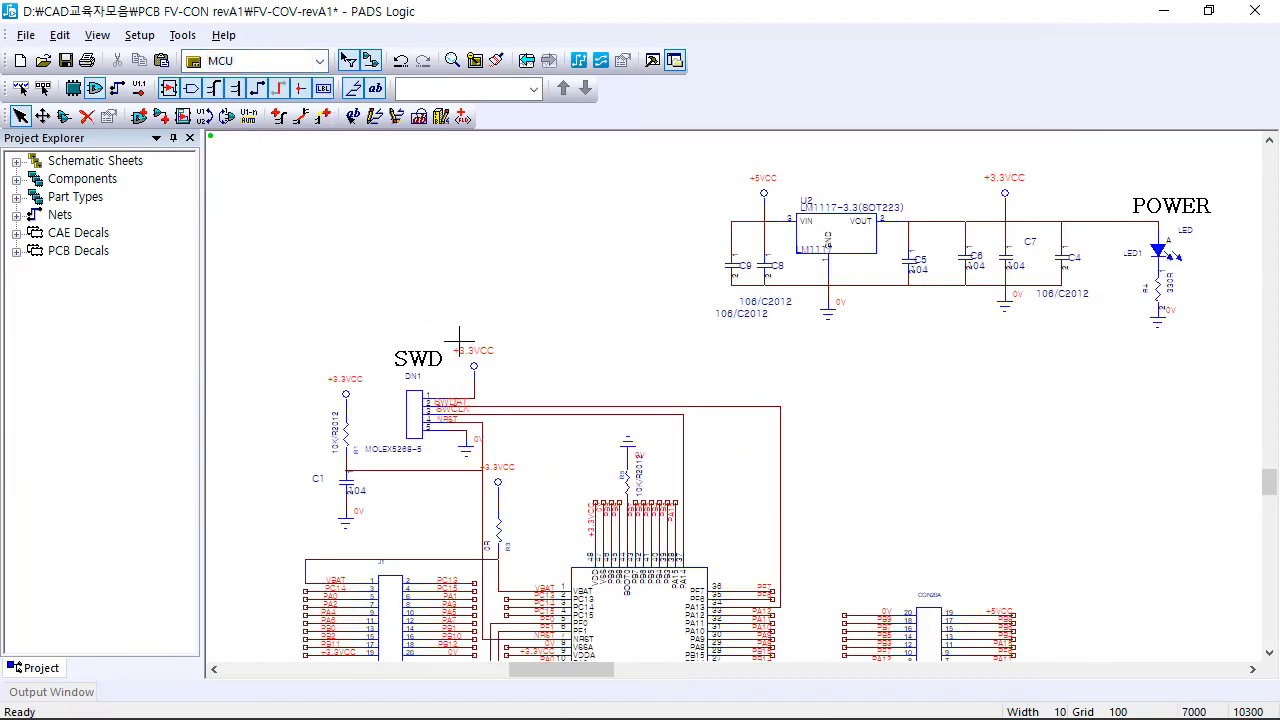
key("Home")
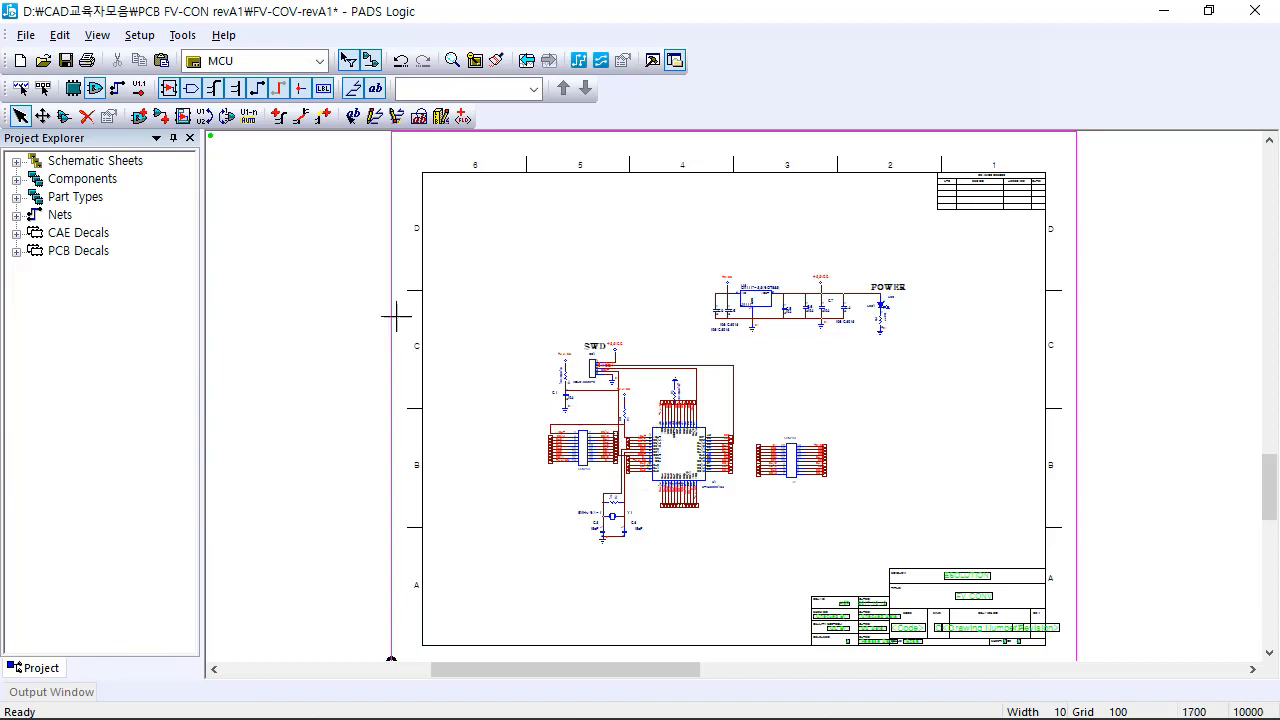
left_click(323, 88)
scroll(745, 413, "up", 1)
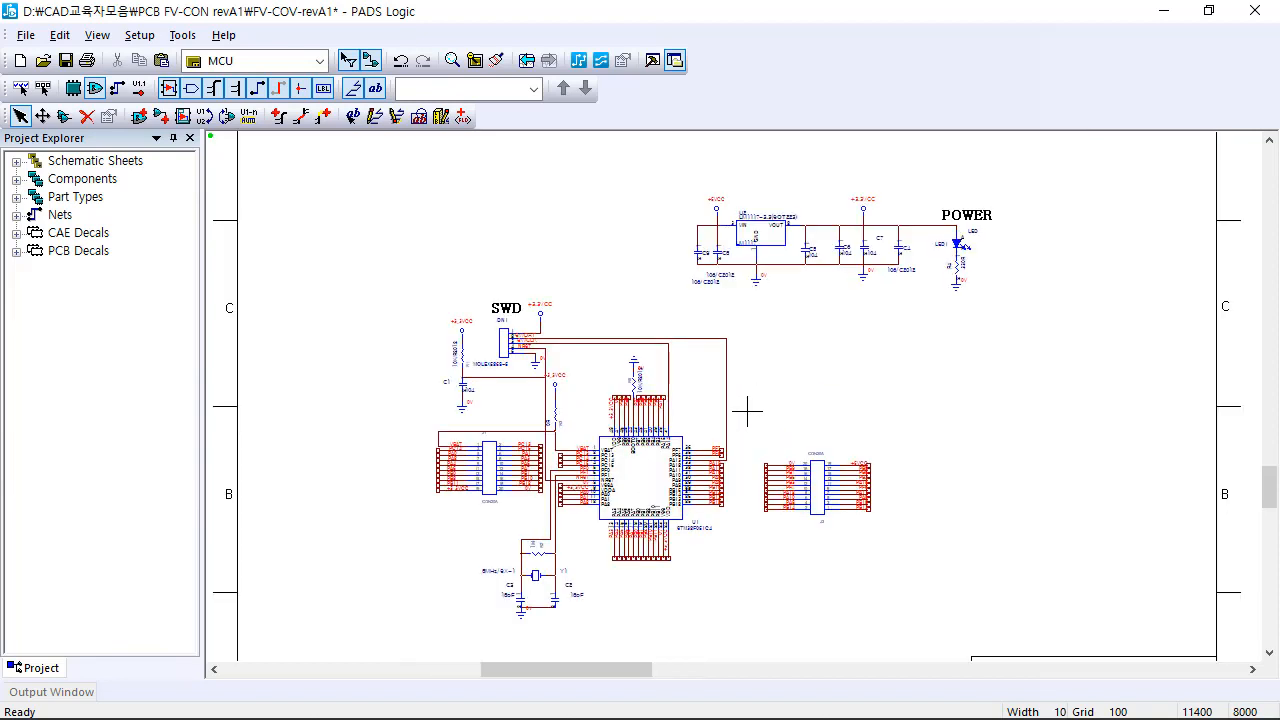
Step: Examine the LM1117 power supply circuit, the STM32F051C4 microcontroller and the J2 connector on the MCU sheet
scroll(790, 300, "up", 2)
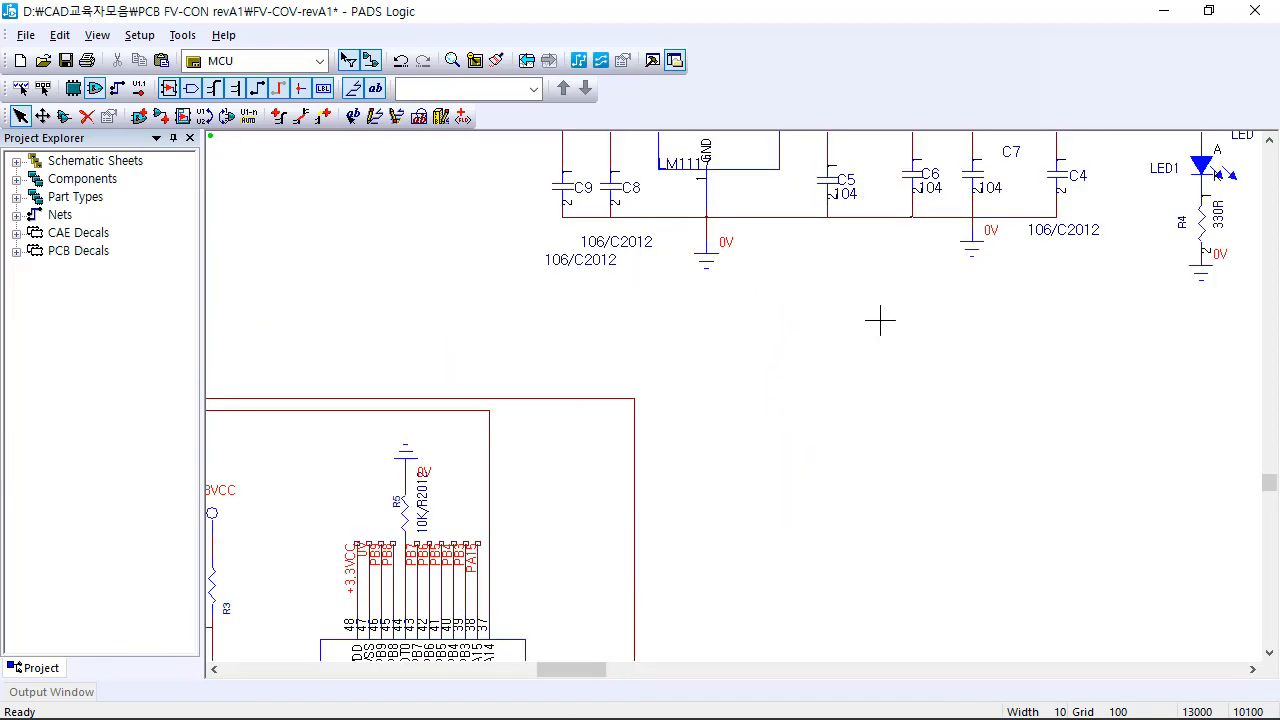
scroll(872, 318, "up", 3)
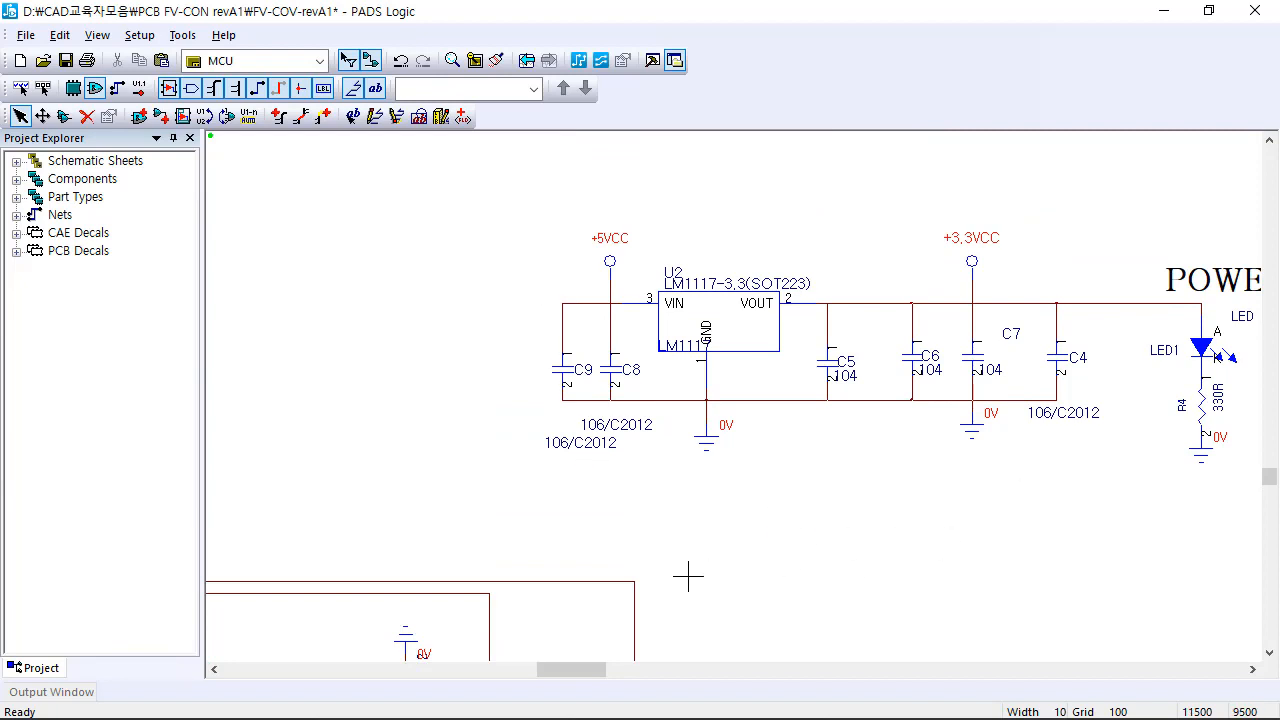
scroll(666, 526, "down", 3)
scroll(683, 537, "up", 3)
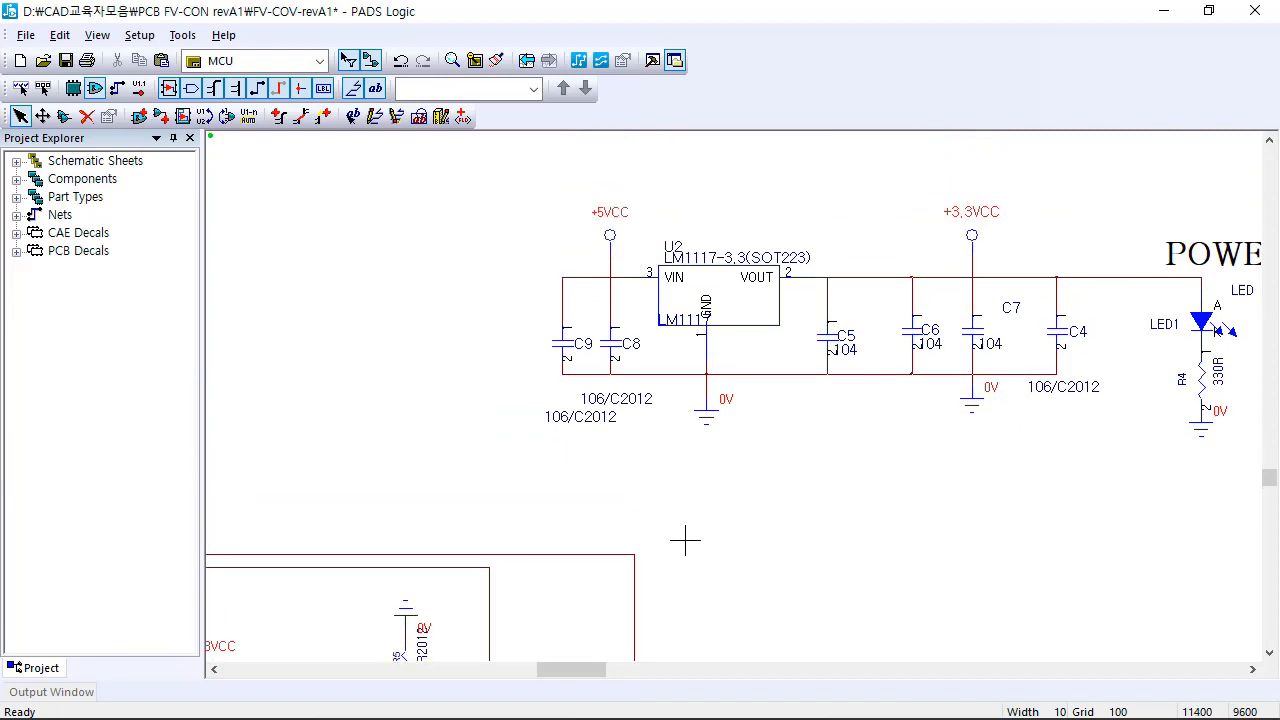
scroll(669, 527, "down", 2)
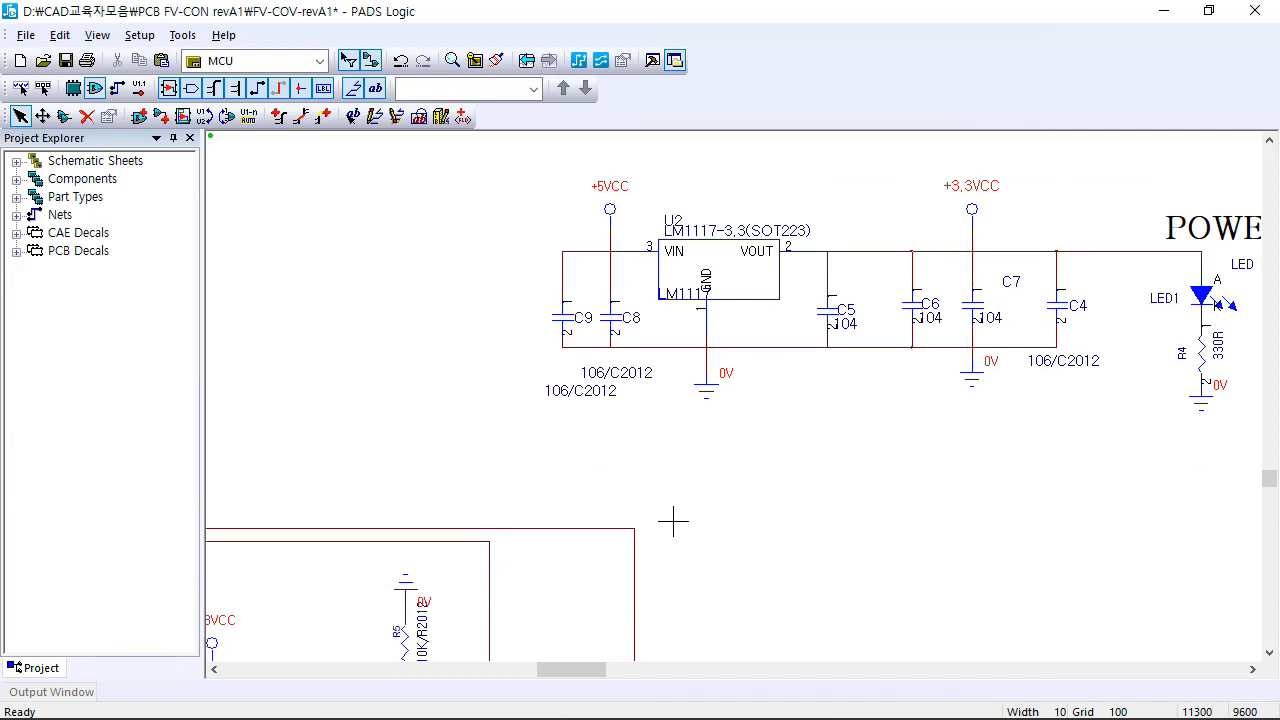
scroll(680, 526, "up", 1)
scroll(916, 298, "down", 2)
scroll(852, 195, "down", 2)
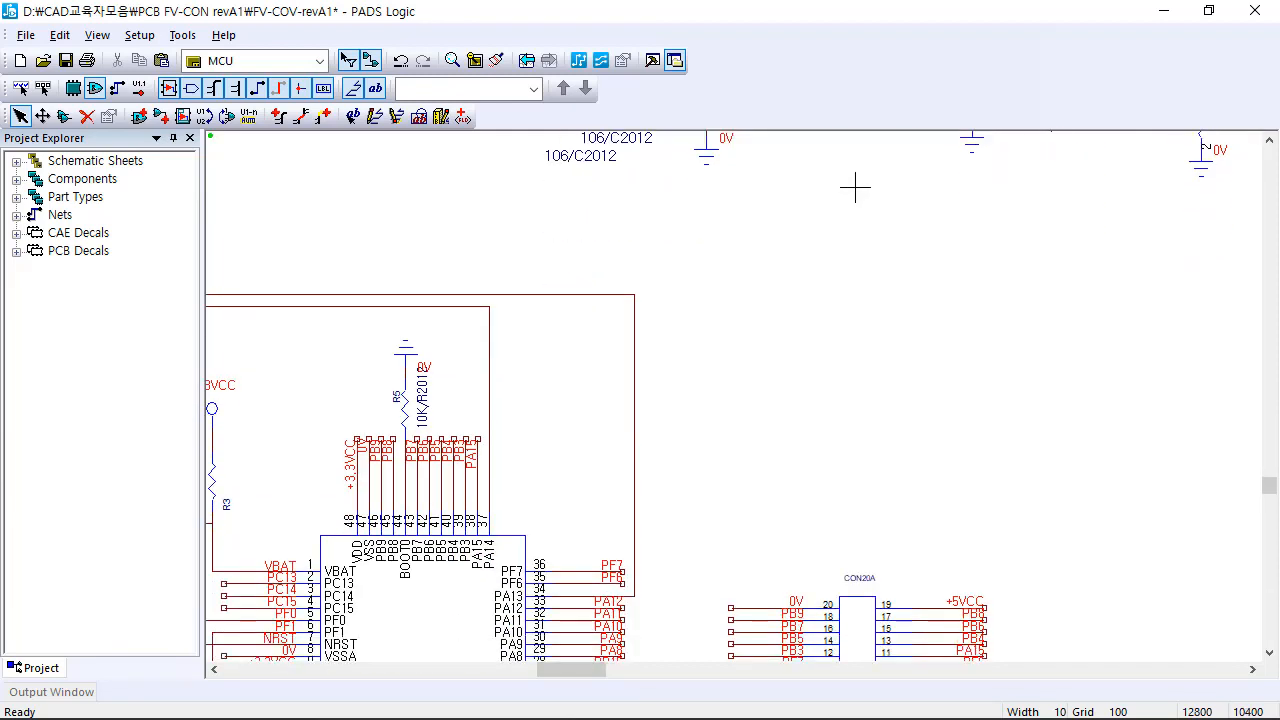
scroll(843, 191, "up", 1)
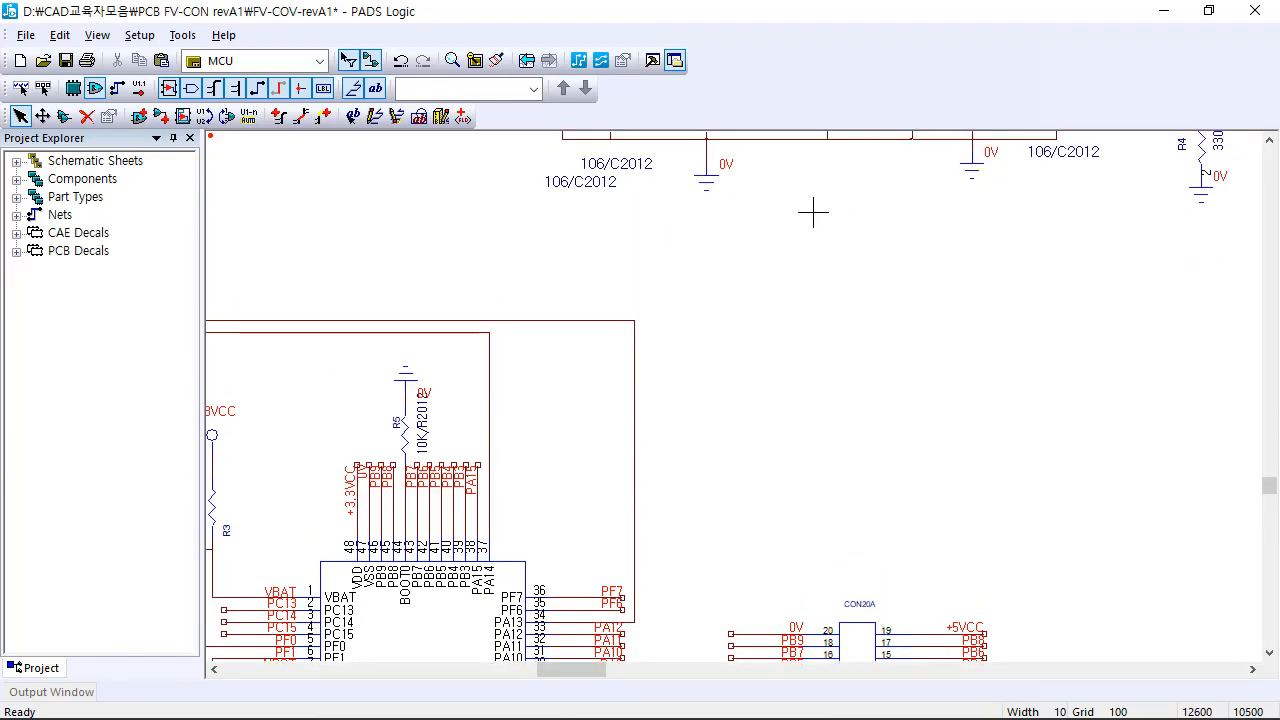
scroll(813, 212, "down", 3)
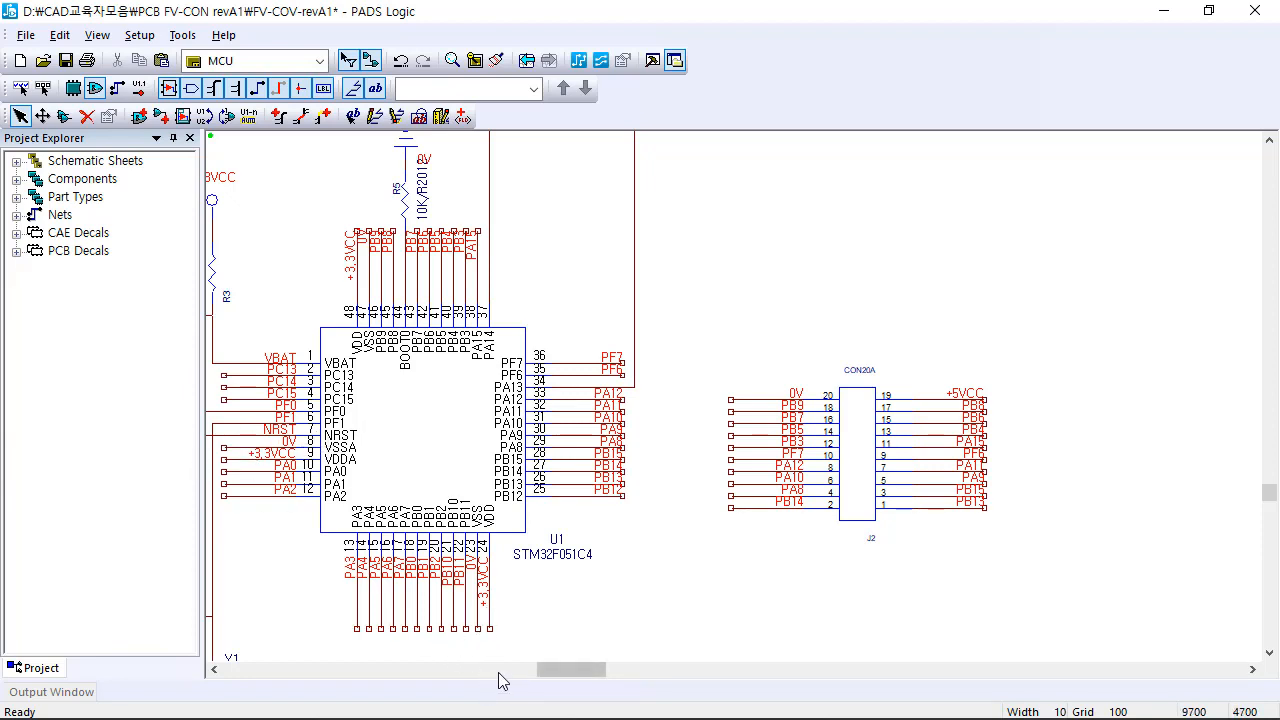
scroll(548, 565, "up", 4)
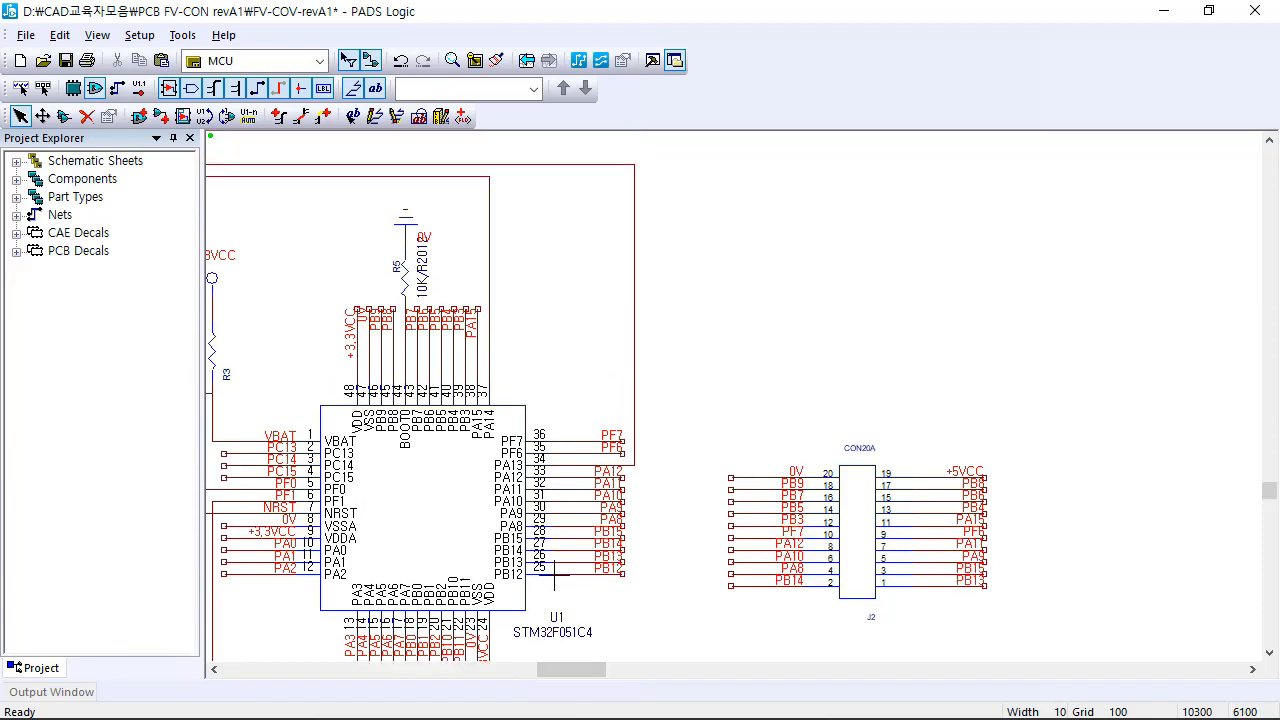
scroll(555, 572, "up", 6)
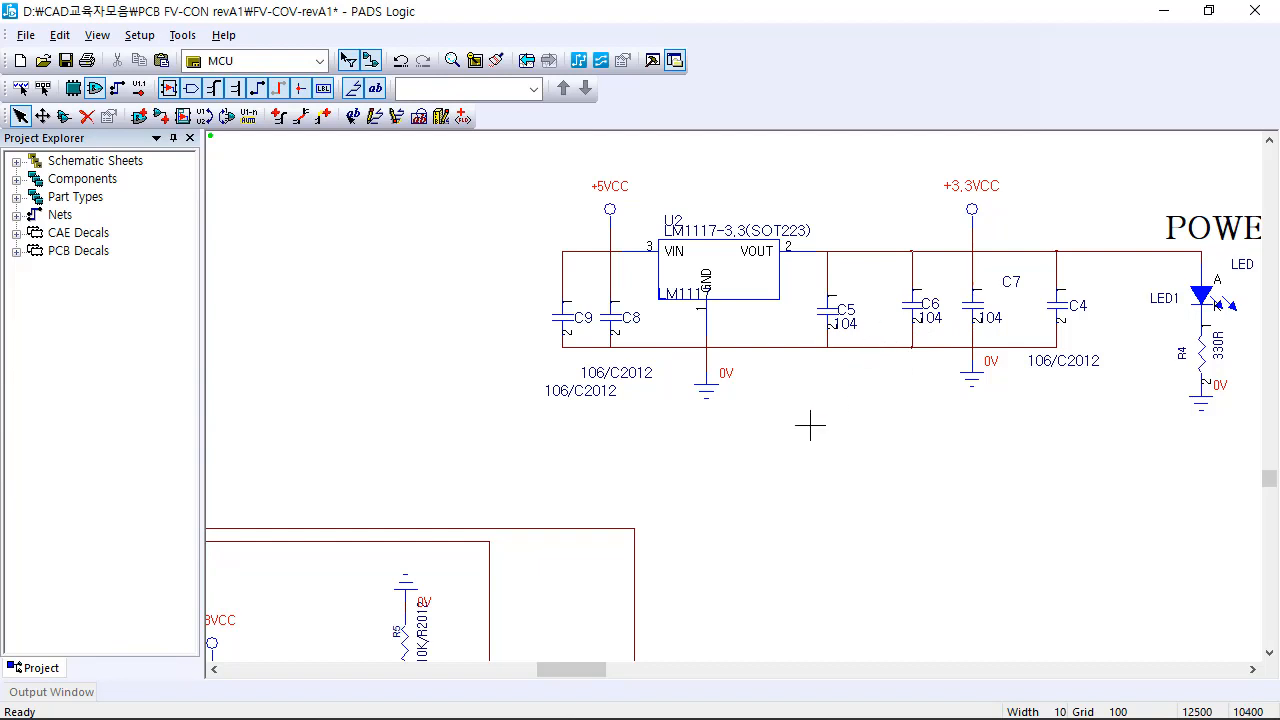
scroll(815, 423, "down", 6)
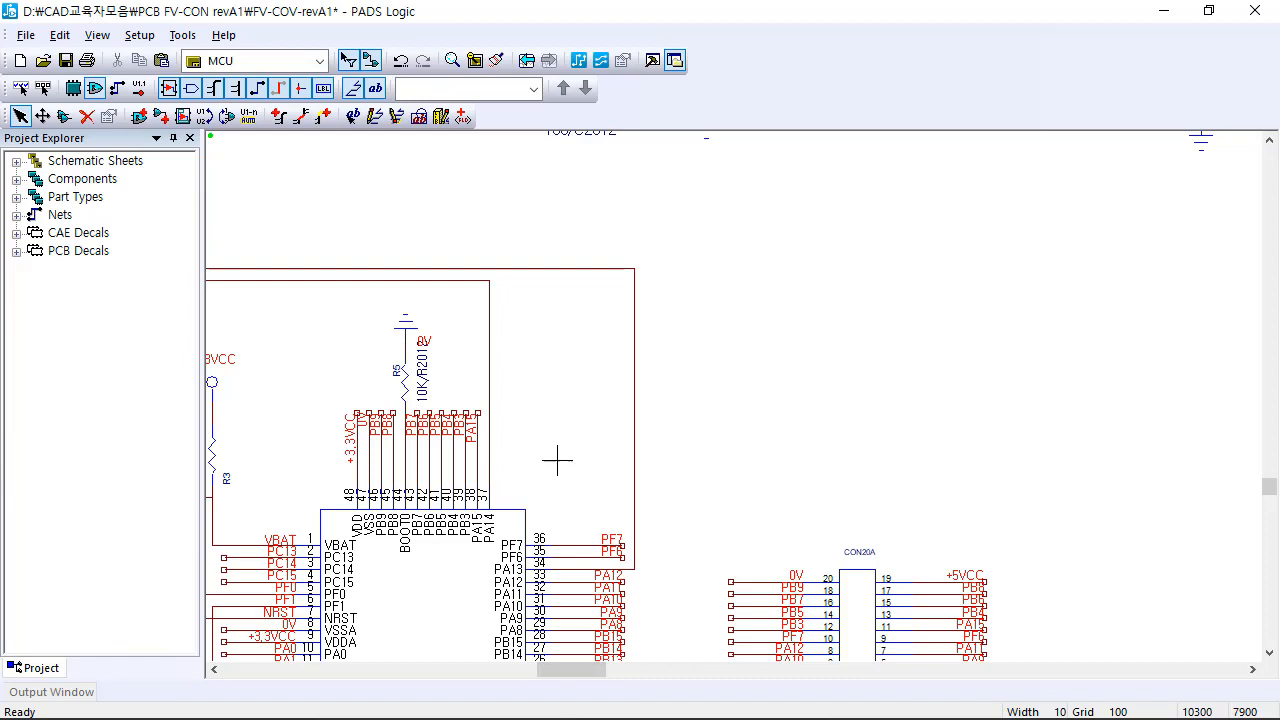
scroll(560, 462, "up", 5)
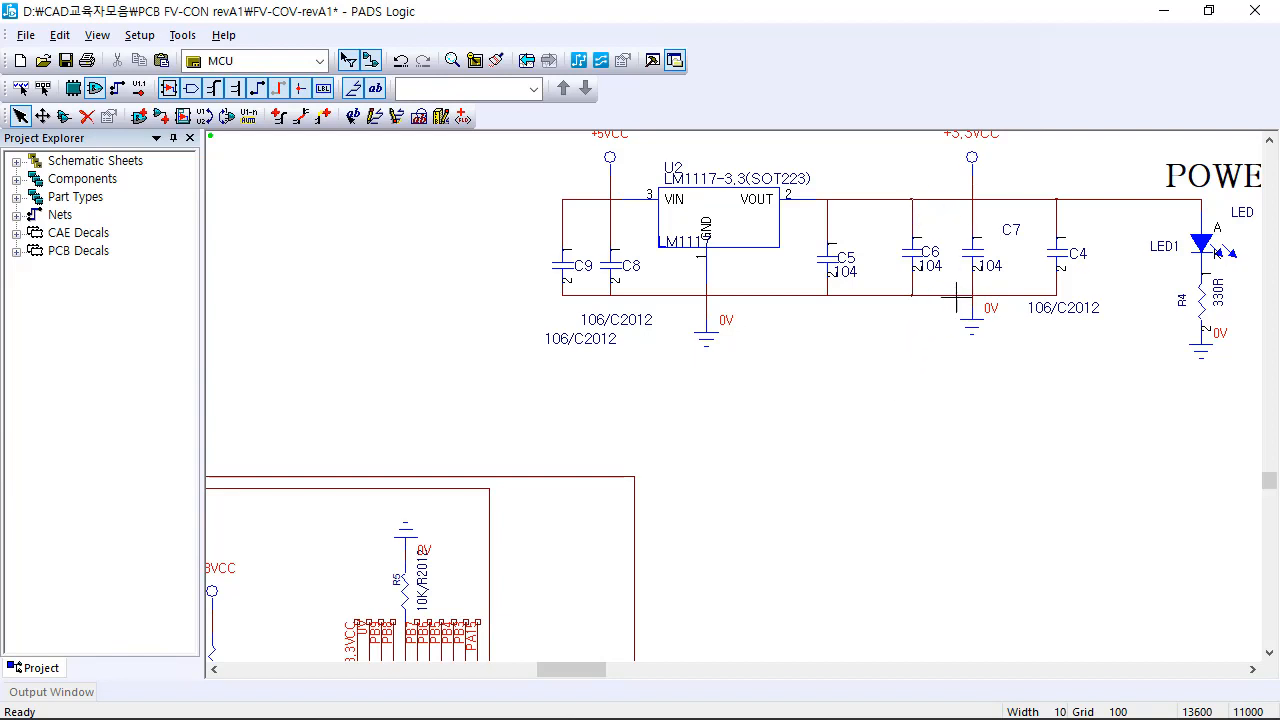
scroll(947, 310, "down", 1)
scroll(947, 316, "up", 2)
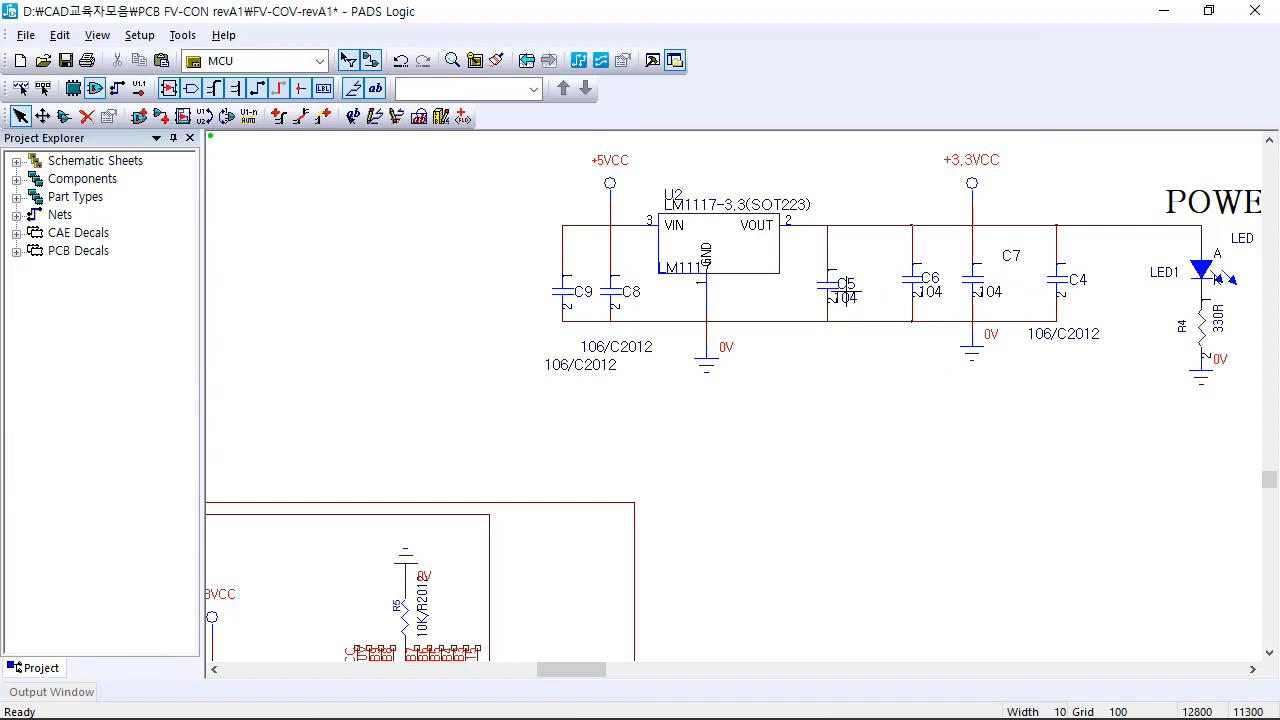
Step: Move capacitor C5's reference and 104 value labels apart so they clear each other and the pin numbers
left_click_drag(847, 282, 873, 306)
left_click(851, 302)
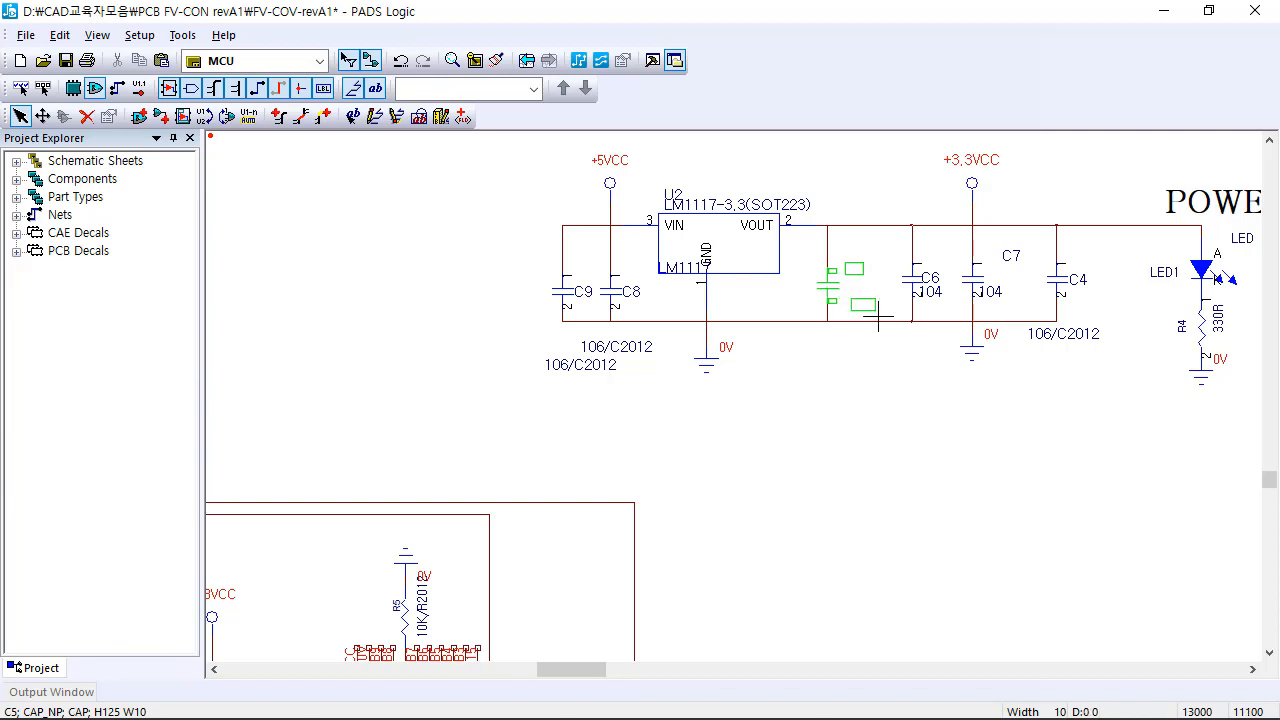
left_click(876, 310)
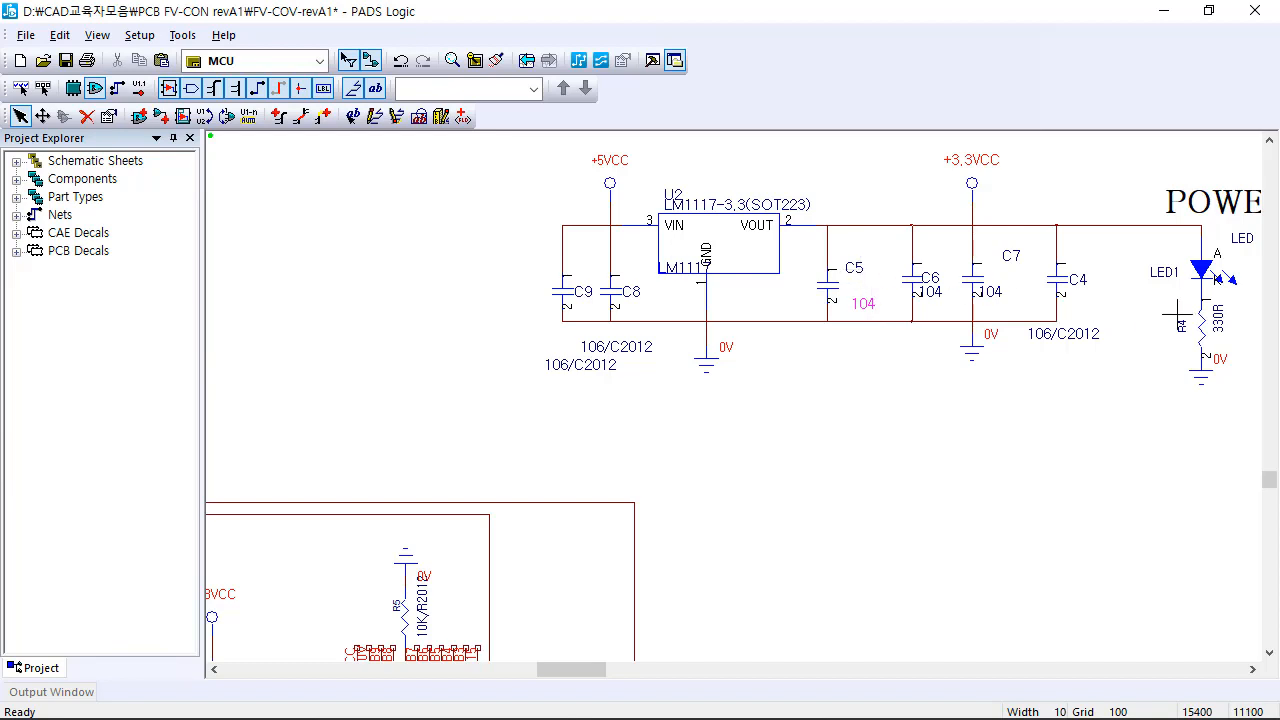
Step: Select resistor R4 below the power LED and review the editing commands available for it
scroll(1026, 377, "up", 1)
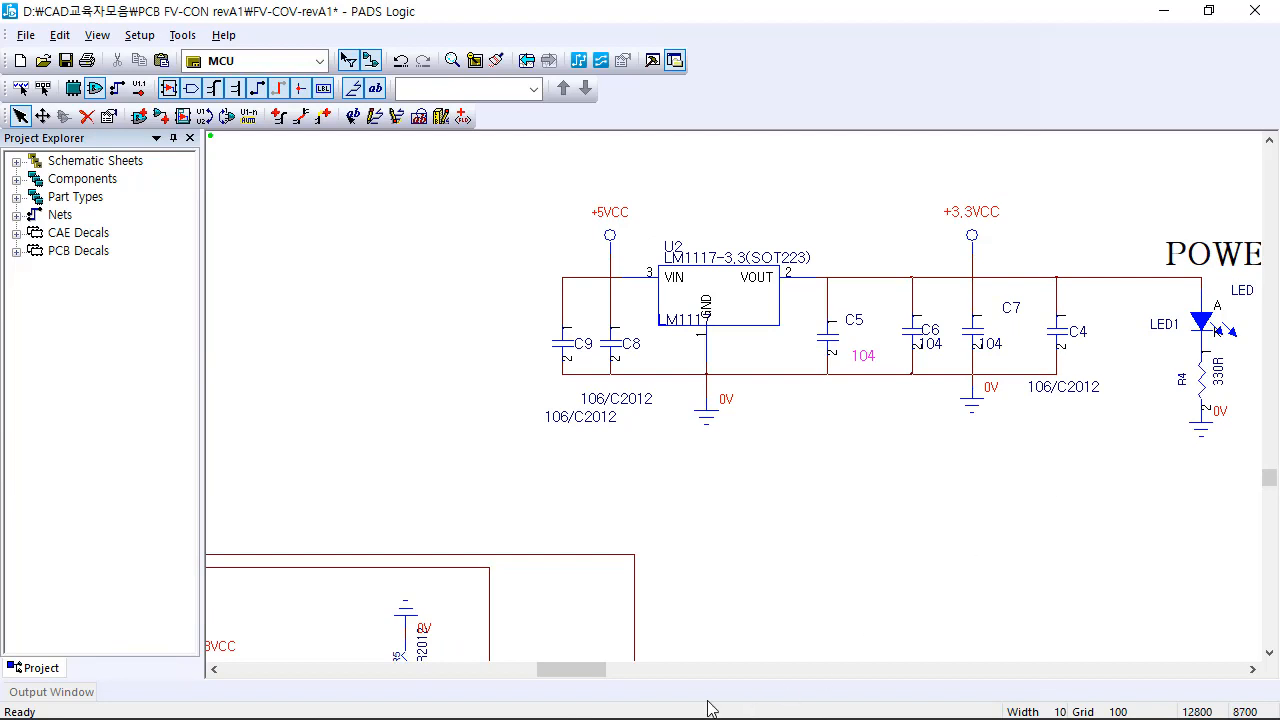
left_click_drag(588, 677, 597, 677)
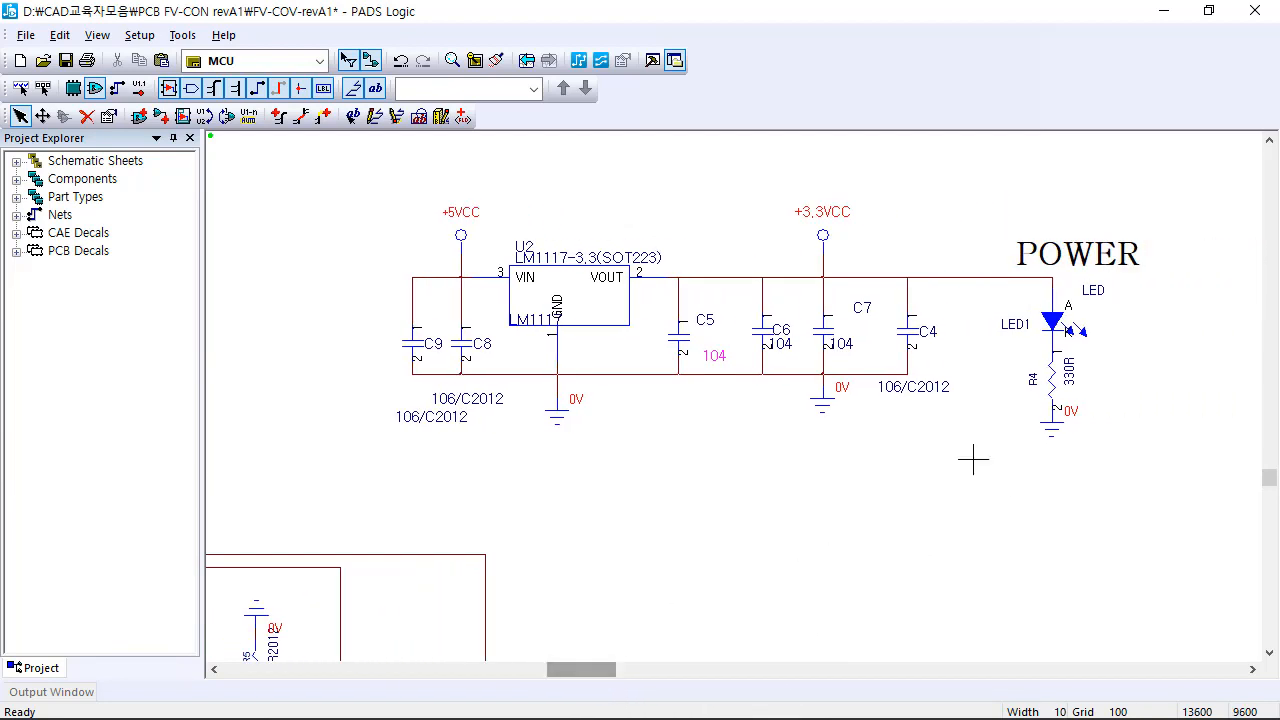
left_click(1059, 377)
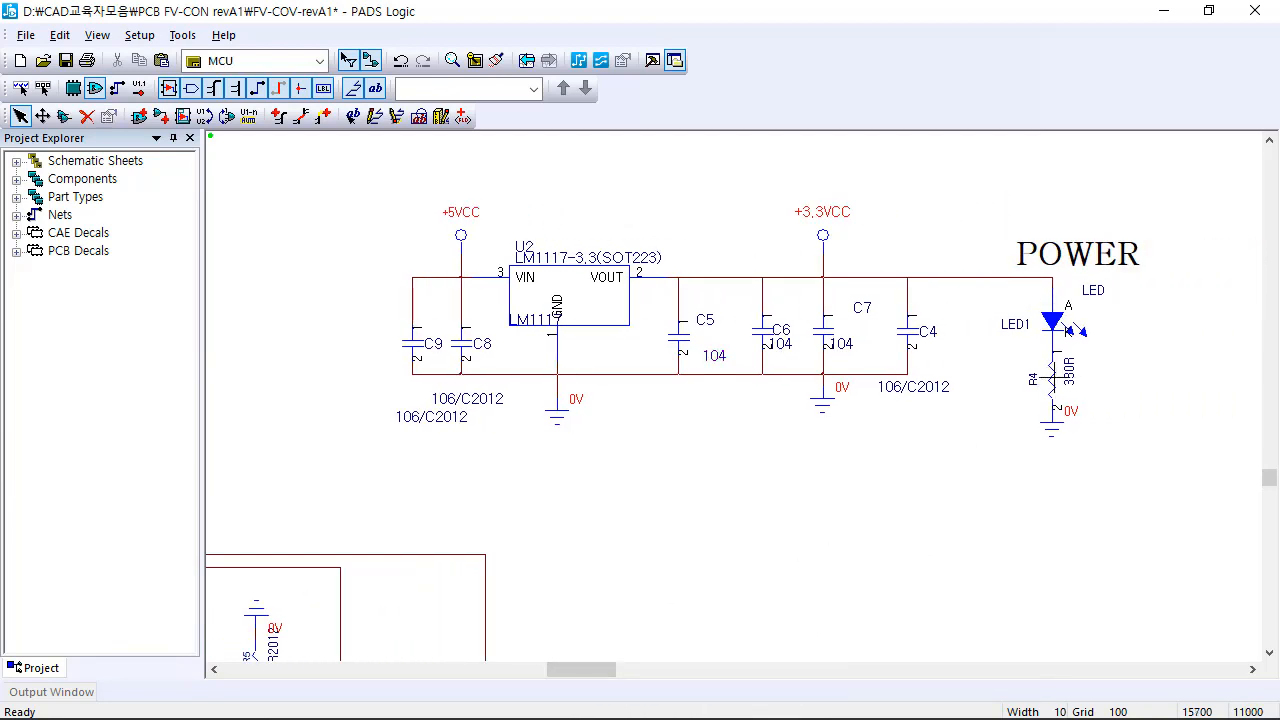
left_click(1060, 378)
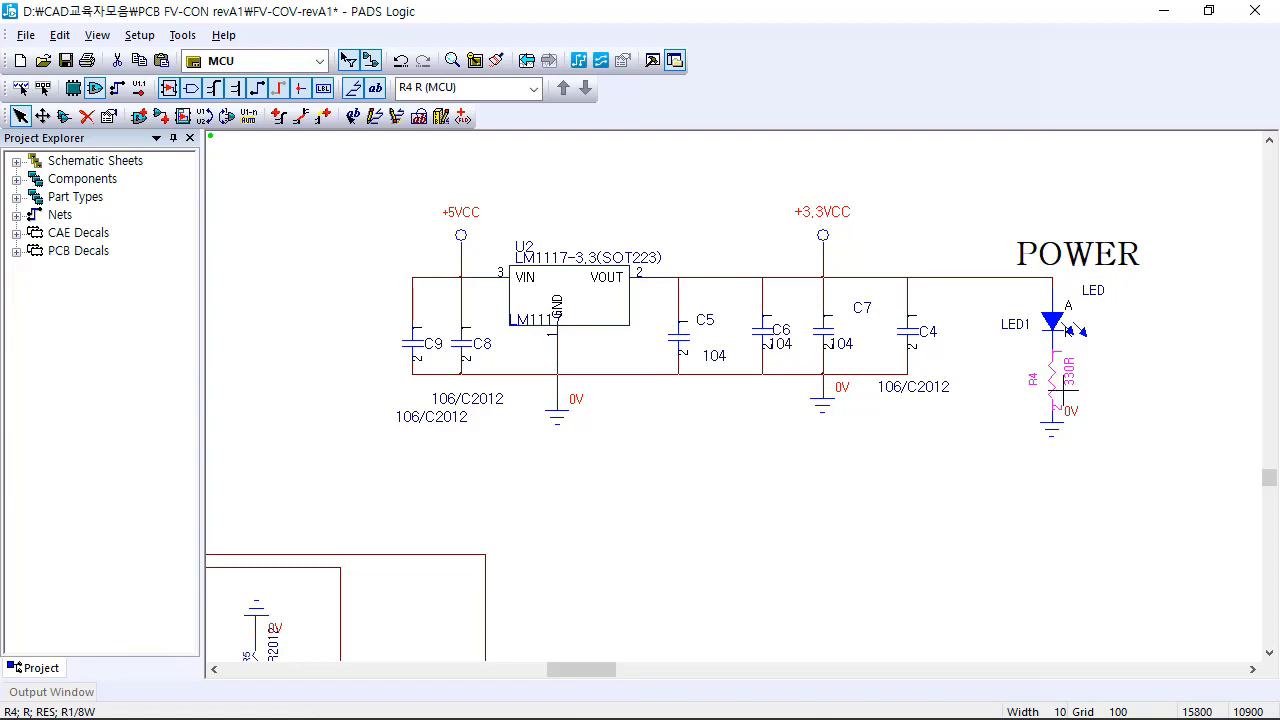
left_click(1008, 420)
left_click(1053, 384)
right_click(1055, 388)
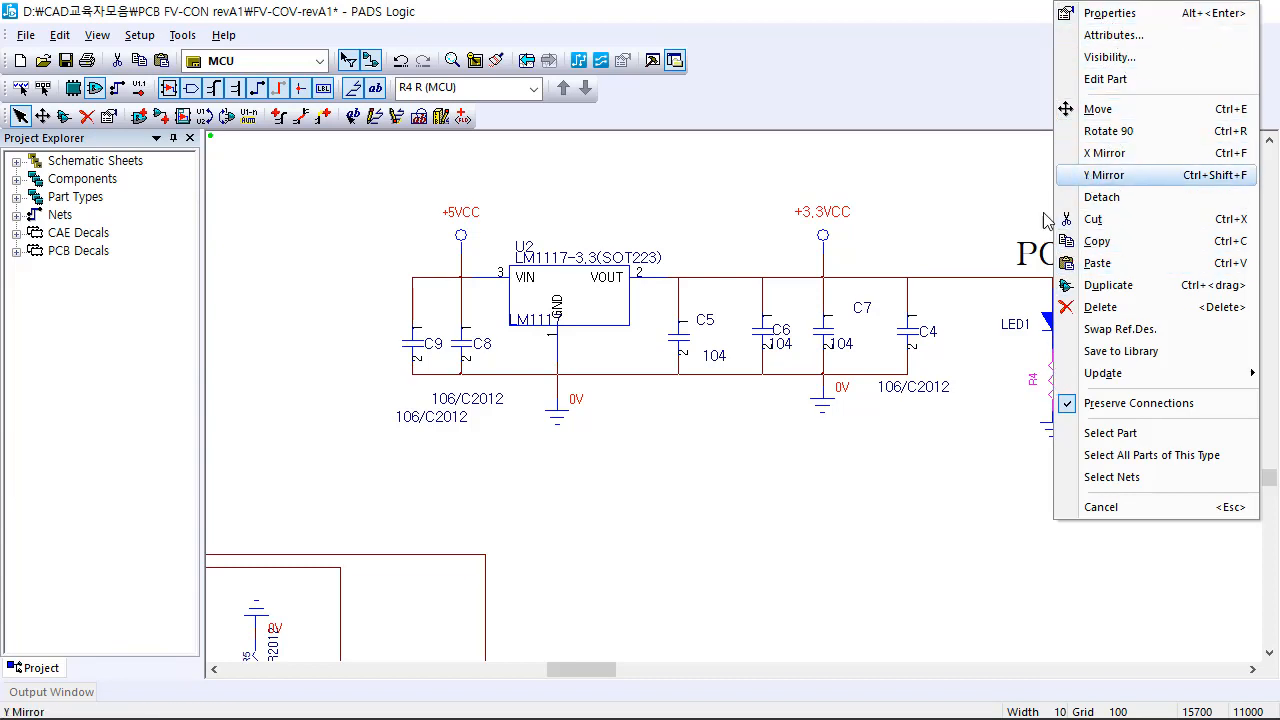
left_click(1003, 388)
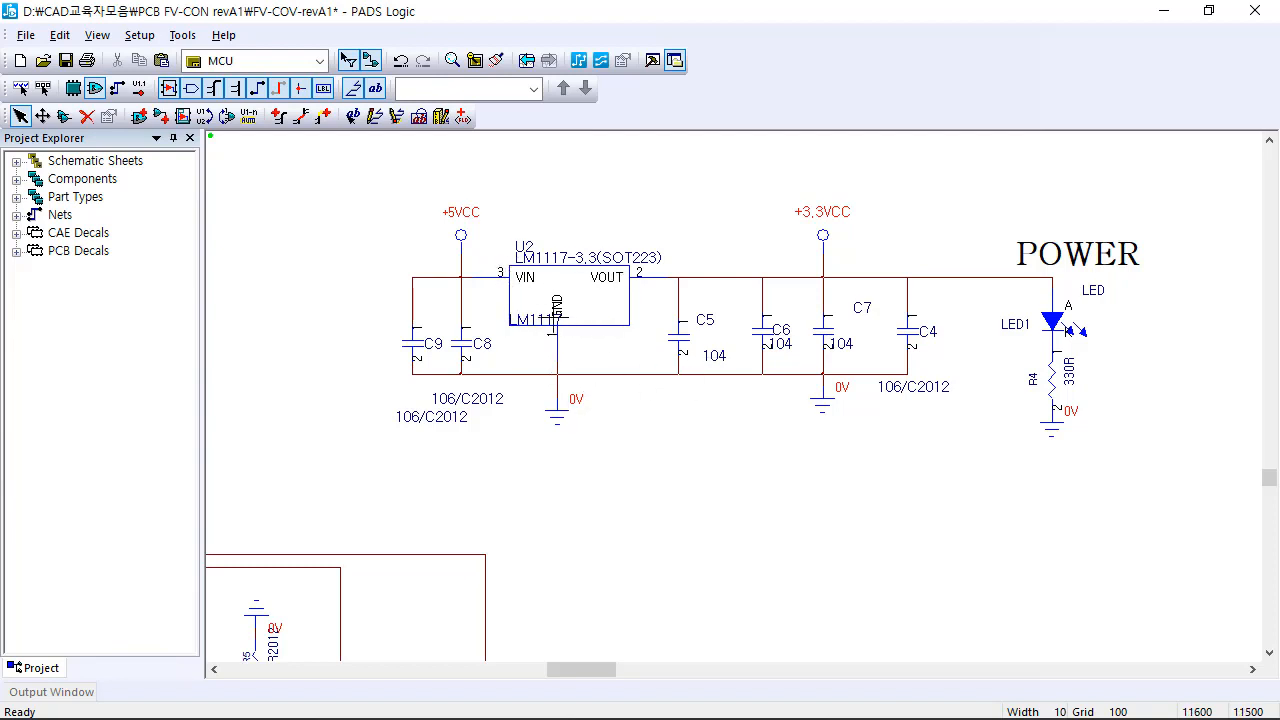
Step: Move regulator U2's LM1117 part label out of the symbol to just below its body, and select its LM1117-3.3(SOT223) value label
left_click(535, 318)
left_click_drag(533, 321, 580, 333)
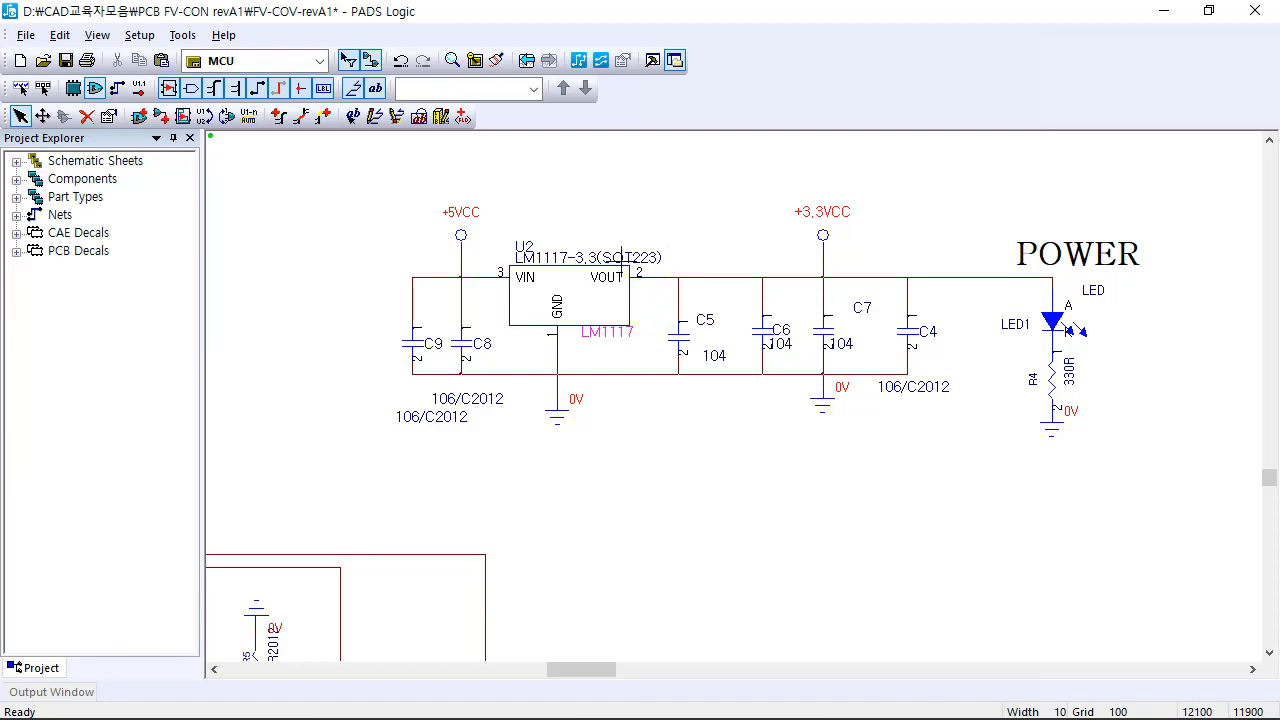
left_click(622, 262)
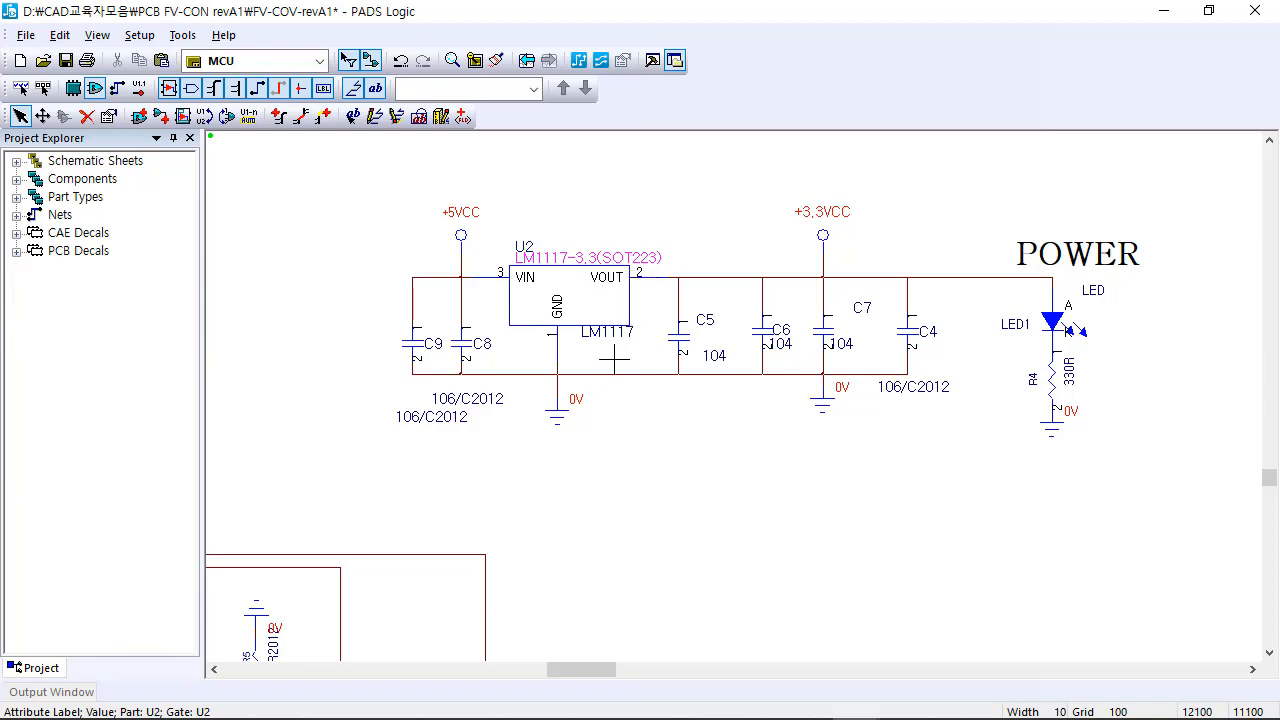
scroll(613, 362, "down", 1)
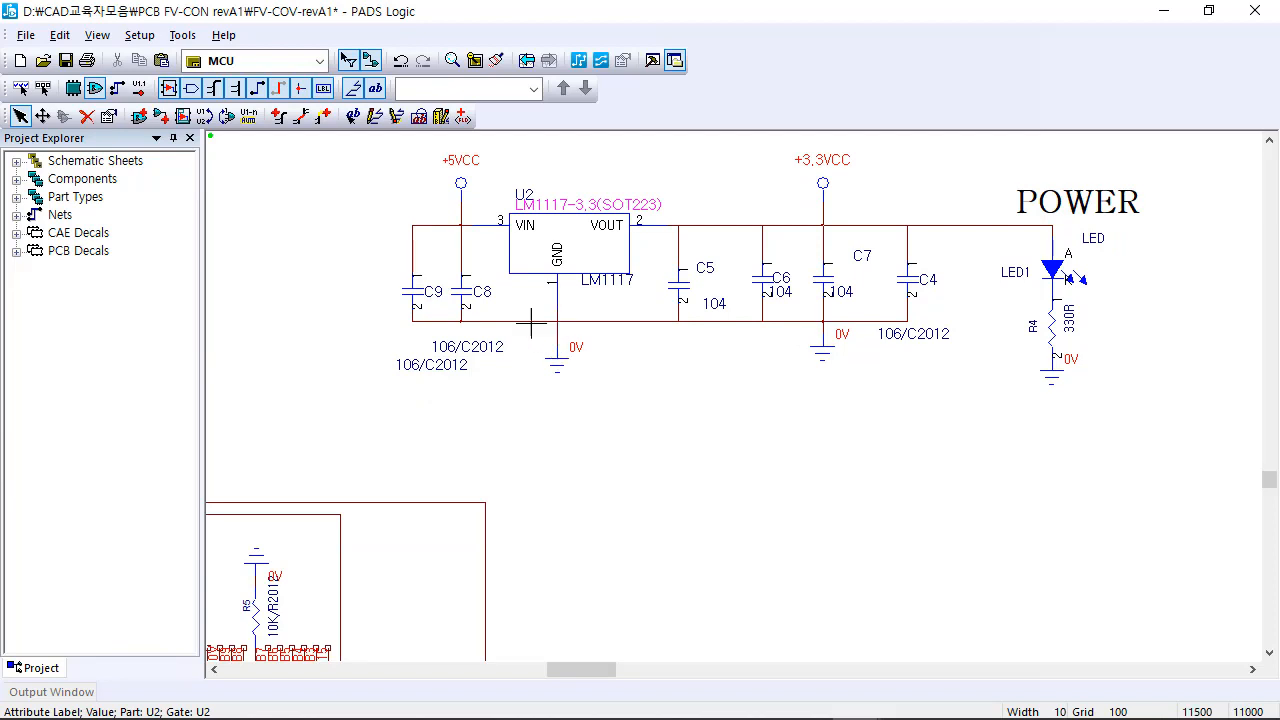
scroll(484, 288, "up", 1)
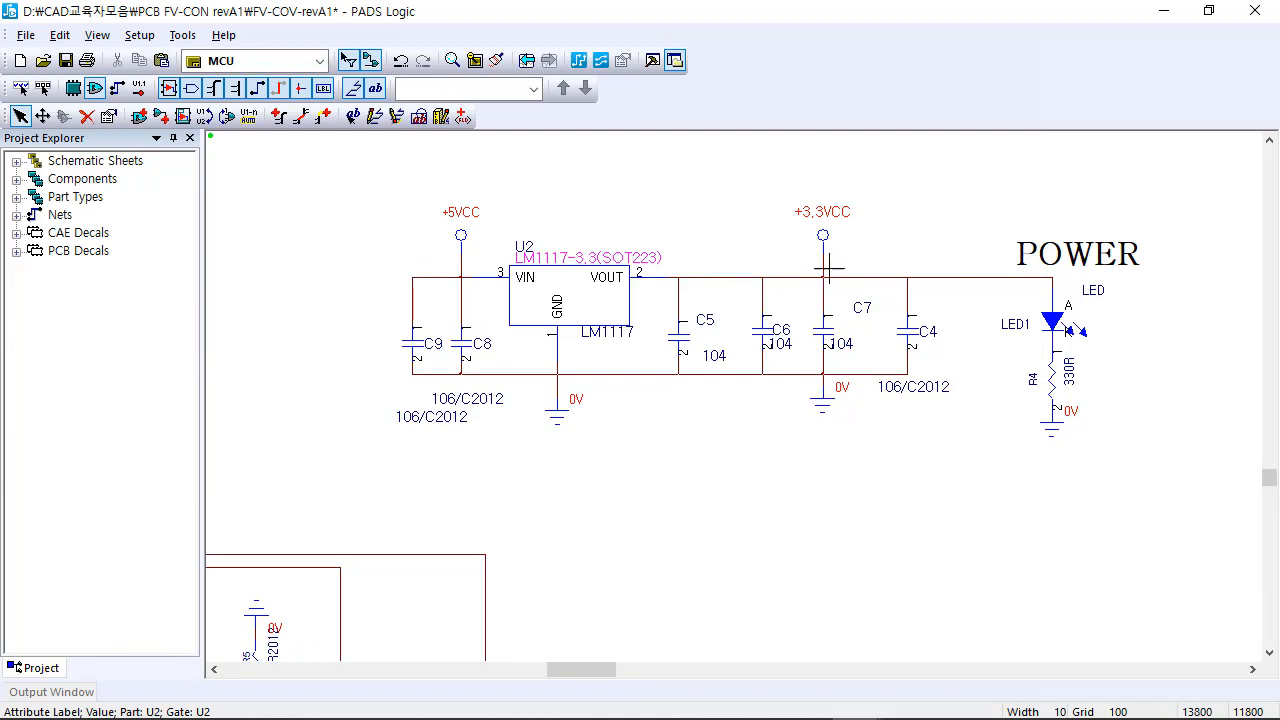
Step: Review the +3.3VCC net label's properties and the net properties of the wire feeding the POWER LED
left_click(822, 212)
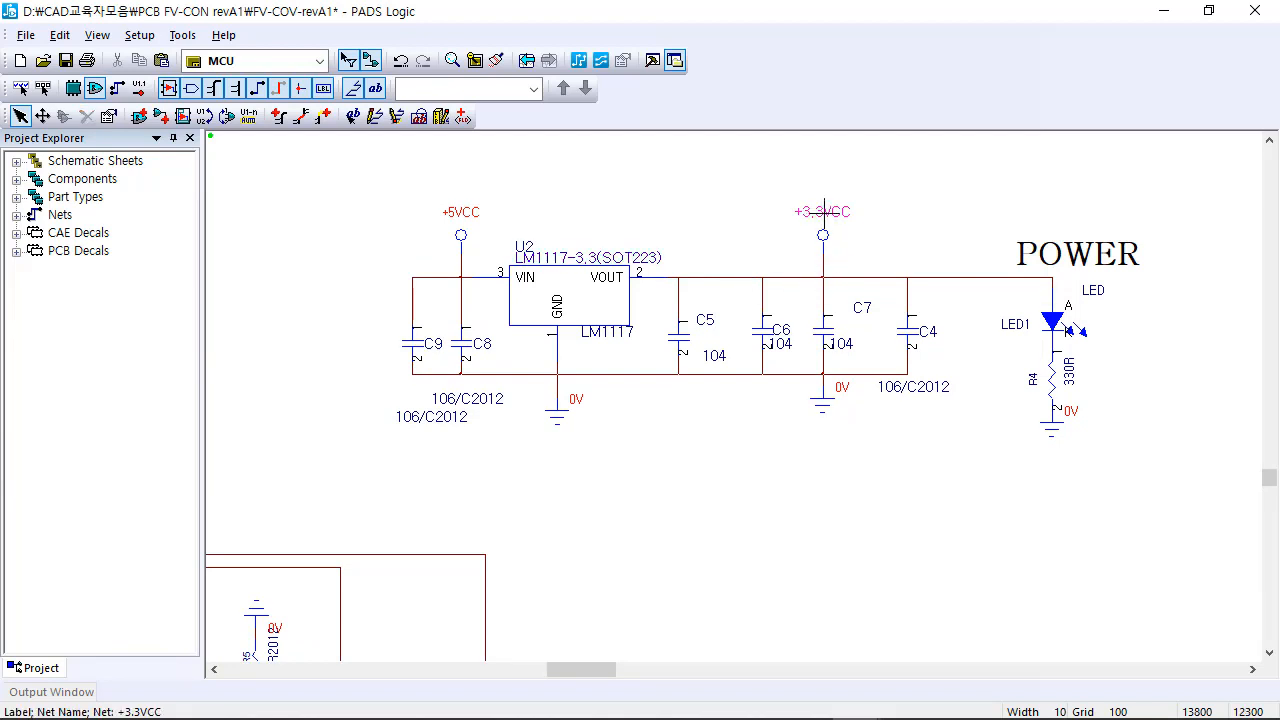
double_click(822, 212)
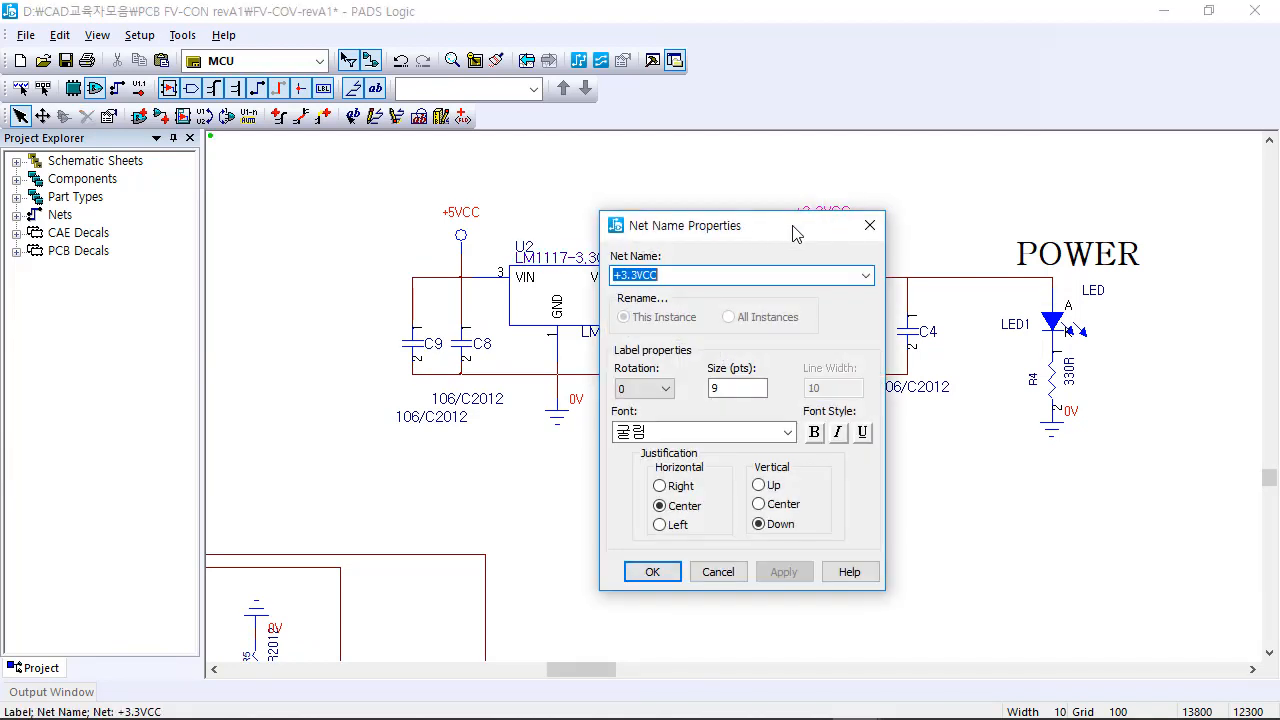
left_click_drag(776, 236, 787, 300)
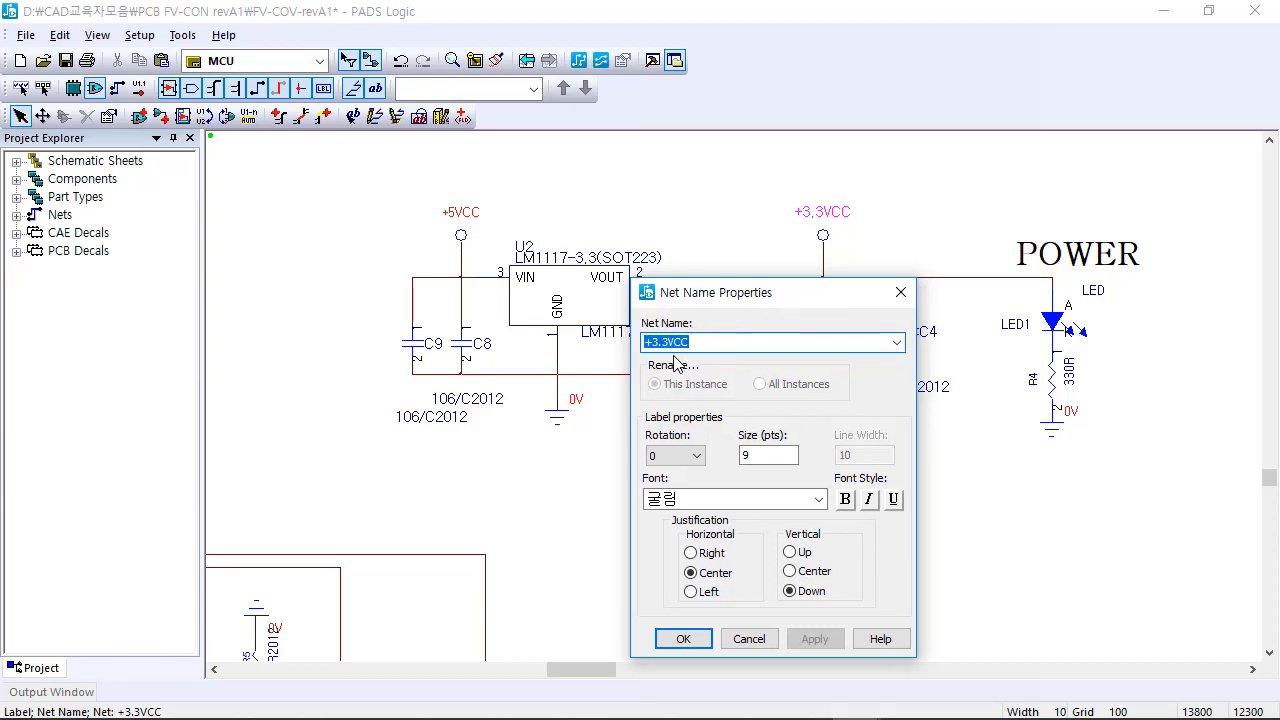
left_click(755, 648)
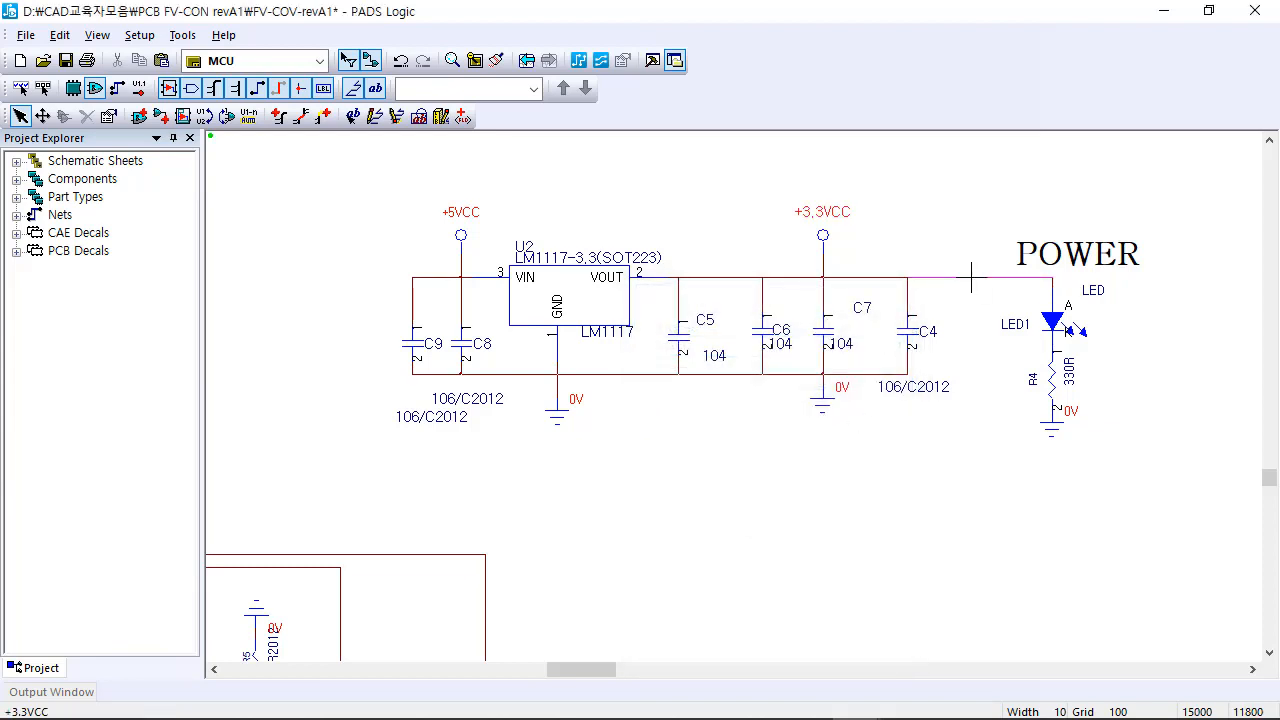
double_click(971, 278)
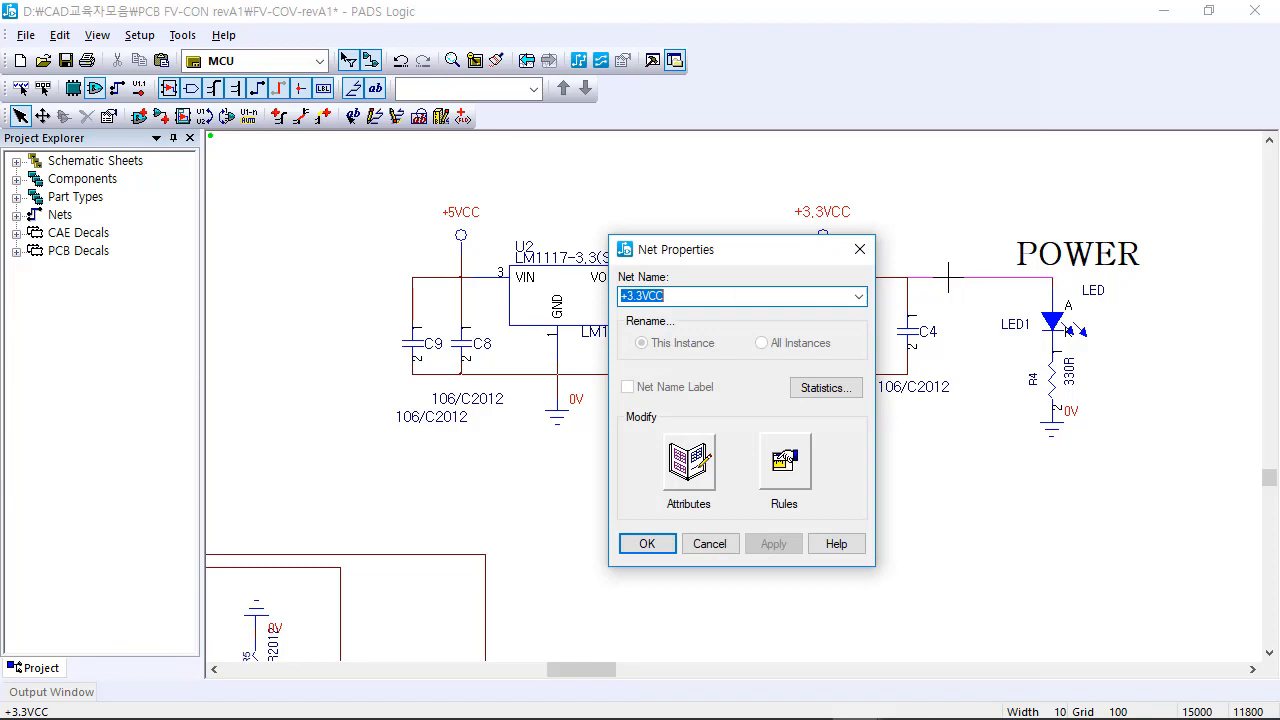
left_click_drag(701, 250, 717, 400)
left_click(871, 383)
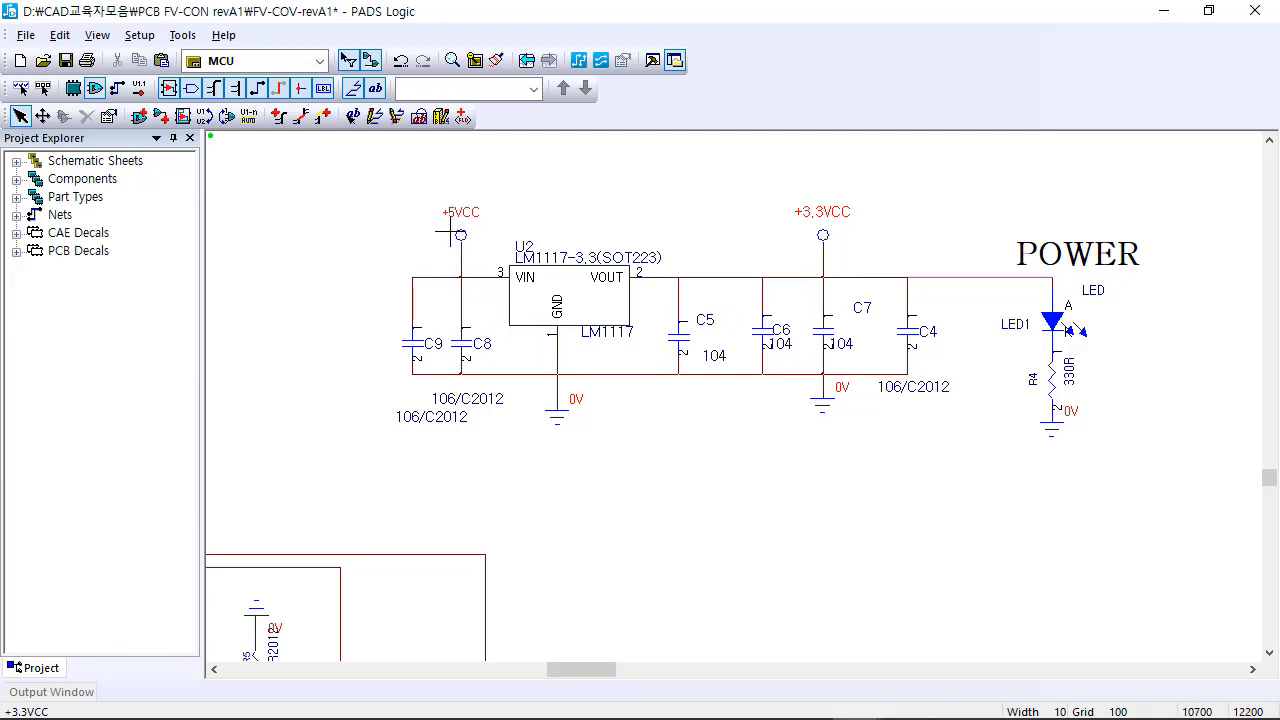
Step: Review the net properties of the wire above capacitor C9 and of the ground wire below regulator U2
double_click(411, 299)
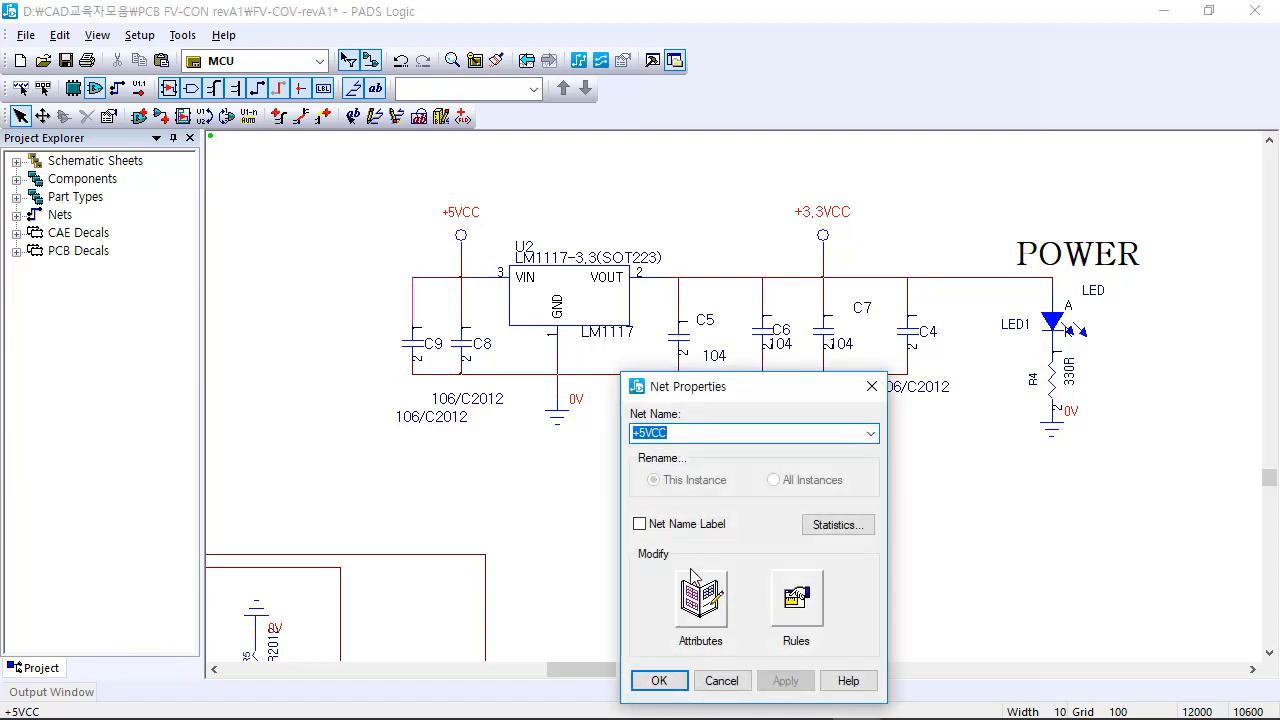
left_click(719, 680)
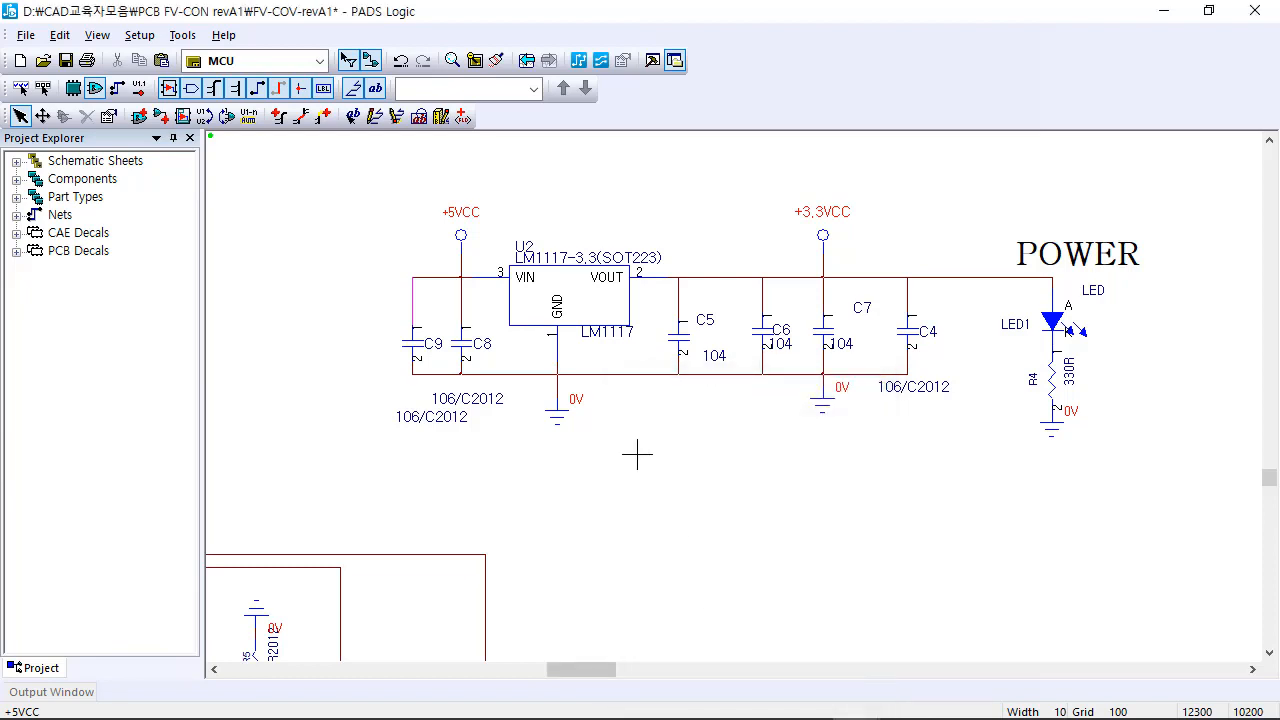
left_click(575, 399)
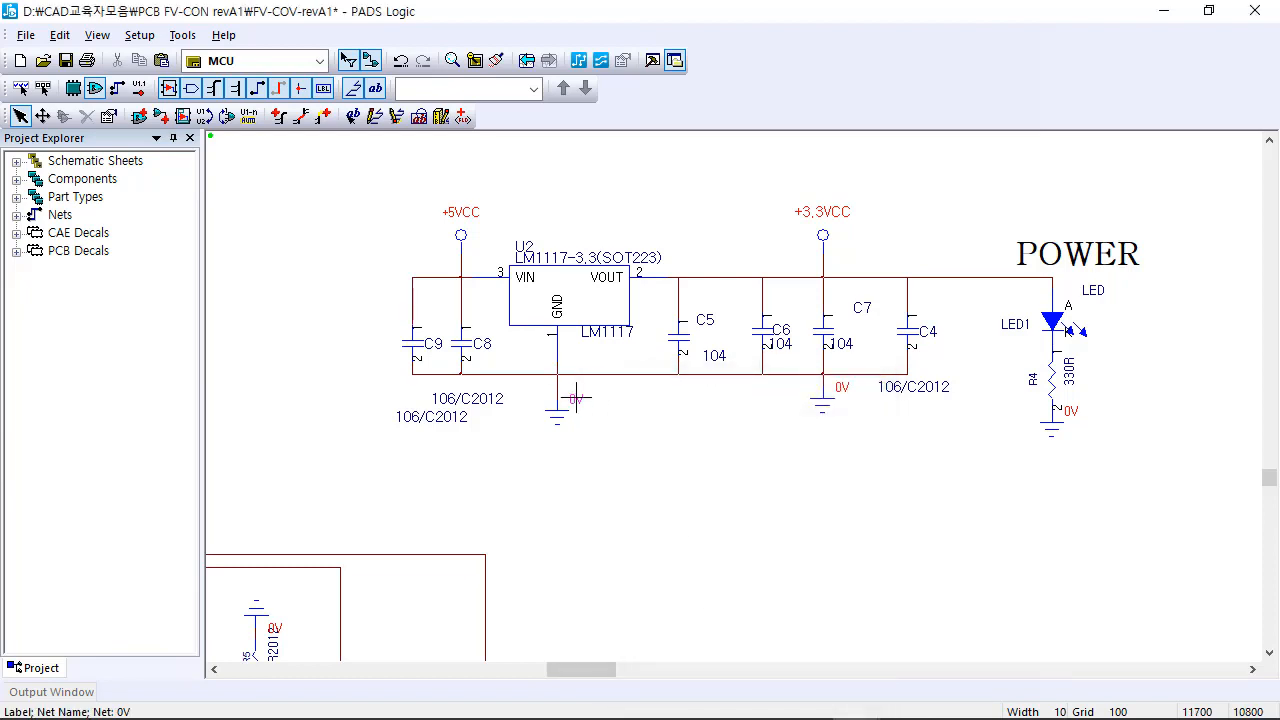
double_click(594, 375)
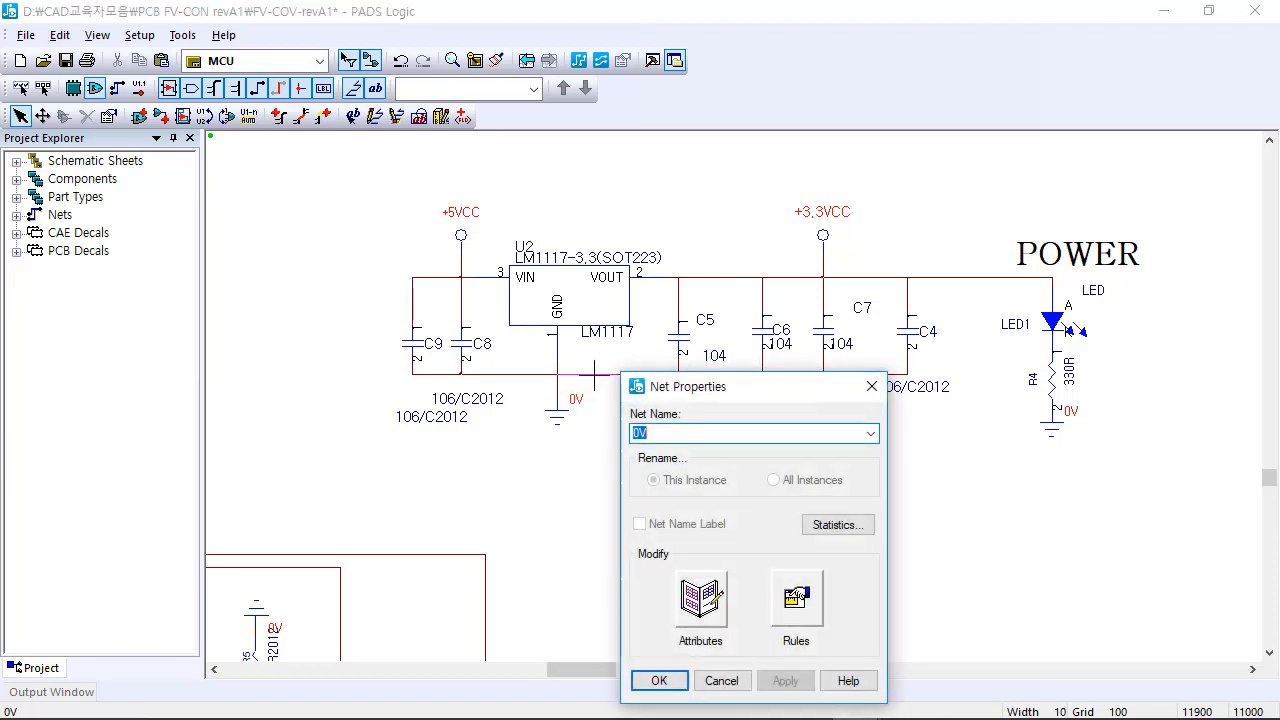
left_click(662, 435)
left_click(721, 681)
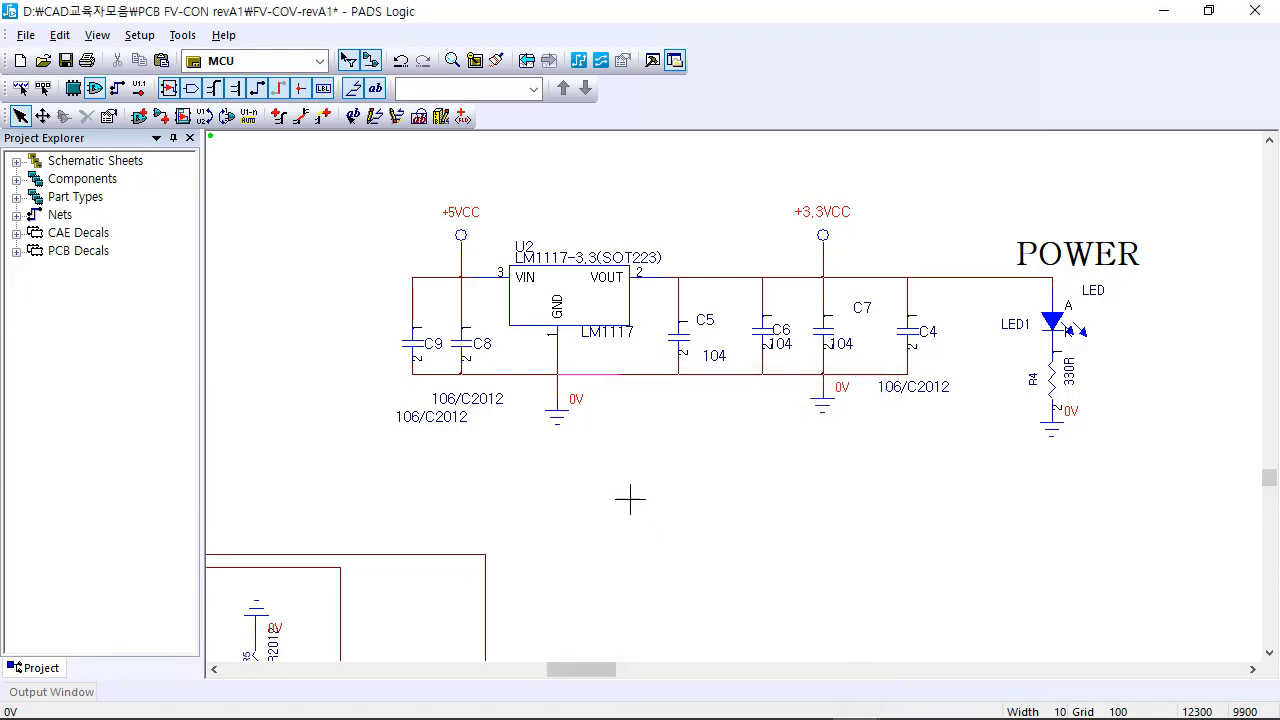
Step: Examine microcontroller U1 with its part label, the SWD connector circuit and connectors J1 and J2 on the MCU sheet
scroll(621, 459, "down", 4)
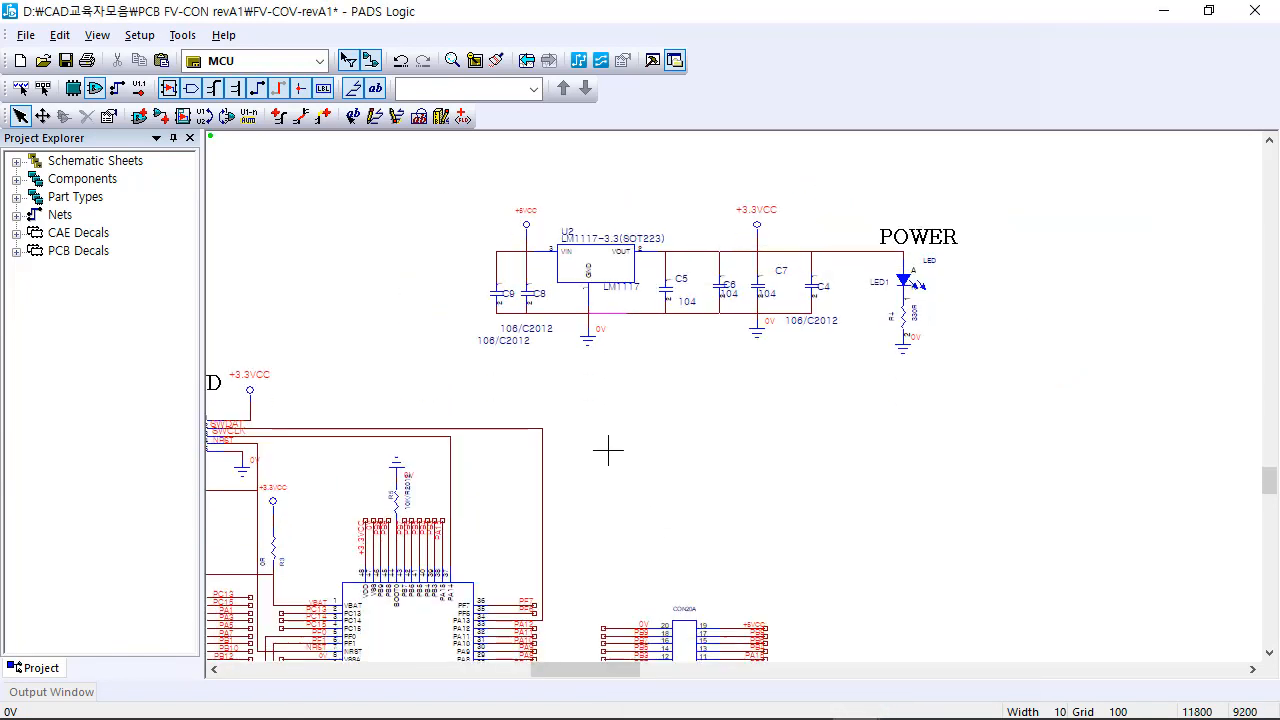
scroll(575, 449, "down", 3)
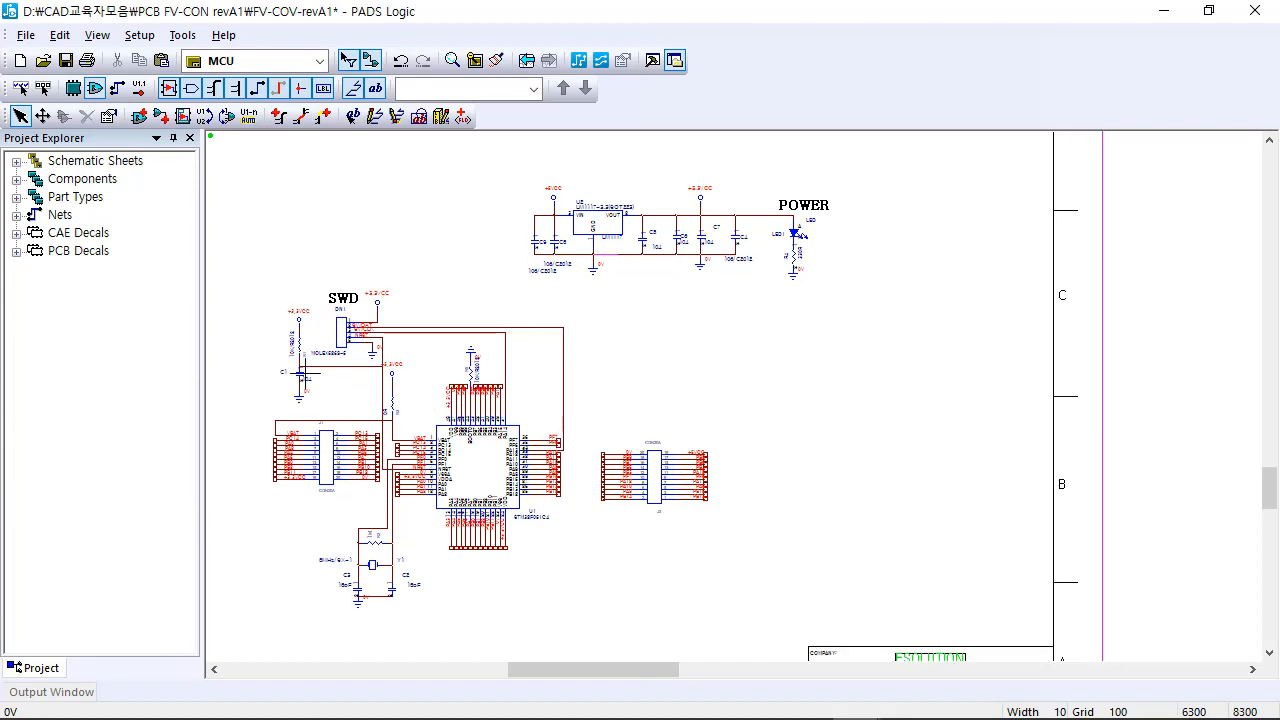
scroll(488, 484, "up", 2)
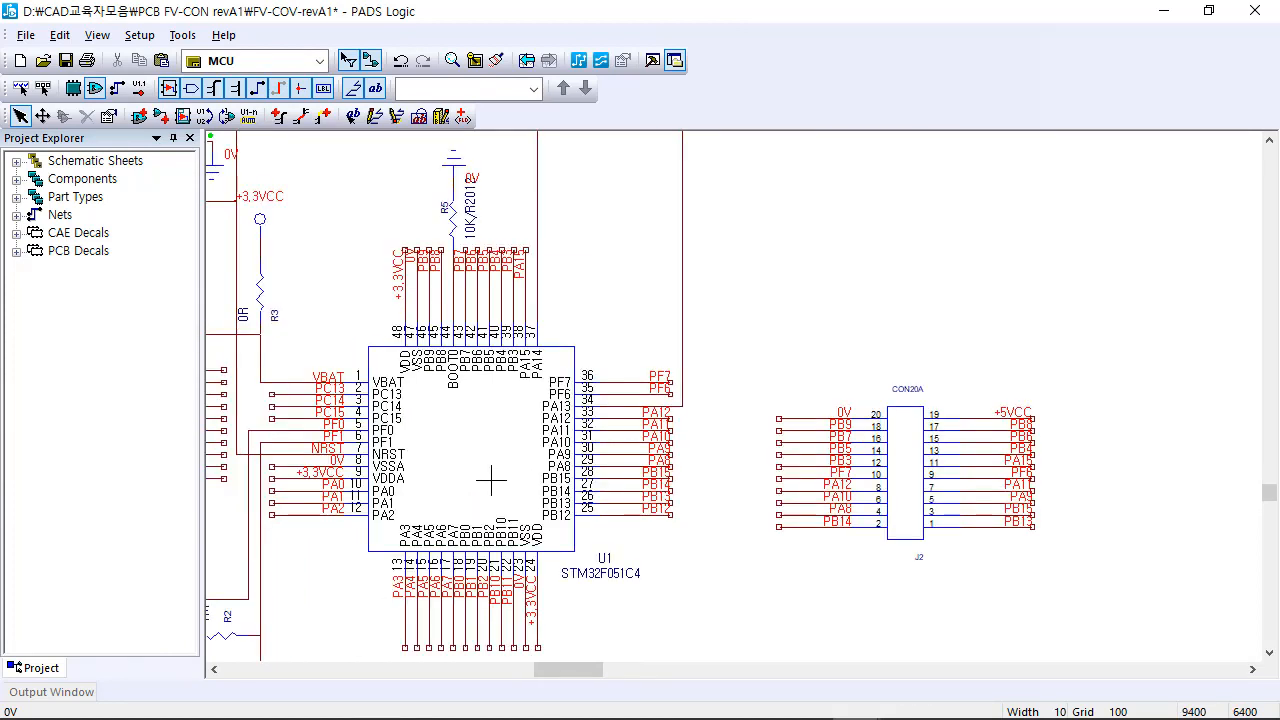
scroll(493, 478, "down", 1)
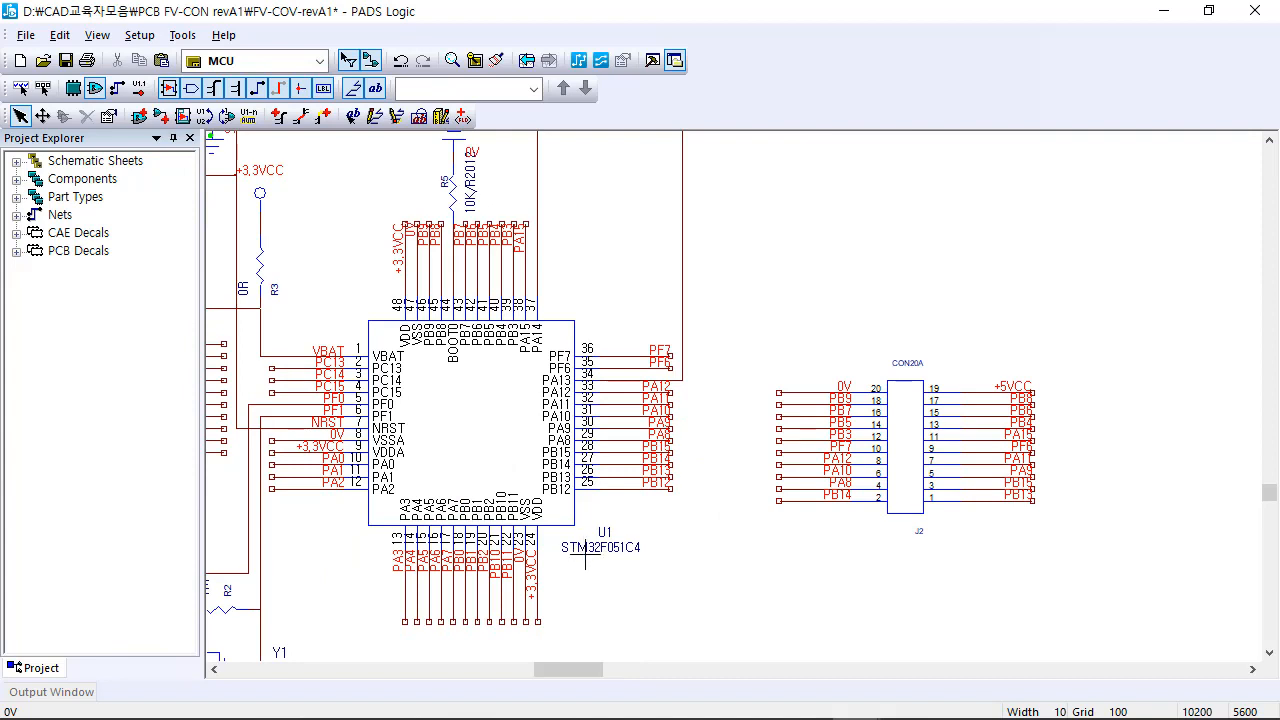
left_click(588, 549)
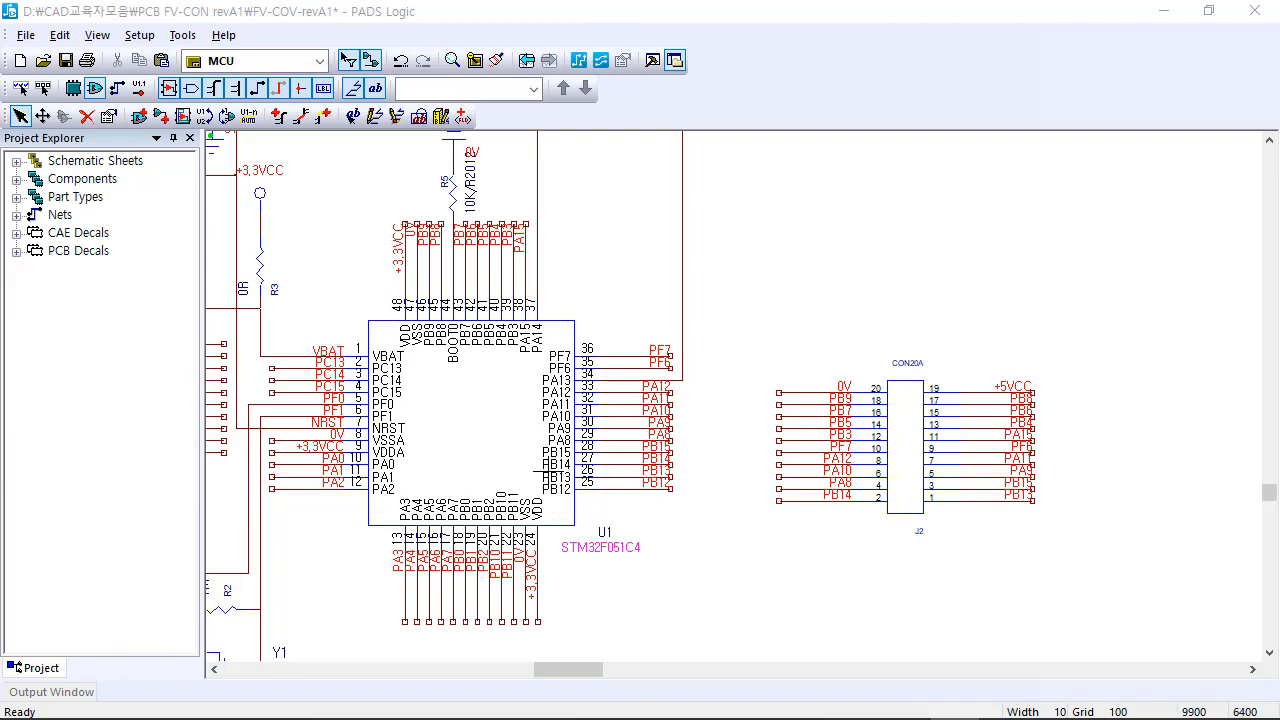
scroll(678, 543, "up", 3)
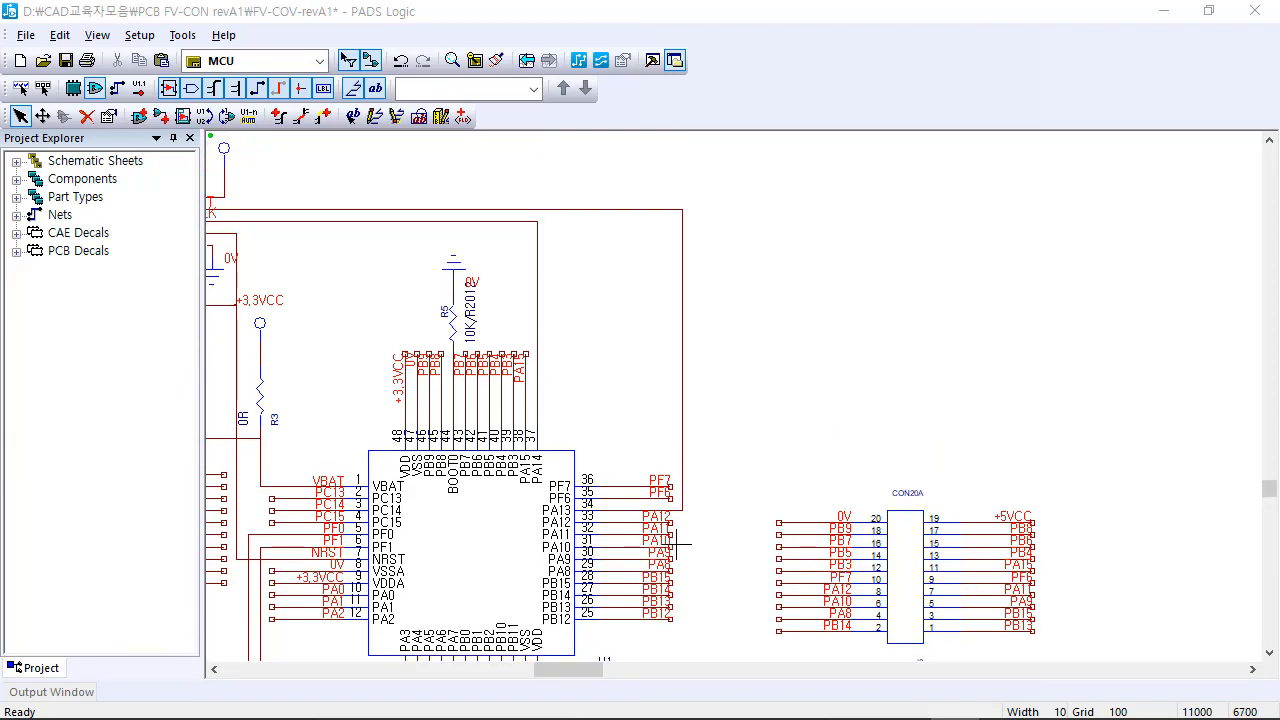
middle_click(307, 358)
scroll(628, 402, "down", 2)
scroll(644, 410, "up", 3)
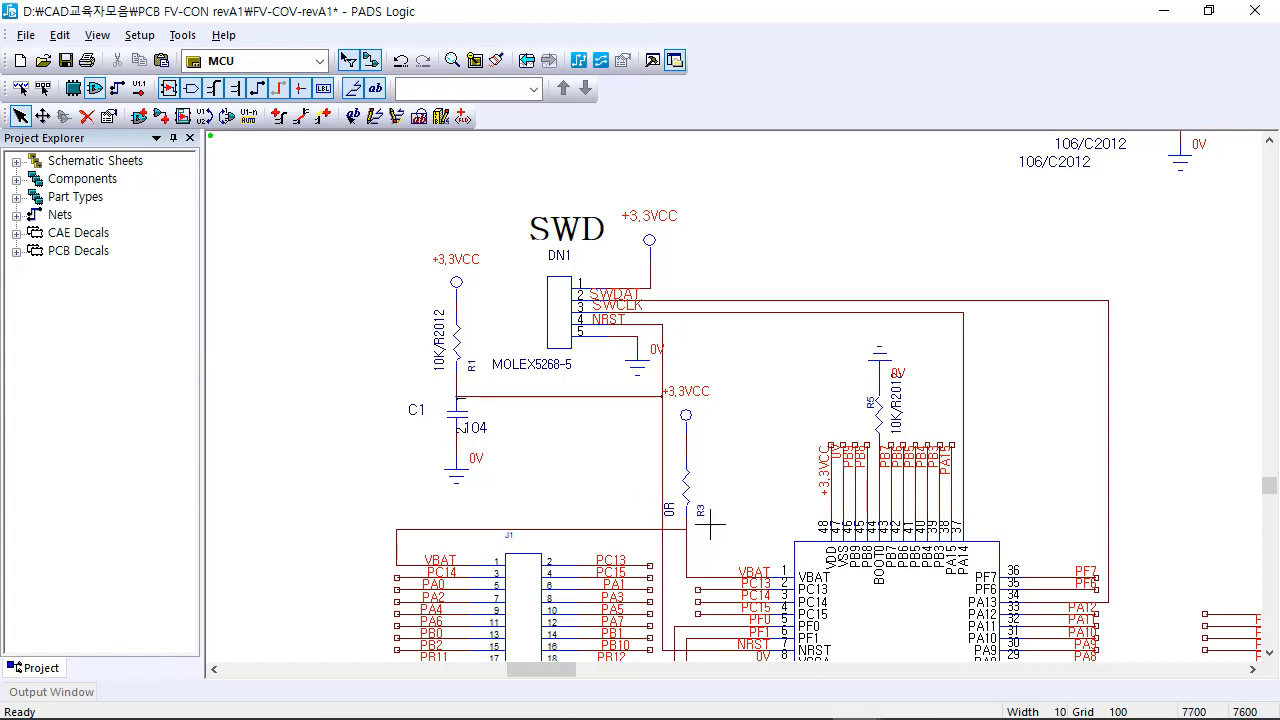
scroll(711, 524, "down", 6)
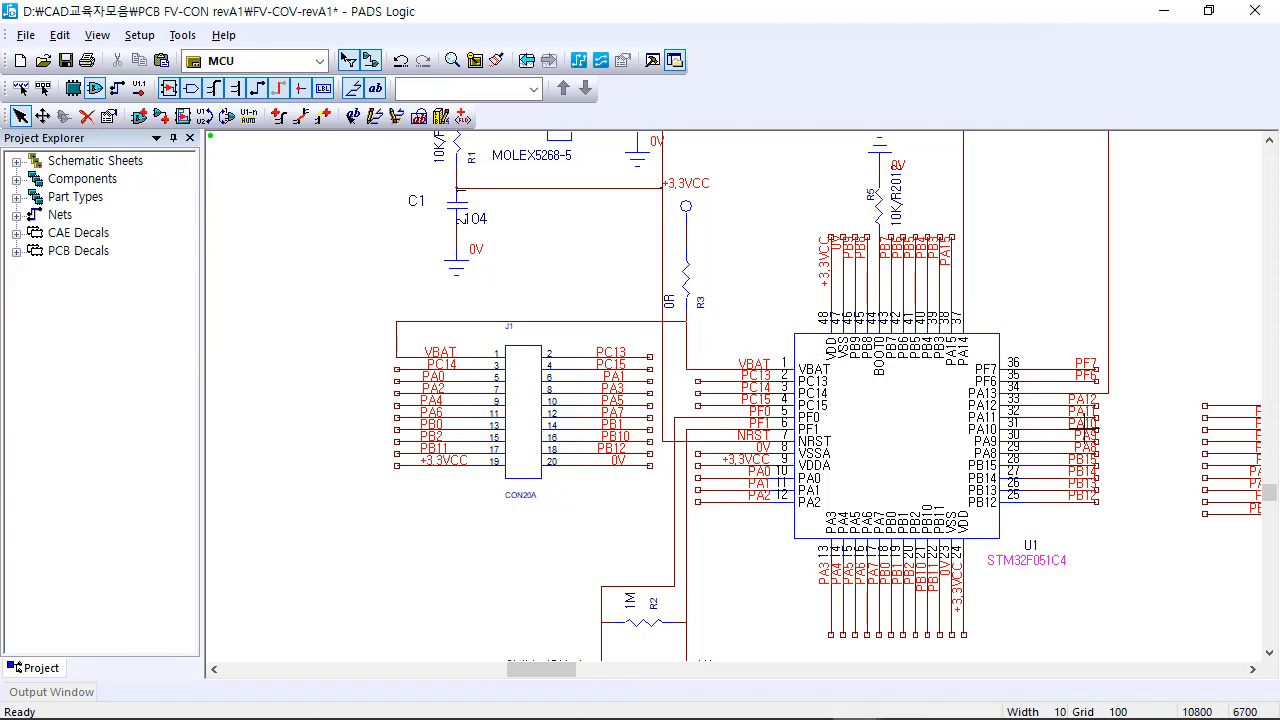
middle_click(1082, 428)
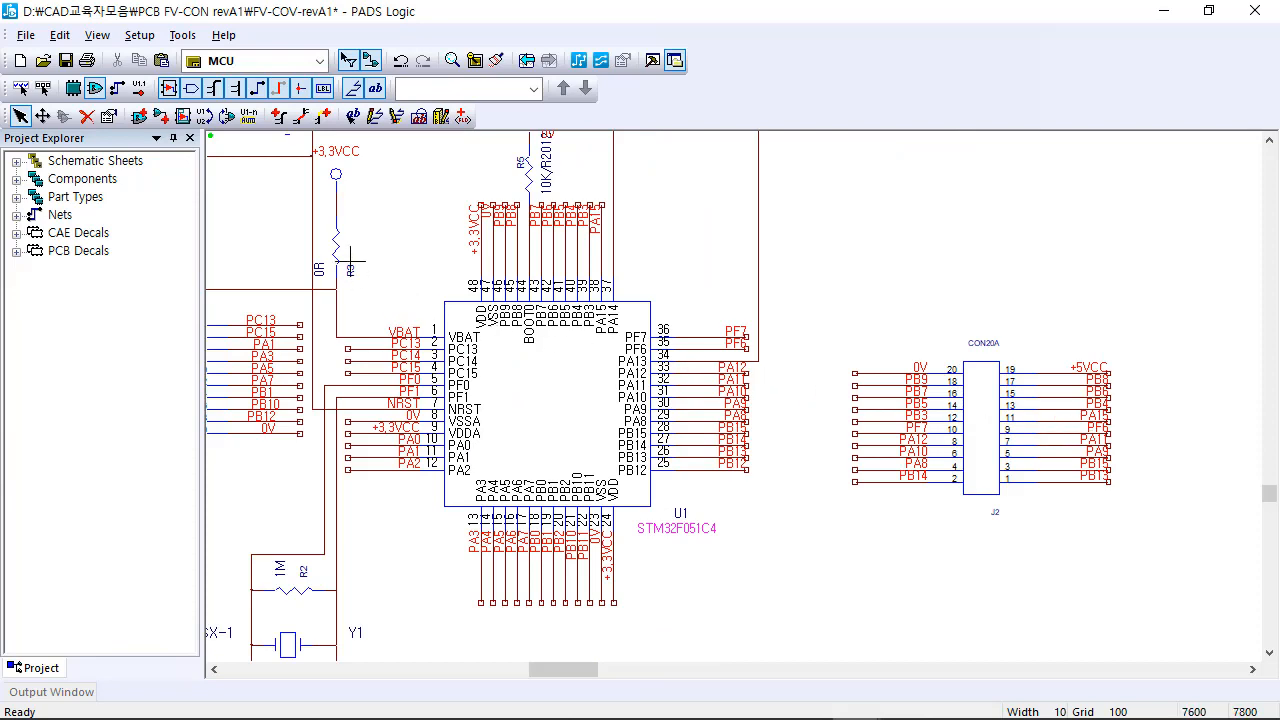
Step: Filter all part libraries for items matching STM32*
left_click(139, 117)
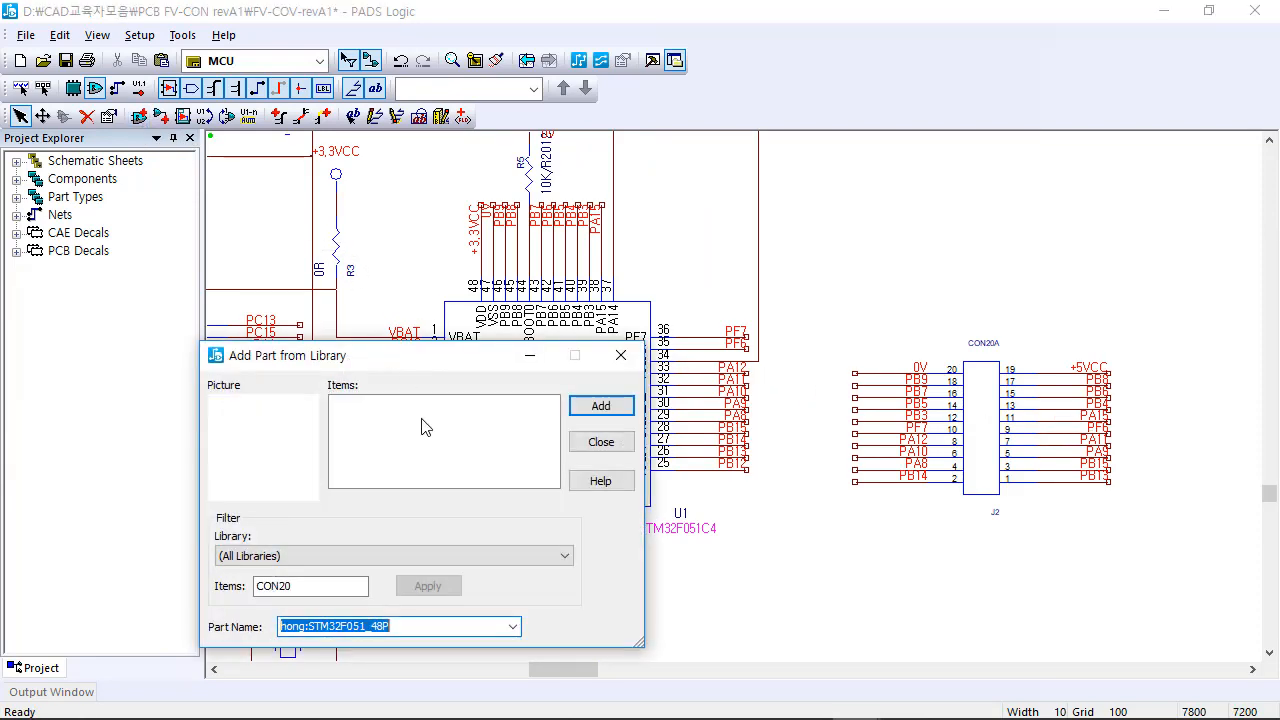
double_click(323, 586)
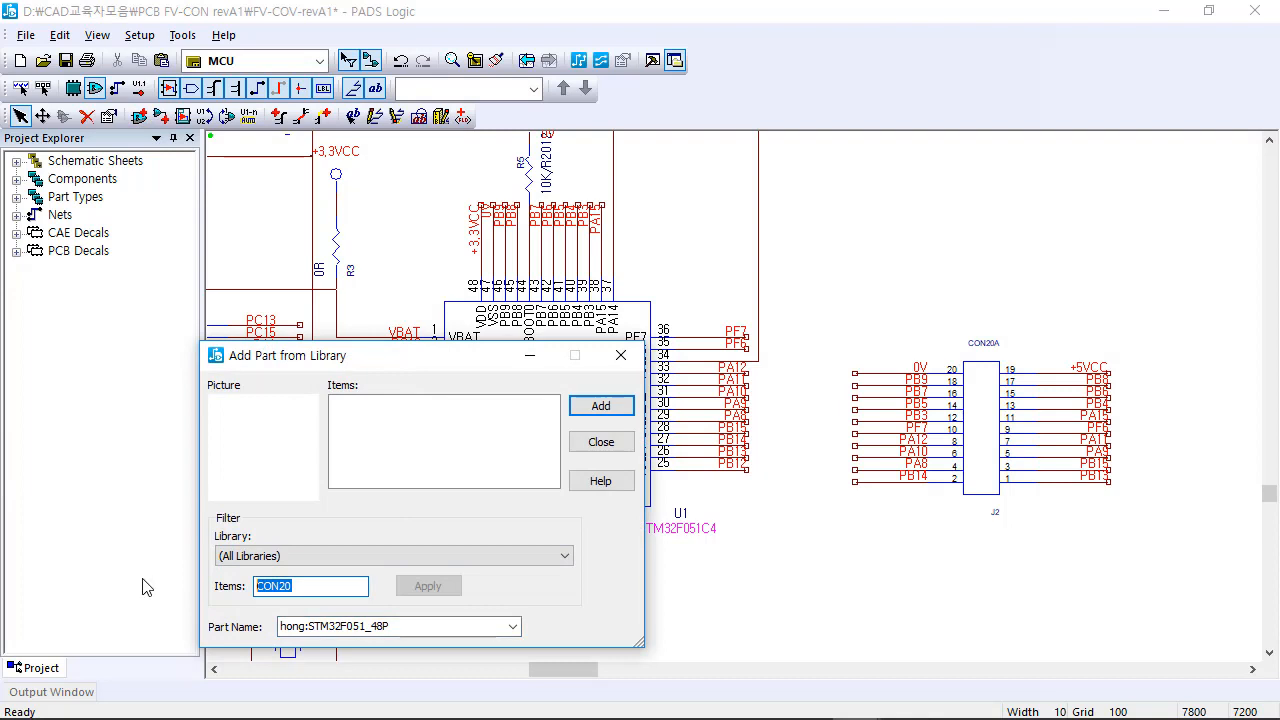
type("ST")
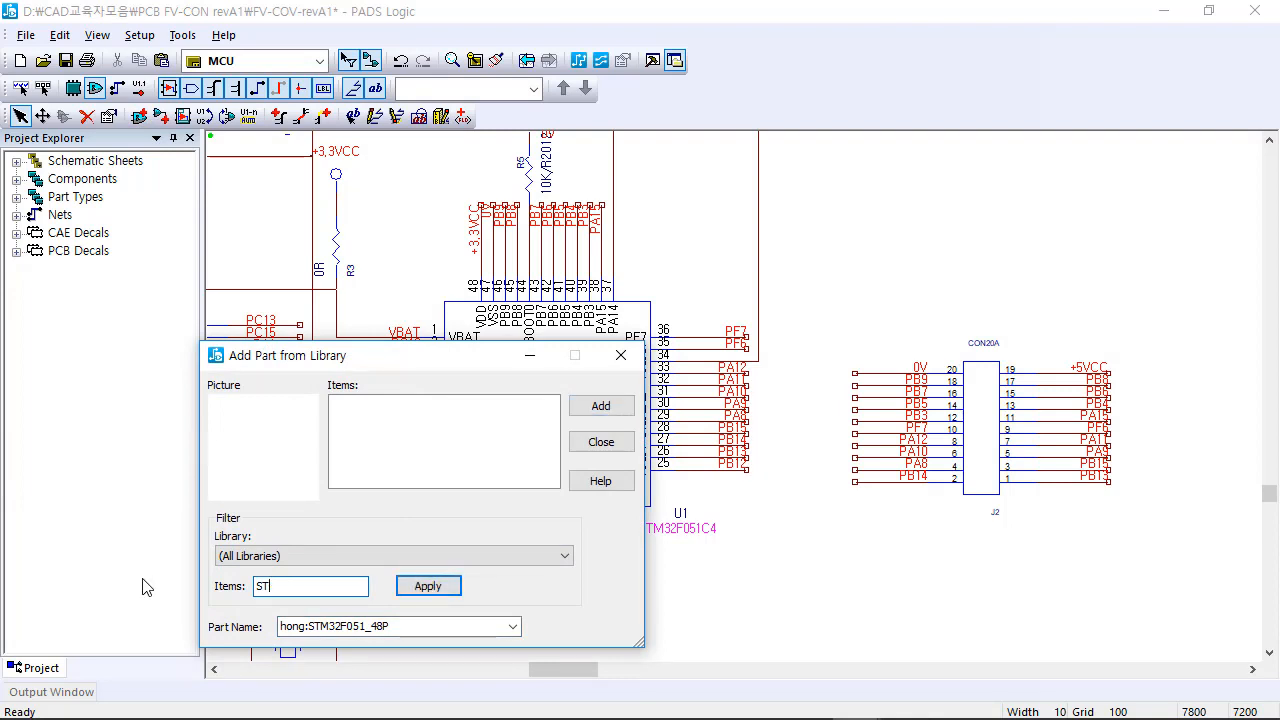
type("M32")
key("Return")
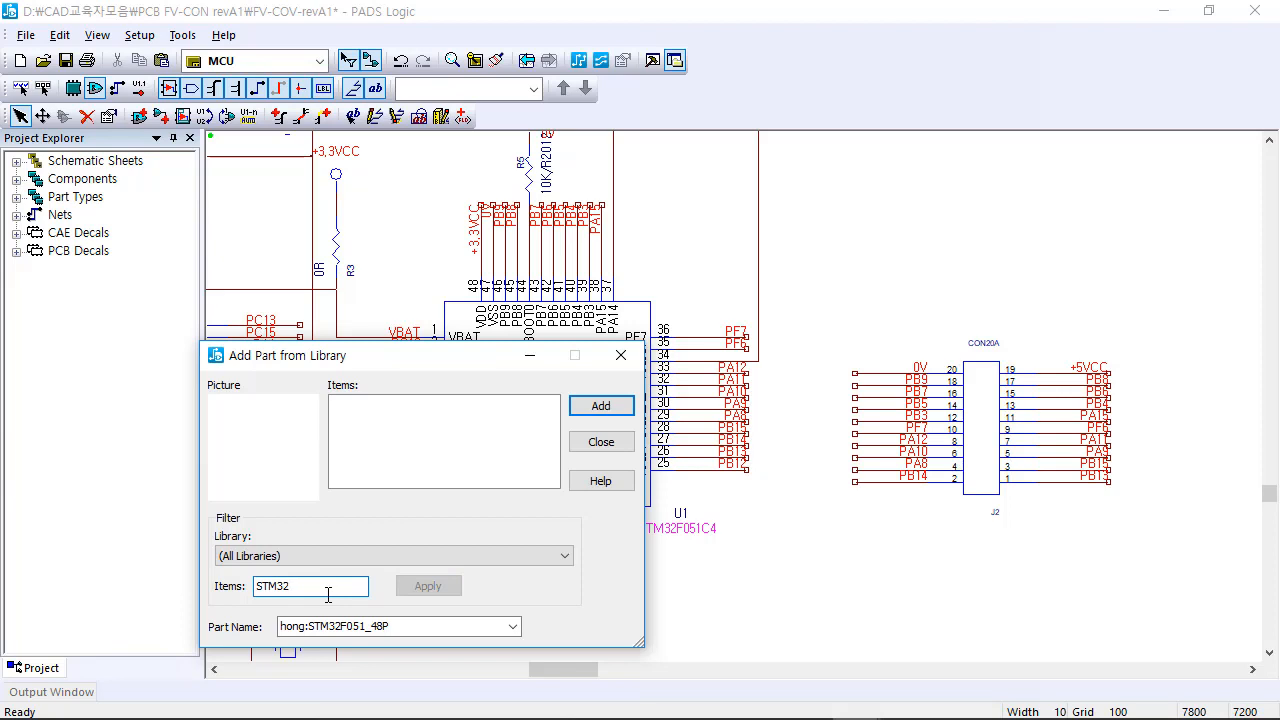
type("*")
key("Return")
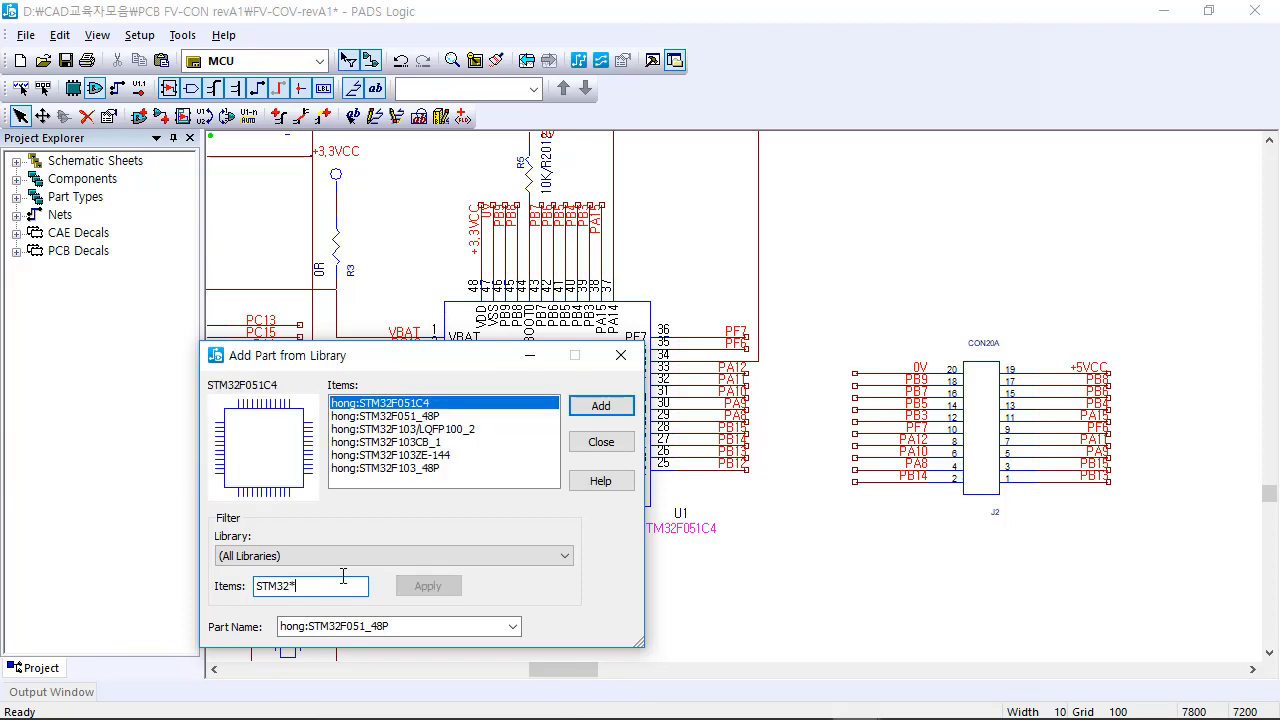
Step: Place one STM32F051_48P part from the library above connector J2 and shift it slightly up and to the left
left_click(418, 416)
left_click(613, 418)
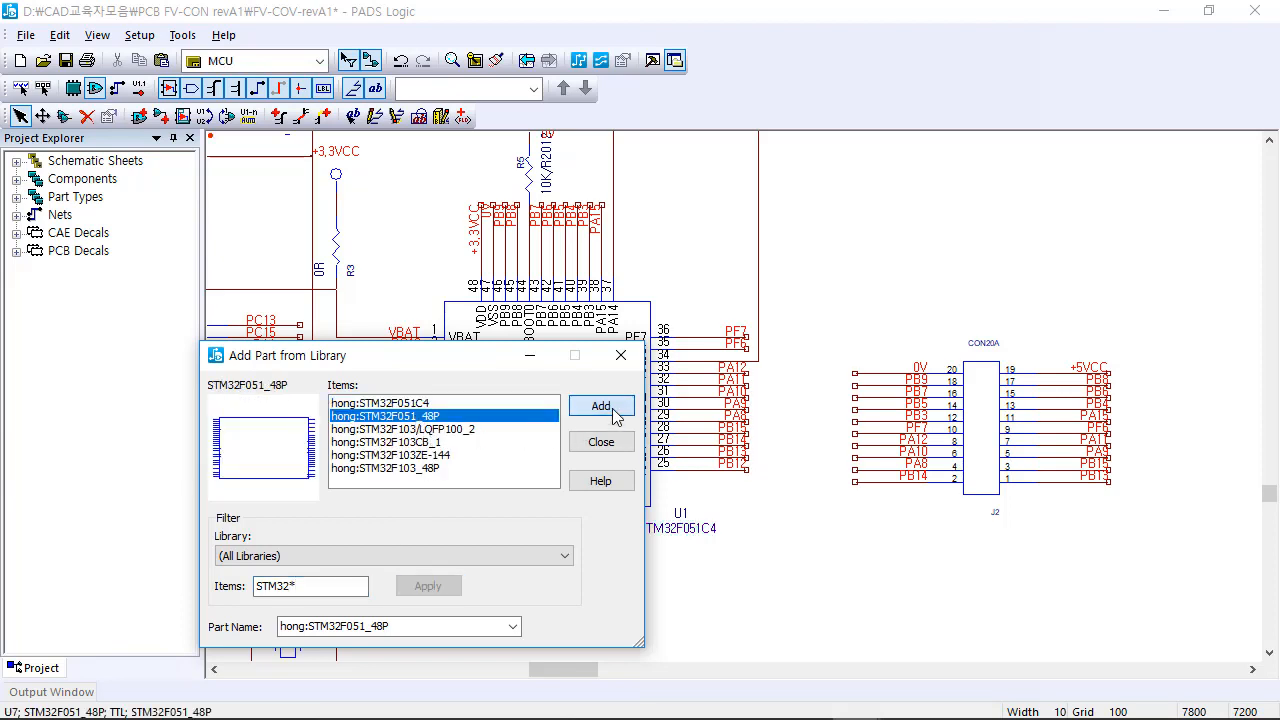
scroll(832, 508, "down", 2)
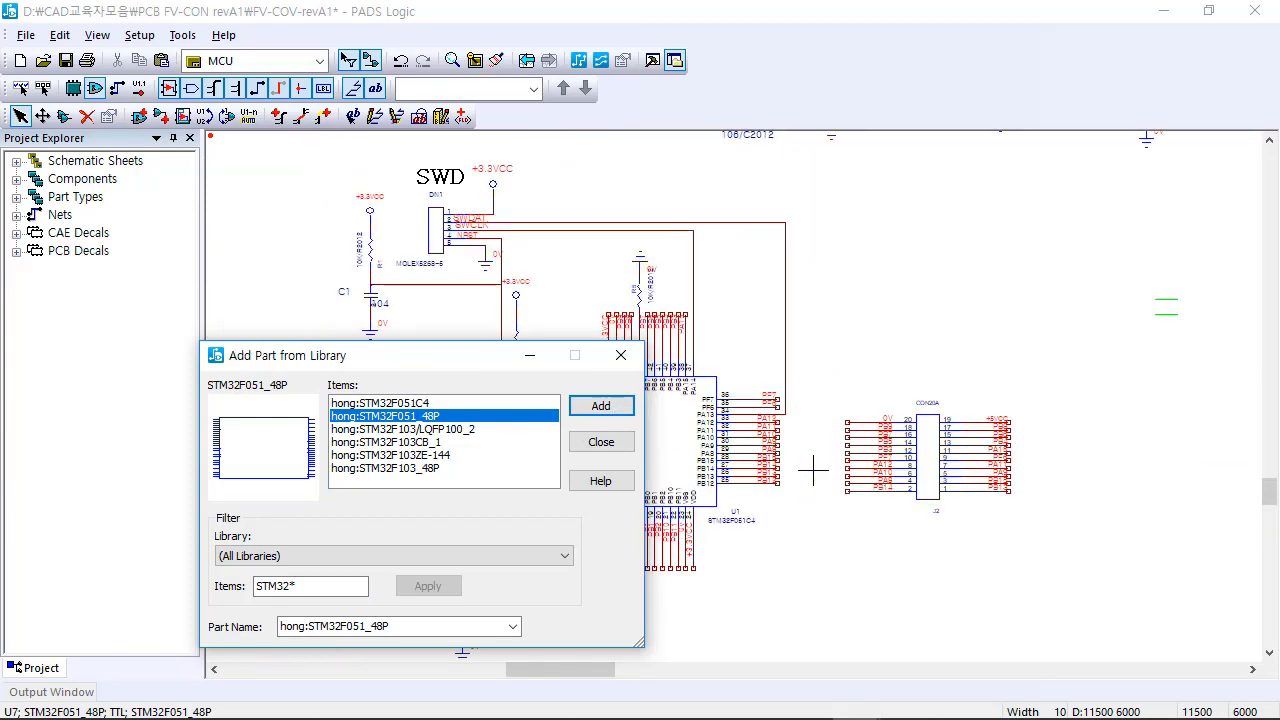
left_click(843, 383)
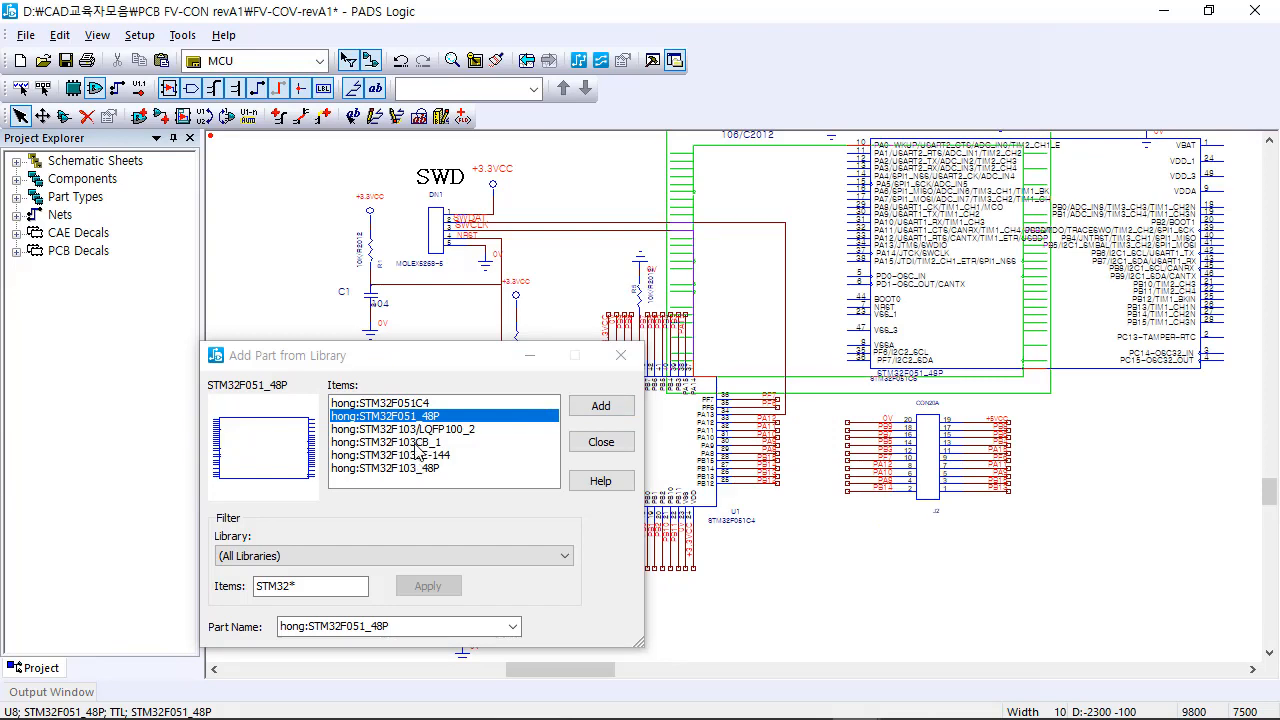
left_click(601, 442)
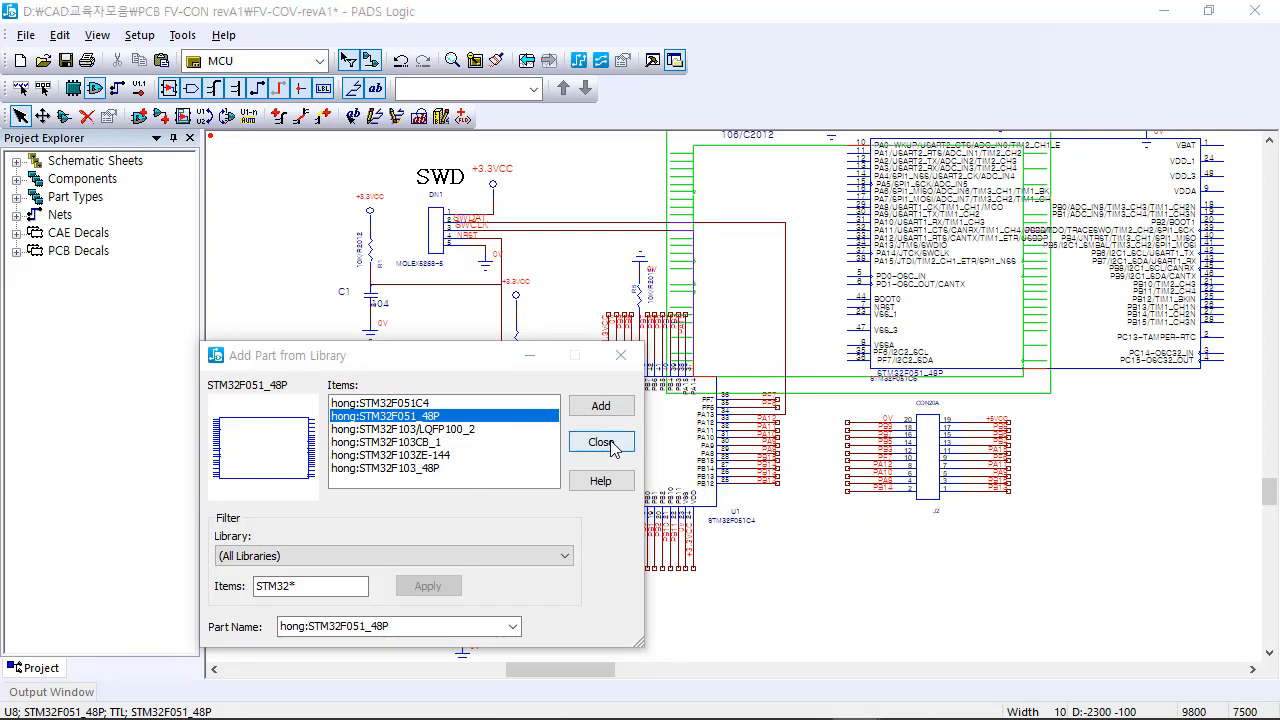
scroll(1004, 300, "up", 2, "ctrl")
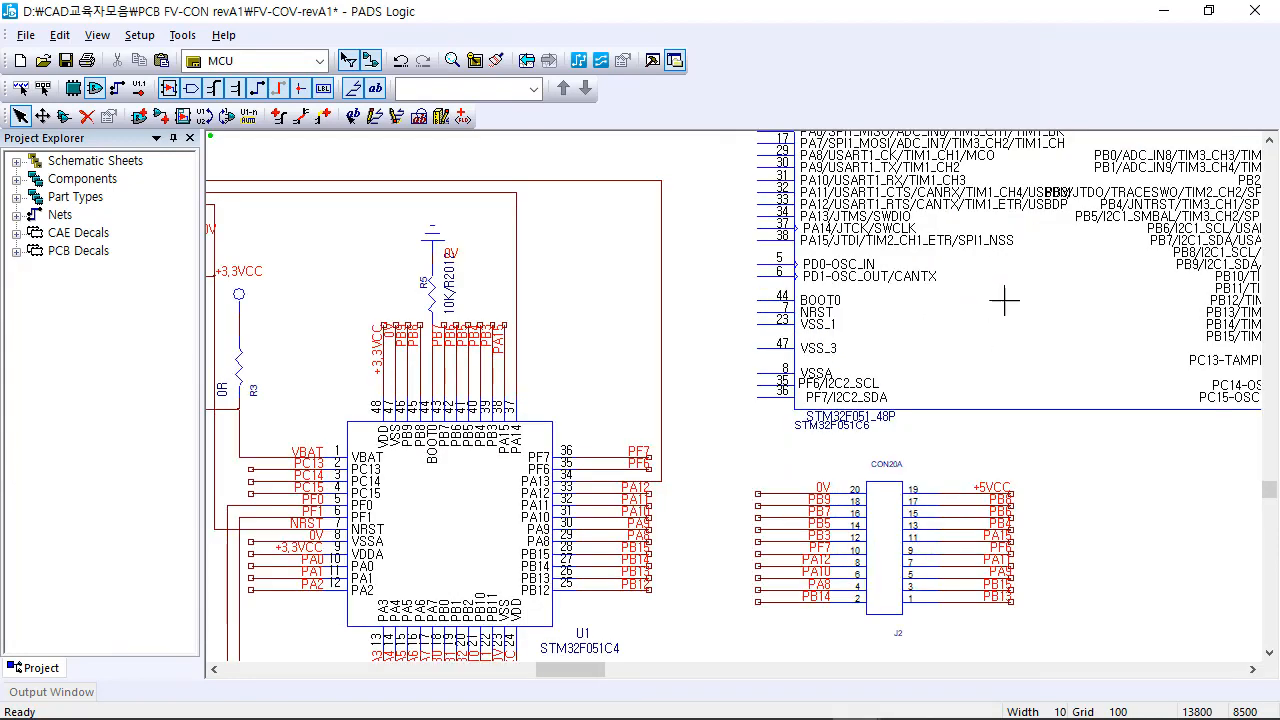
left_click_drag(992, 398, 738, 628)
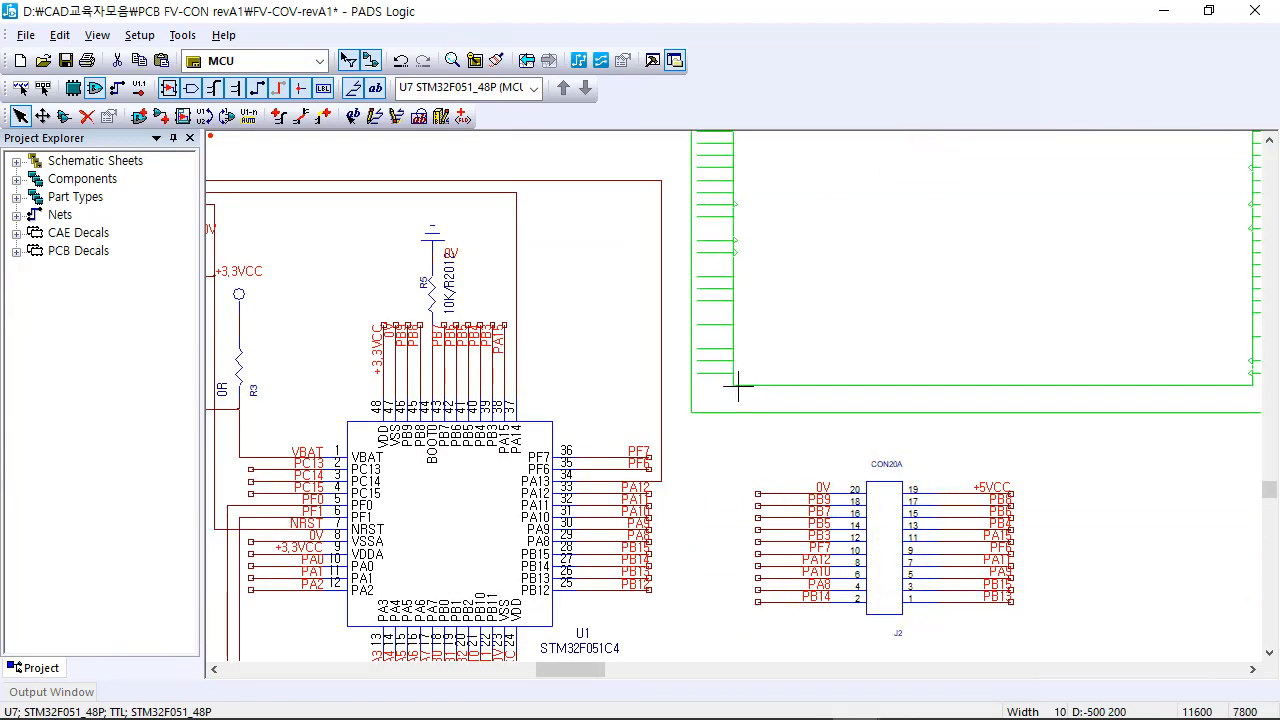
left_click(738, 384)
Step: Move connector J2 together with its labelled net stubs down into the free area just above the title block
scroll(751, 463, "down", 3)
left_click_drag(740, 314, 1060, 493)
left_click_drag(868, 430, 817, 681)
left_click(802, 666)
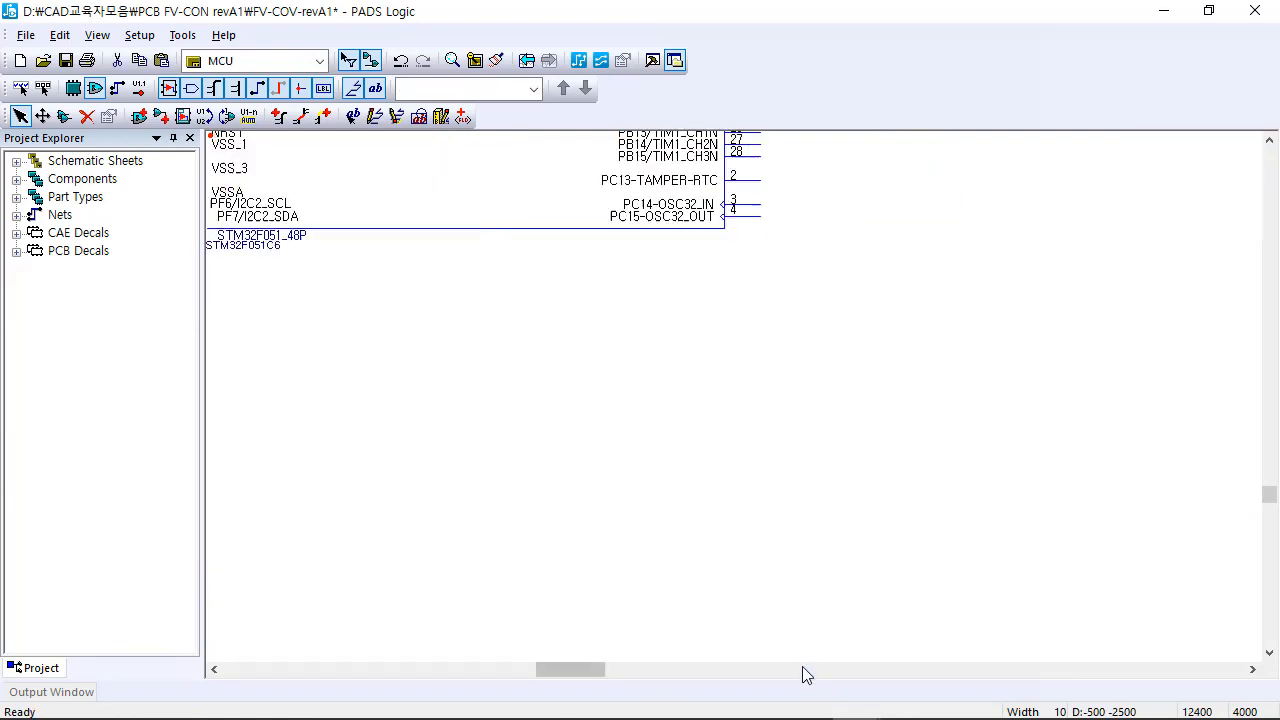
left_click(789, 491)
scroll(834, 363, "down", 3, "ctrl")
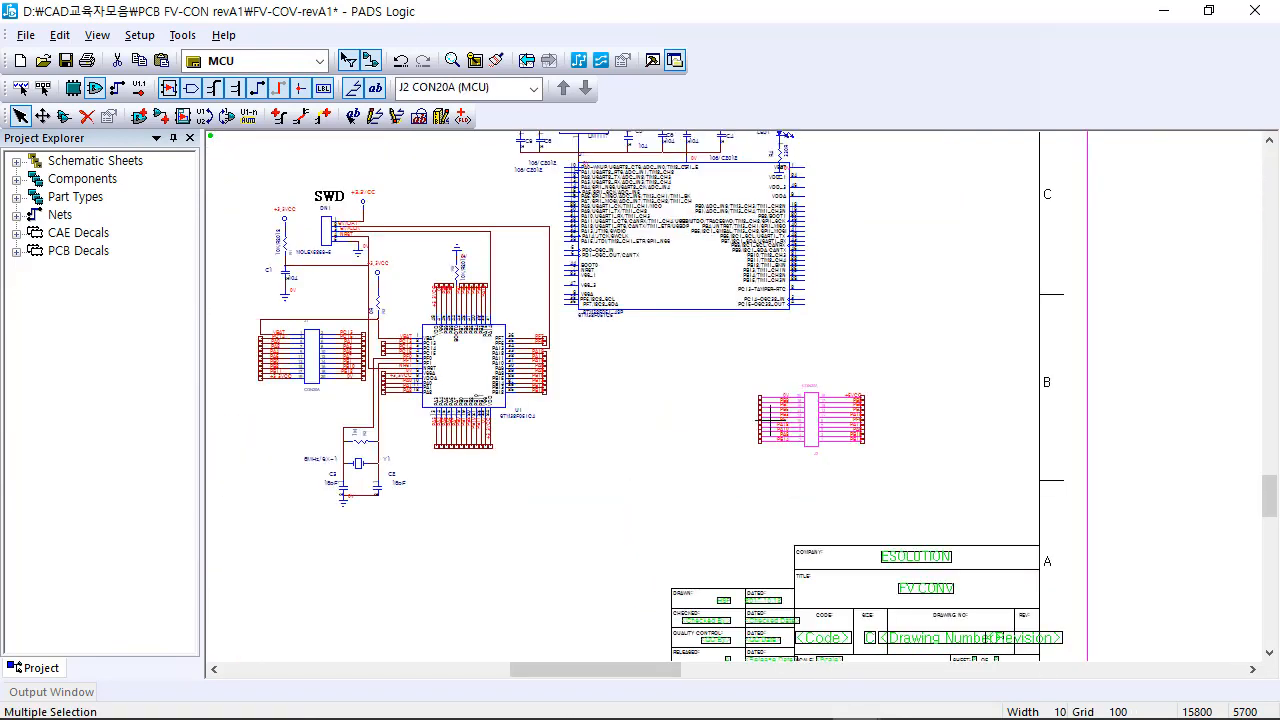
left_click_drag(808, 432, 850, 490)
left_click(862, 494)
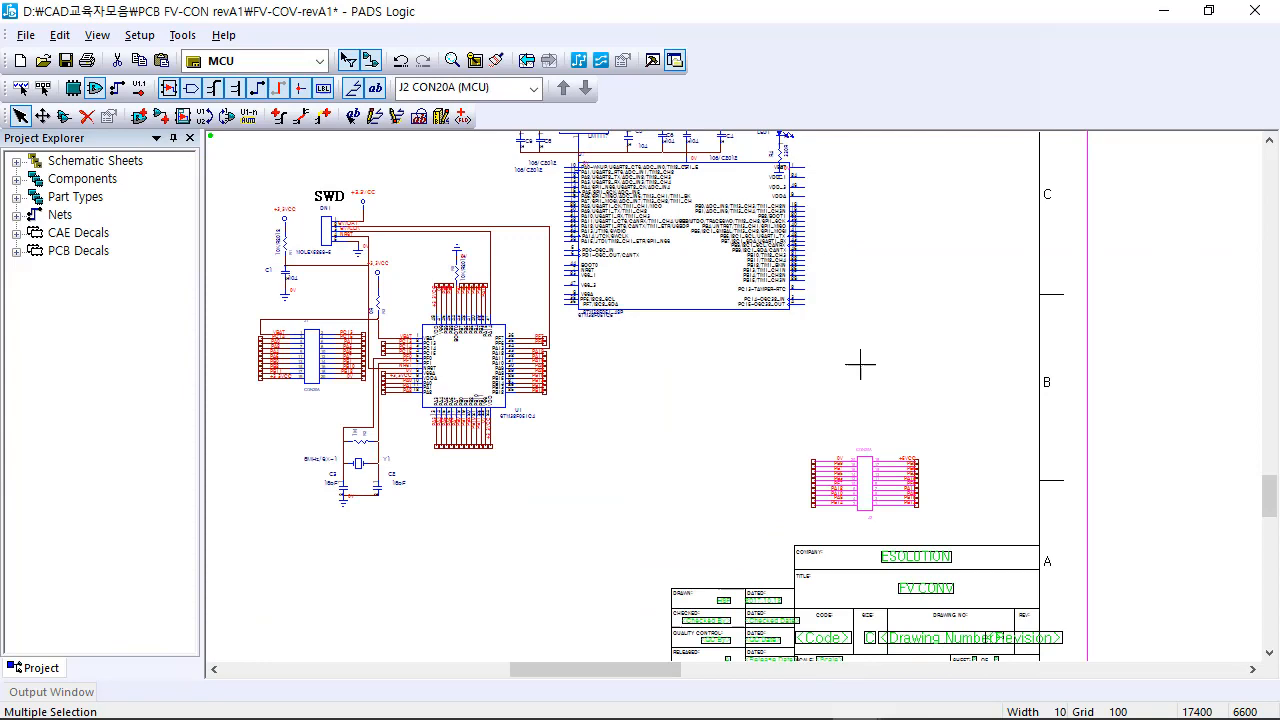
Step: Move the STM32F051_48P part U7 down into the free space directly beside microcontroller U1
left_click(682, 288)
key("ctrl+e")
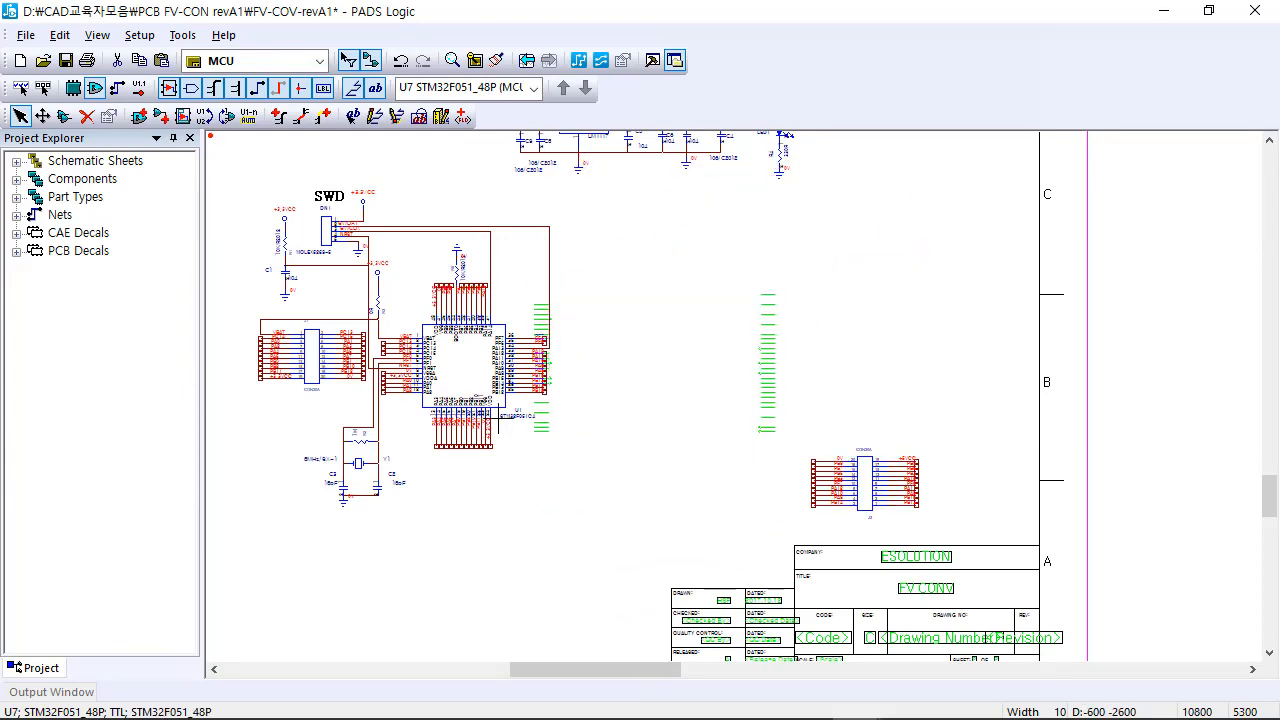
left_click(575, 442)
scroll(570, 378, "up", 3, "ctrl")
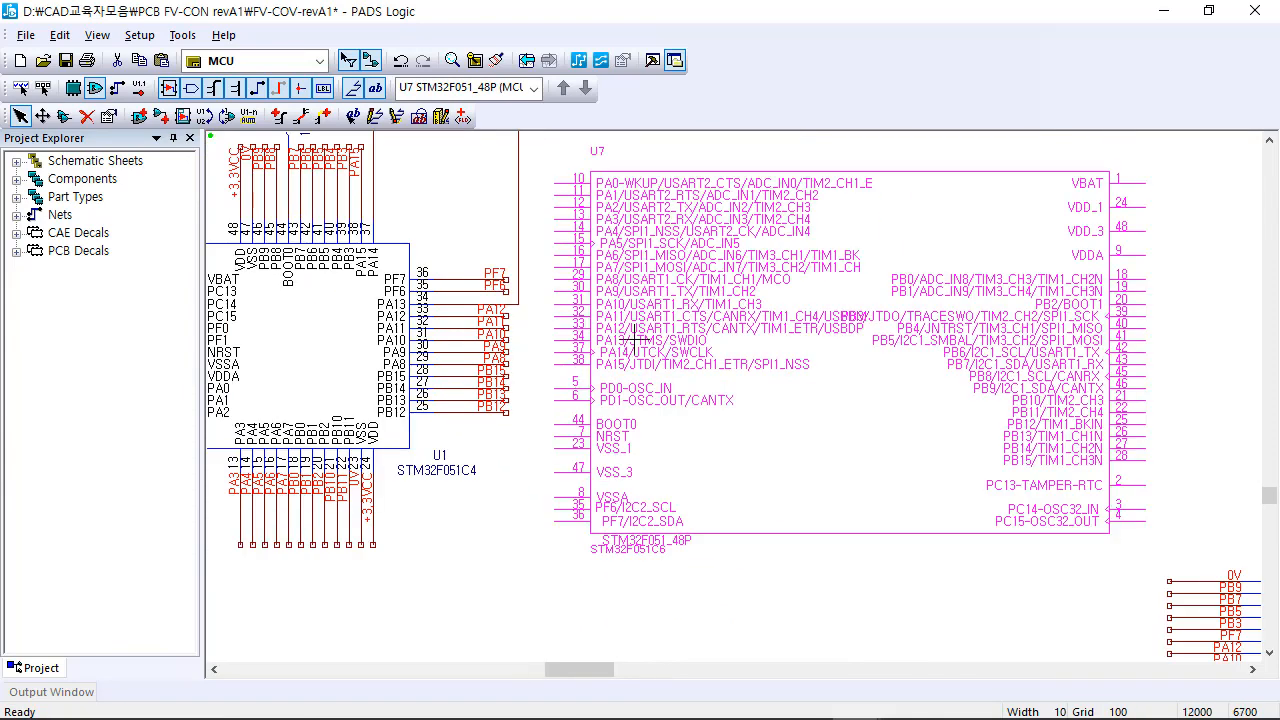
Step: Compare the pin arrangement of the STM32F051_48P symbol U7 with that of microcontroller U1
left_click(568, 160)
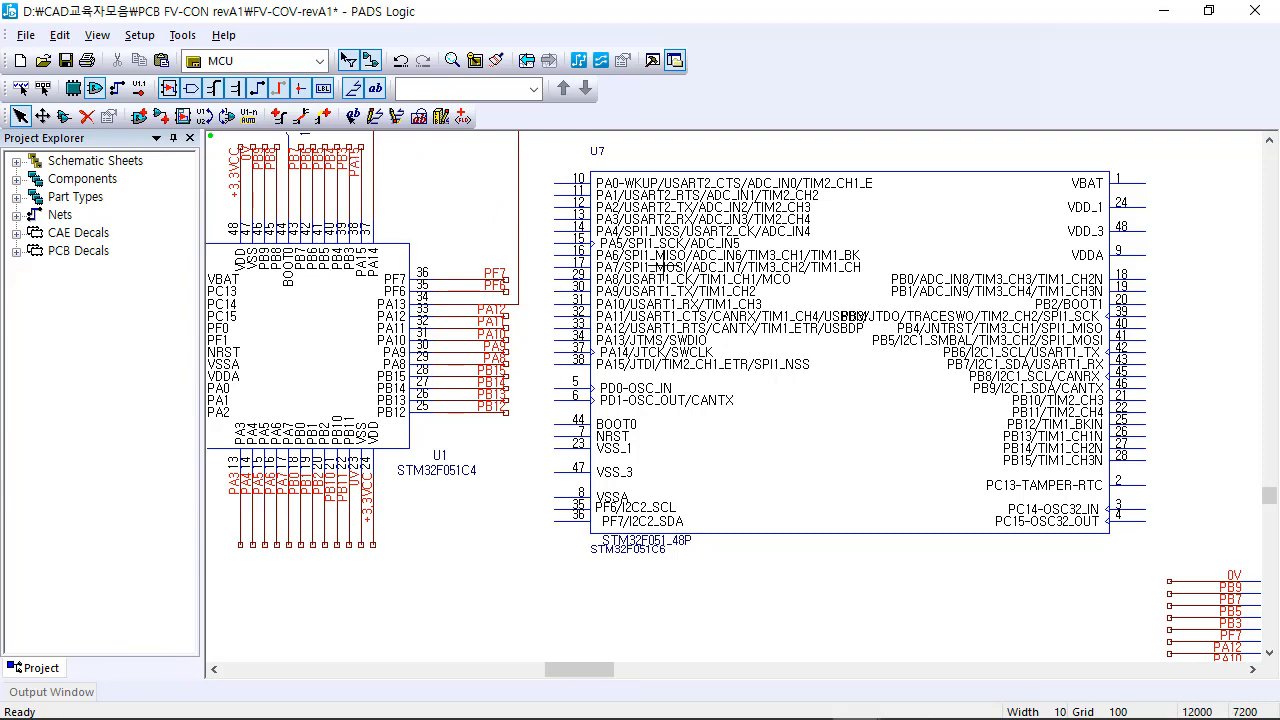
left_click(795, 278)
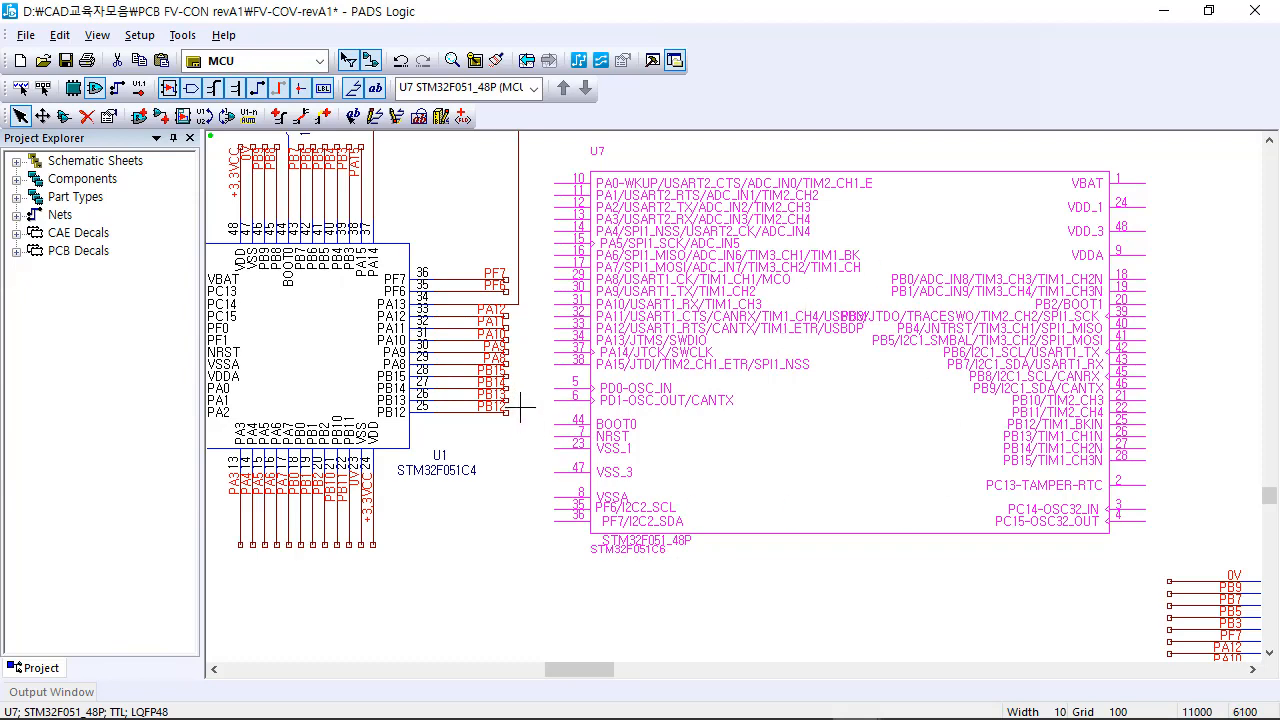
left_click(306, 358)
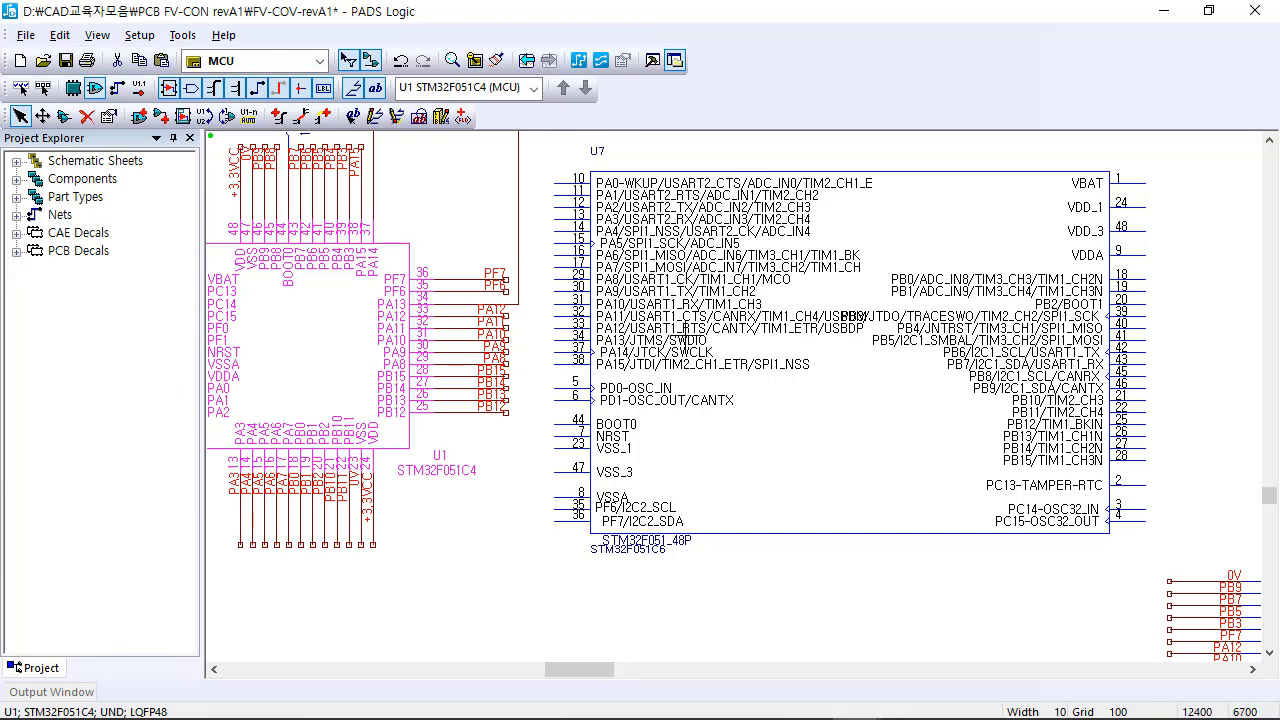
scroll(717, 364, "down", 1)
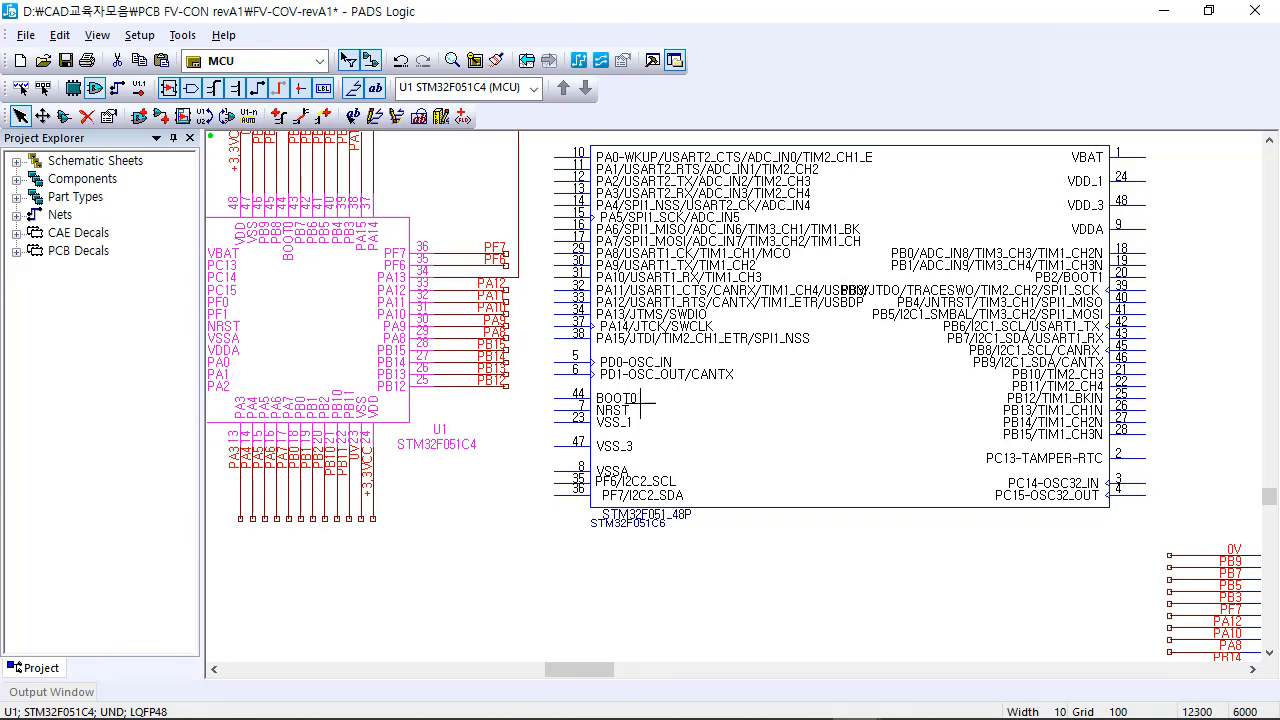
Step: Examine the SWD, power and microcontroller circuits on the MCU sheet, checking J1, U1 and DN1 individually
scroll(625, 475, "up", 3)
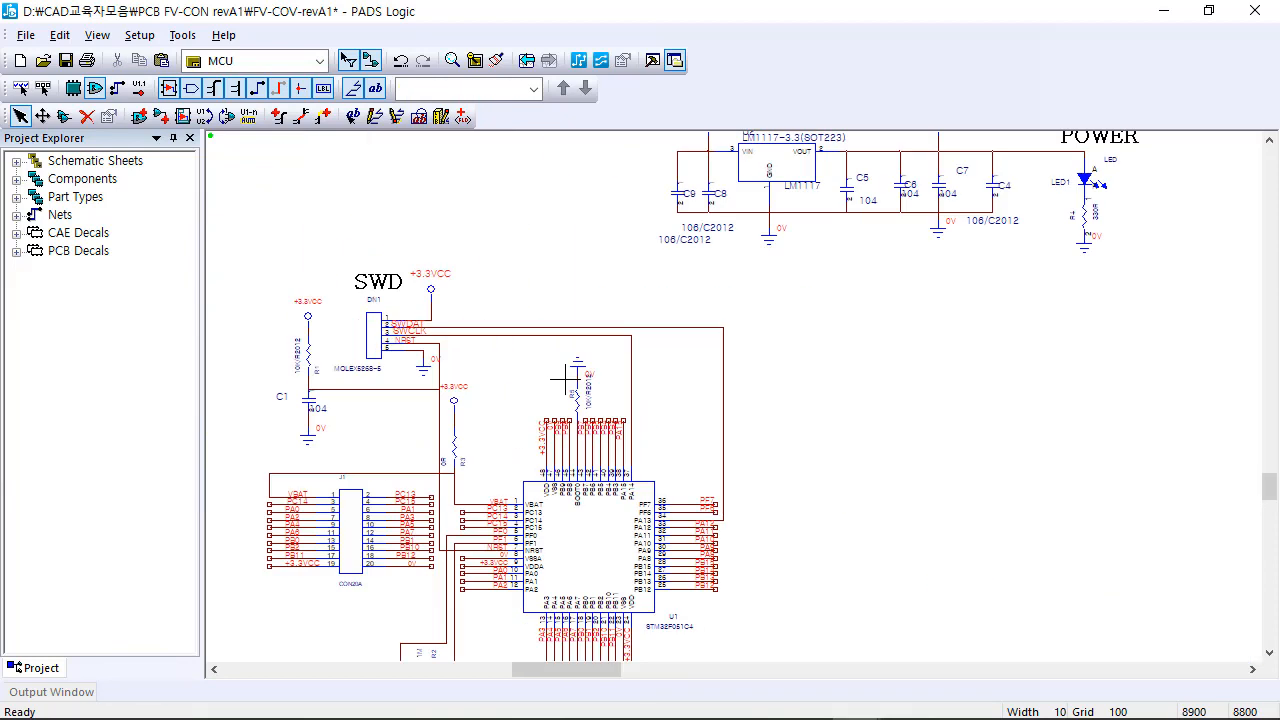
scroll(568, 372, "down", 4)
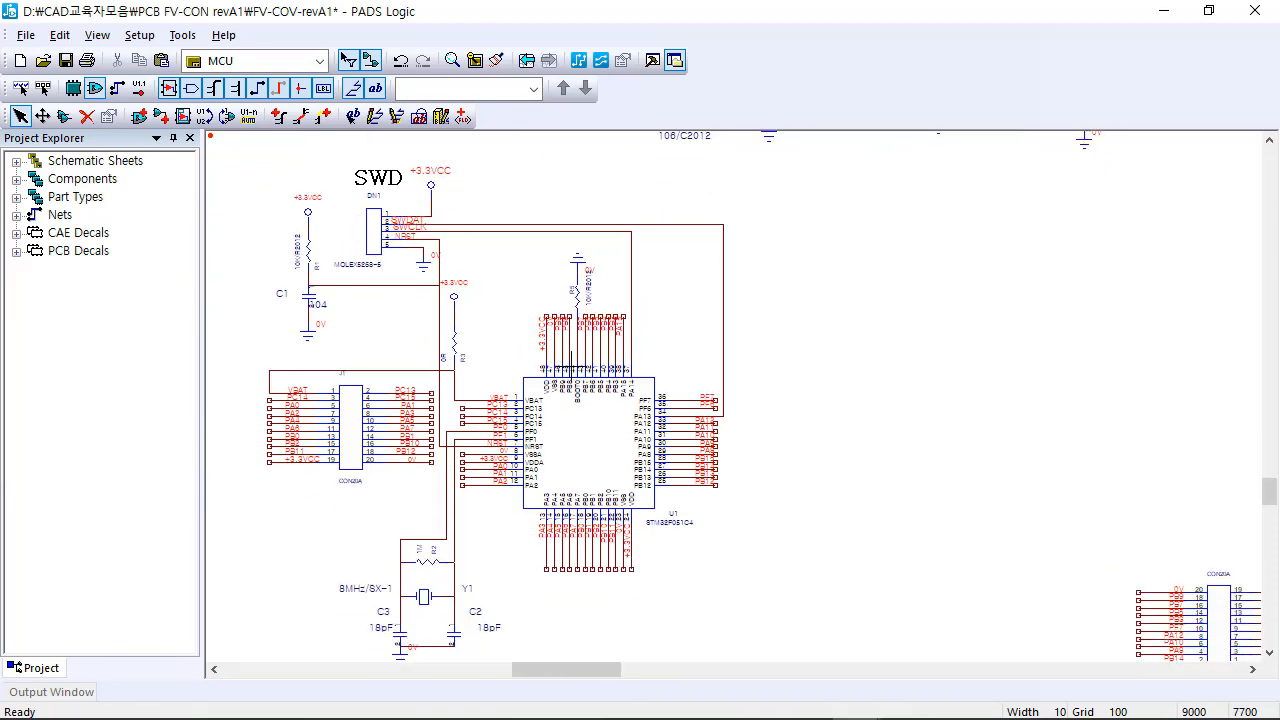
scroll(570, 362, "down", 3)
scroll(572, 360, "up", 8)
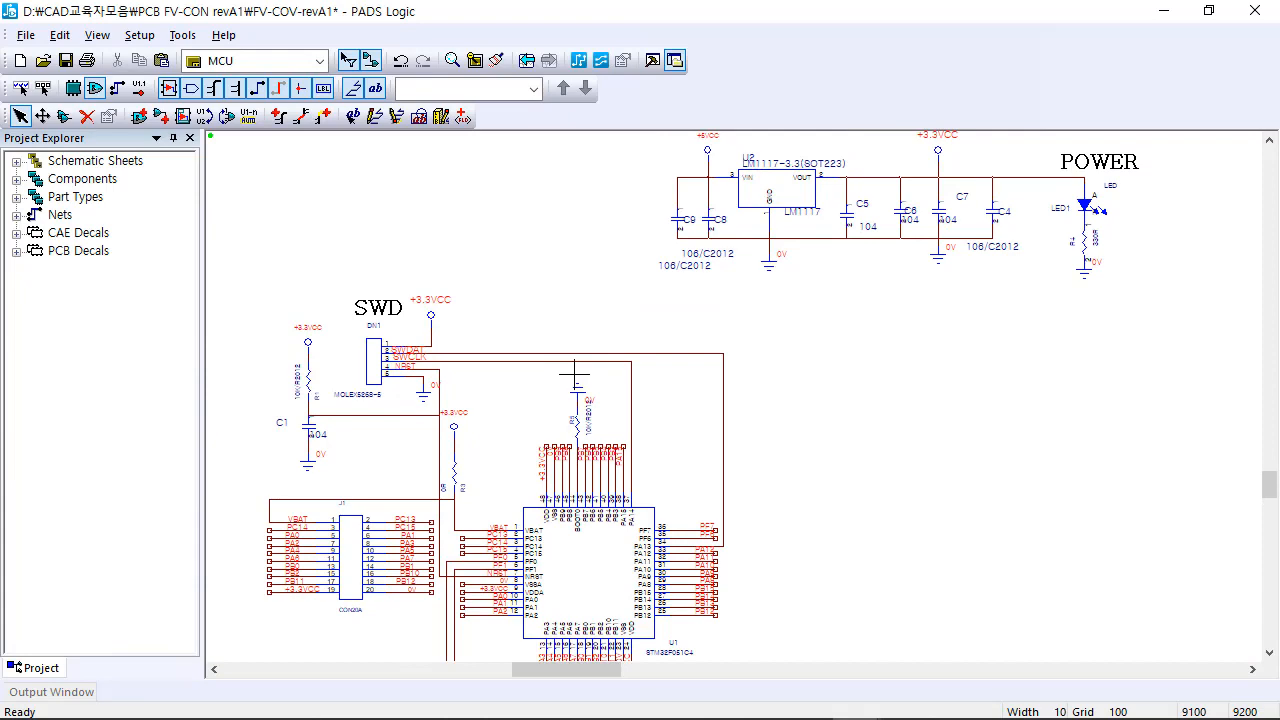
scroll(574, 376, "down", 2)
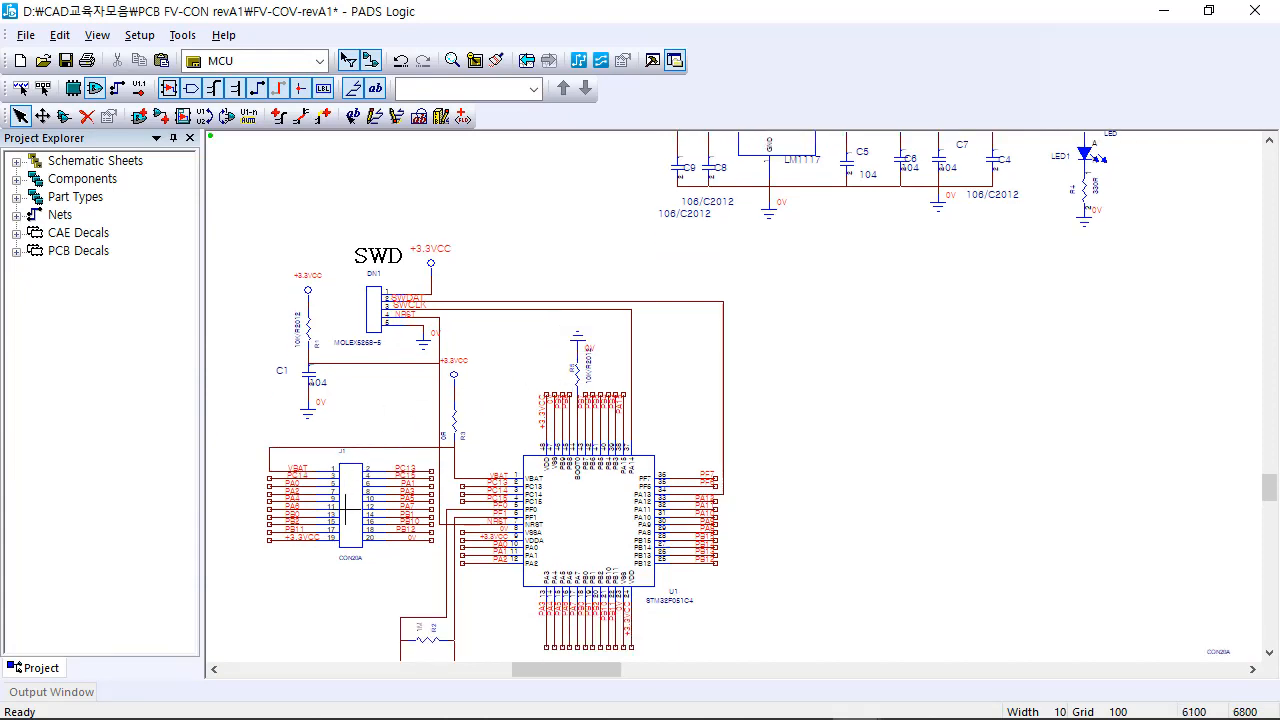
scroll(345, 515, "up", 2, "ctrl")
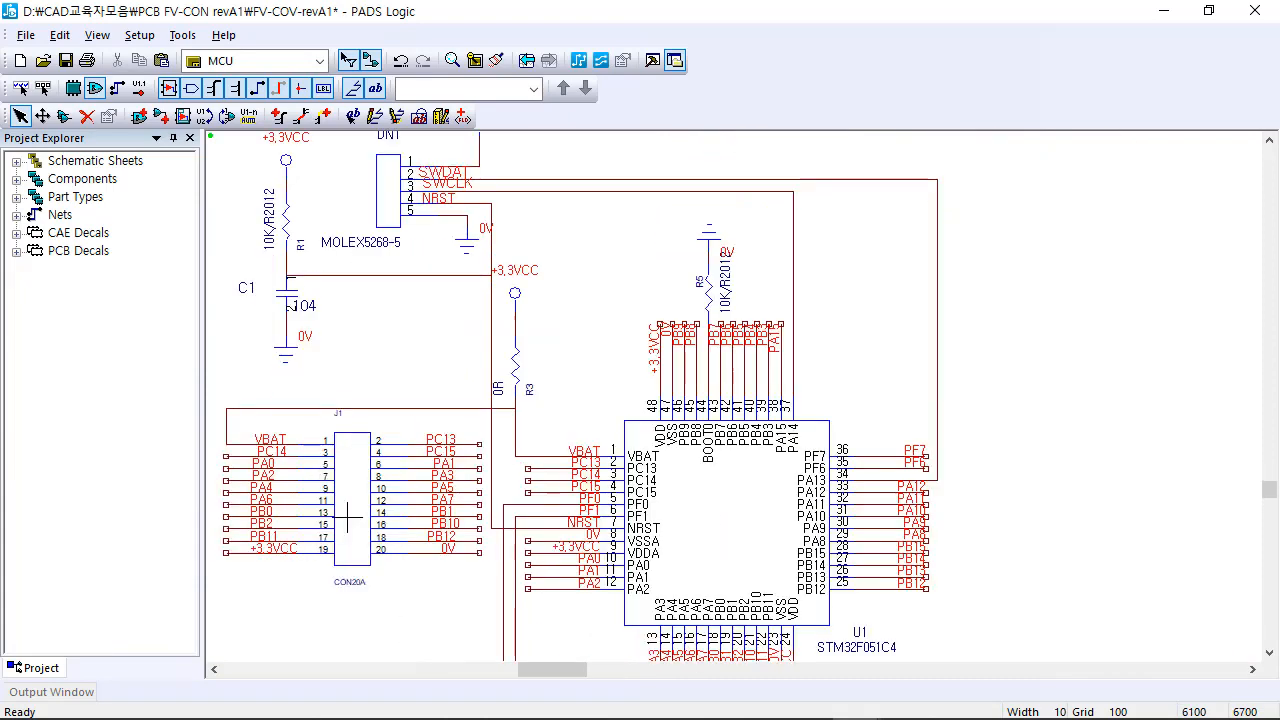
left_click(348, 505)
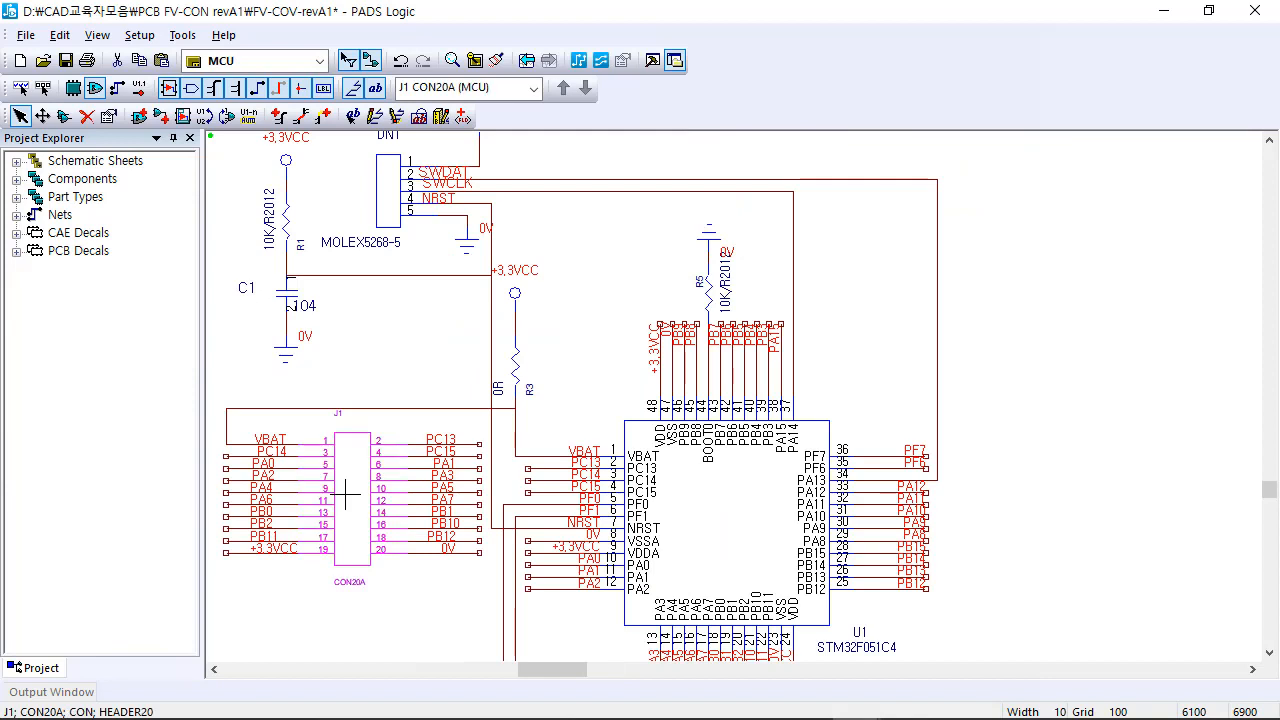
left_click(726, 489)
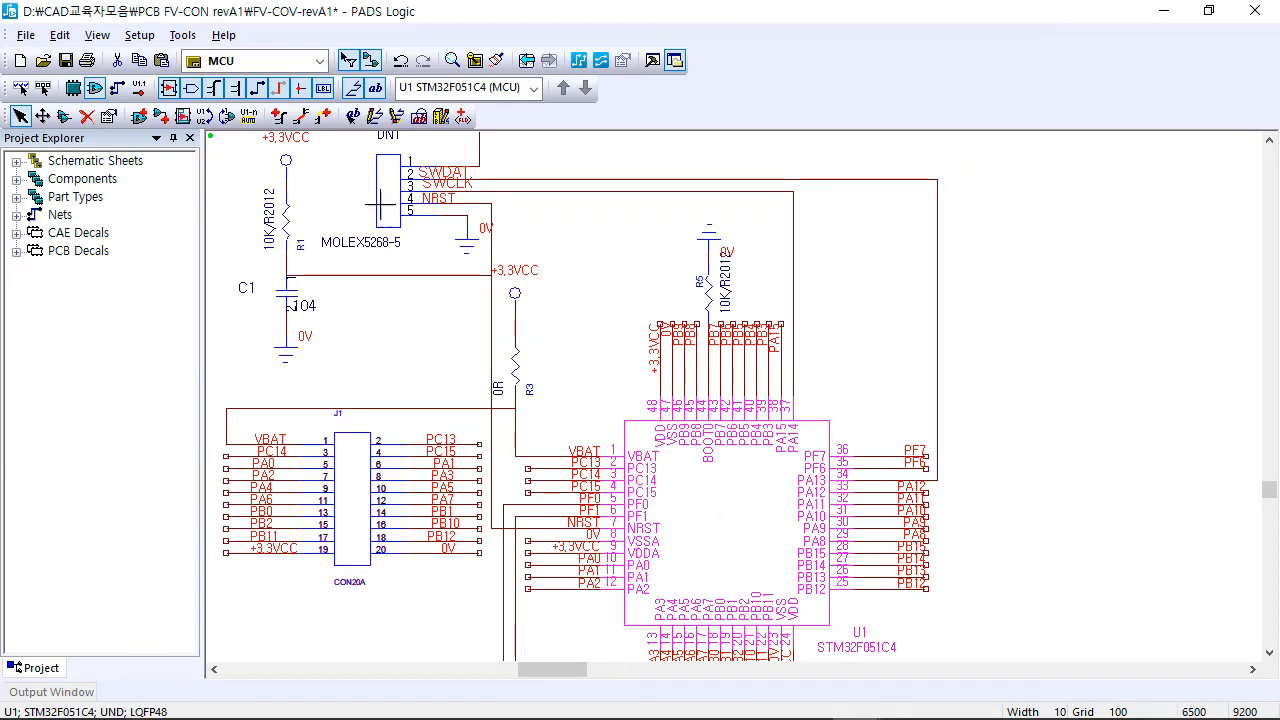
left_click(379, 197)
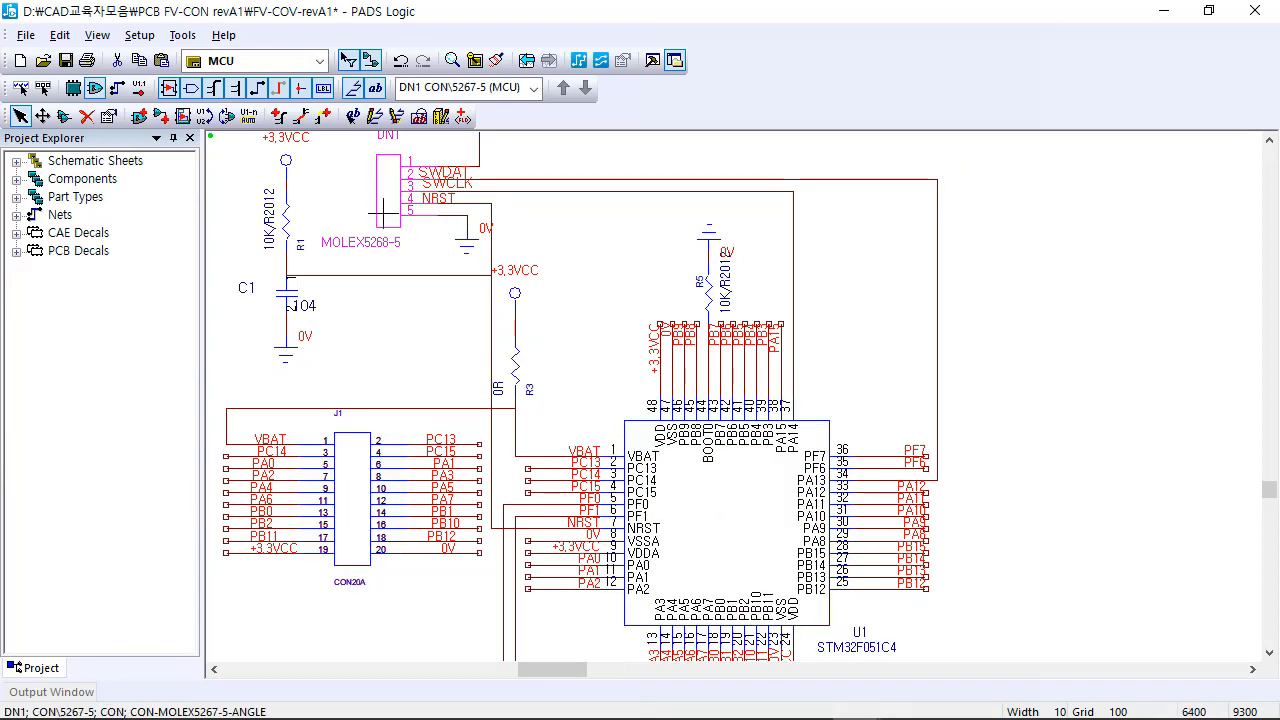
scroll(383, 213, "up", 1)
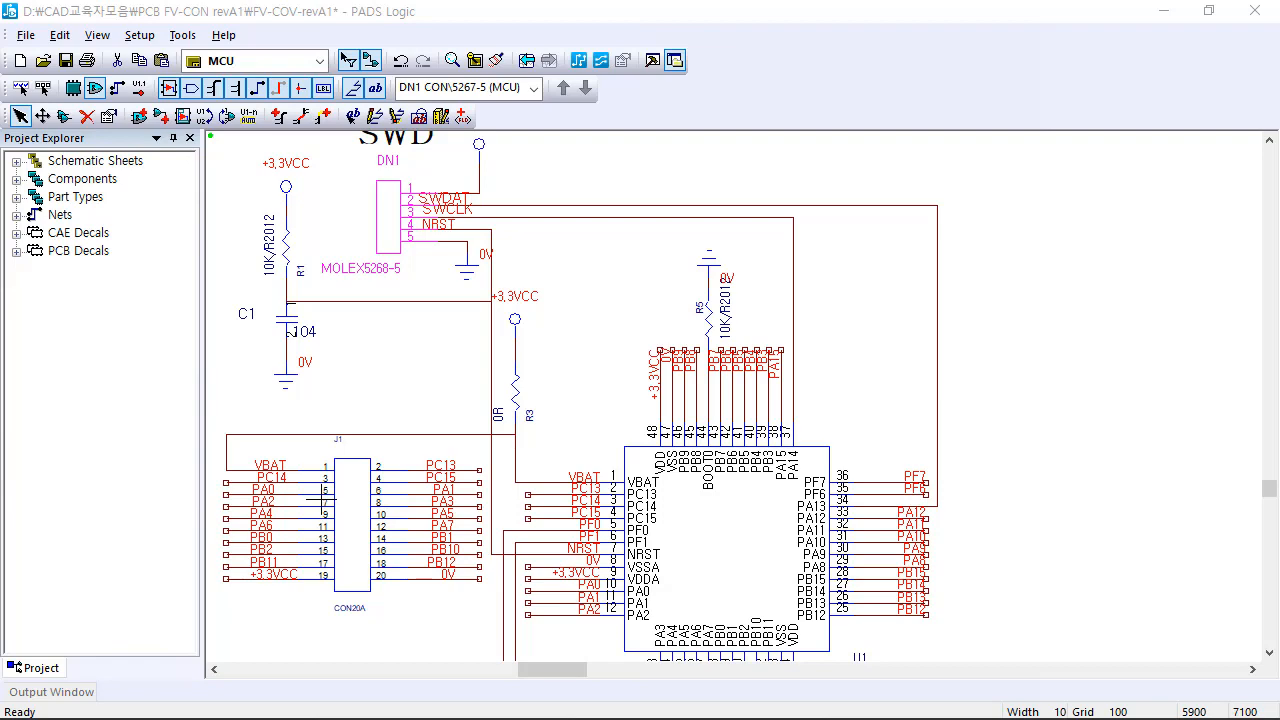
Step: View the CPU module sample photos in the presentation, return to the schematic and clear the selection
key("alt+Tab")
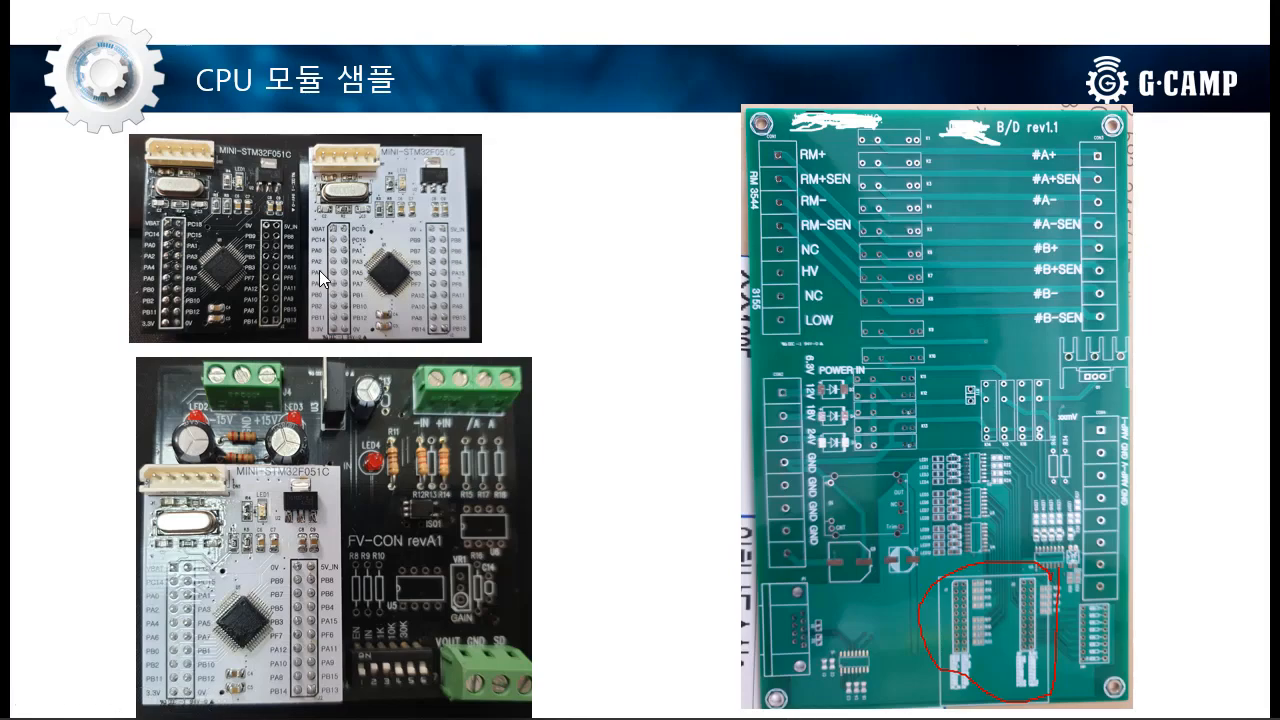
key("alt+Tab")
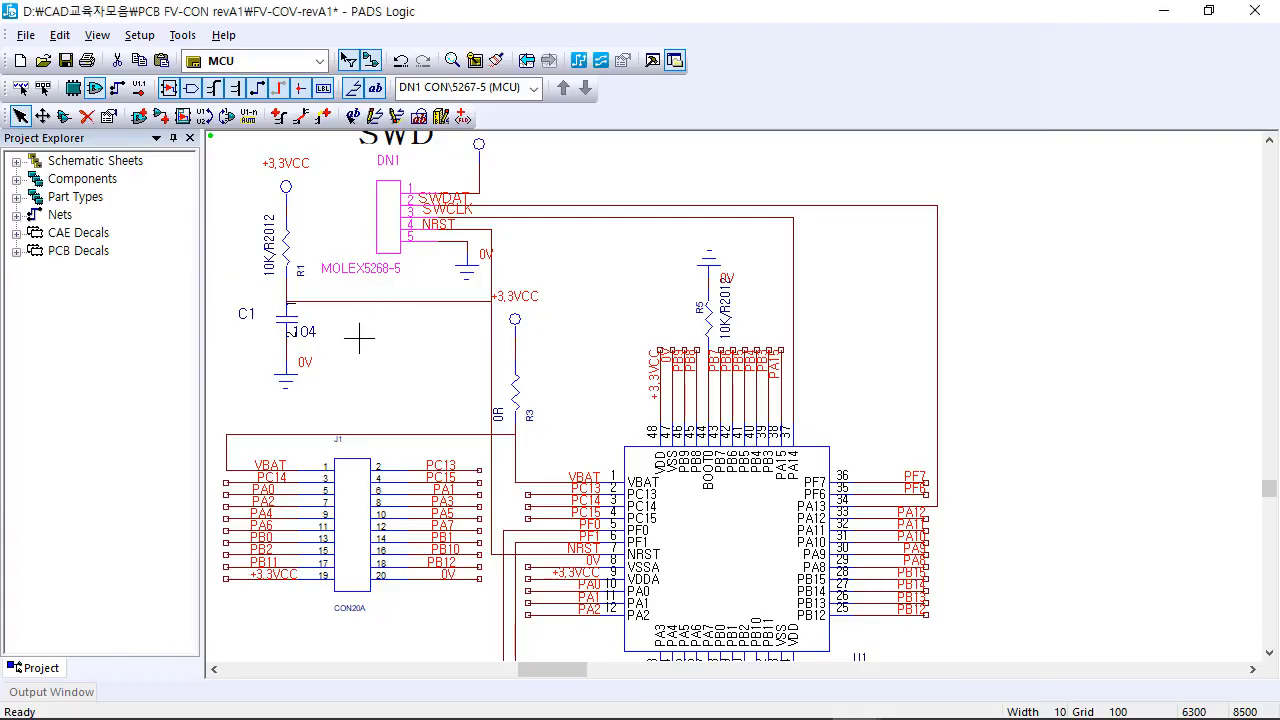
left_click(250, 350)
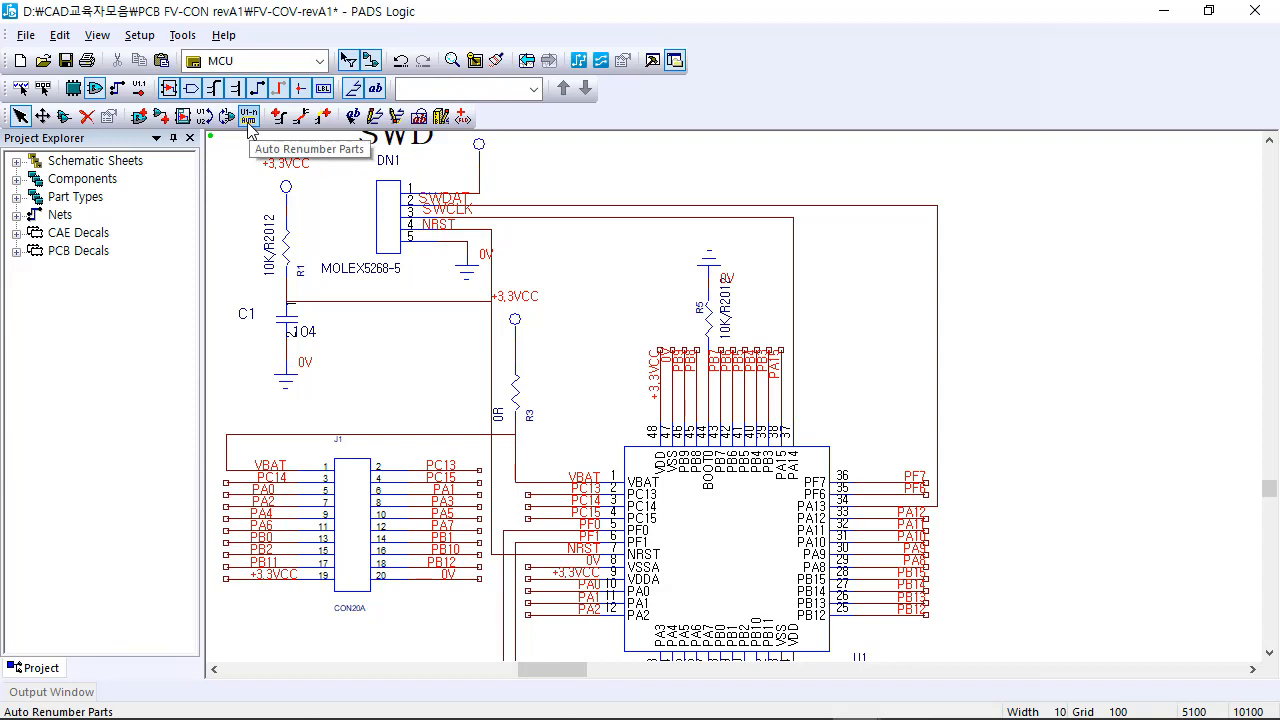
Step: Open the Part Editor, create a new CAE decal for NEW_PART and show the decal editing tools
left_click(177, 38)
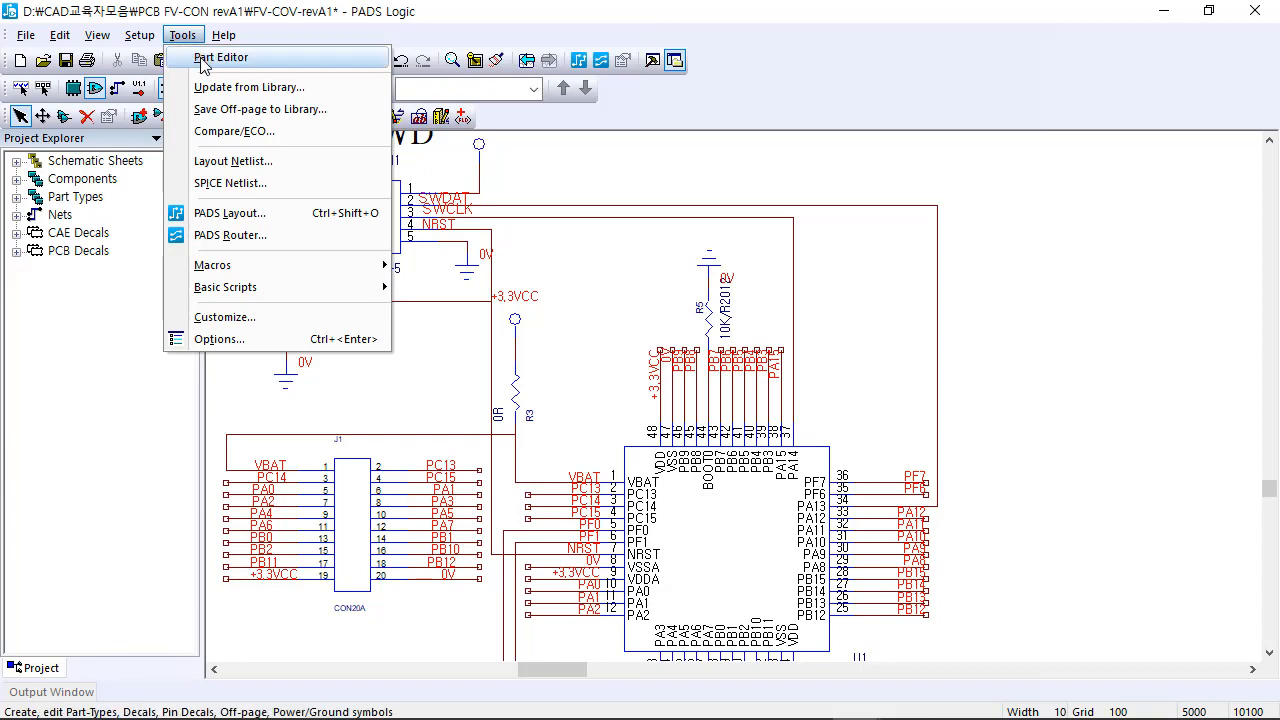
left_click(211, 62)
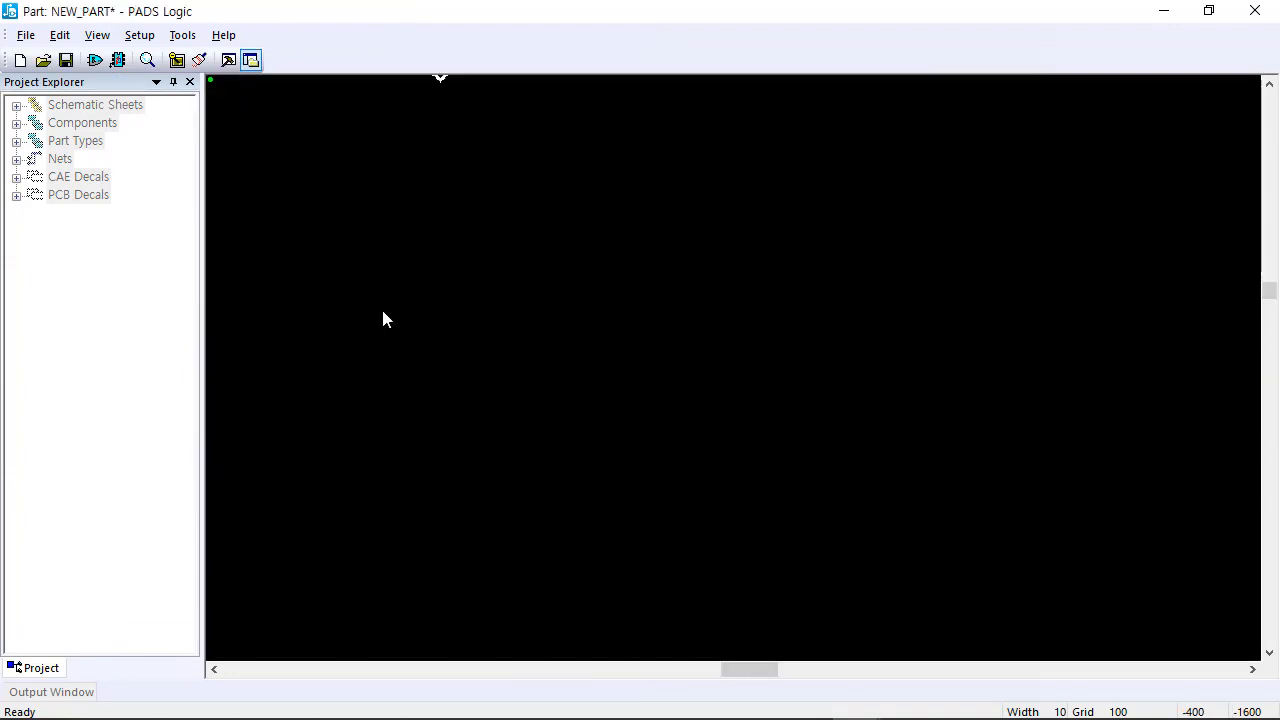
left_click(130, 37)
mouse_move(95, 41)
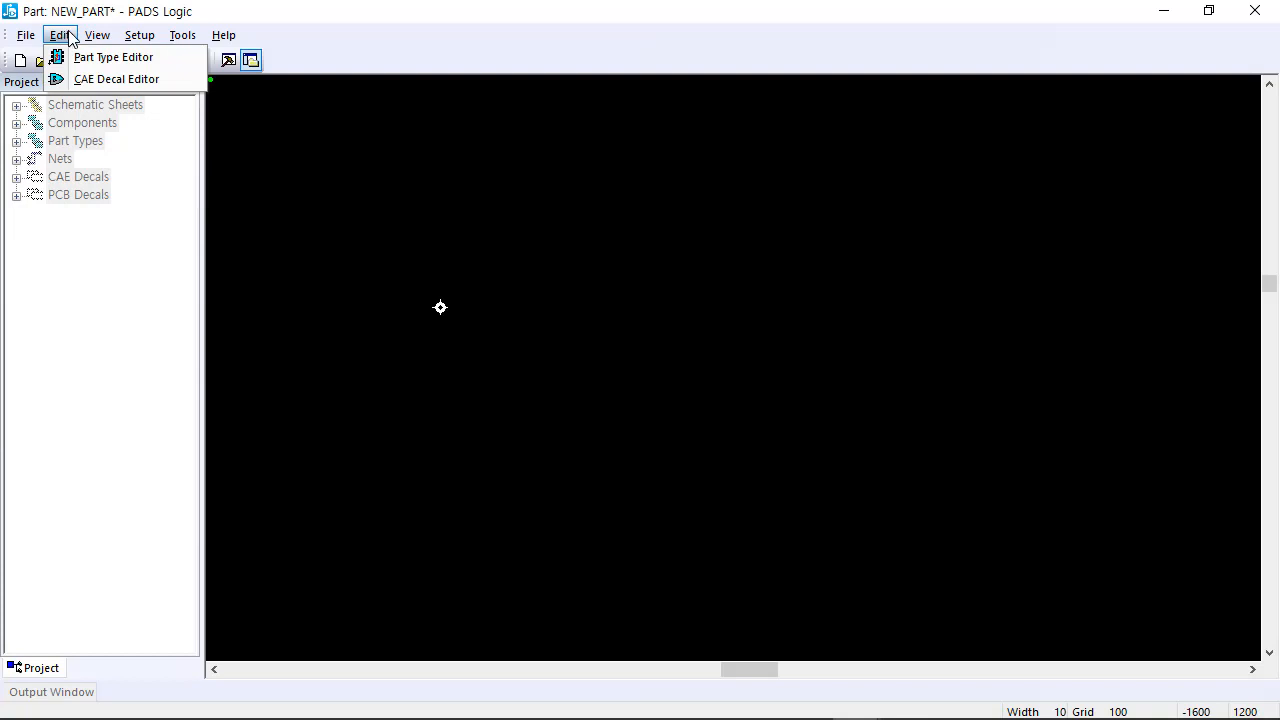
left_click(113, 80)
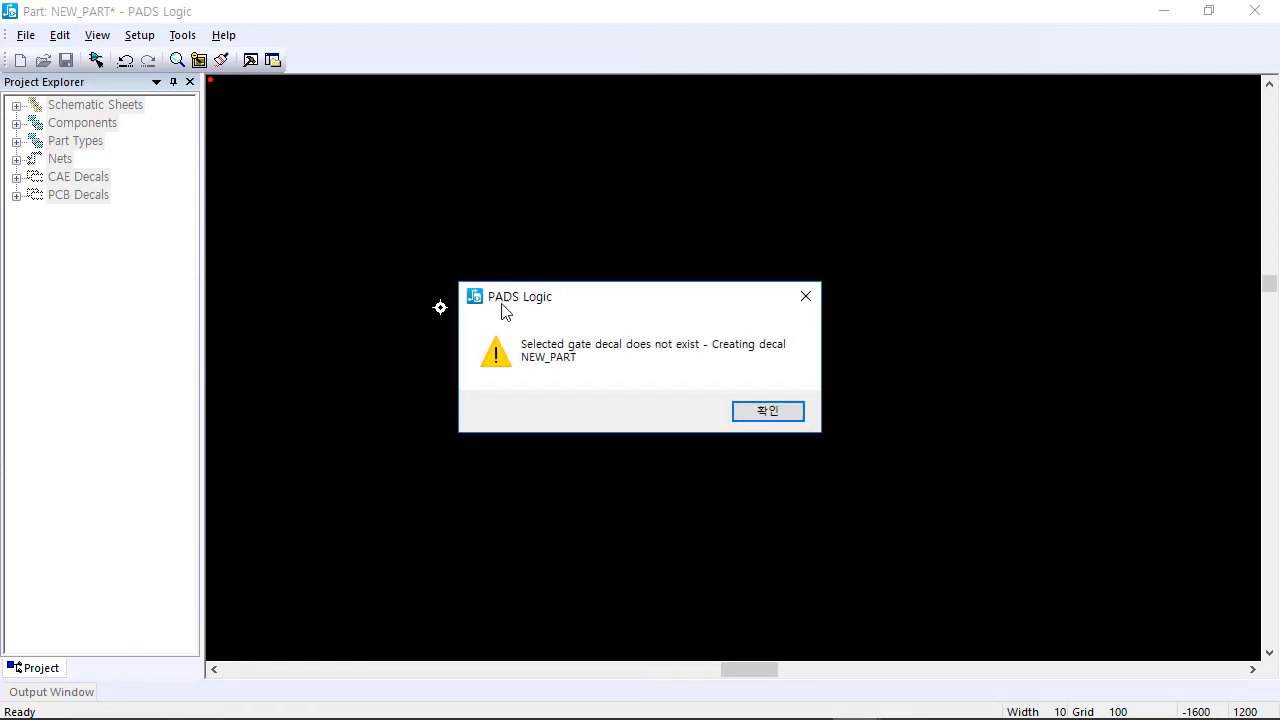
left_click(770, 418)
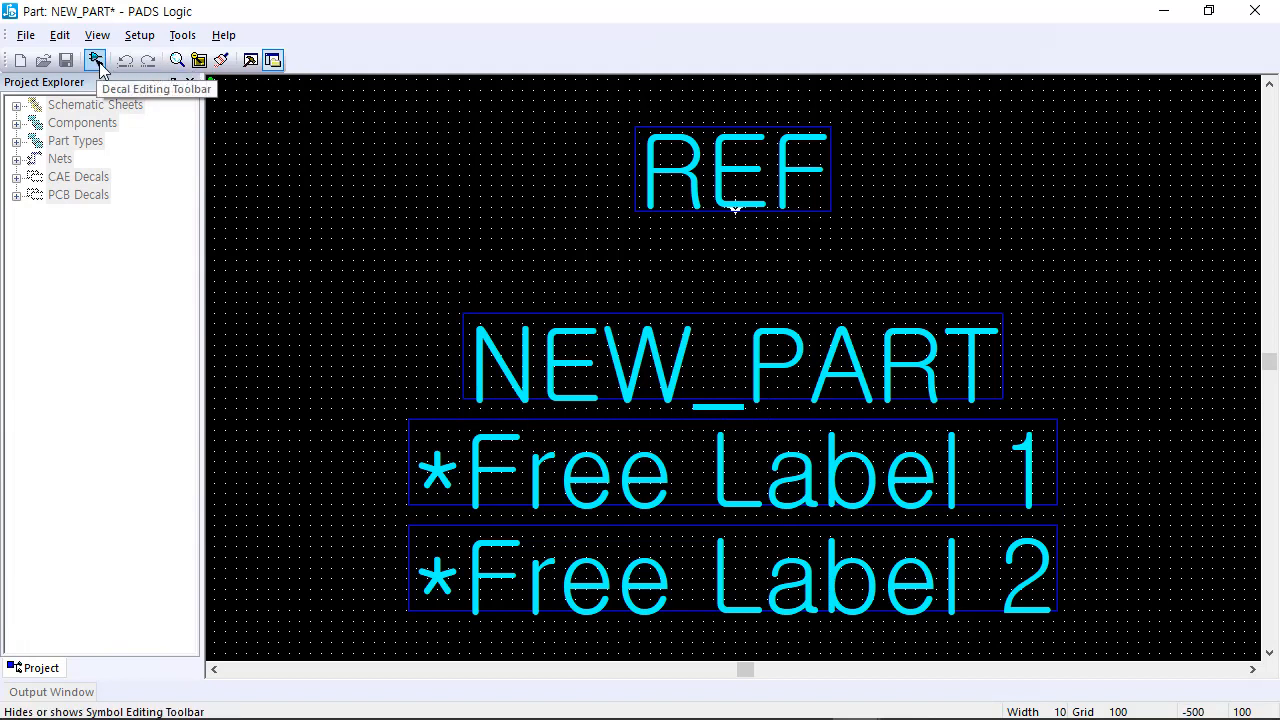
left_click(96, 62)
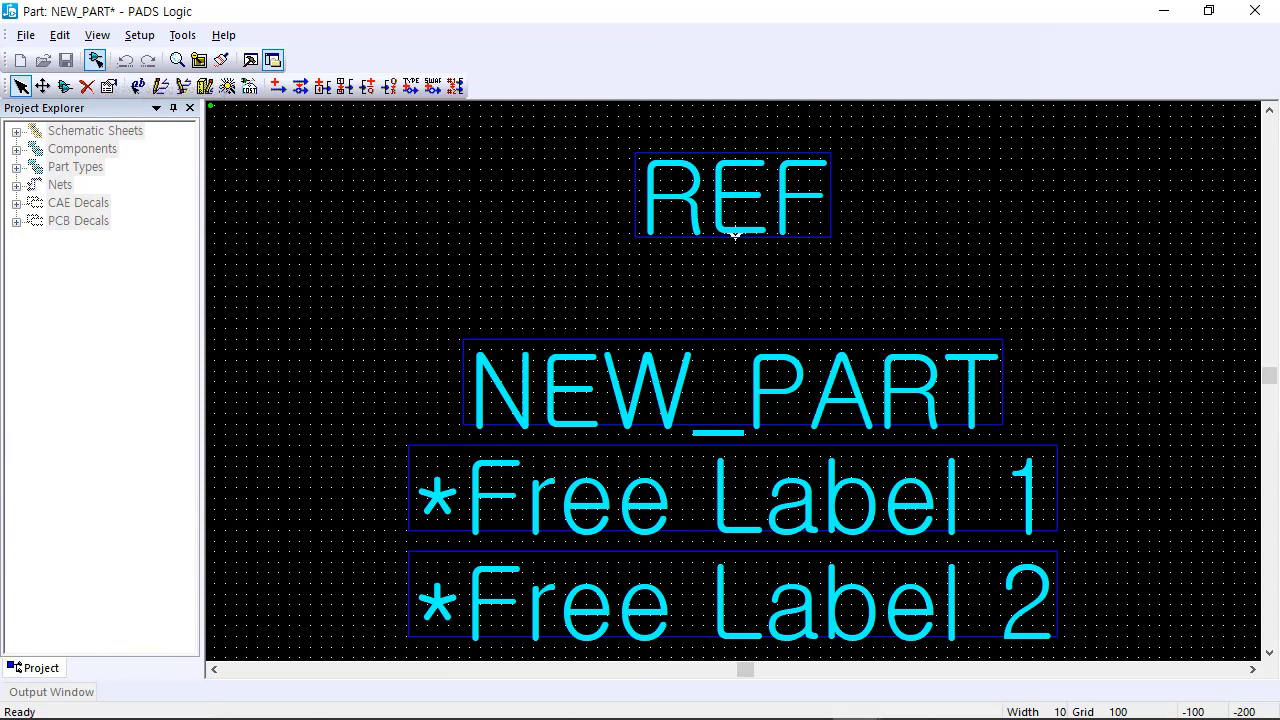
Step: Set the decal editor's display grid to 100
scroll(732, 400, "up", 3)
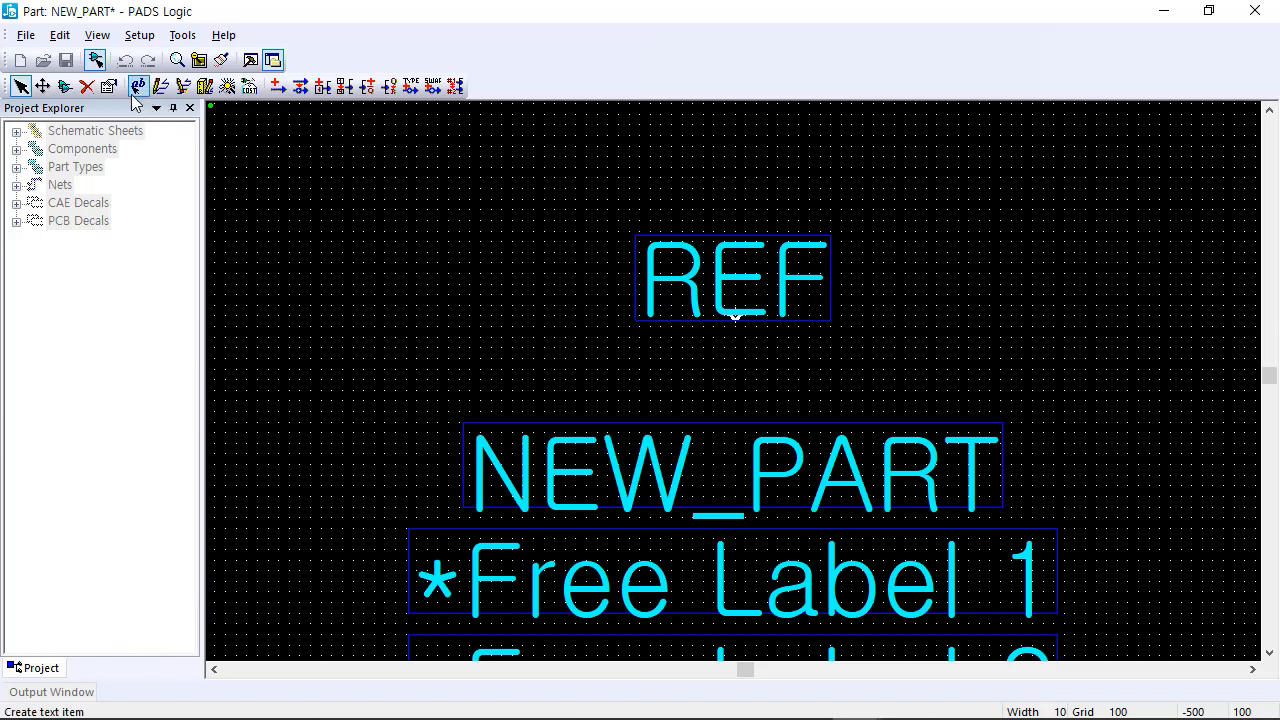
scroll(732, 400, "up", 6)
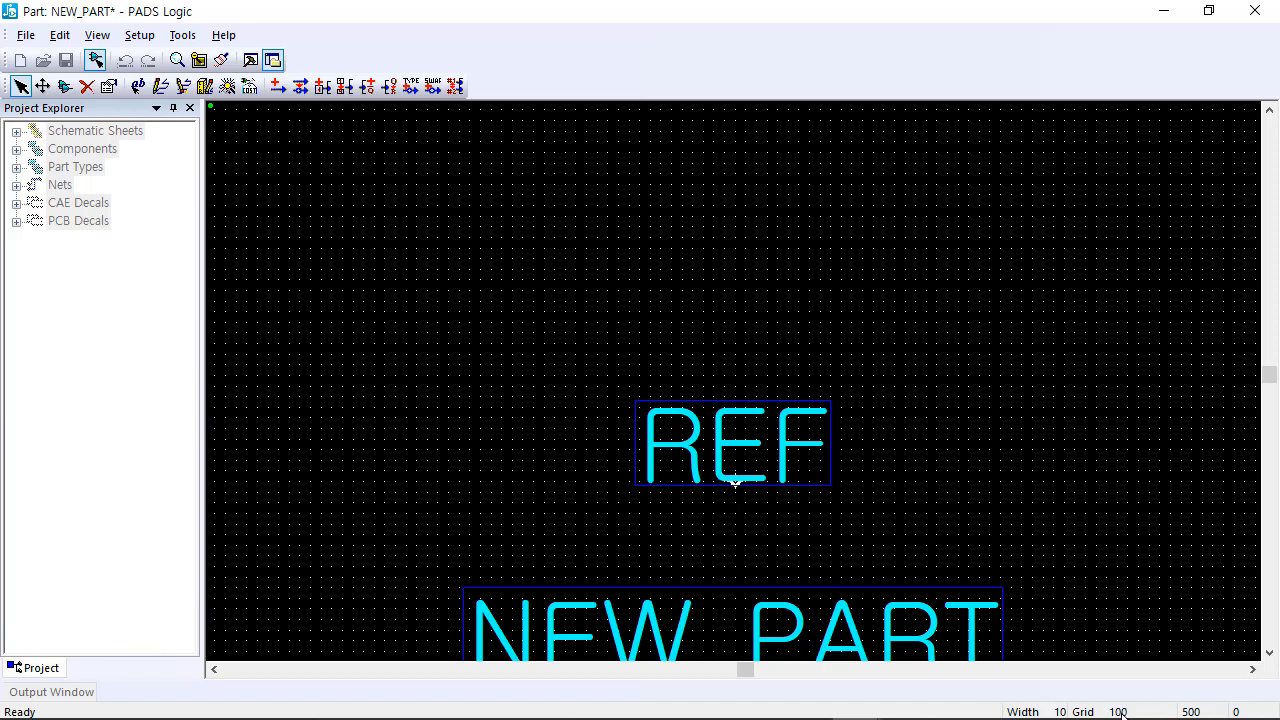
double_click(1063, 713)
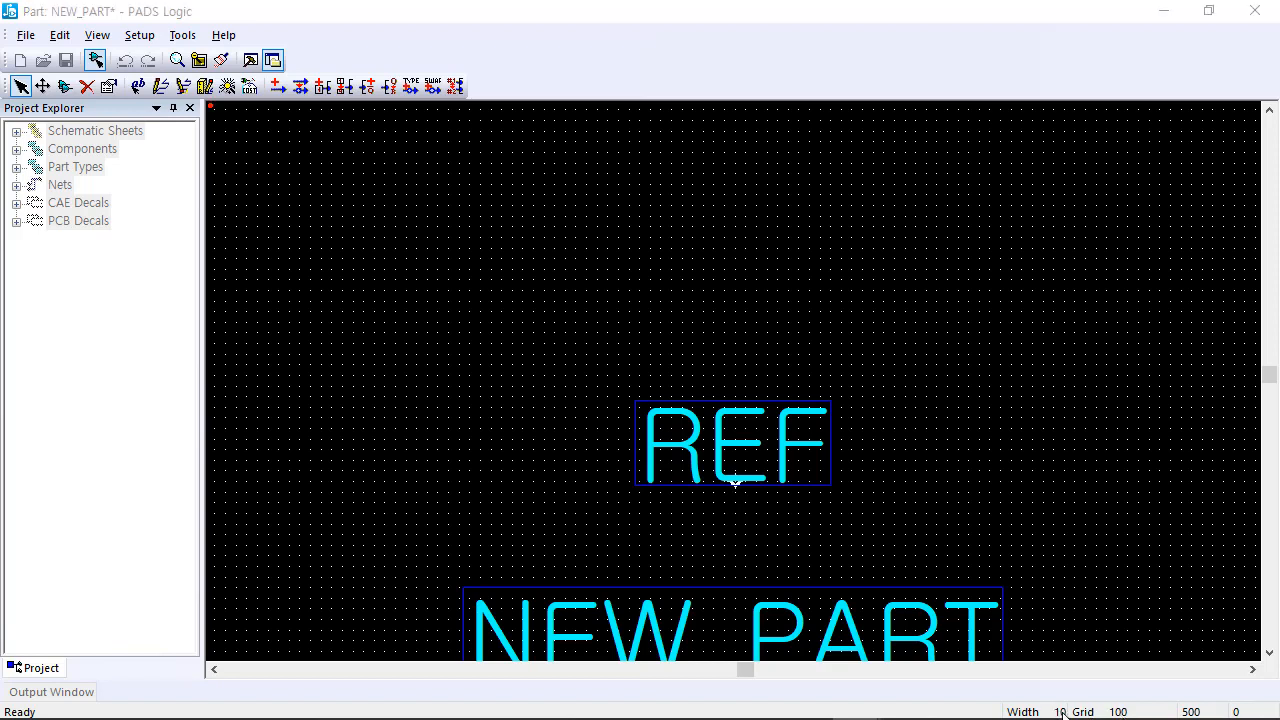
key("Return")
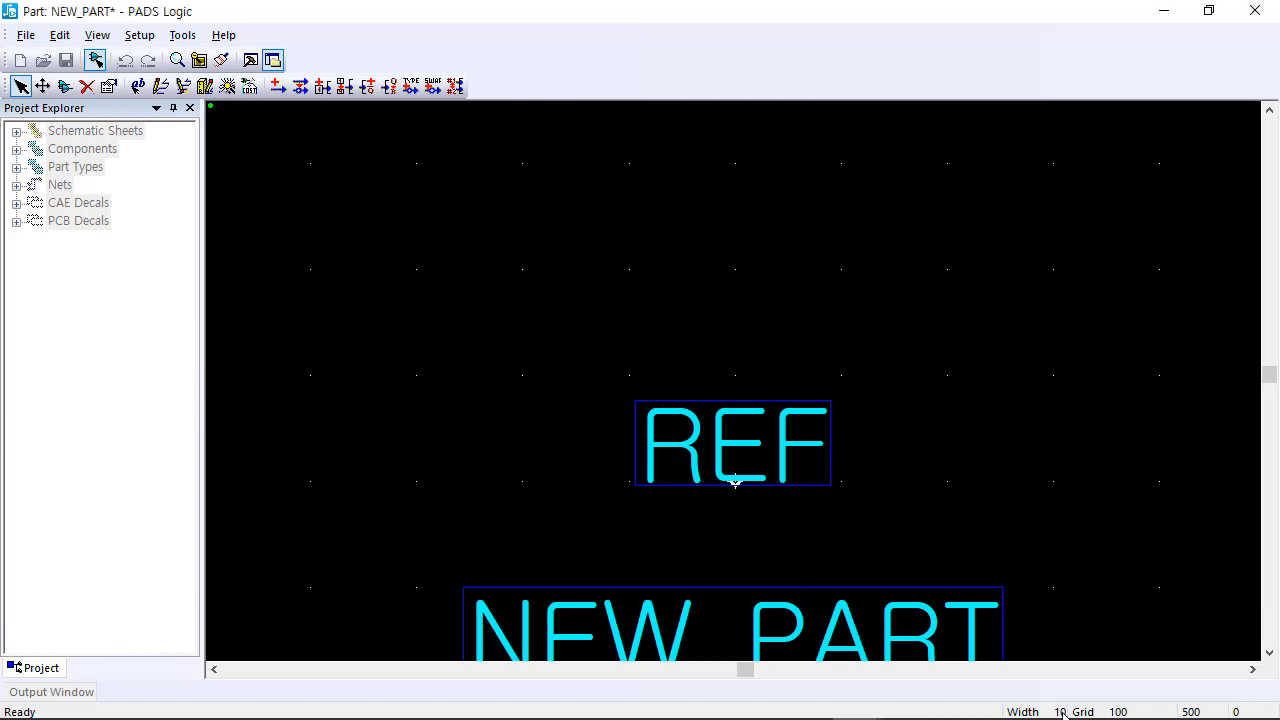
Step: Start the CAE Decal Wizard and set both the upper and lower pin counts to 0
left_click(65, 87)
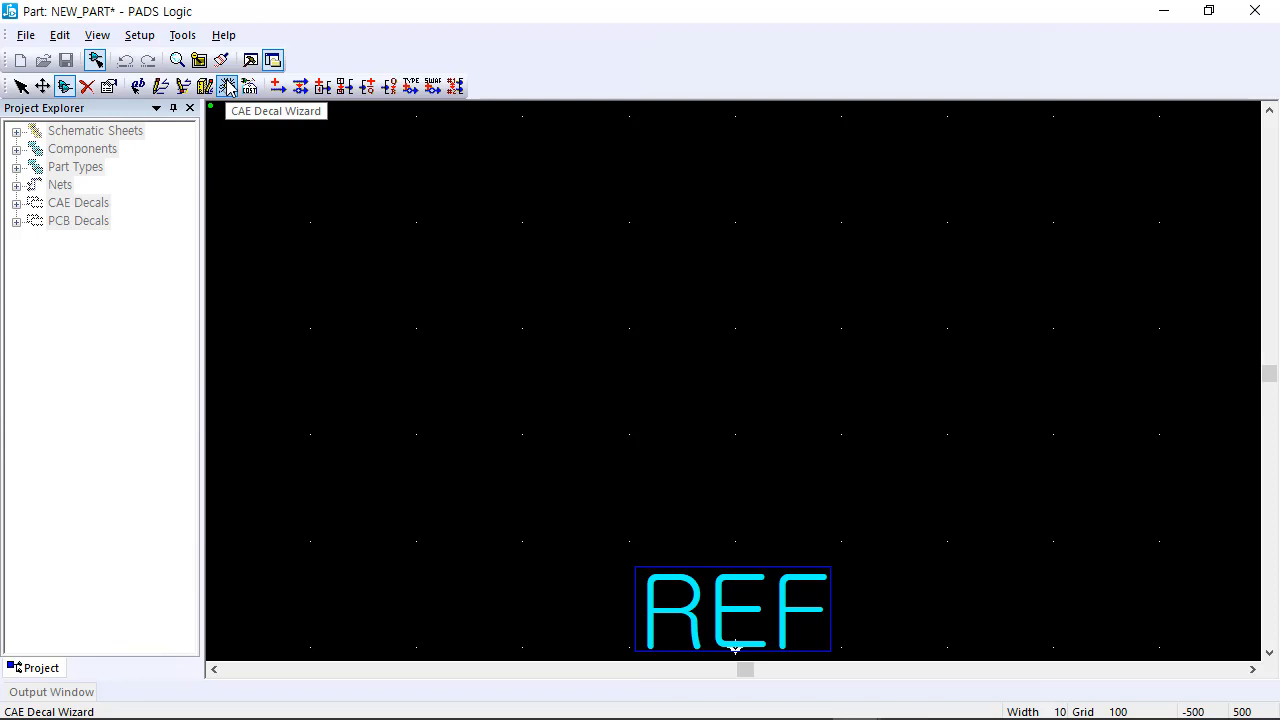
left_click(228, 88)
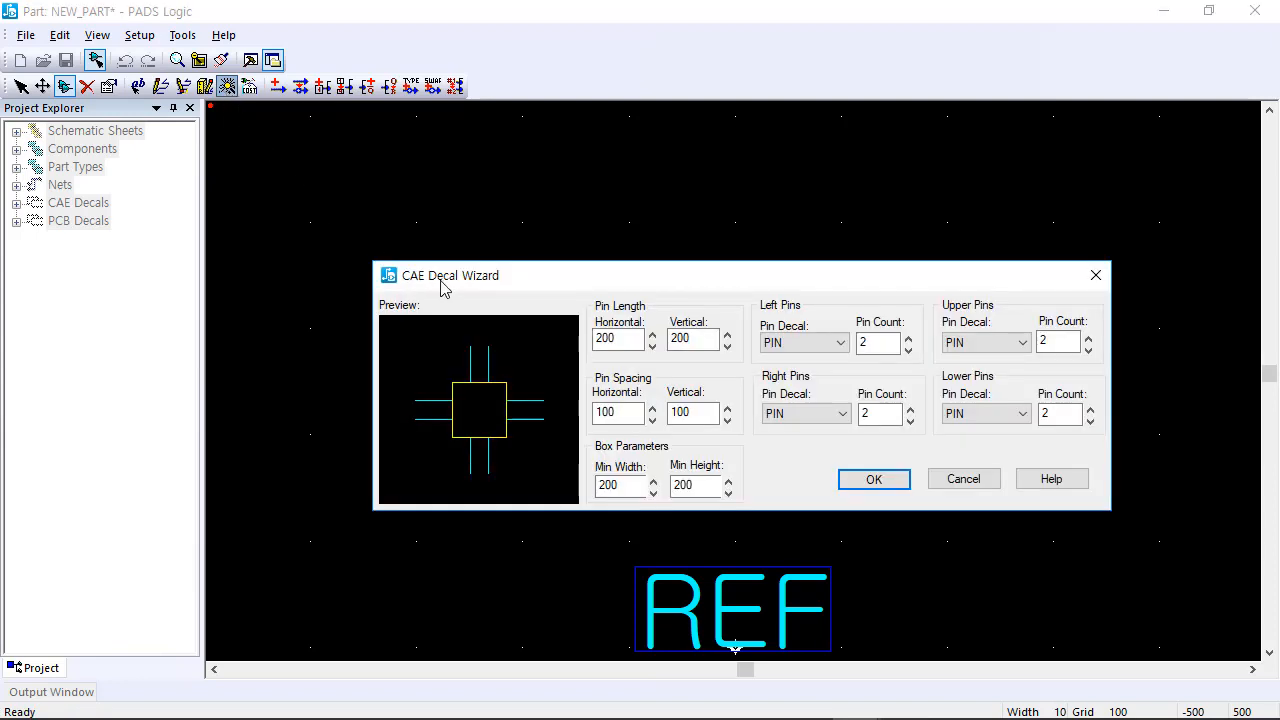
left_click_drag(444, 287, 325, 263)
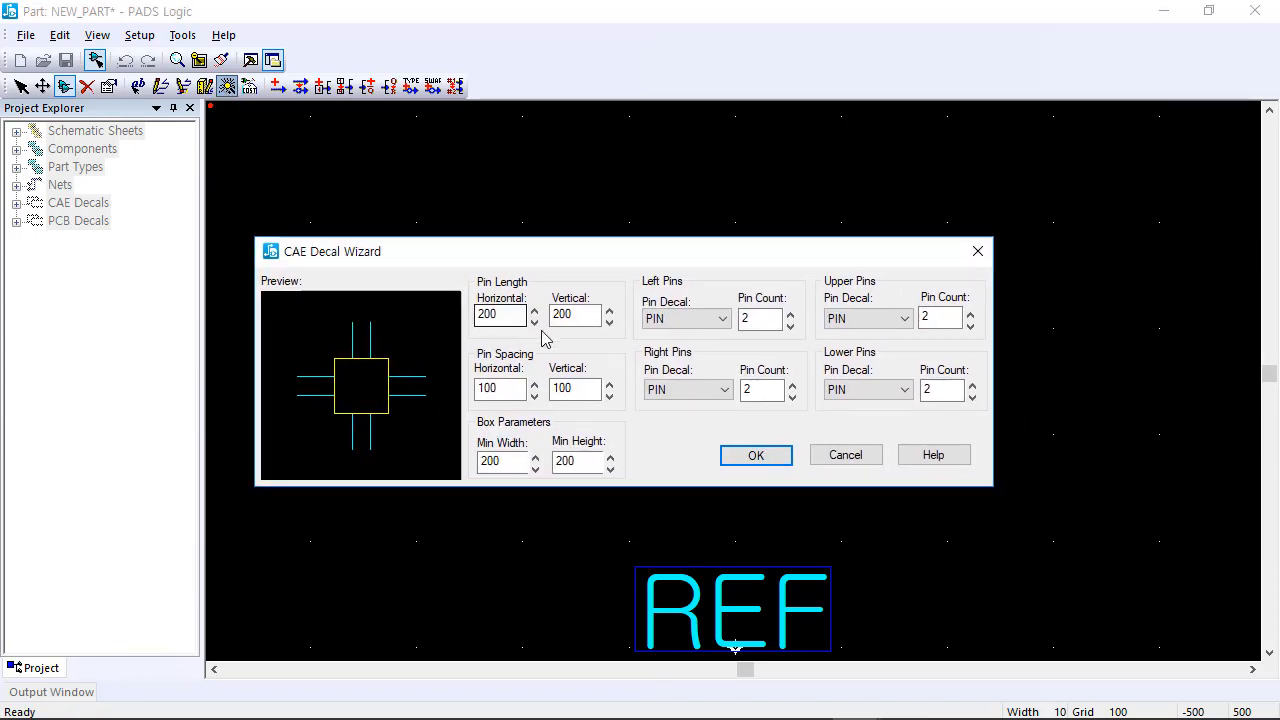
double_click(756, 321)
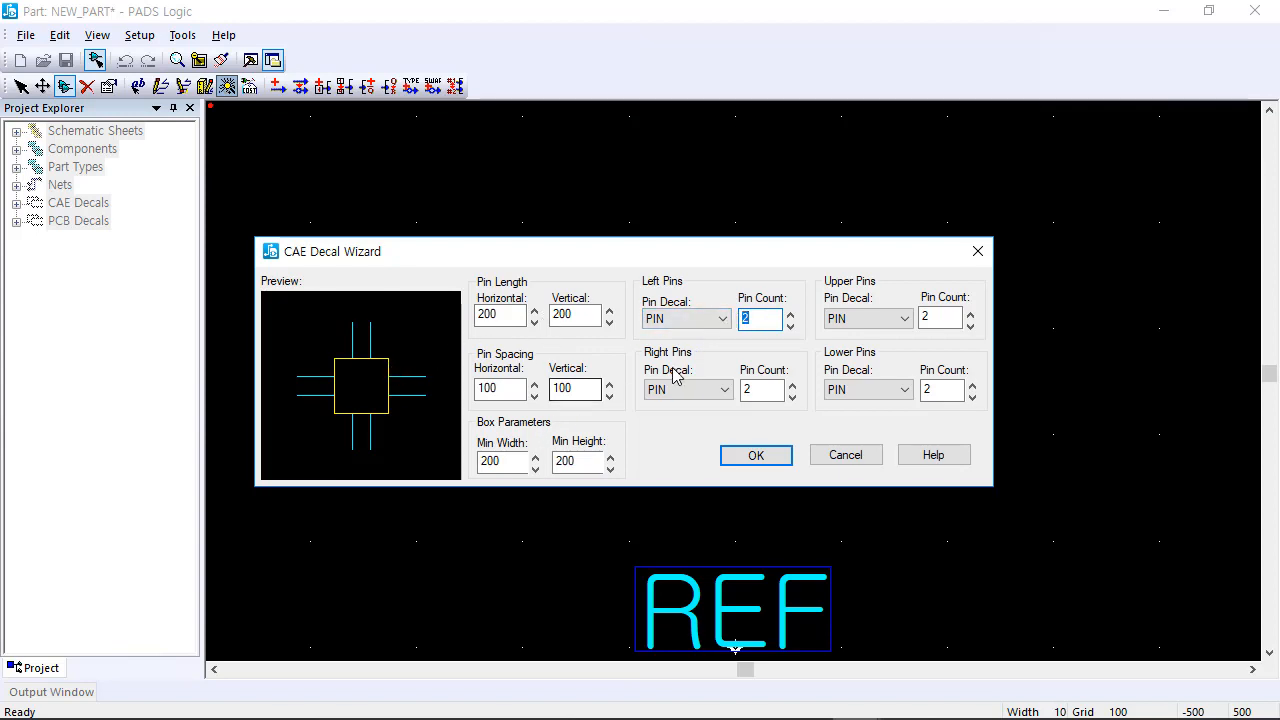
double_click(935, 318)
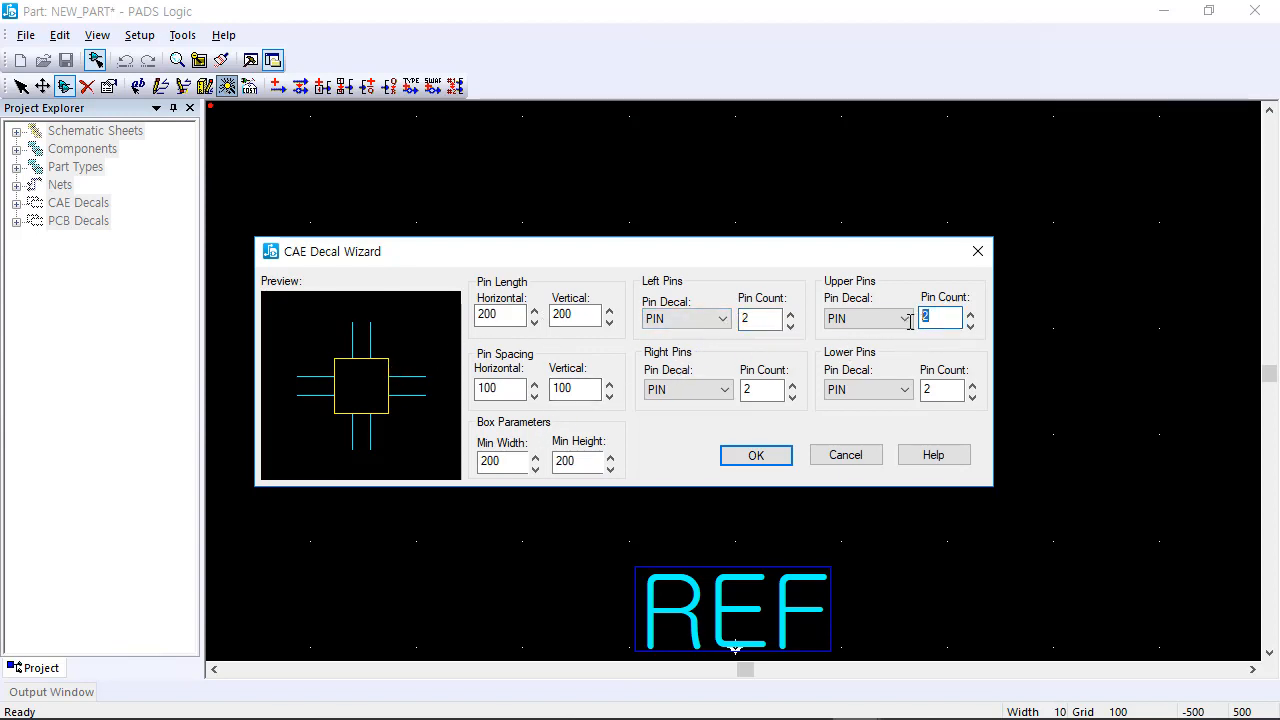
type("0")
key("Tab")
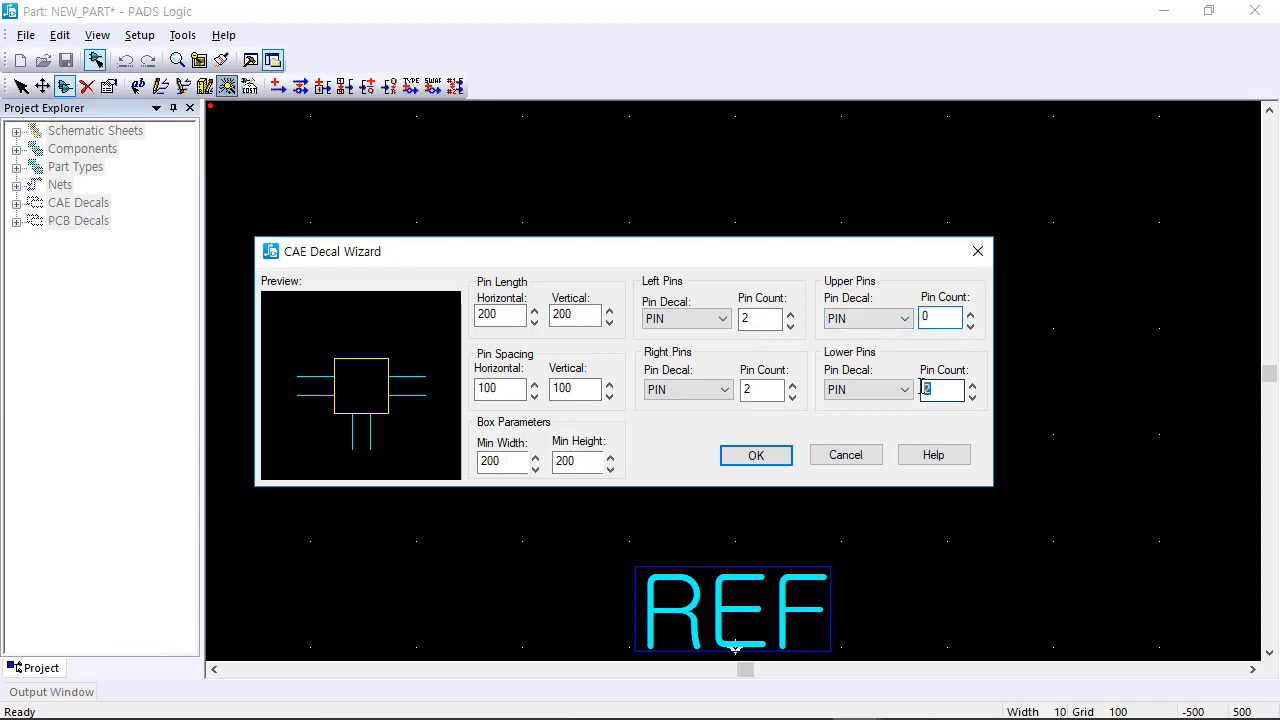
type("0")
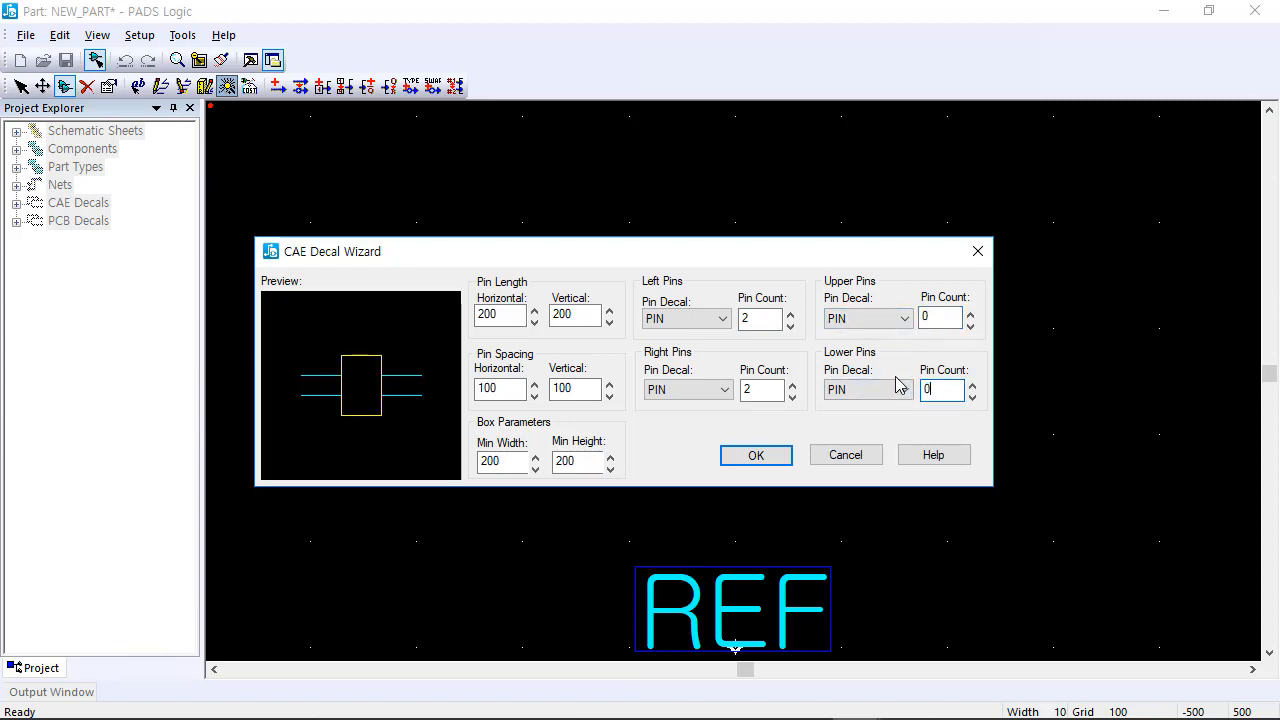
double_click(746, 318)
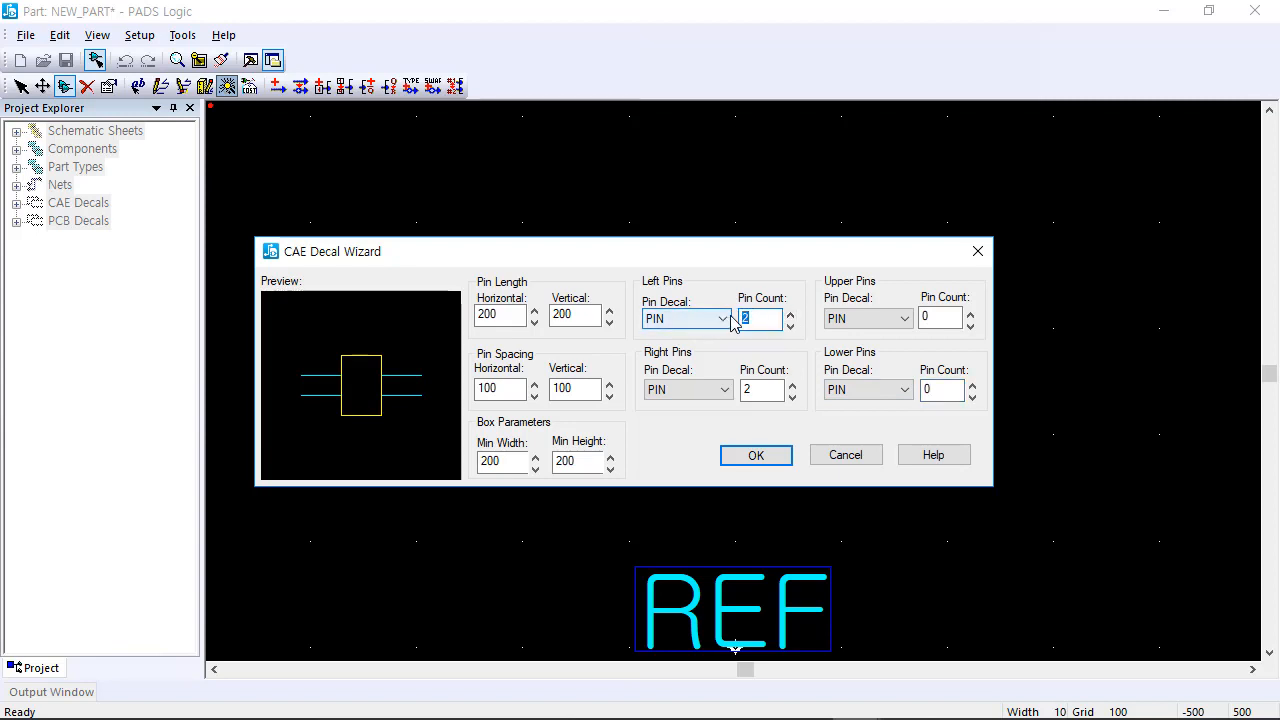
type("5")
left_click(766, 392)
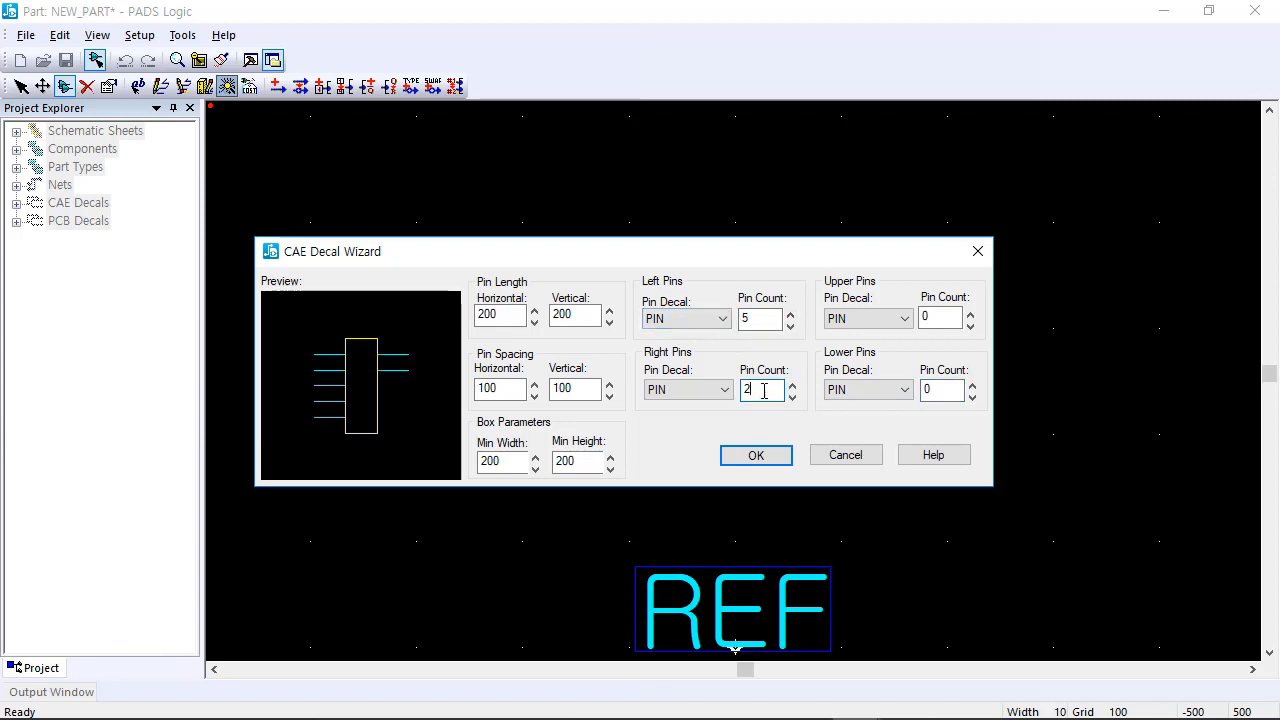
Step: Set the wizard's left pin count to 0 and right pin count to 5, and generate the decal
left_click_drag(754, 318, 733, 319)
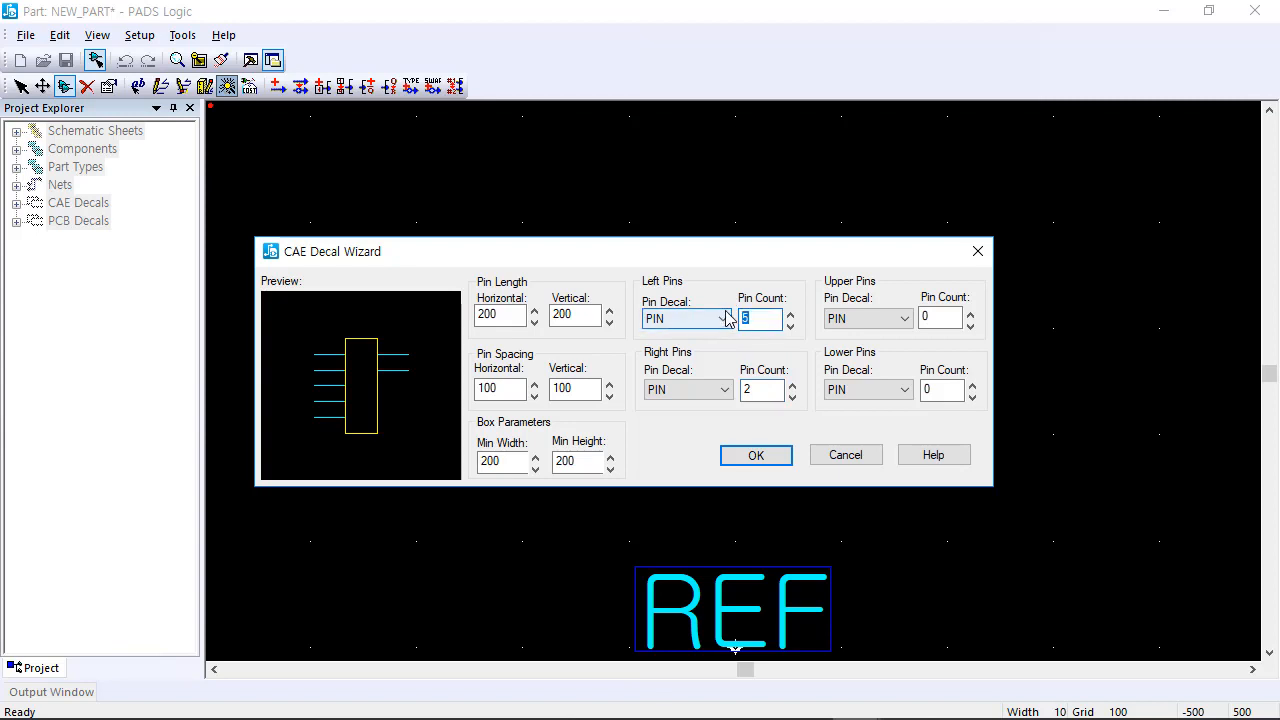
type("0")
double_click(760, 390)
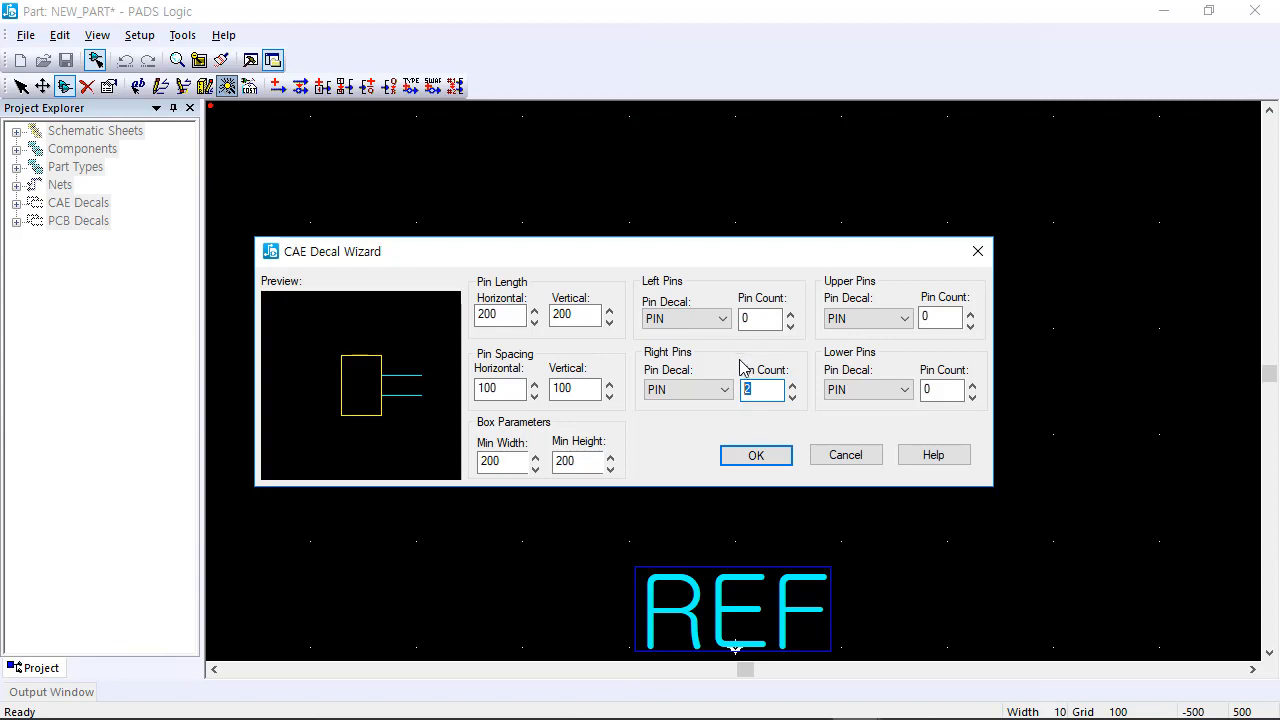
type("5")
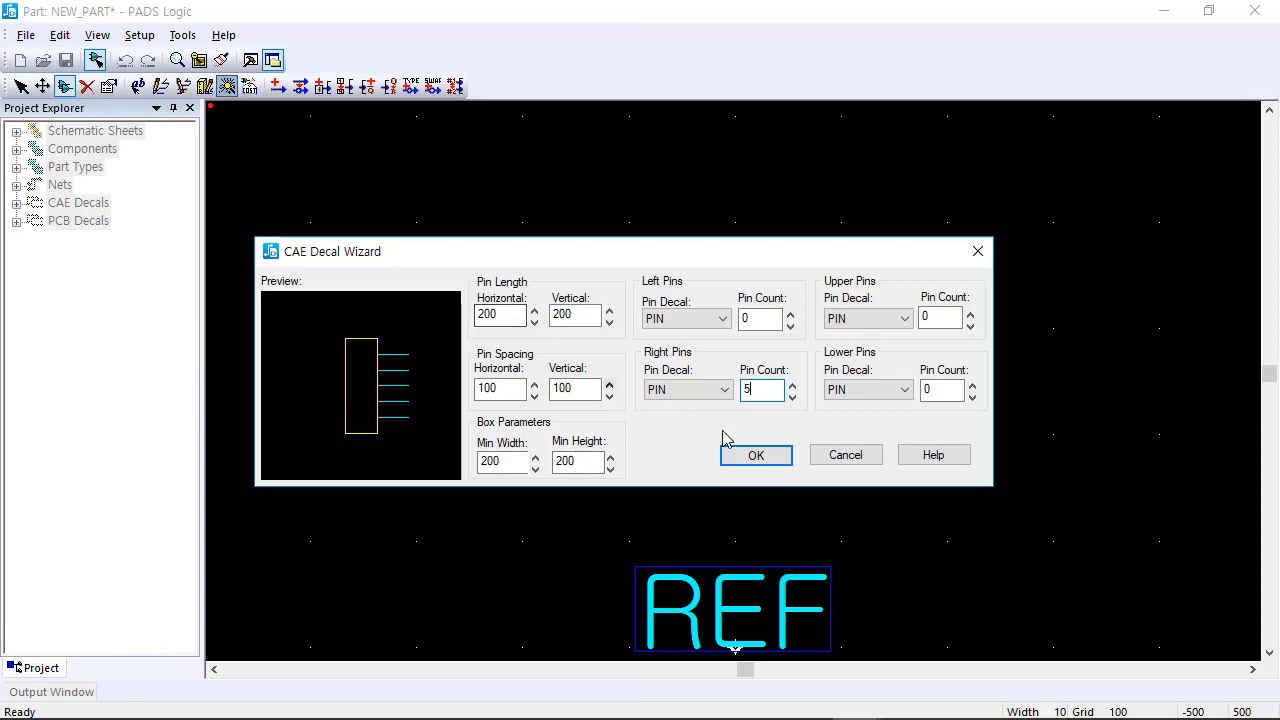
left_click(770, 458)
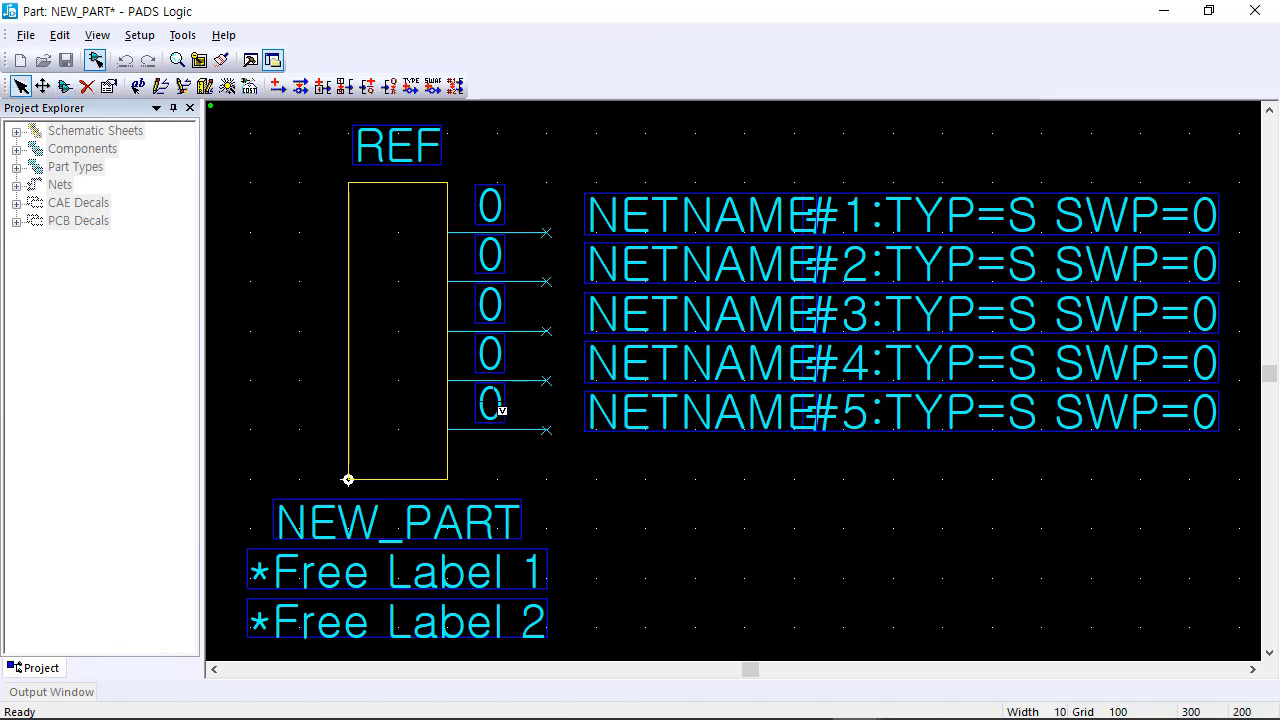
left_click(500, 408)
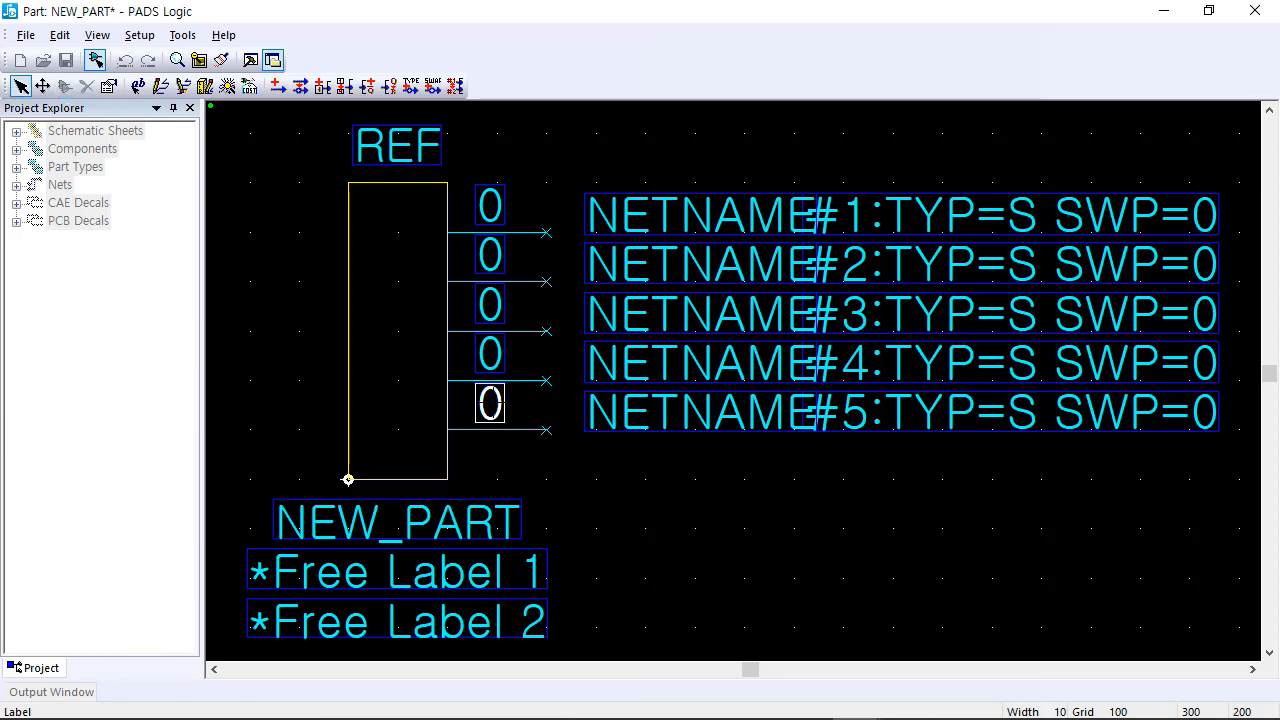
left_click(622, 417)
left_click(899, 413)
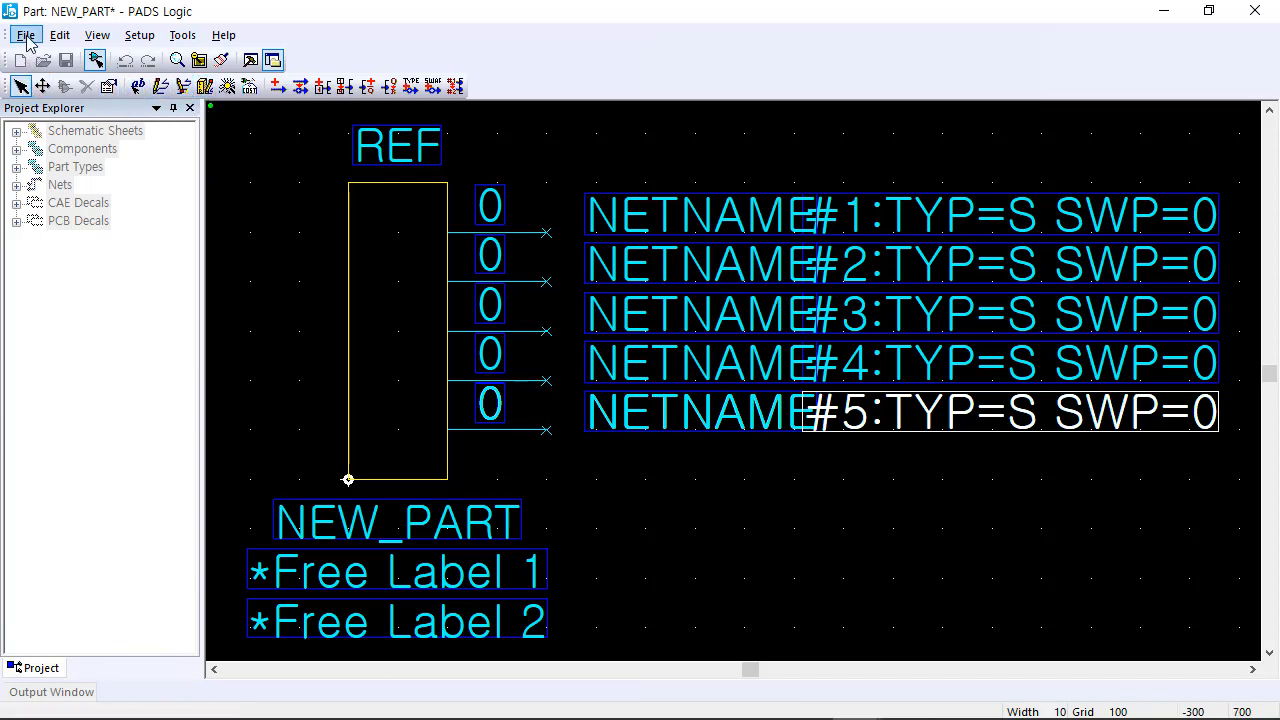
Step: Return from the decal editor to the part level, keeping the changes to the gate
left_click(26, 35)
left_click(48, 52)
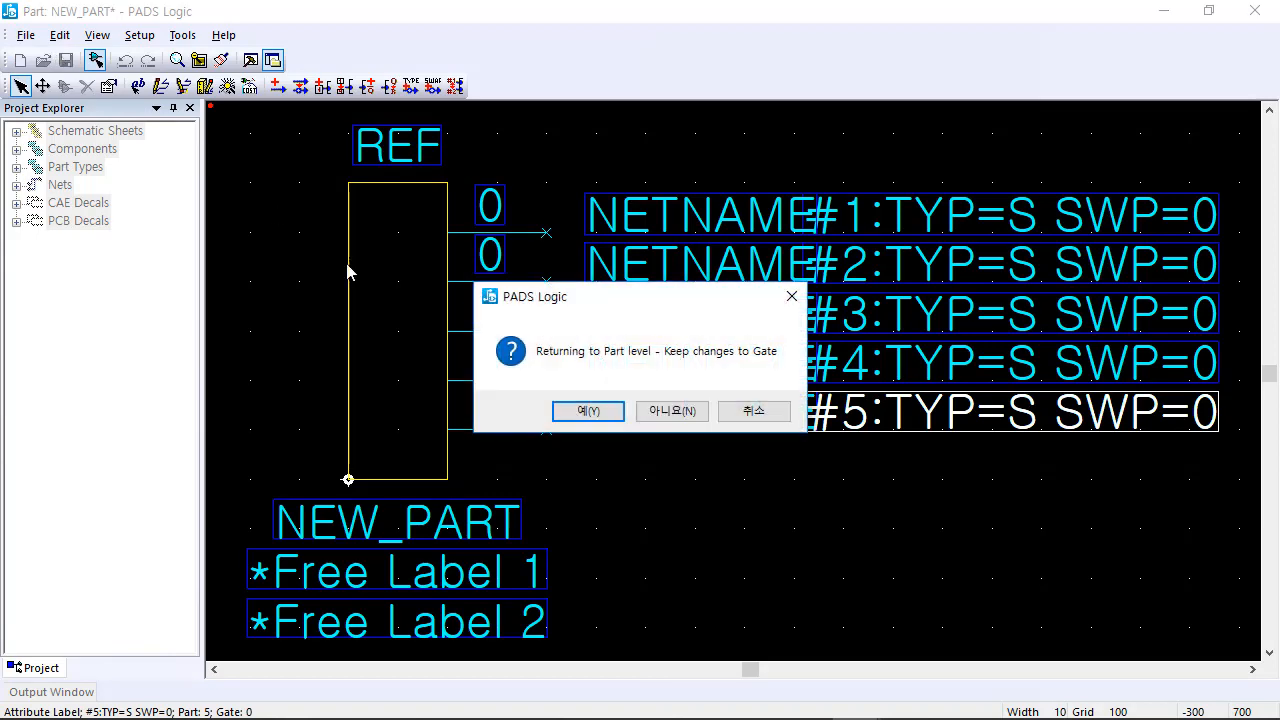
left_click(589, 412)
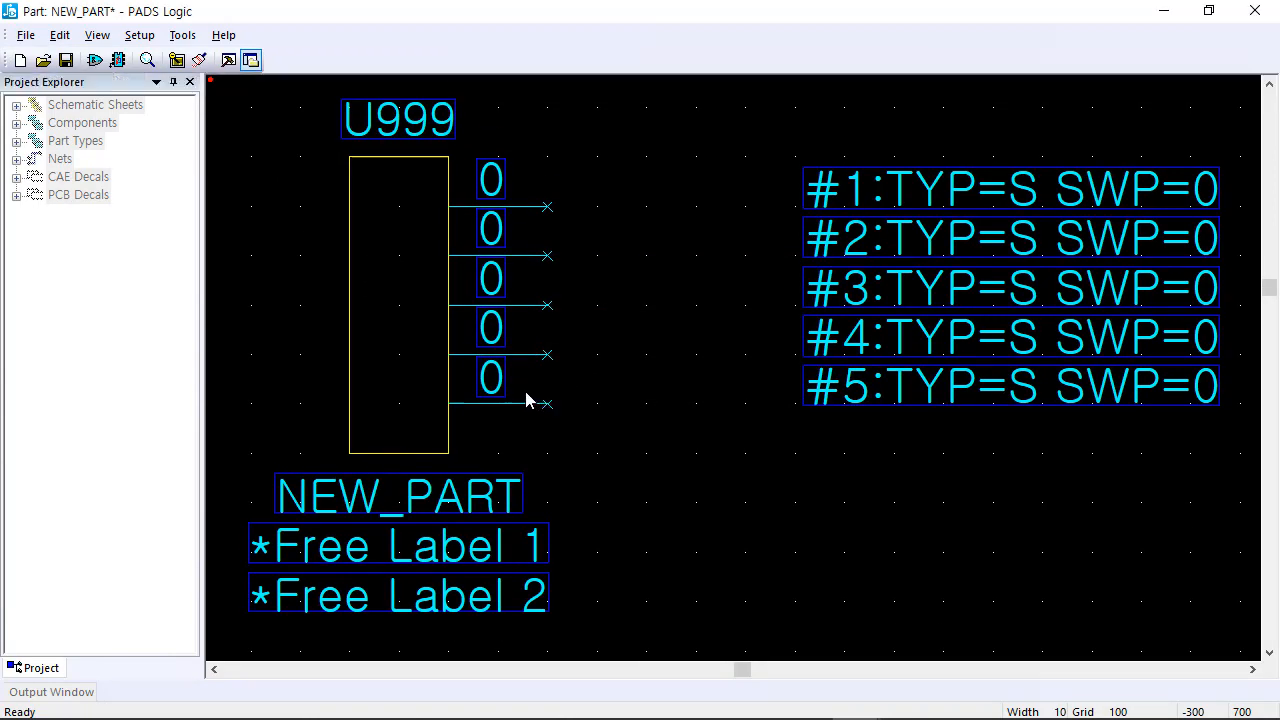
Step: Open the part information for NEW_PART and review its PCB decal and gate settings
left_click(119, 61)
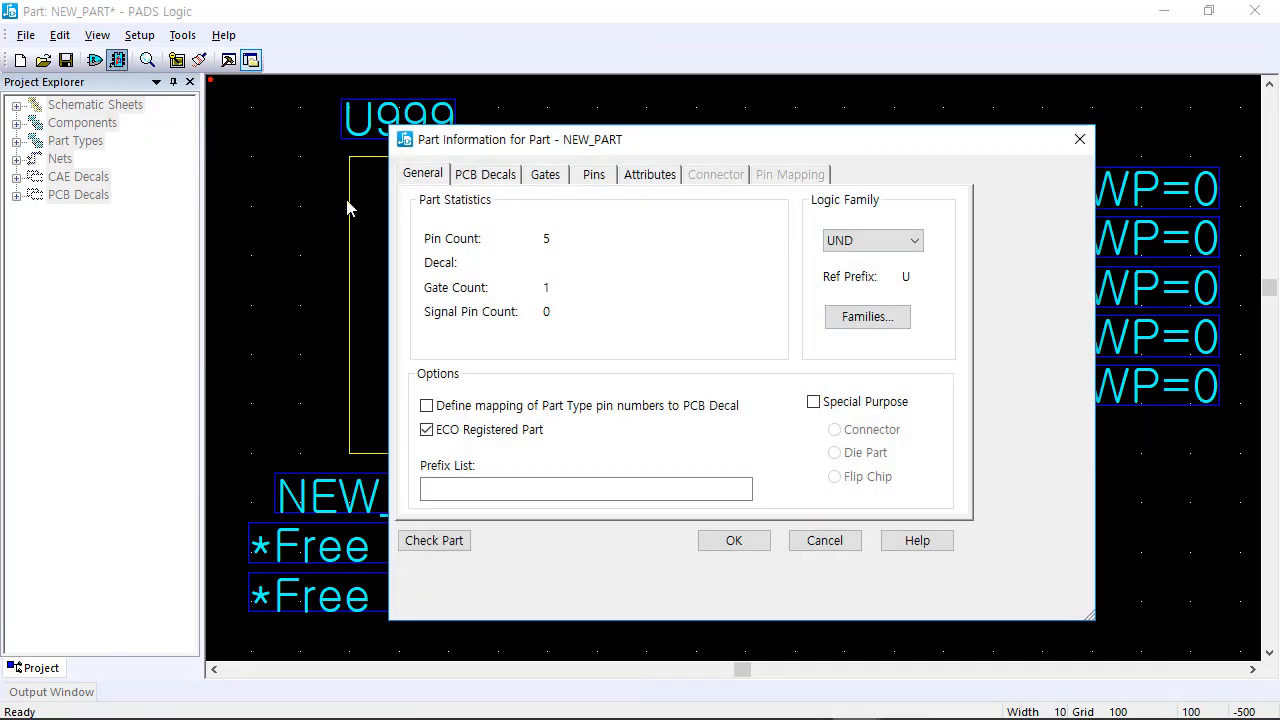
left_click_drag(486, 143, 642, 141)
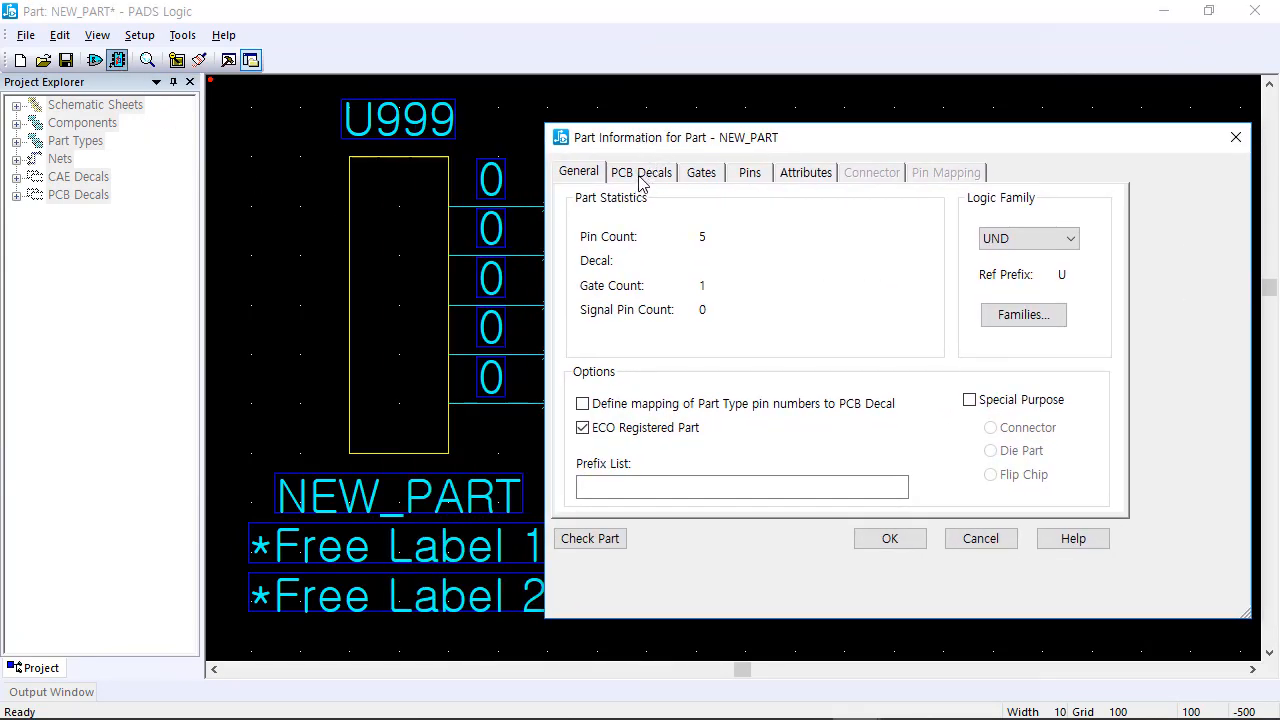
left_click(641, 174)
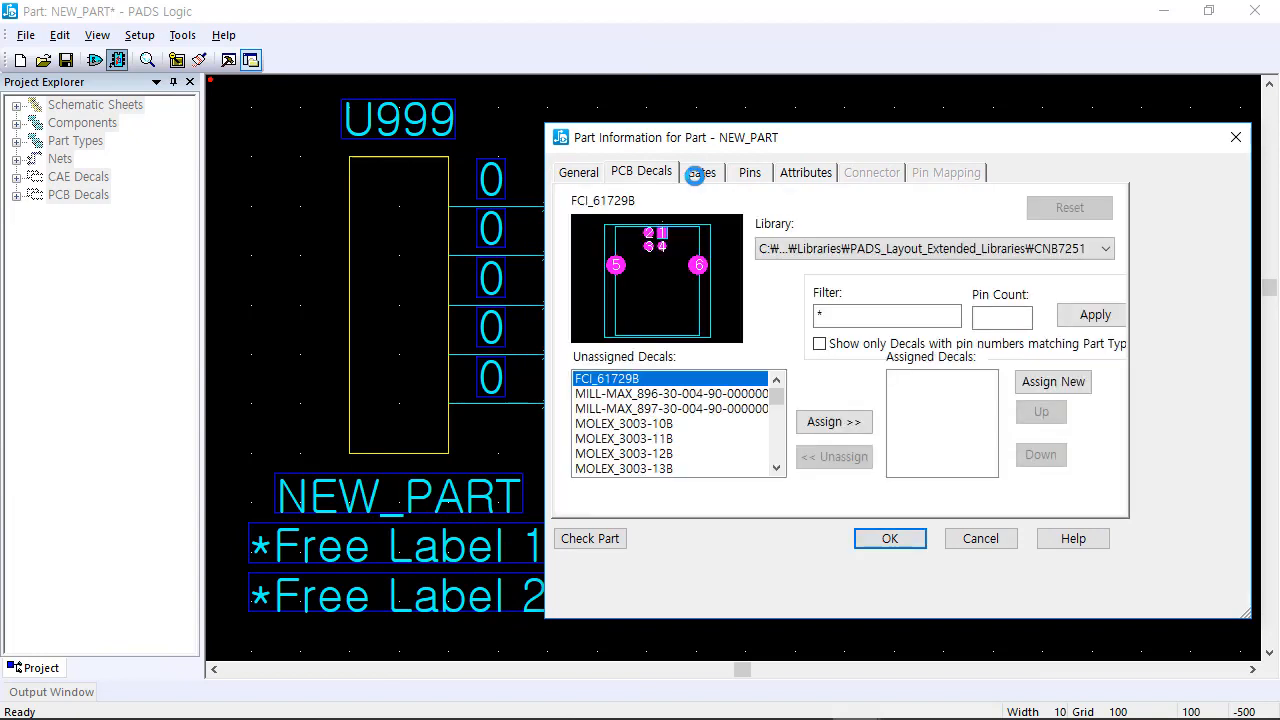
left_click(699, 173)
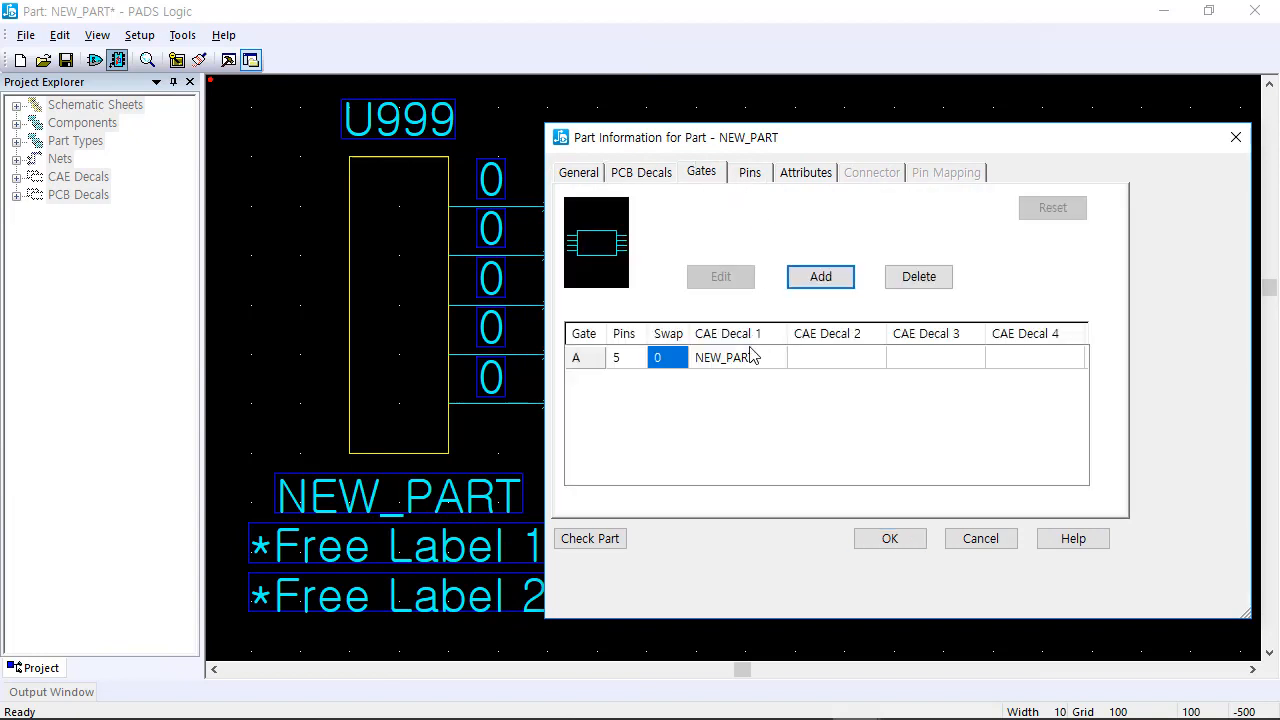
Step: Number the five Gate-A pins 1, 2, 3, 4 and 5 in order and apply the part information
left_click(754, 175)
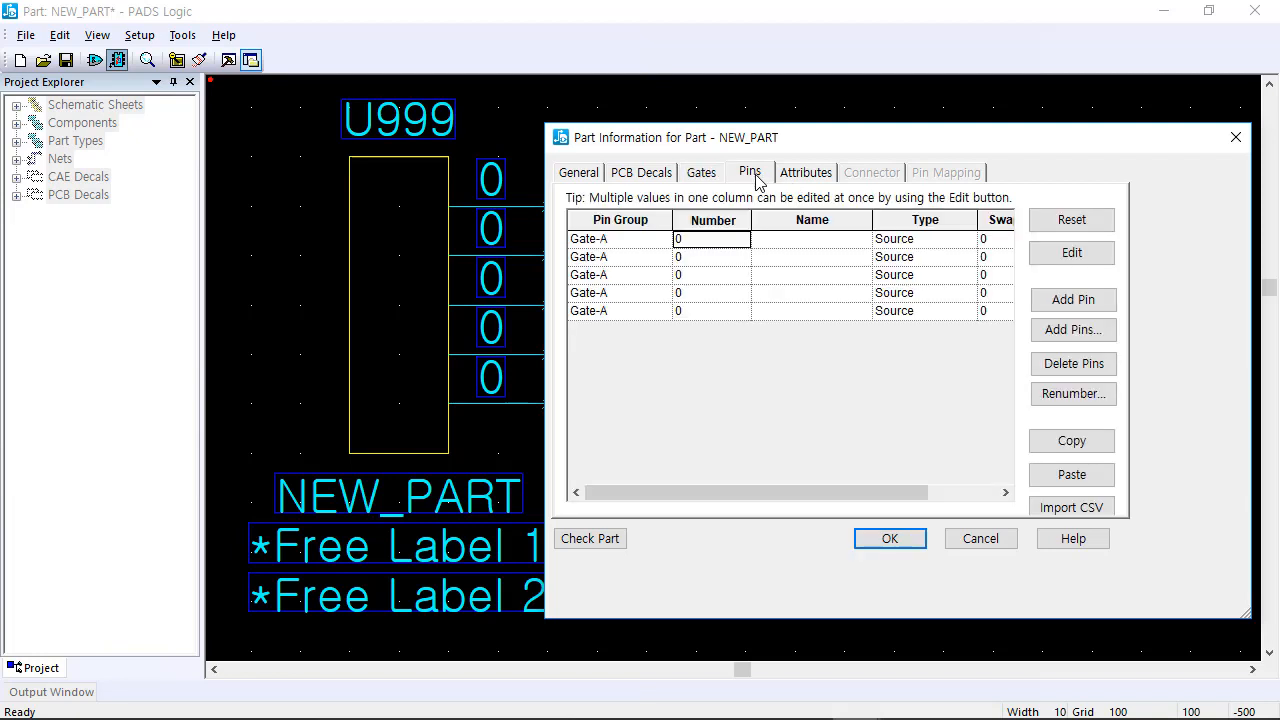
left_click(734, 241)
type("1")
left_click(730, 258)
type("2")
left_click(706, 275)
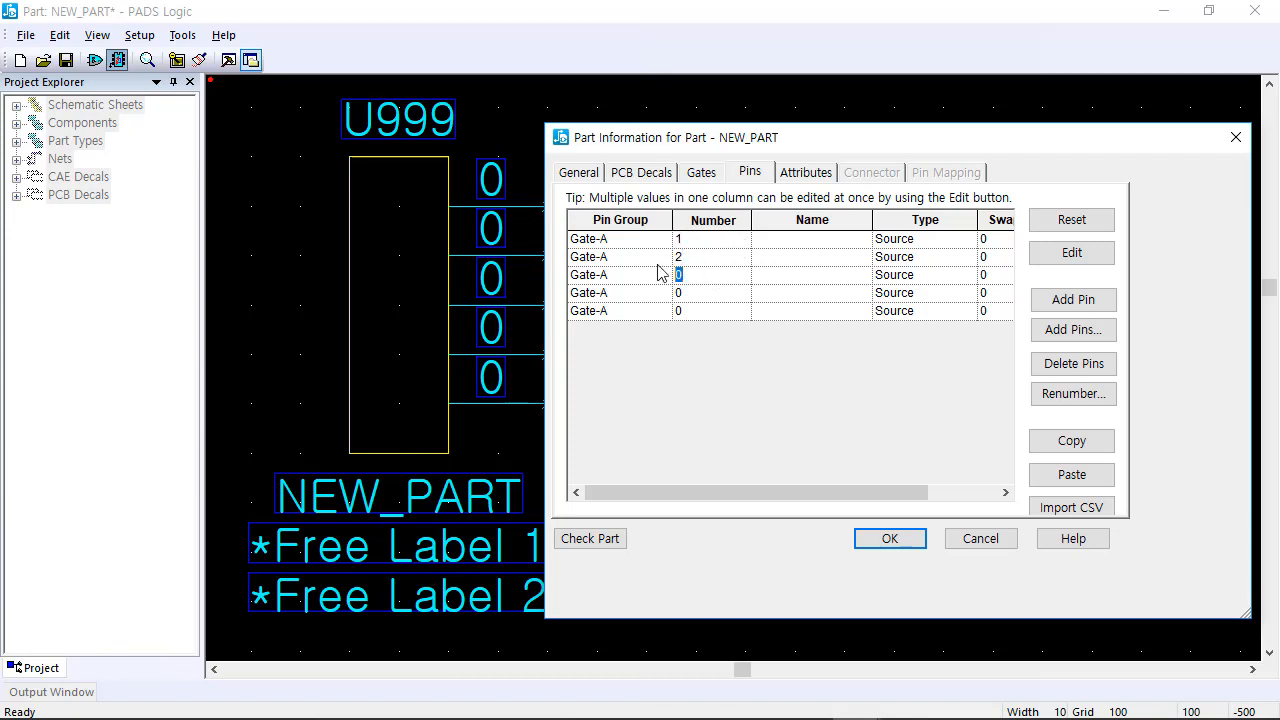
type("3")
left_click(696, 293)
left_click(691, 292)
key("BackSpace")
type("4")
left_click(705, 312)
type("5")
left_click(890, 539)
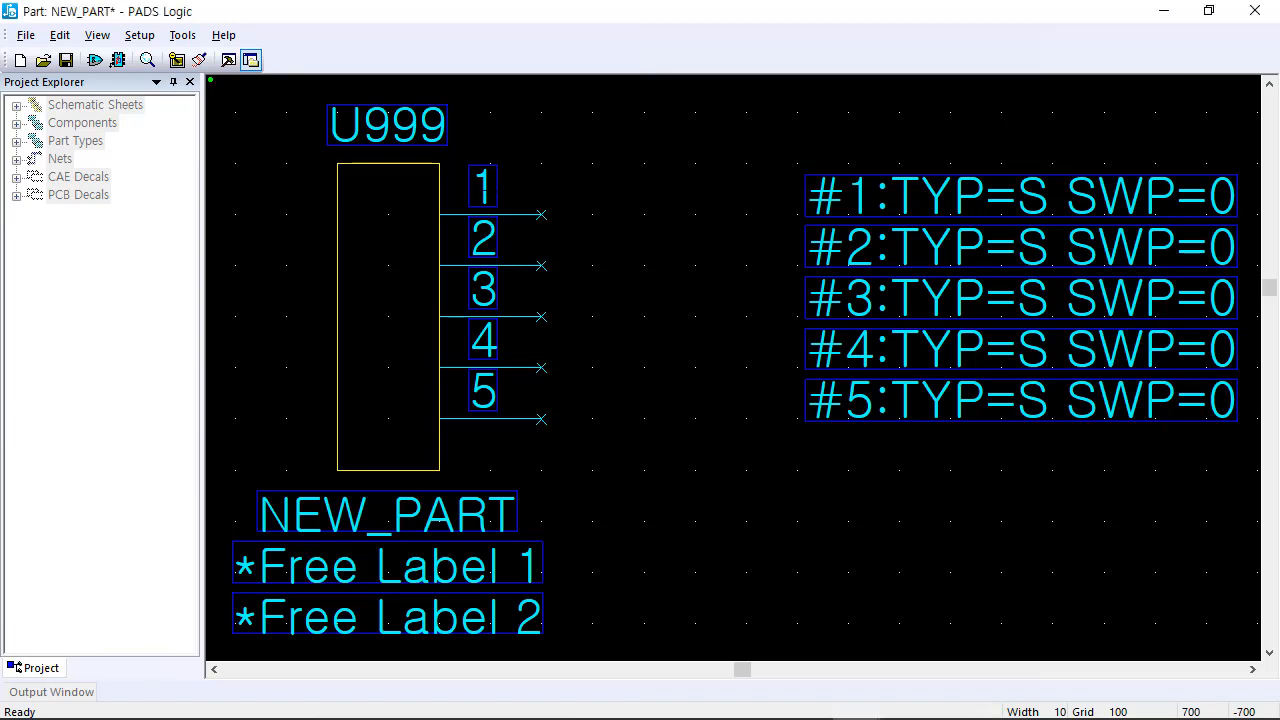
Step: Open the gate's decal for editing and check the commands available for pin 1's number label
left_click(94, 60)
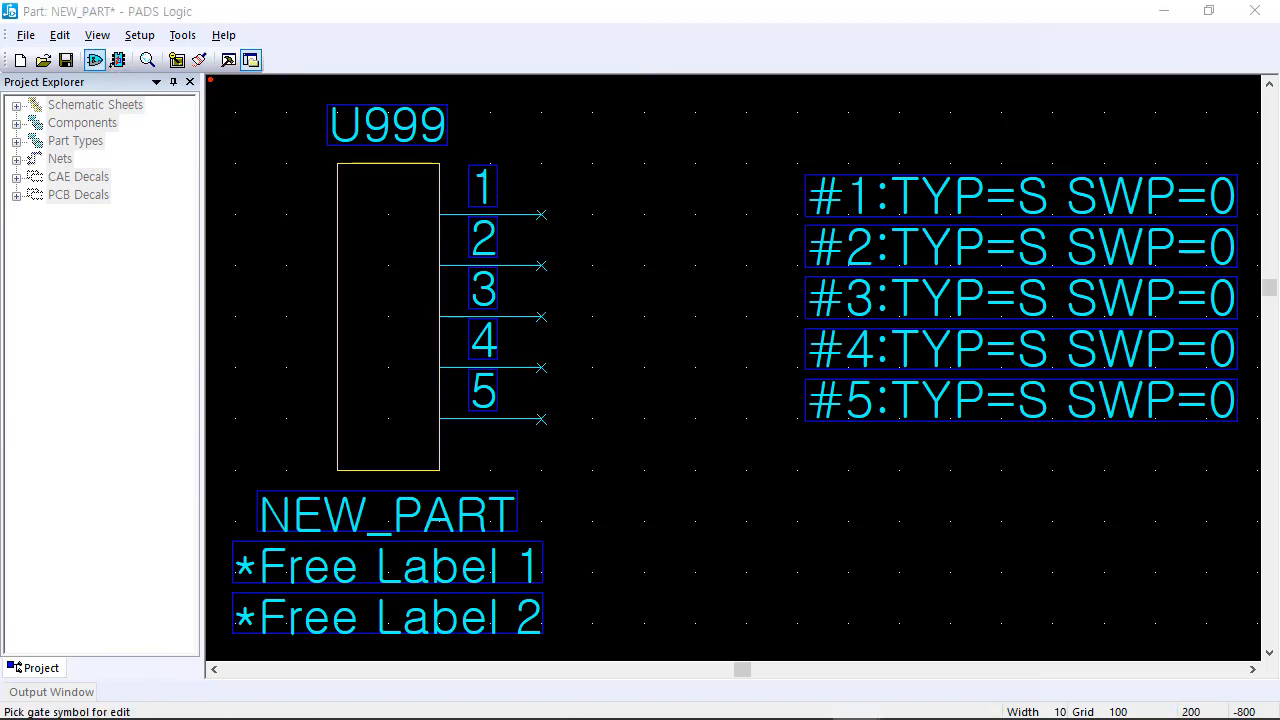
left_click(388, 316)
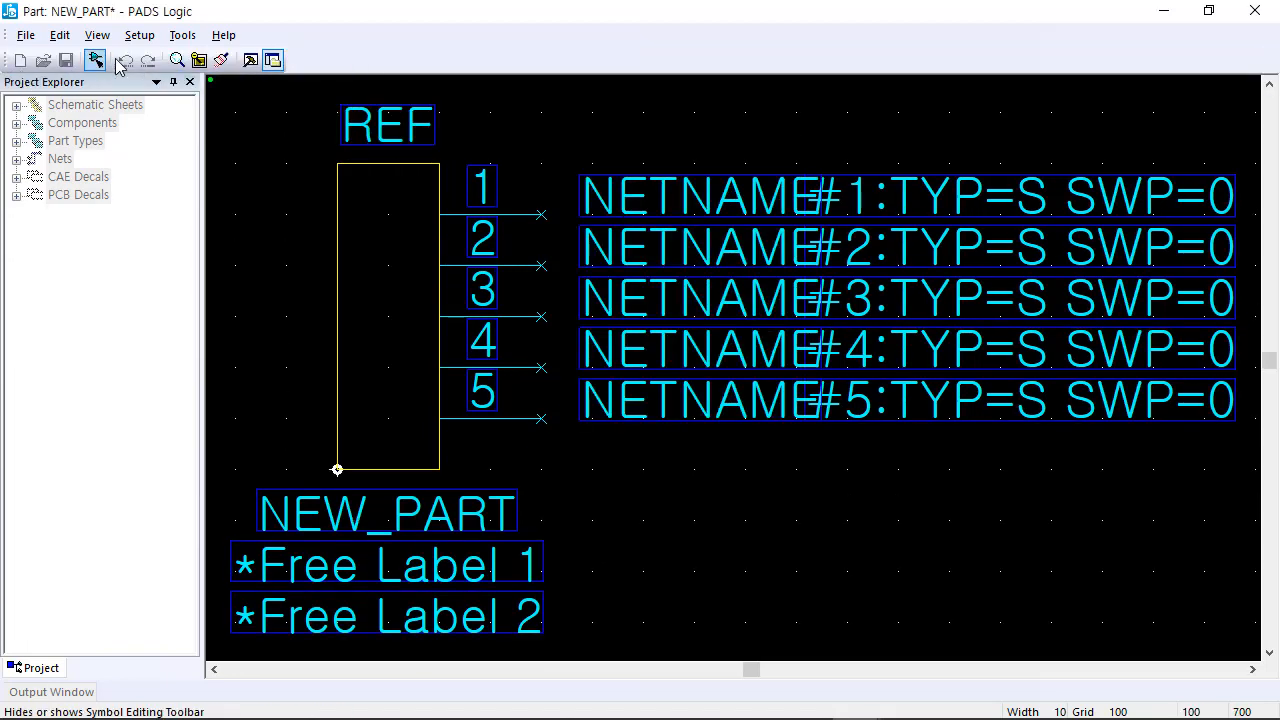
left_click(482, 186)
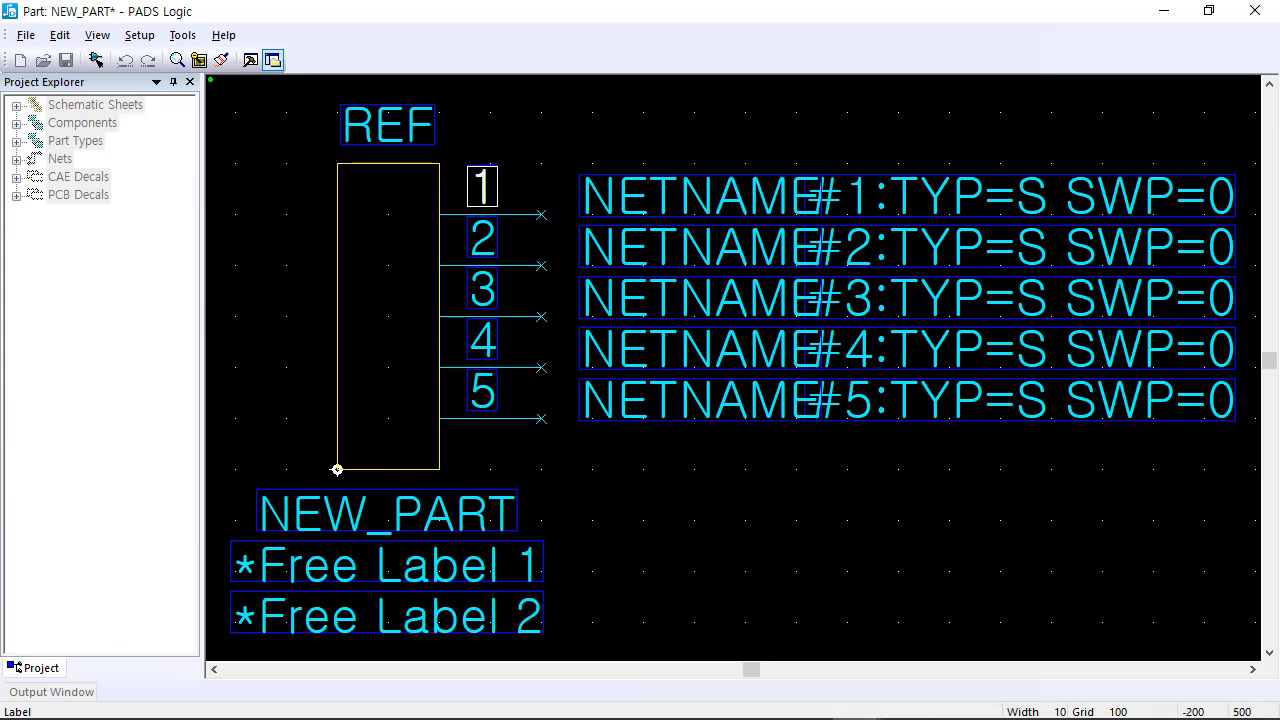
right_click(493, 191)
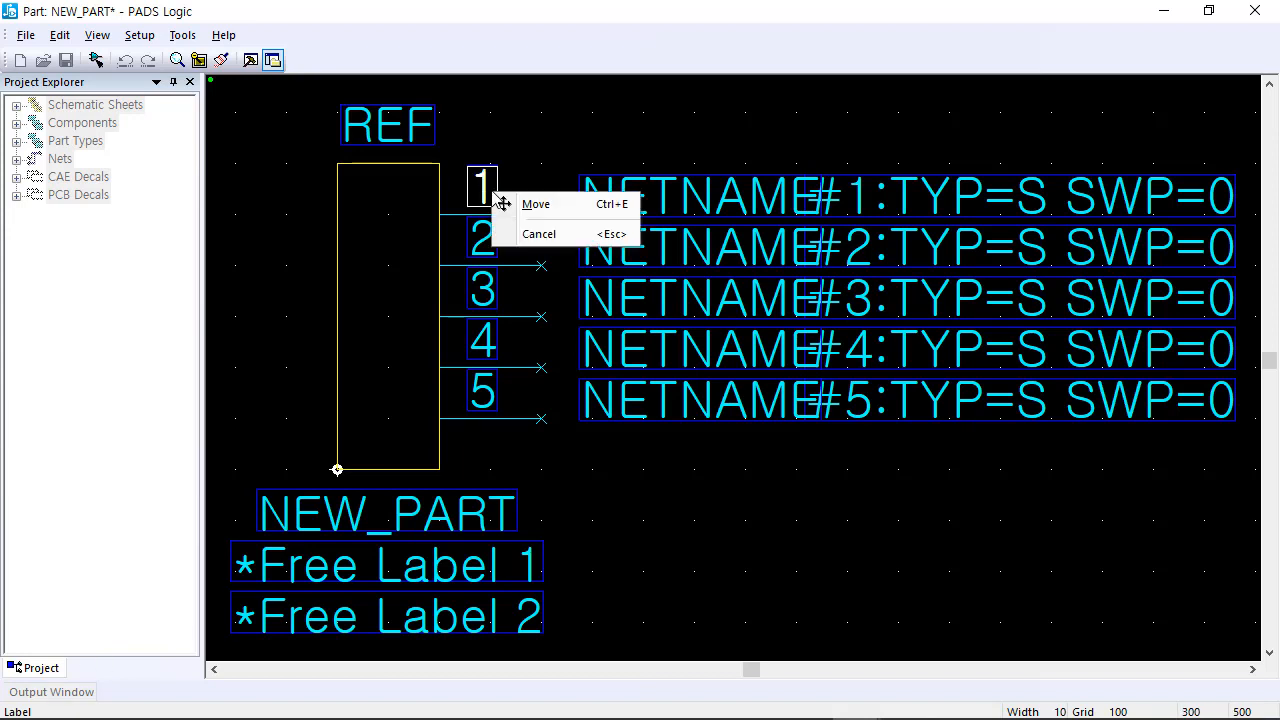
left_click(477, 193)
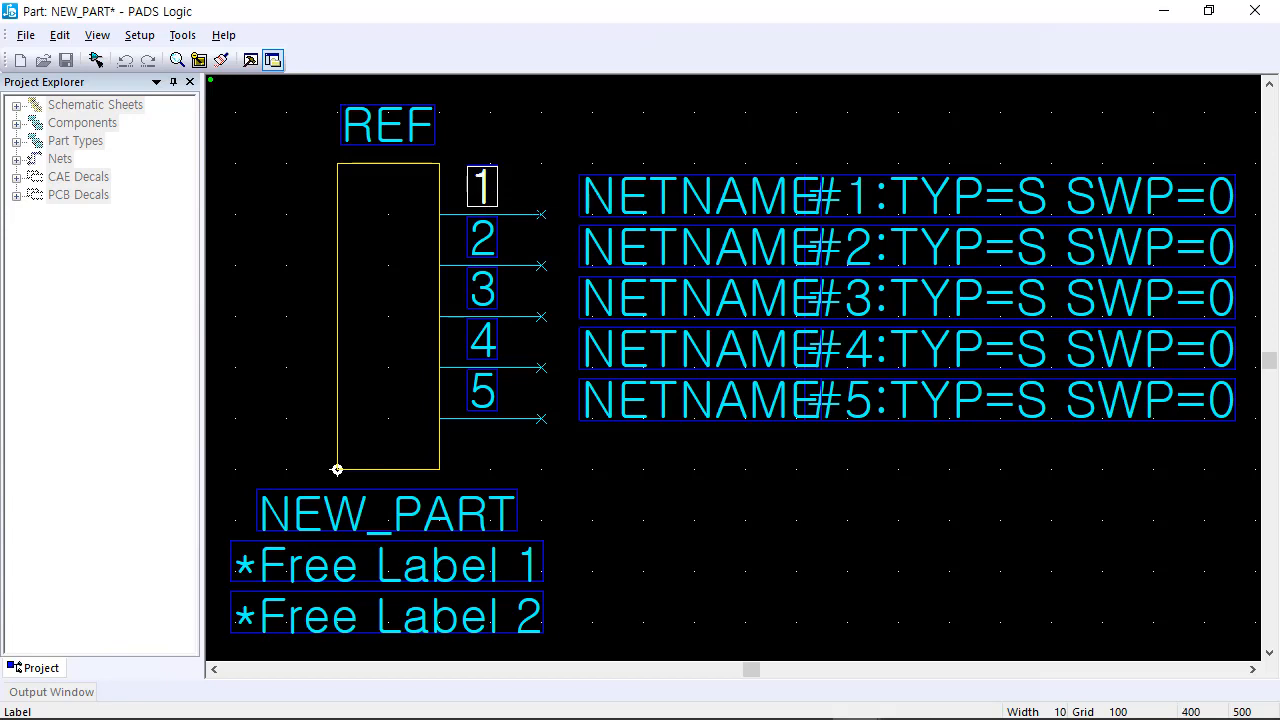
Step: Examine the terminal properties of pins 1 and 2 without changing their values
left_click(539, 217)
double_click(539, 217)
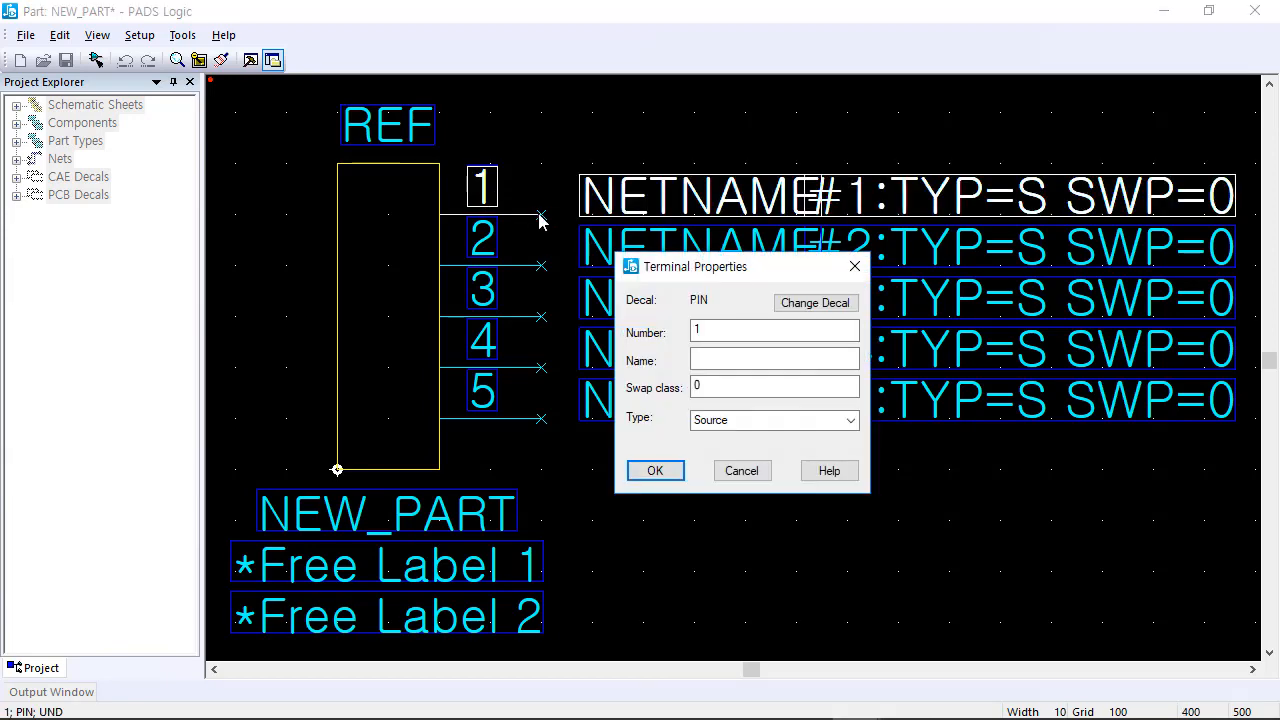
left_click(742, 475)
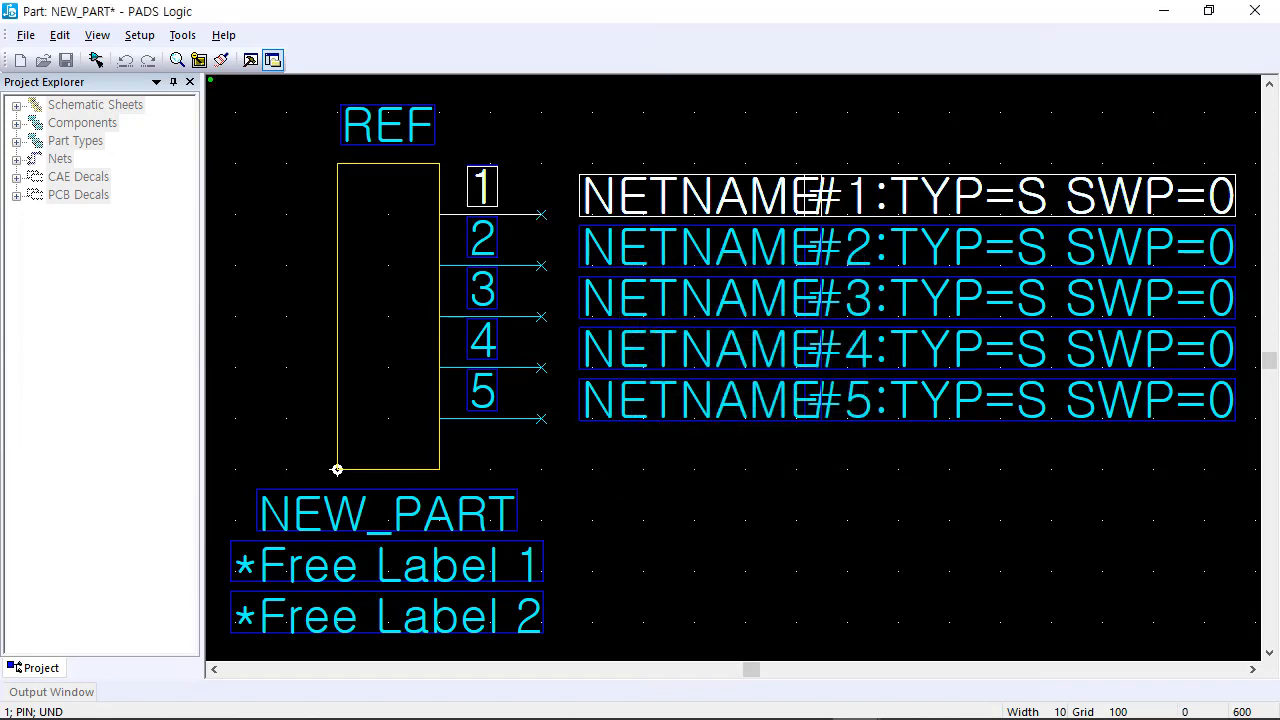
left_click(235, 163)
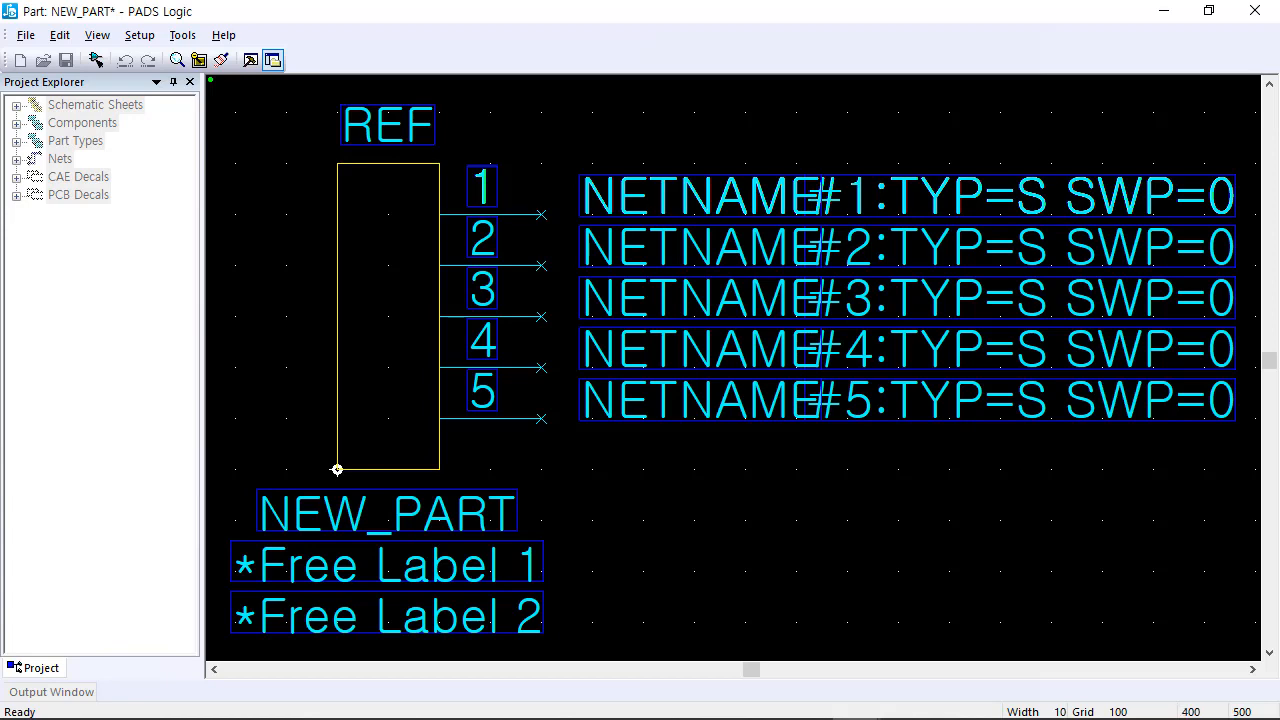
double_click(534, 216)
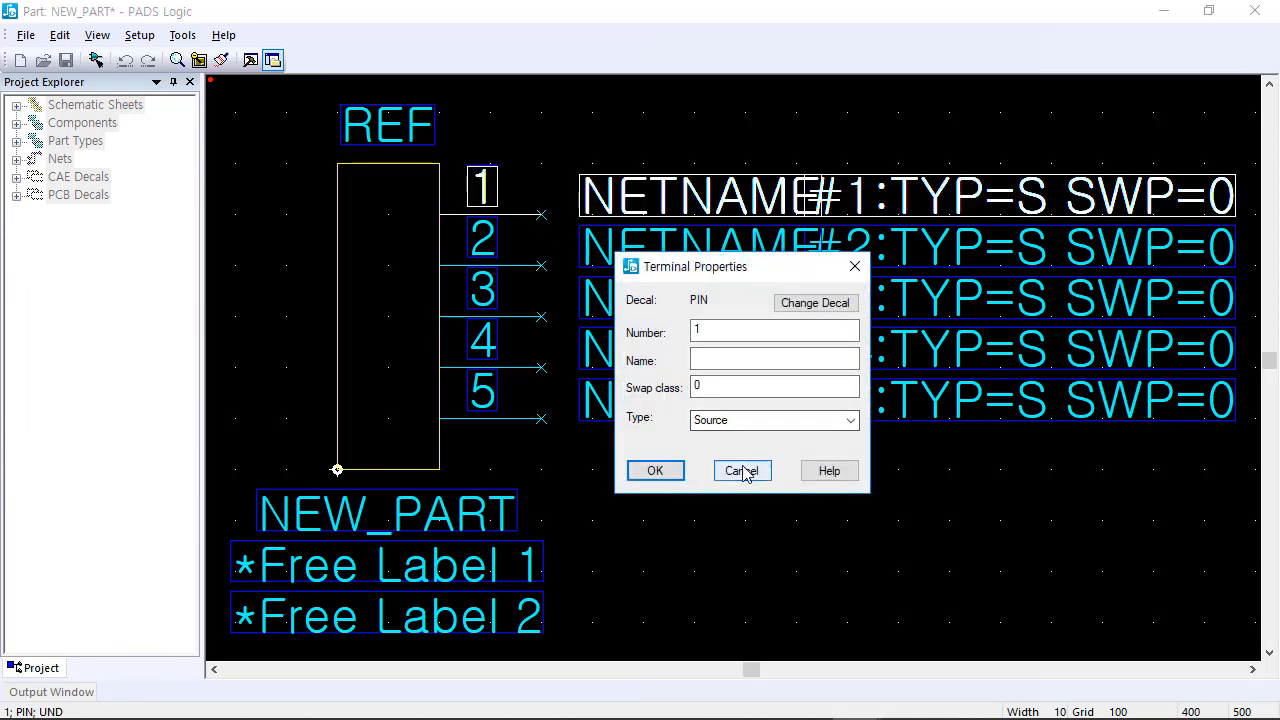
left_click(716, 359)
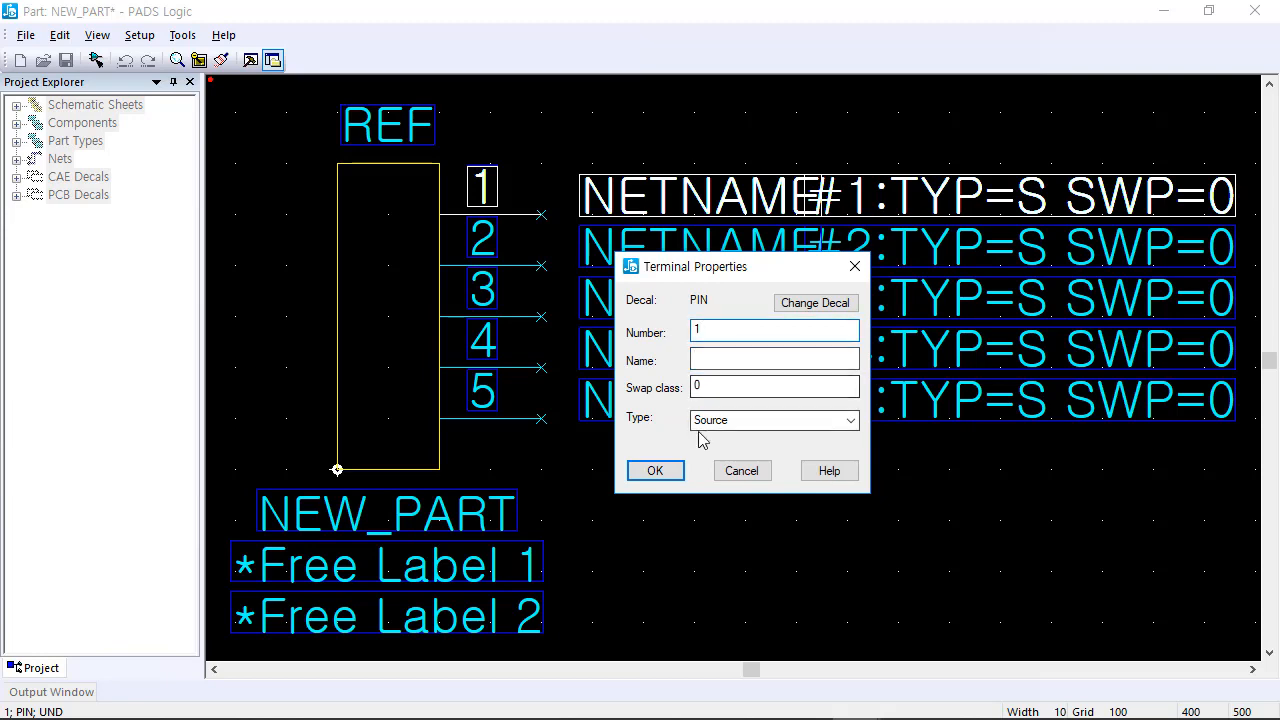
left_click(656, 470)
double_click(548, 269)
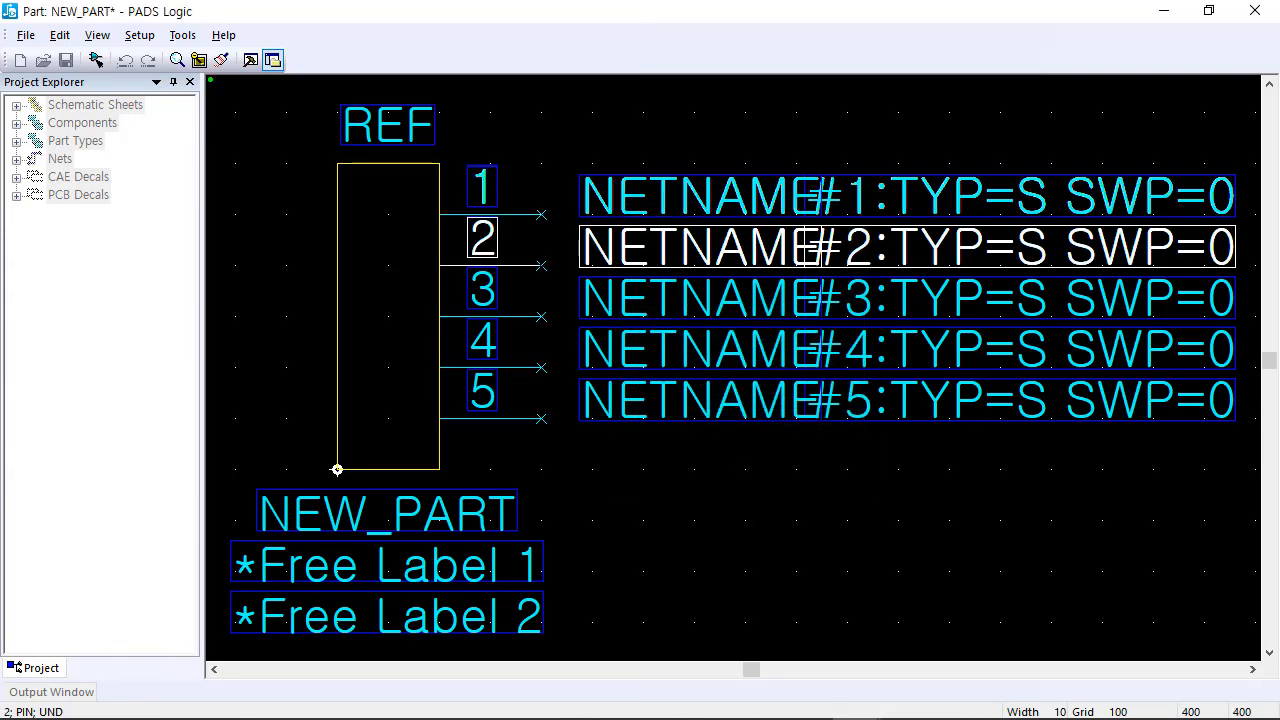
left_click(662, 471)
left_click(691, 246)
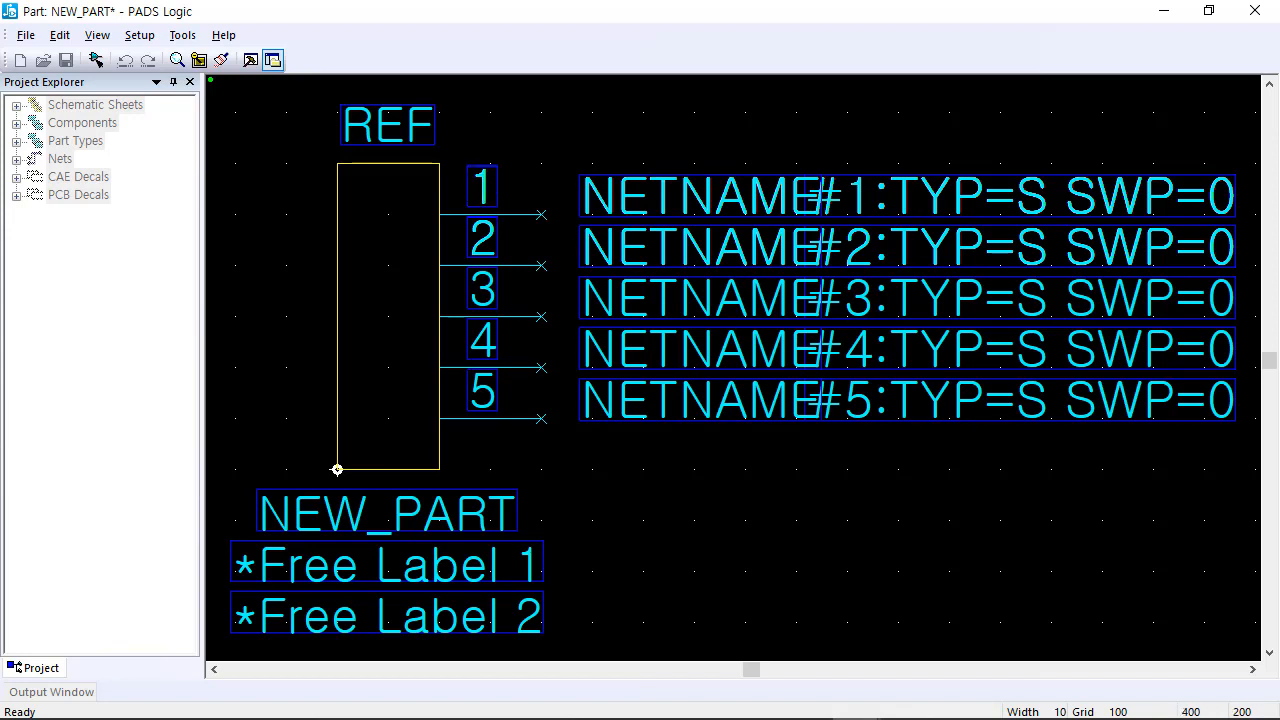
Step: Set the terminal type of pin 1 to Terminator
double_click(541, 214)
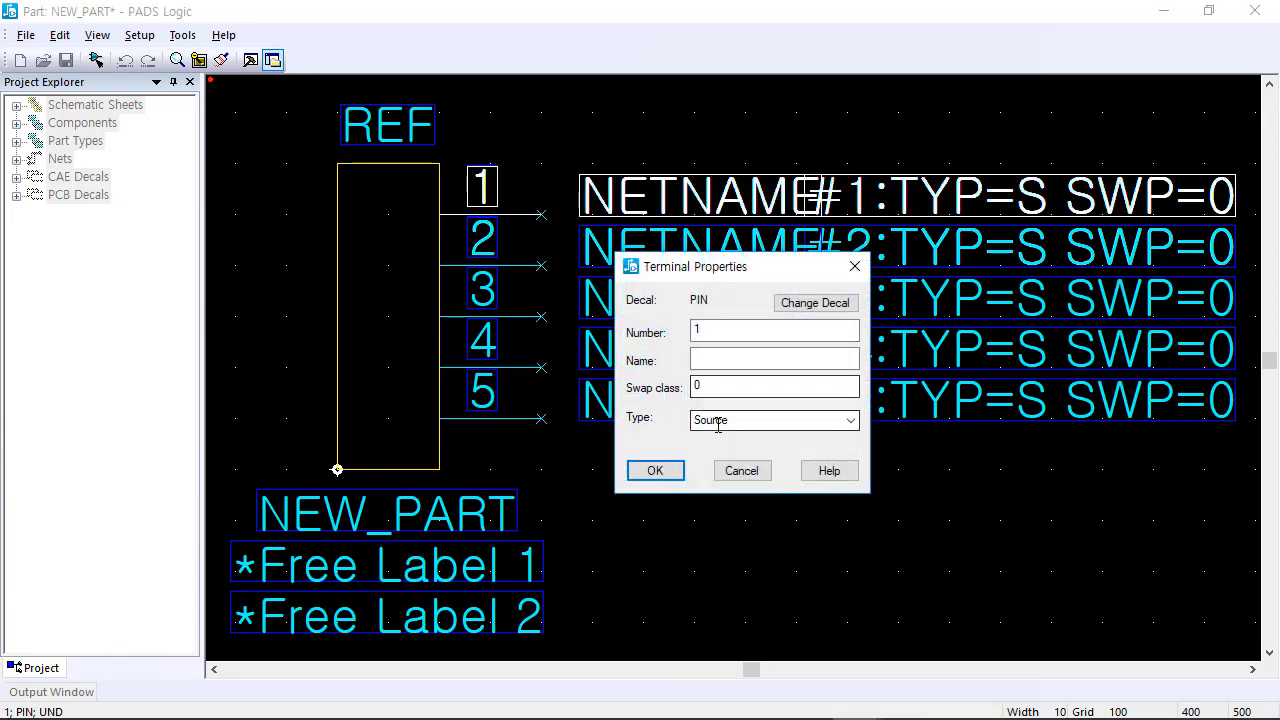
double_click(716, 425)
left_click(849, 421)
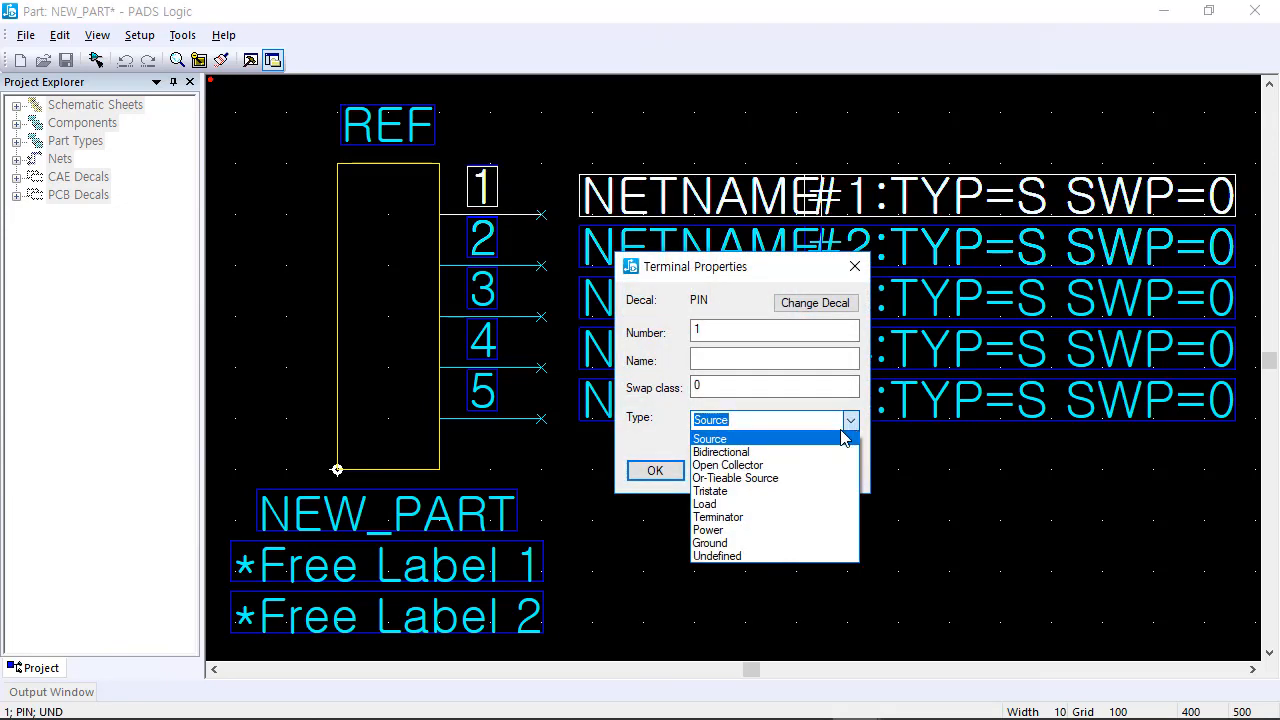
left_click(760, 517)
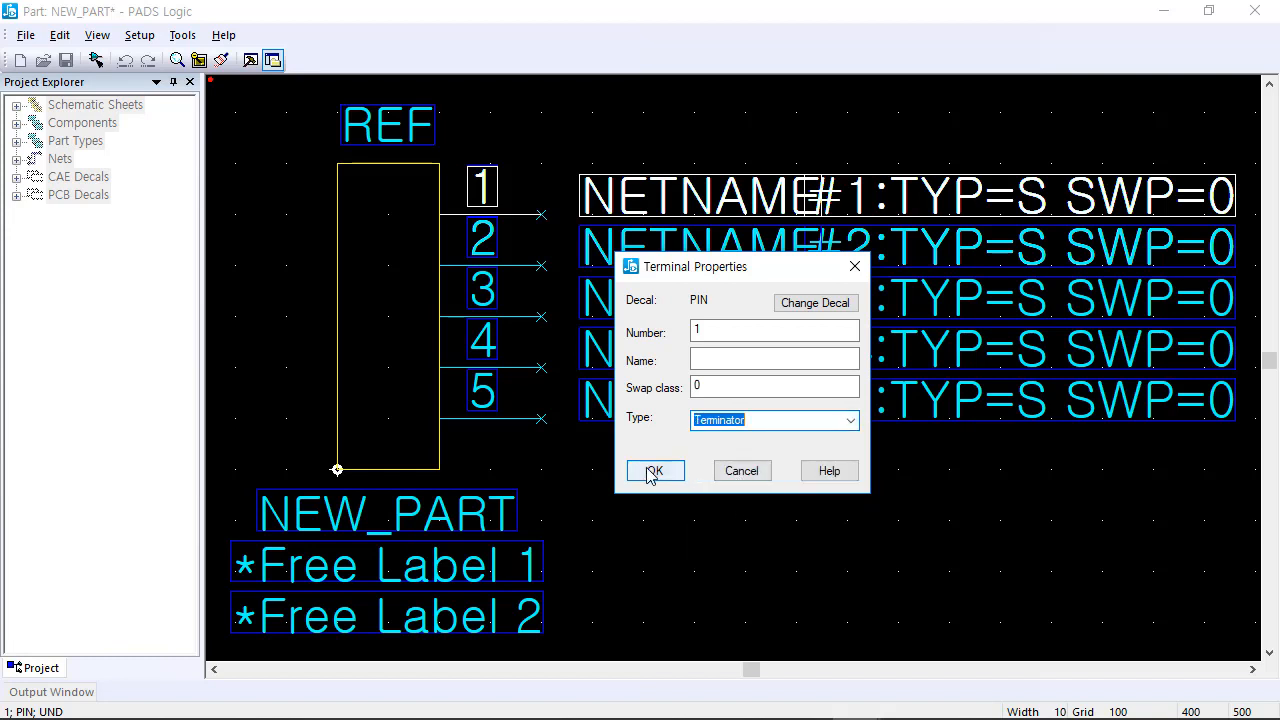
left_click(722, 421)
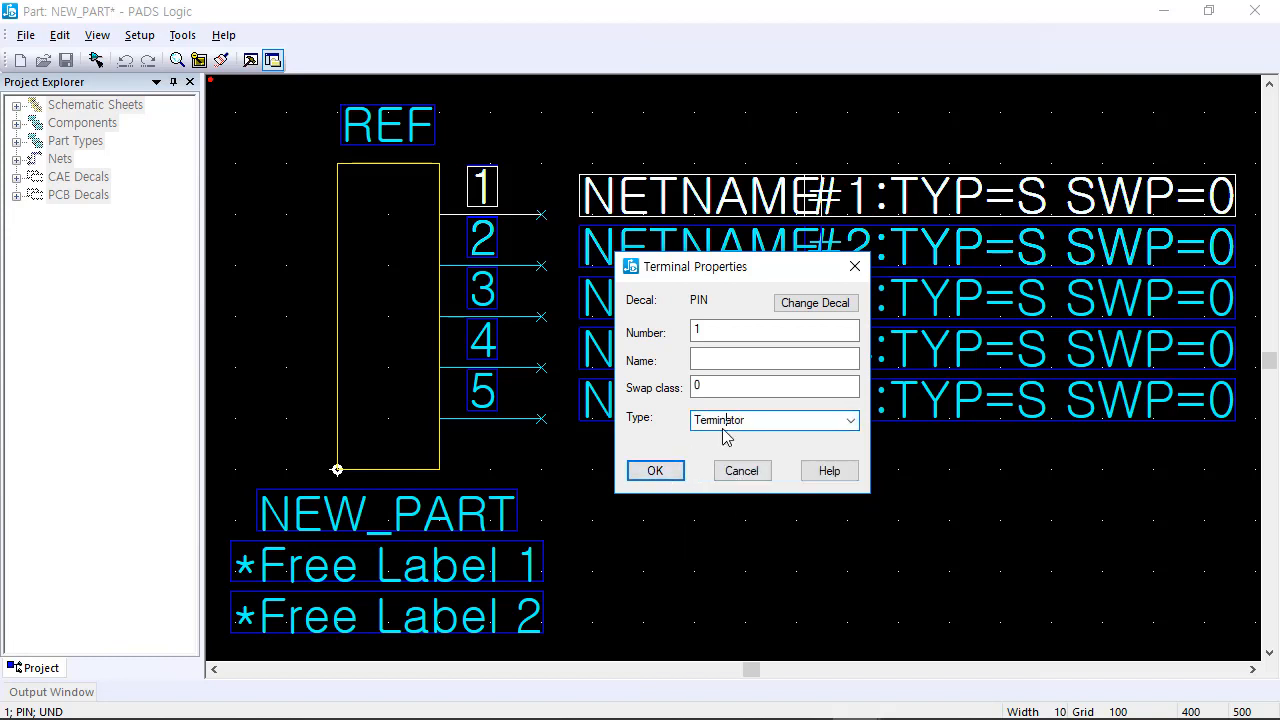
left_click(655, 471)
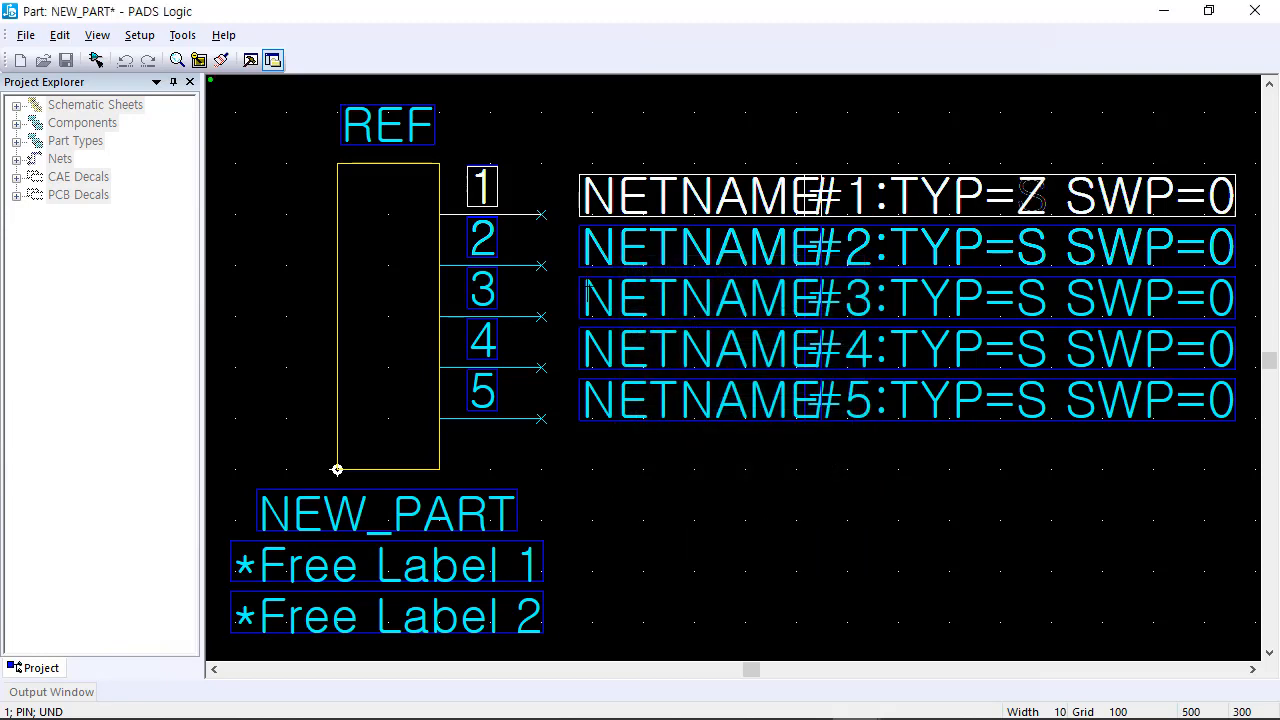
Step: Set the terminal type of pin 2 to Terminator
double_click(526, 265)
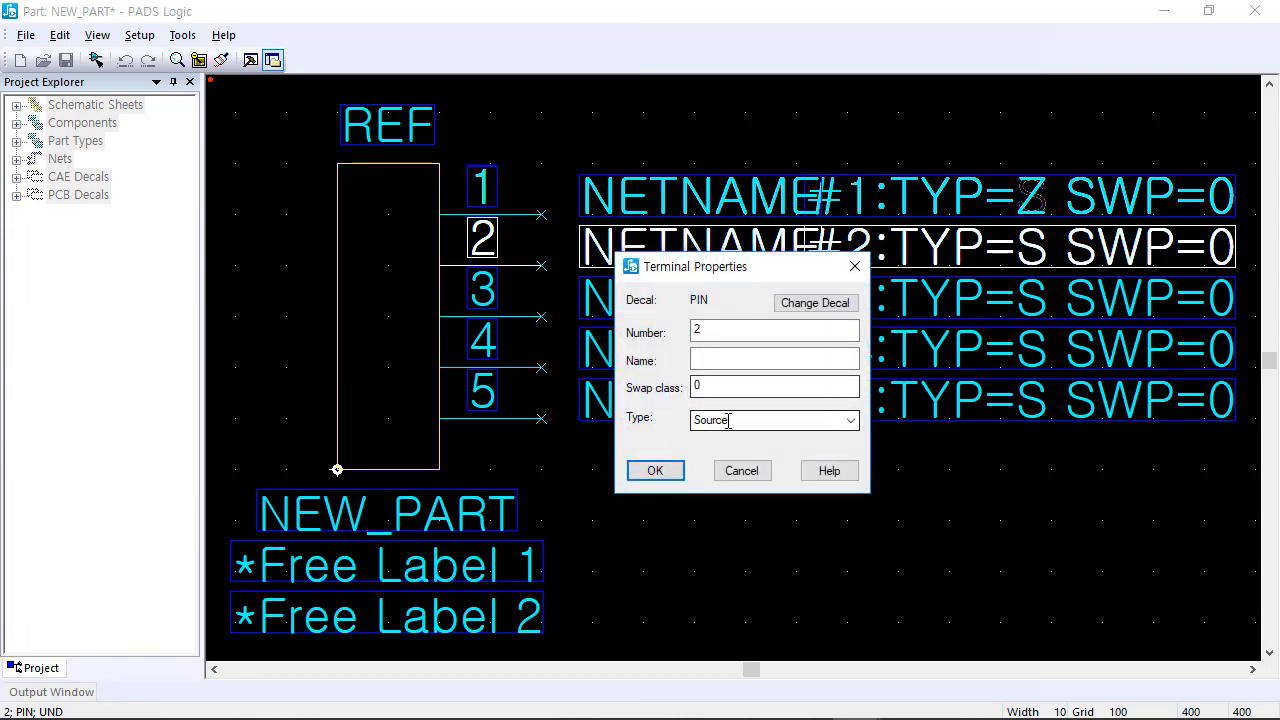
left_click(852, 422)
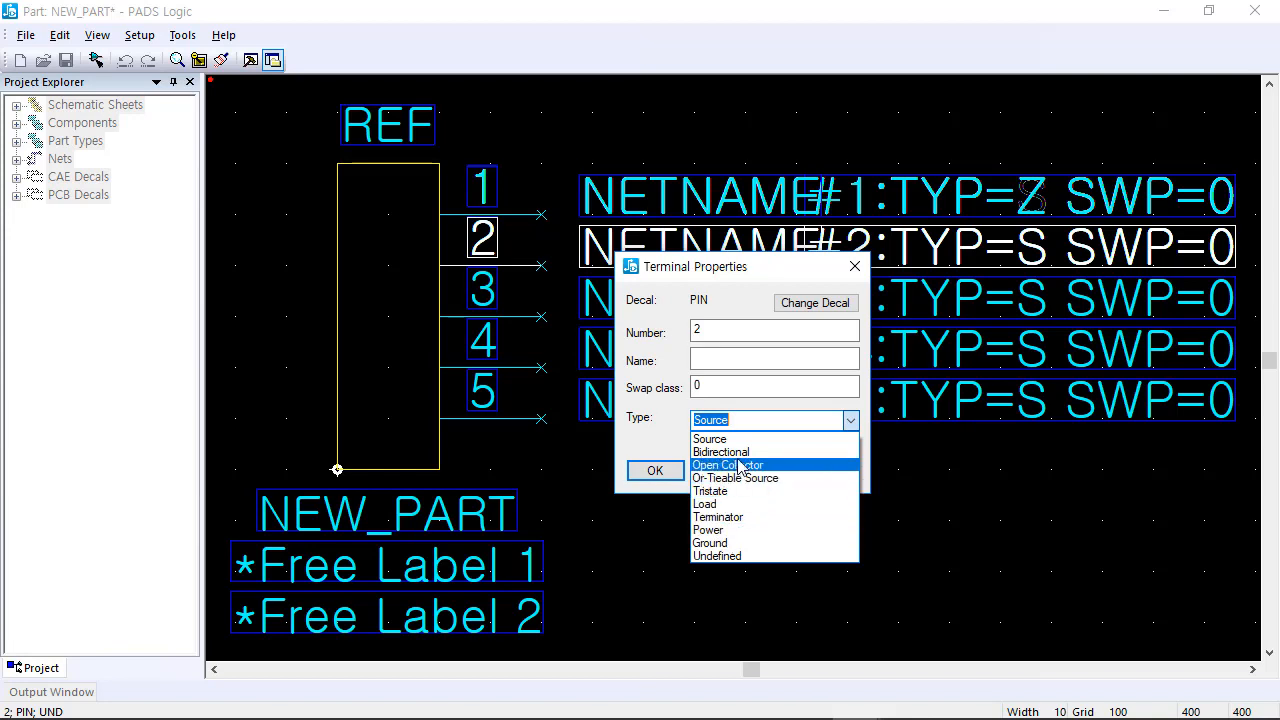
left_click(740, 518)
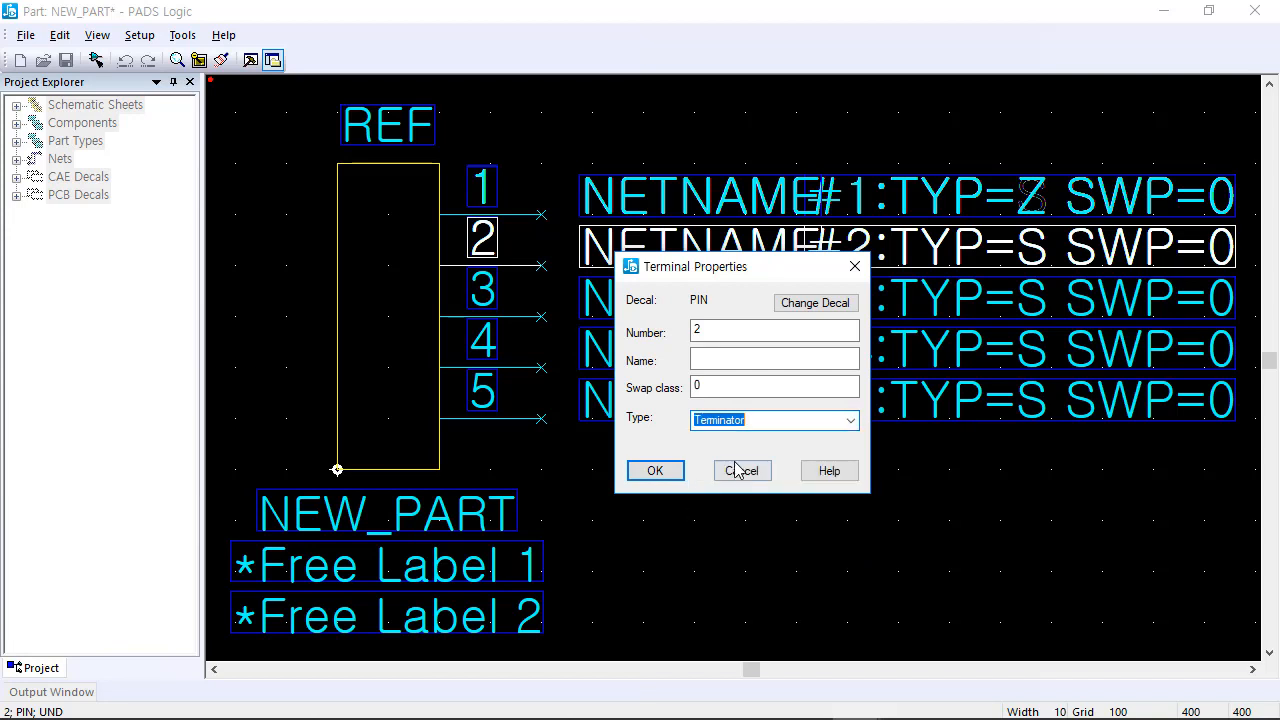
left_click(663, 472)
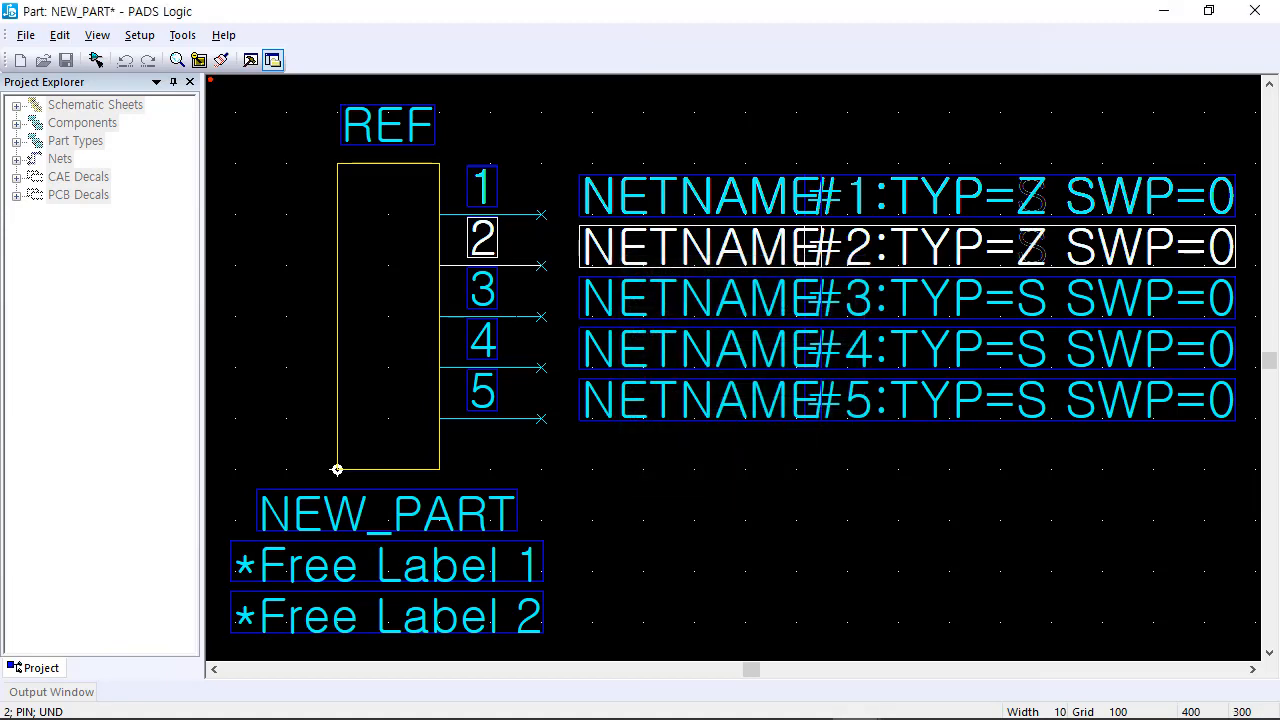
Step: Set the terminal type of pin 3 to Terminator
double_click(526, 324)
double_click(710, 420)
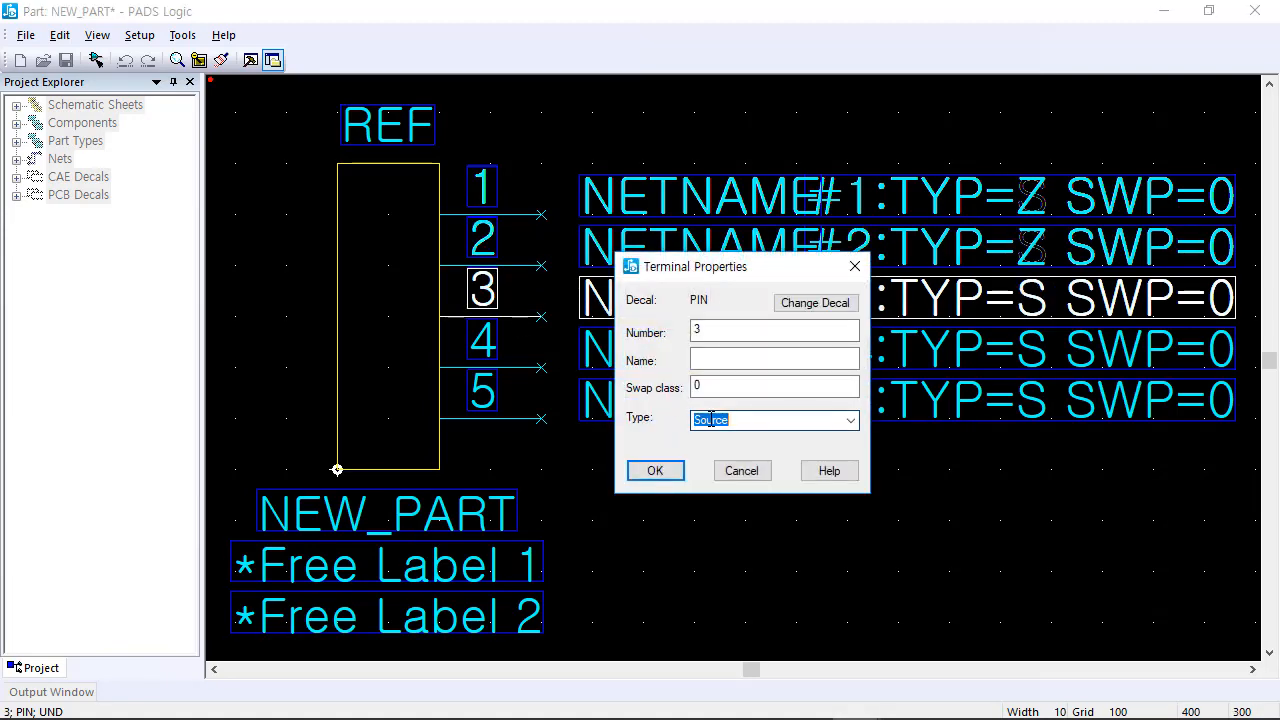
left_click(848, 428)
left_click(745, 518)
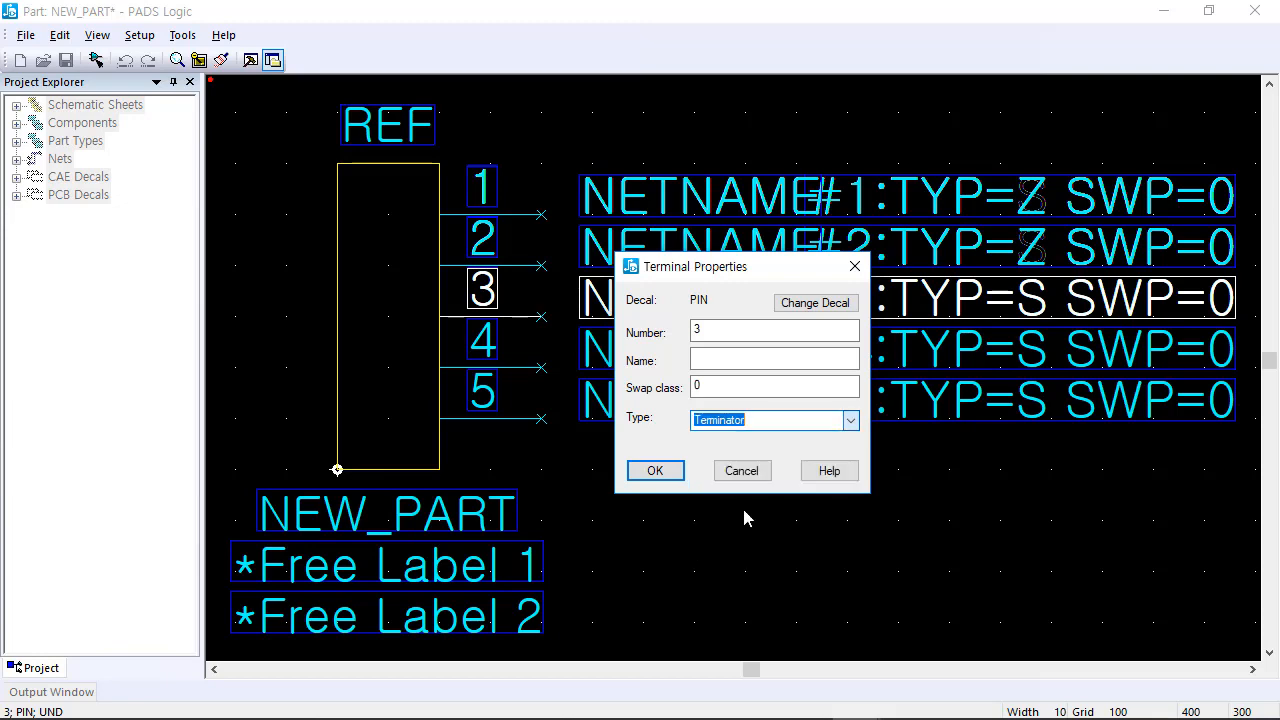
left_click(668, 471)
Step: Set the terminal type of pin 4 to Terminator
left_click(541, 367)
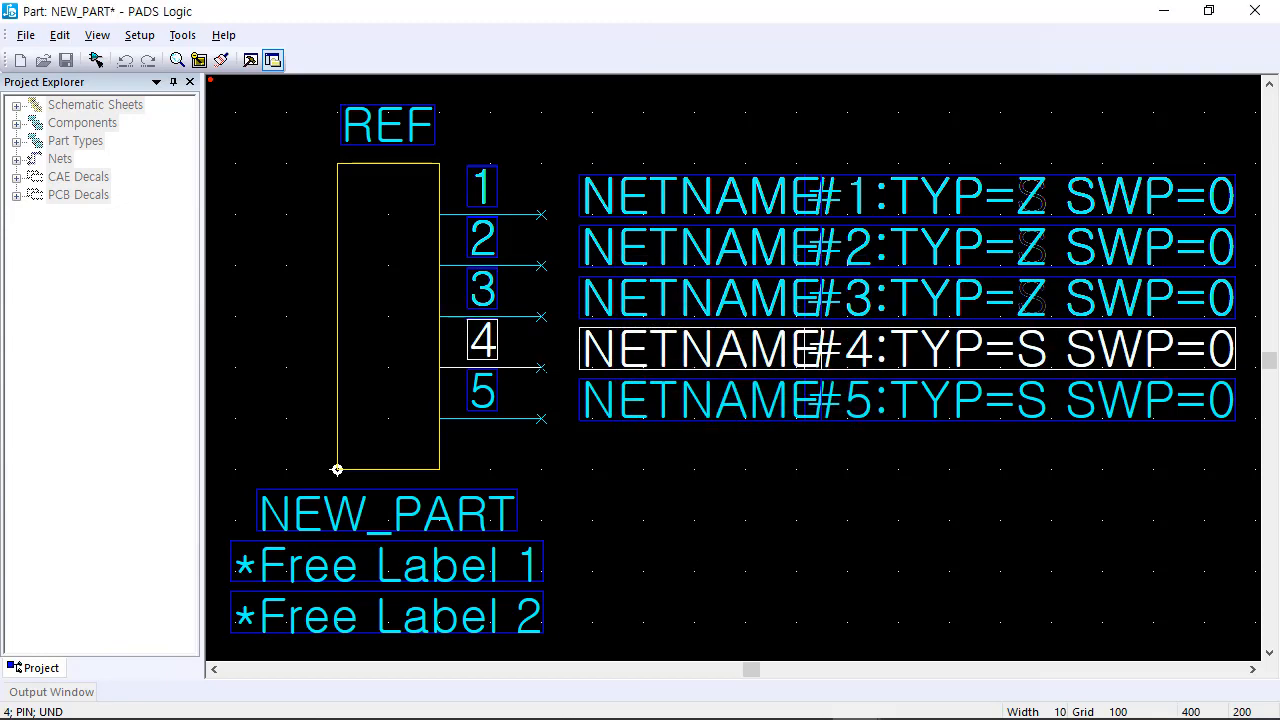
double_click(544, 375)
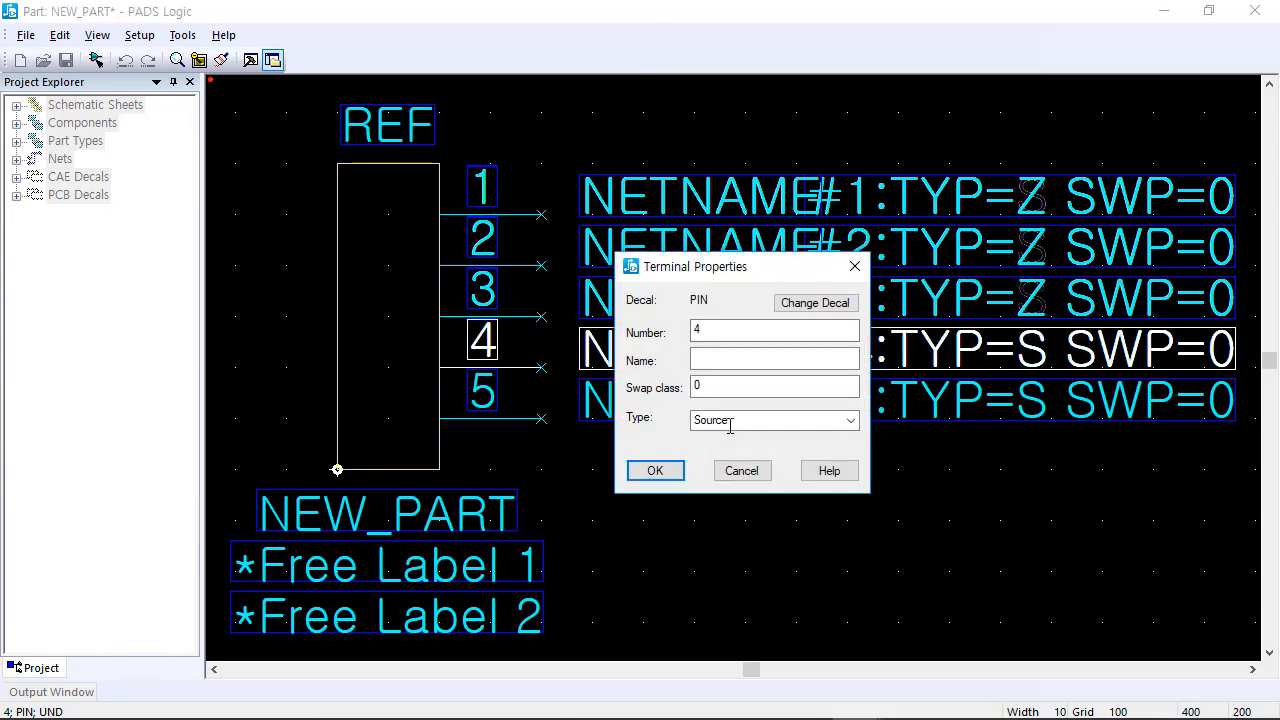
left_click(850, 422)
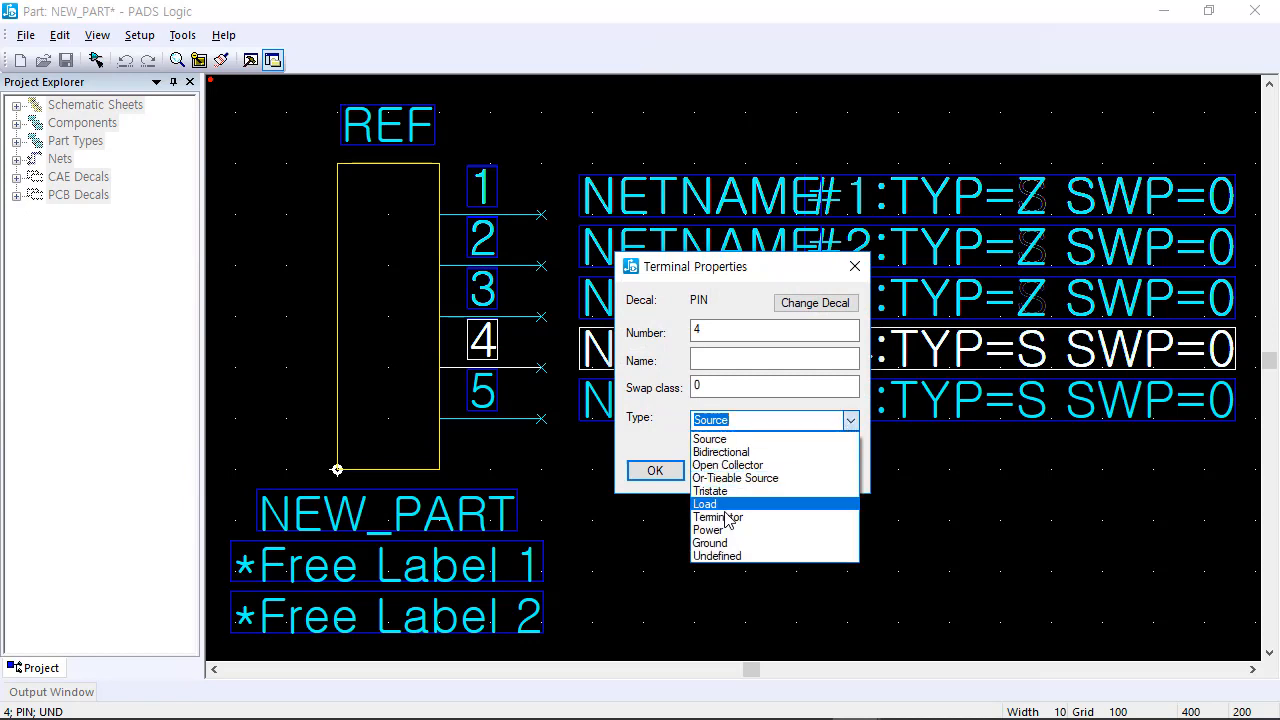
left_click(730, 513)
left_click(656, 471)
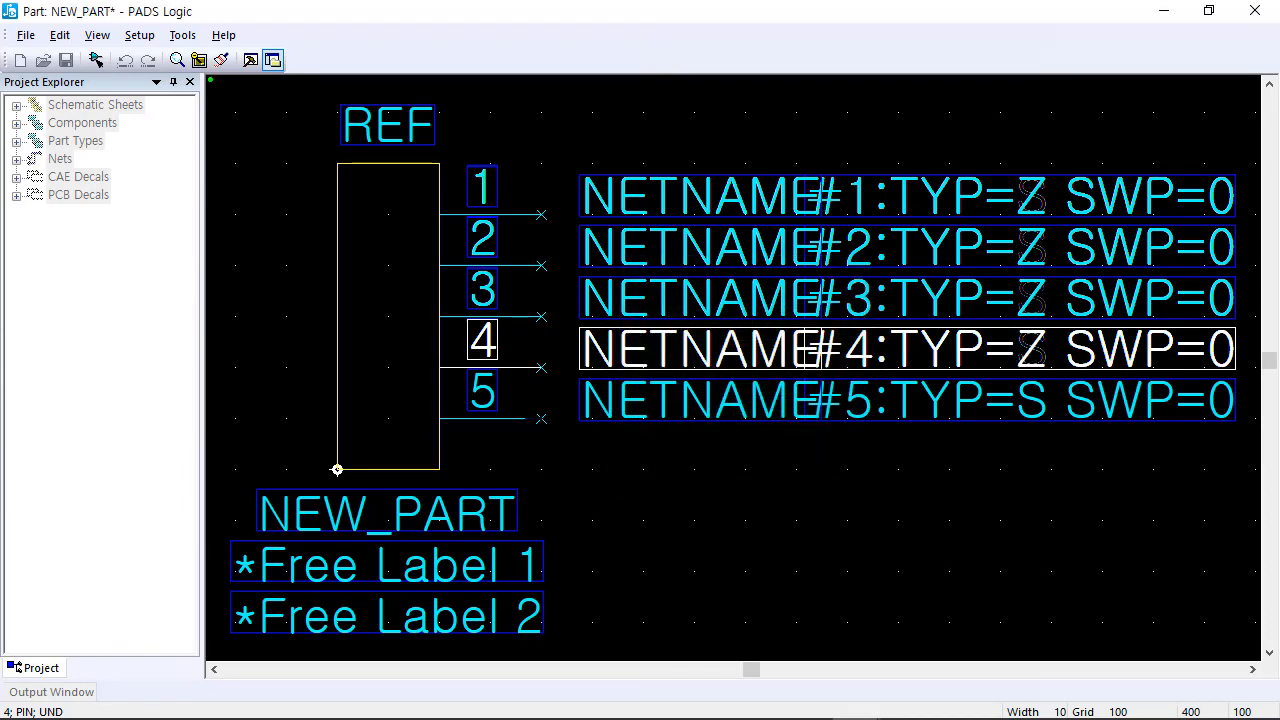
Step: Set the terminal type of pin 5 to Terminator and clear the pin selection
double_click(544, 420)
left_click(850, 422)
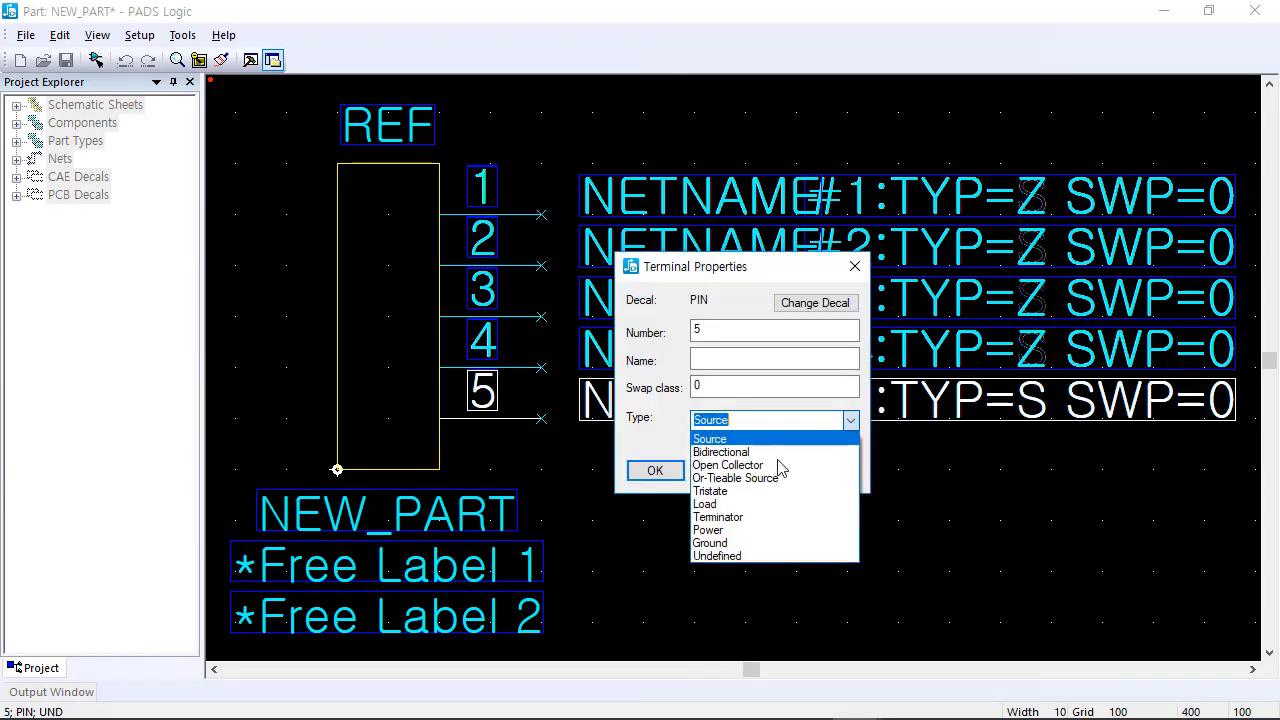
left_click(726, 517)
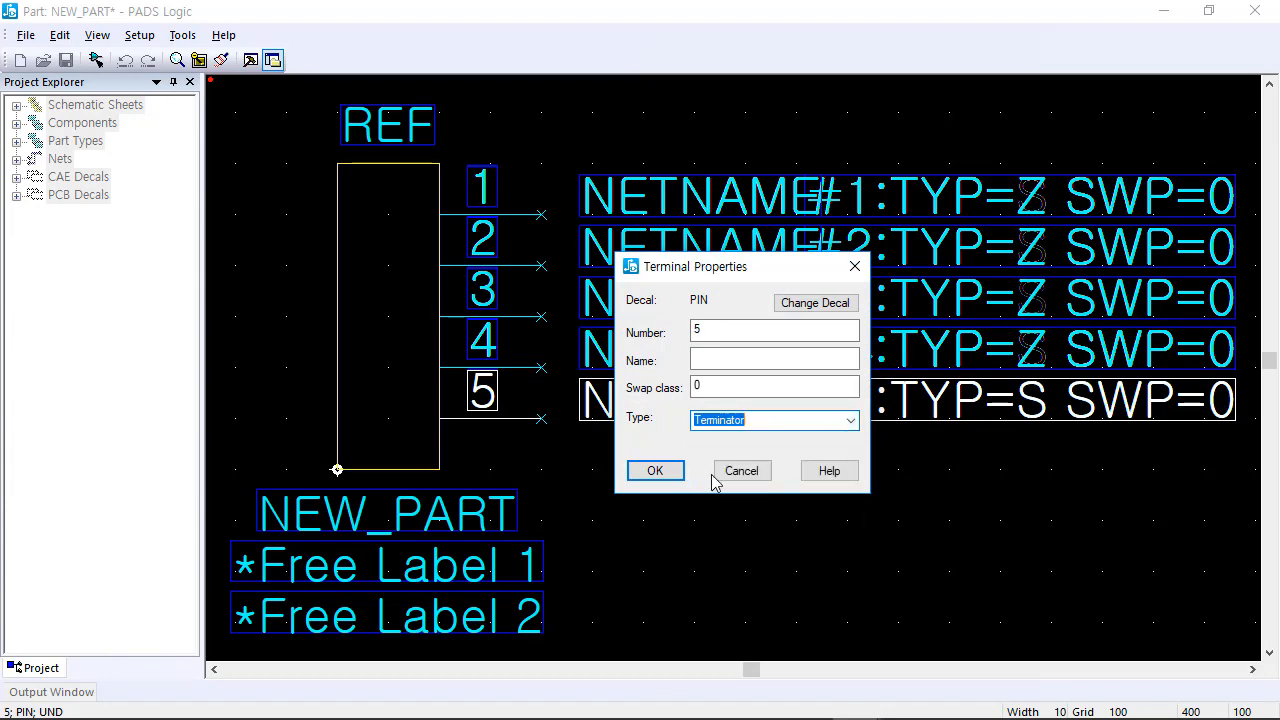
left_click(655, 471)
key("Escape")
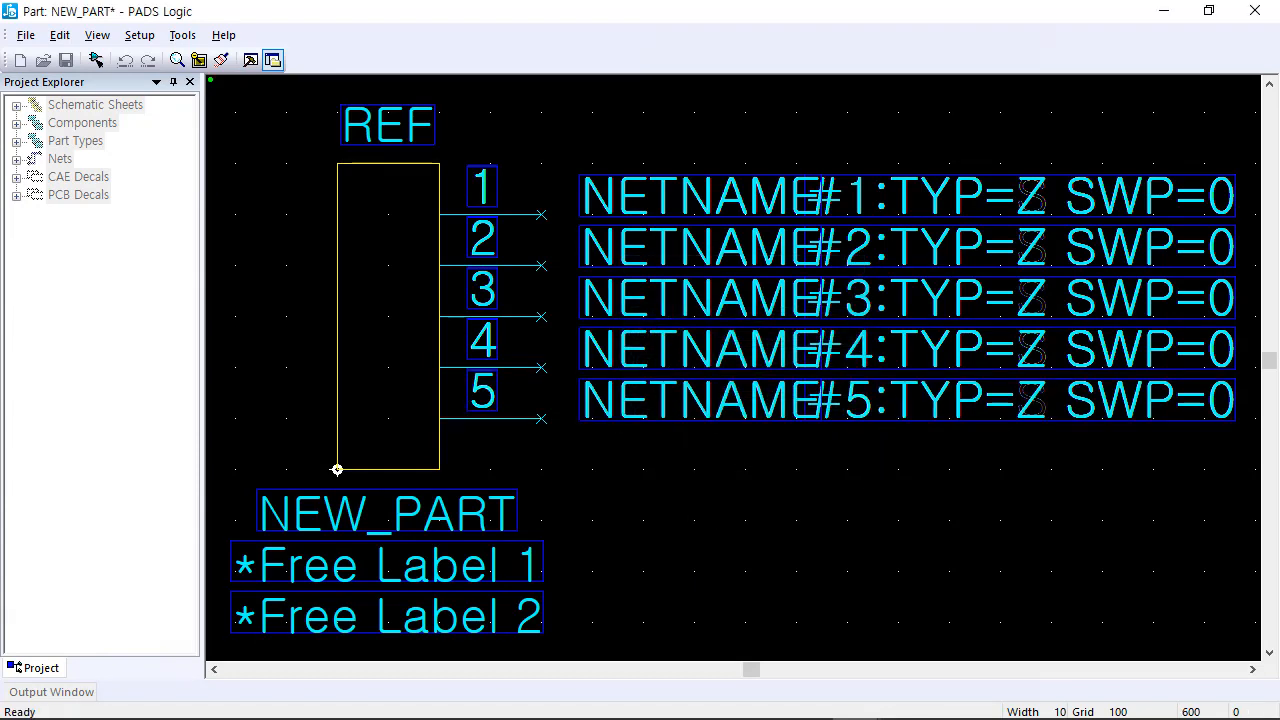
Step: Return from the gate decal to the part level, keeping the changes to the gate
left_click(26, 36)
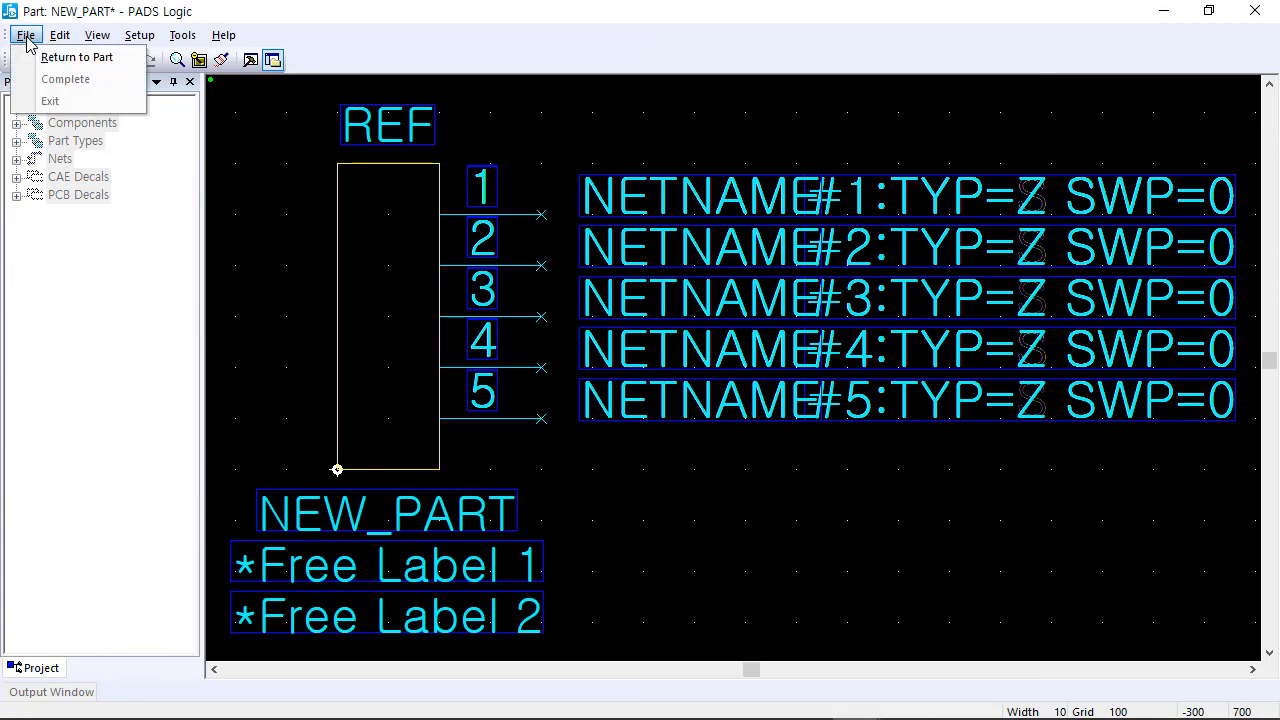
left_click(52, 58)
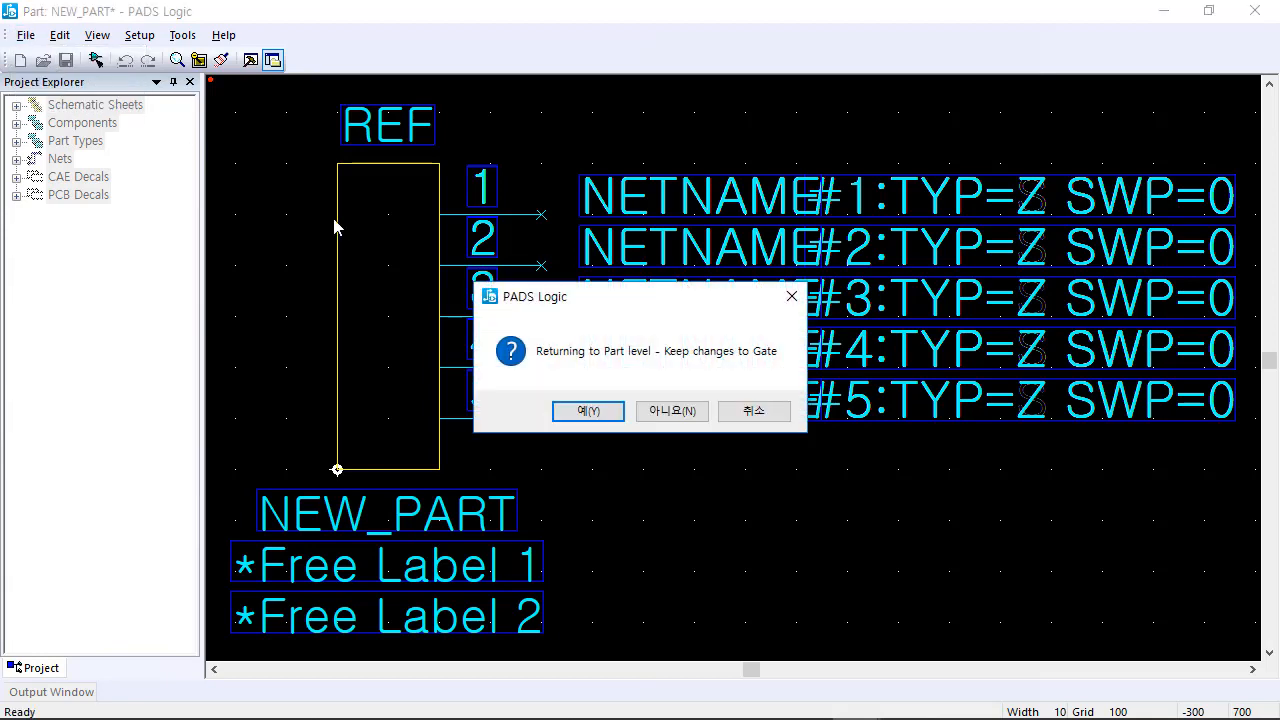
left_click(590, 414)
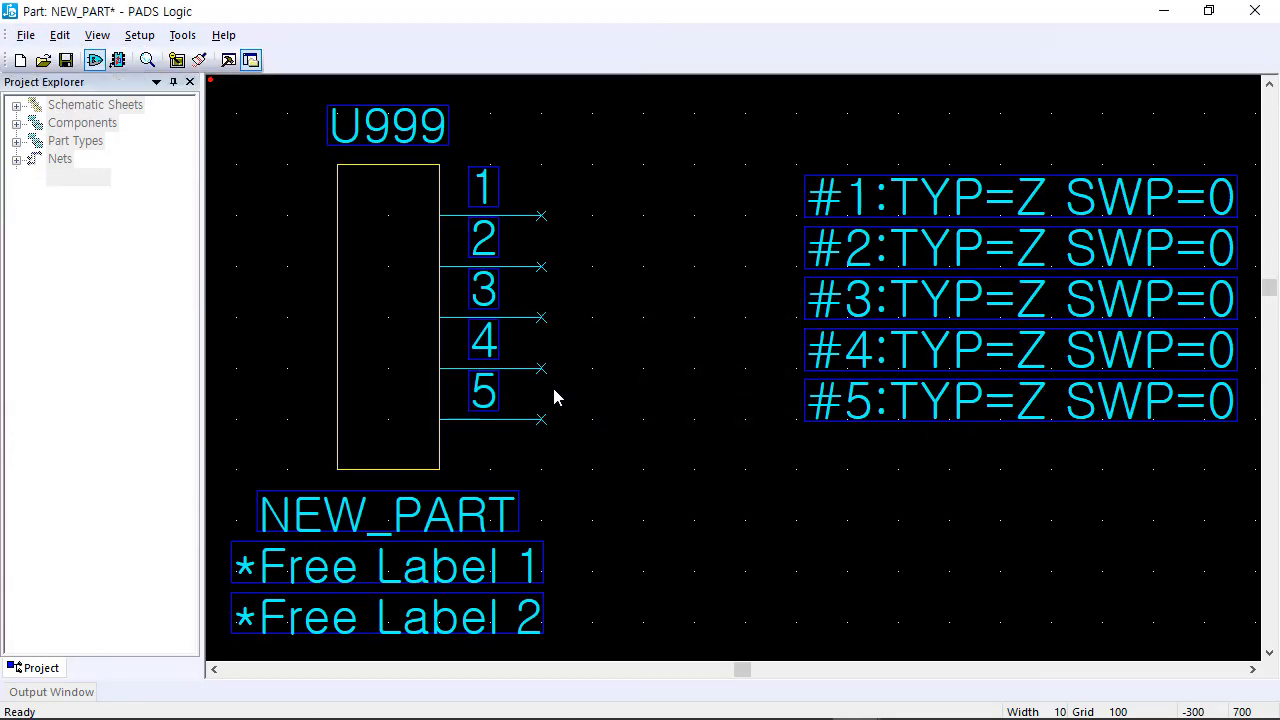
Step: In the part information, replace gate A's CAE Decal 1 with CON5
left_click(117, 62)
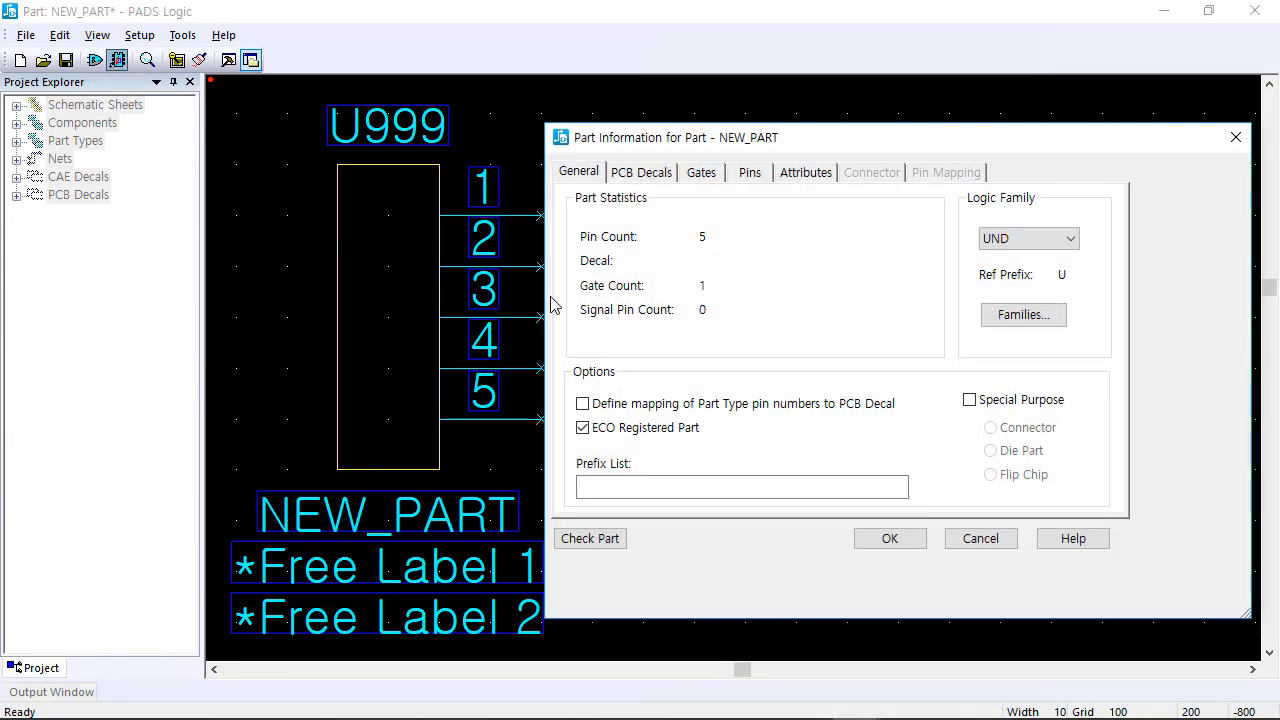
left_click(642, 174)
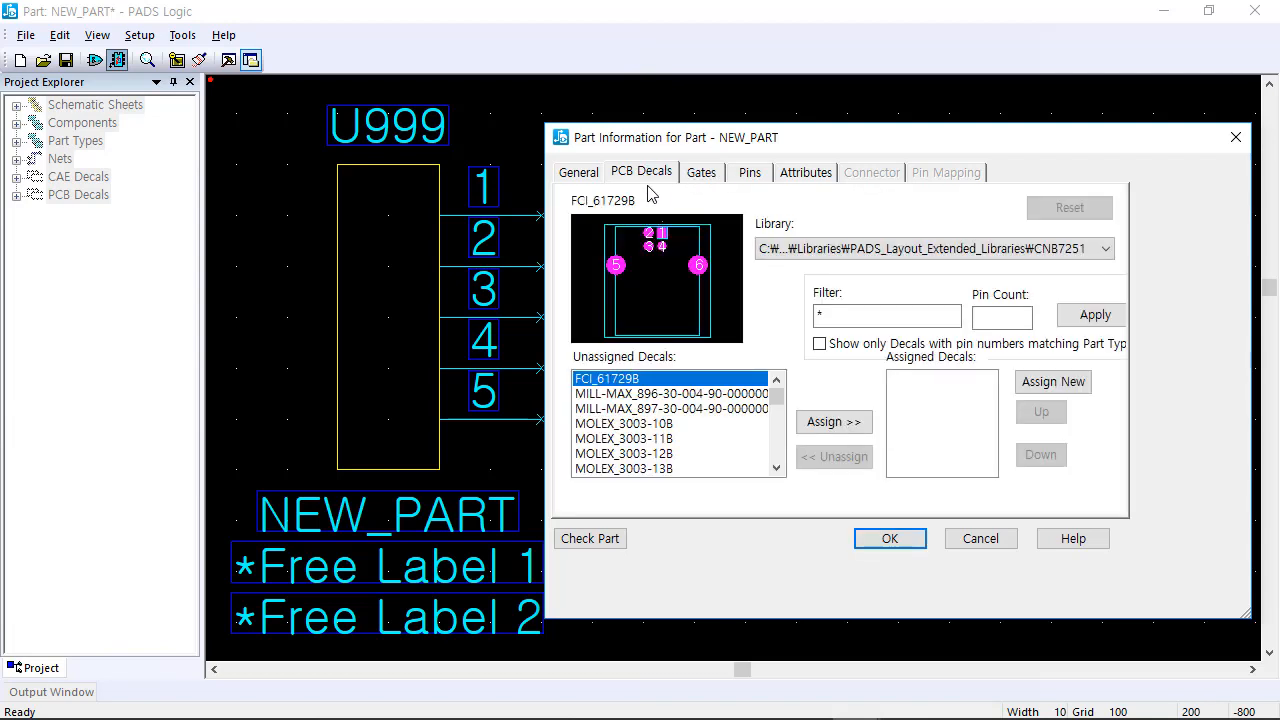
left_click(706, 176)
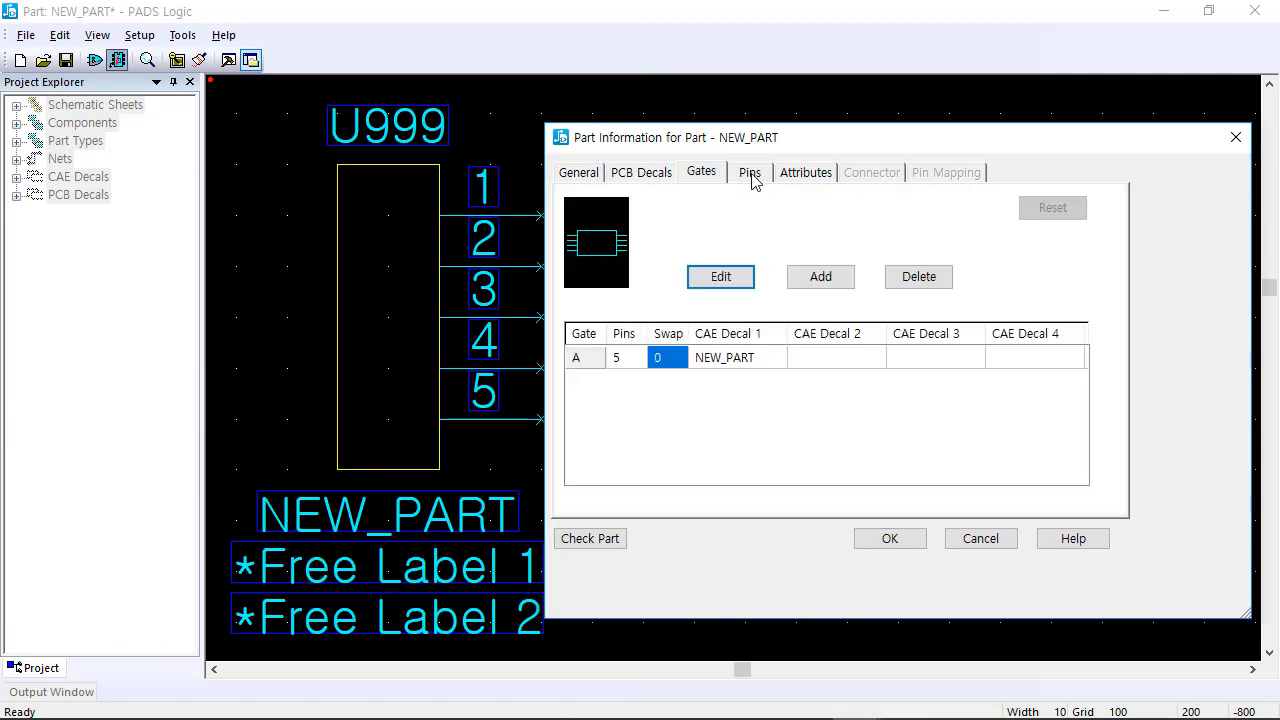
left_click(735, 357)
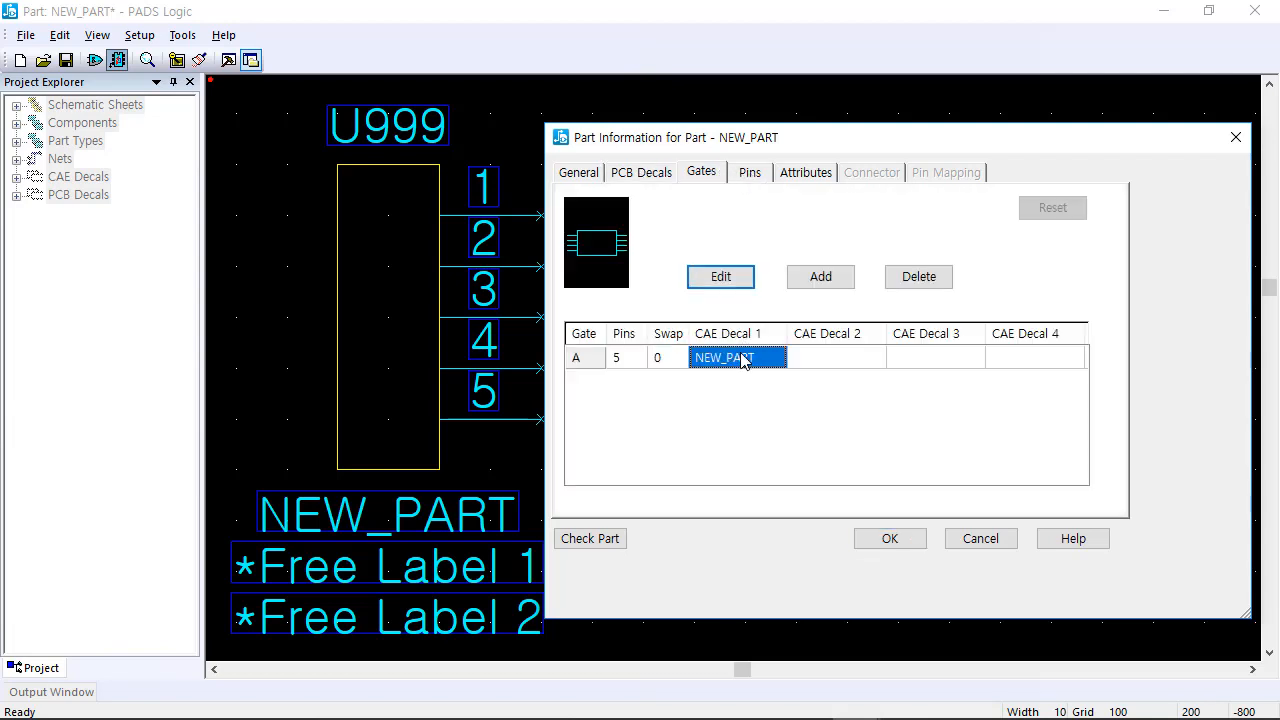
left_click(748, 358)
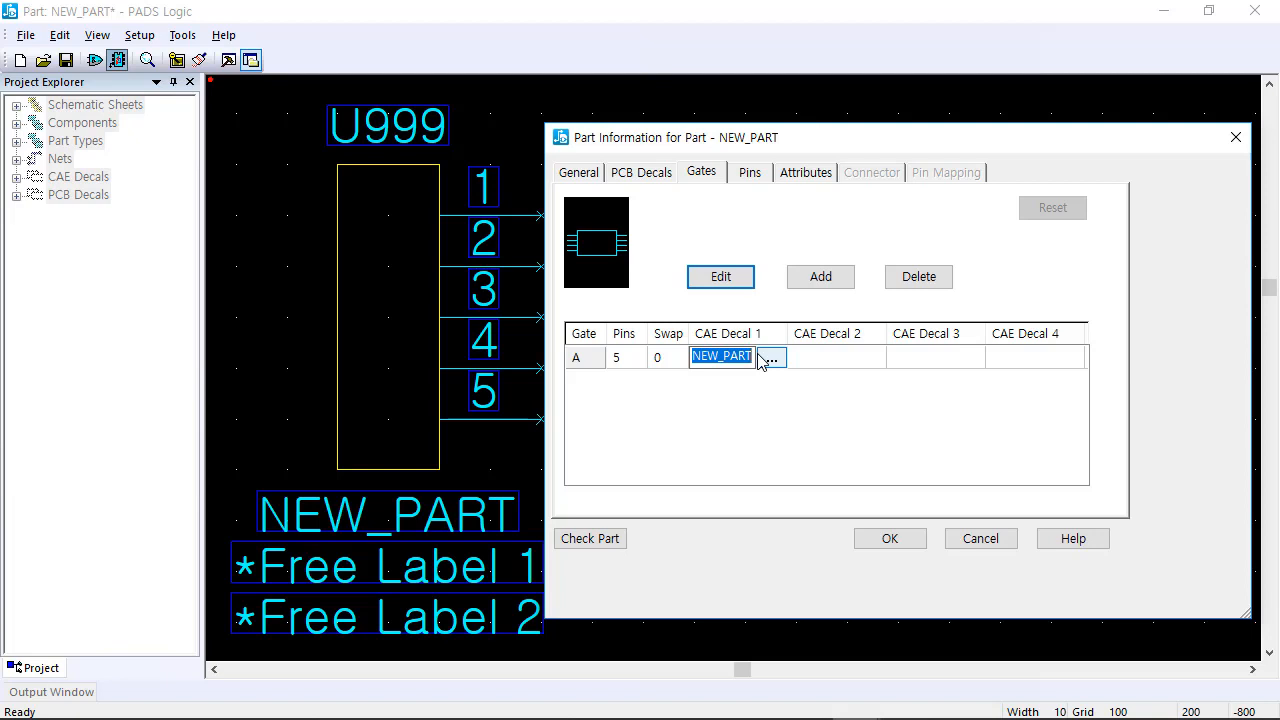
type("CON5")
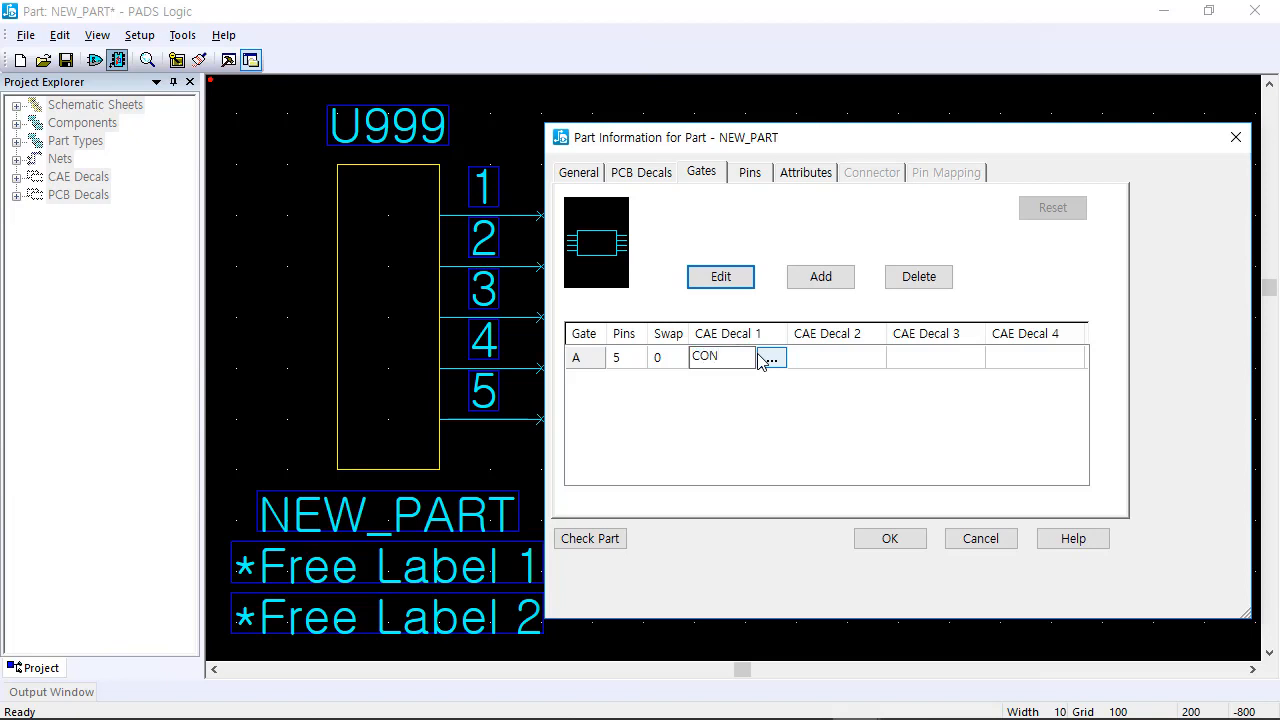
left_click(789, 430)
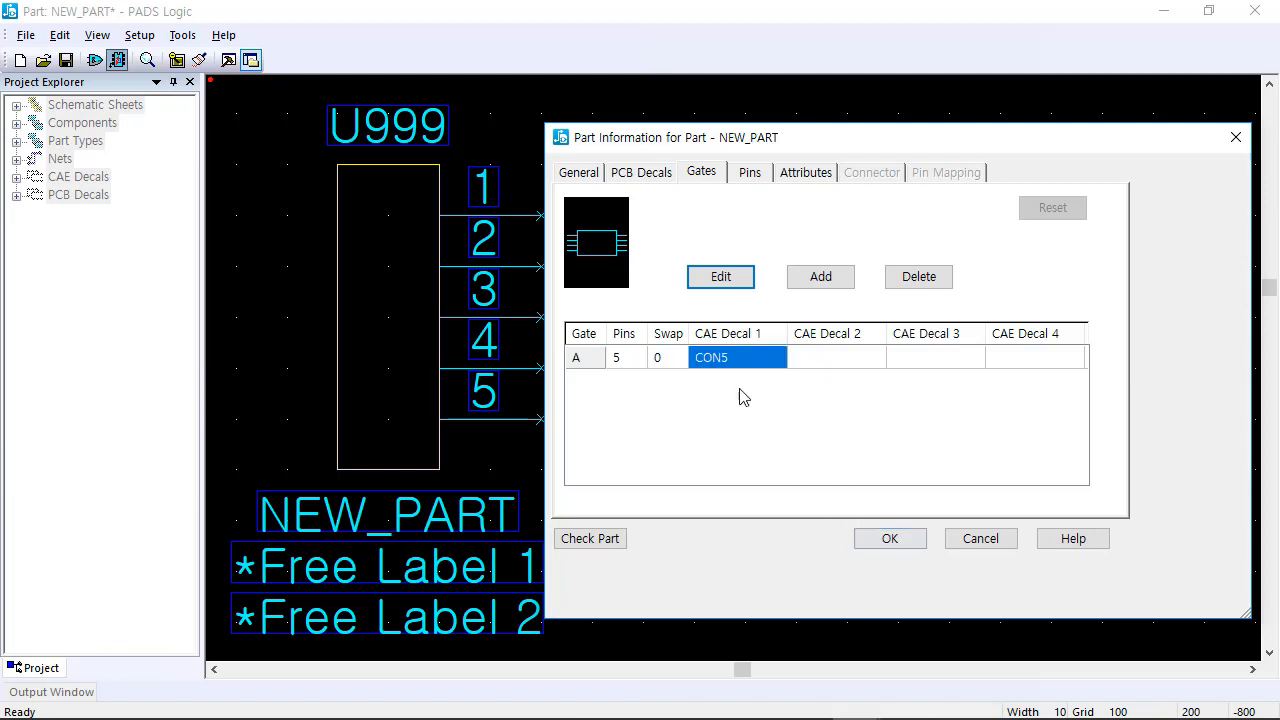
Step: Review the part's pins and attributes, and preview the PCB decals matching *5267* in all libraries, from 5267-02 to 5267-10
left_click(751, 176)
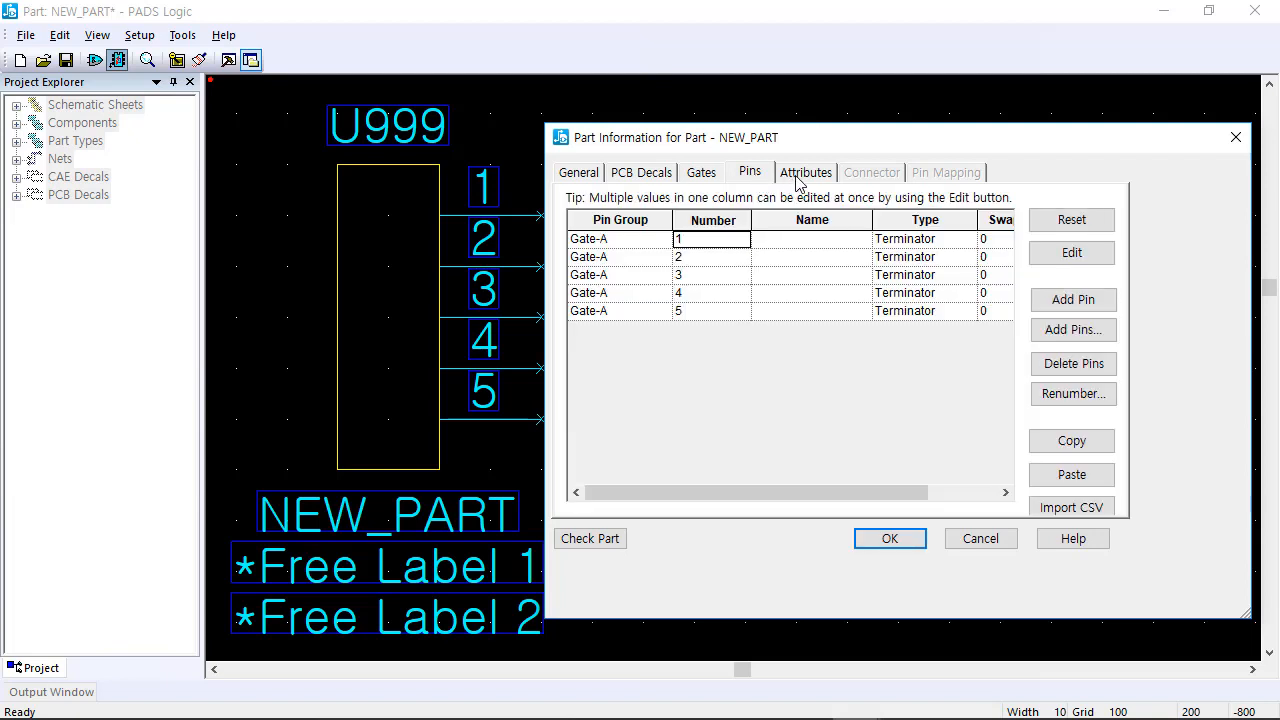
left_click(800, 178)
left_click(645, 175)
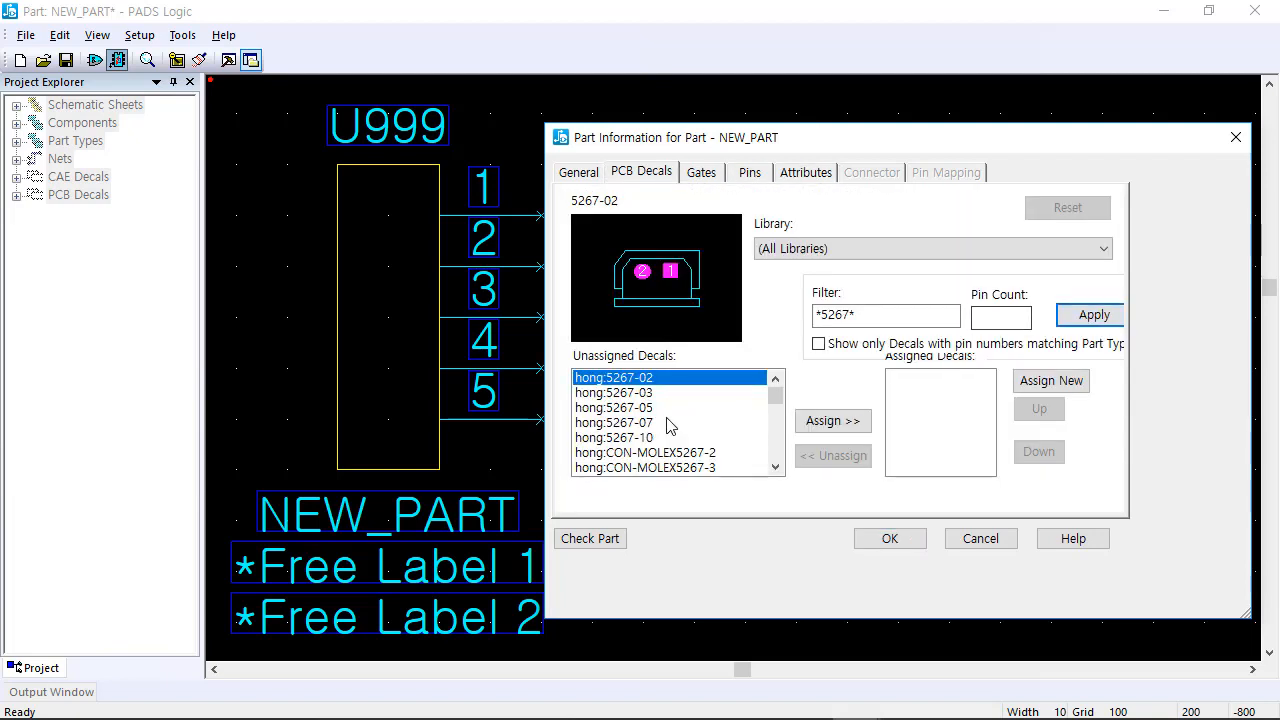
left_click(641, 394)
left_click(642, 408)
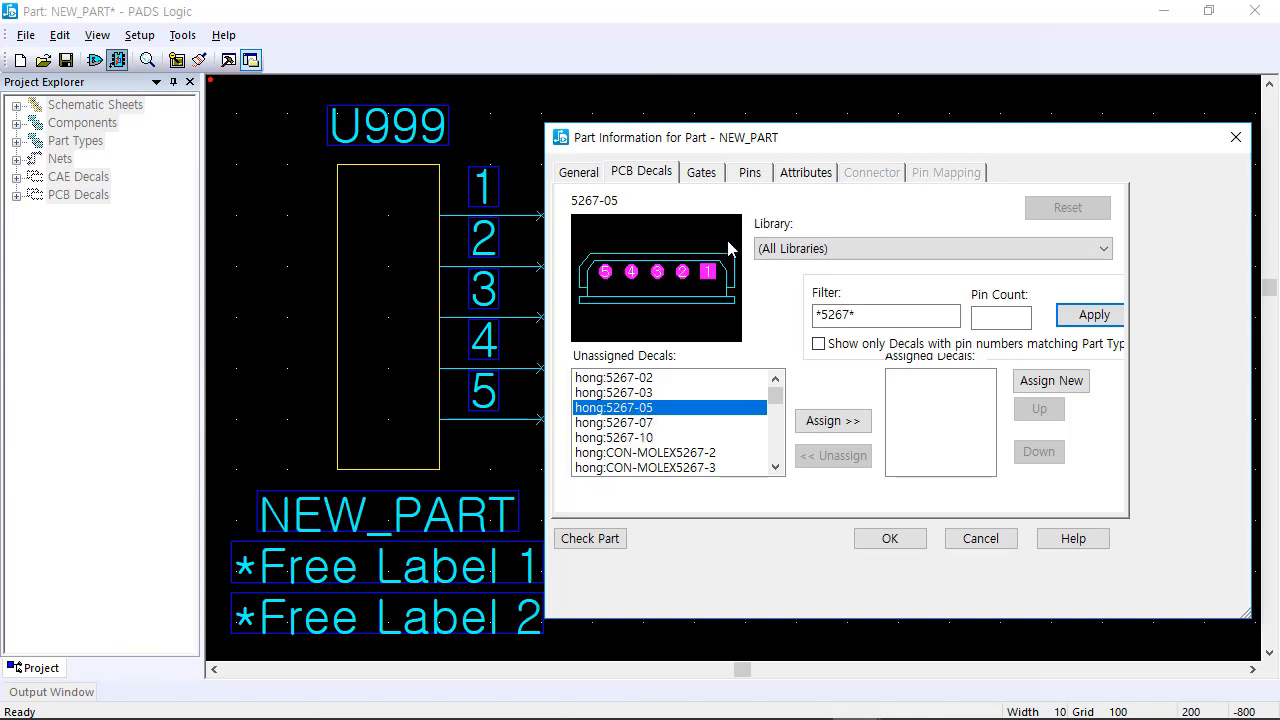
left_click(638, 424)
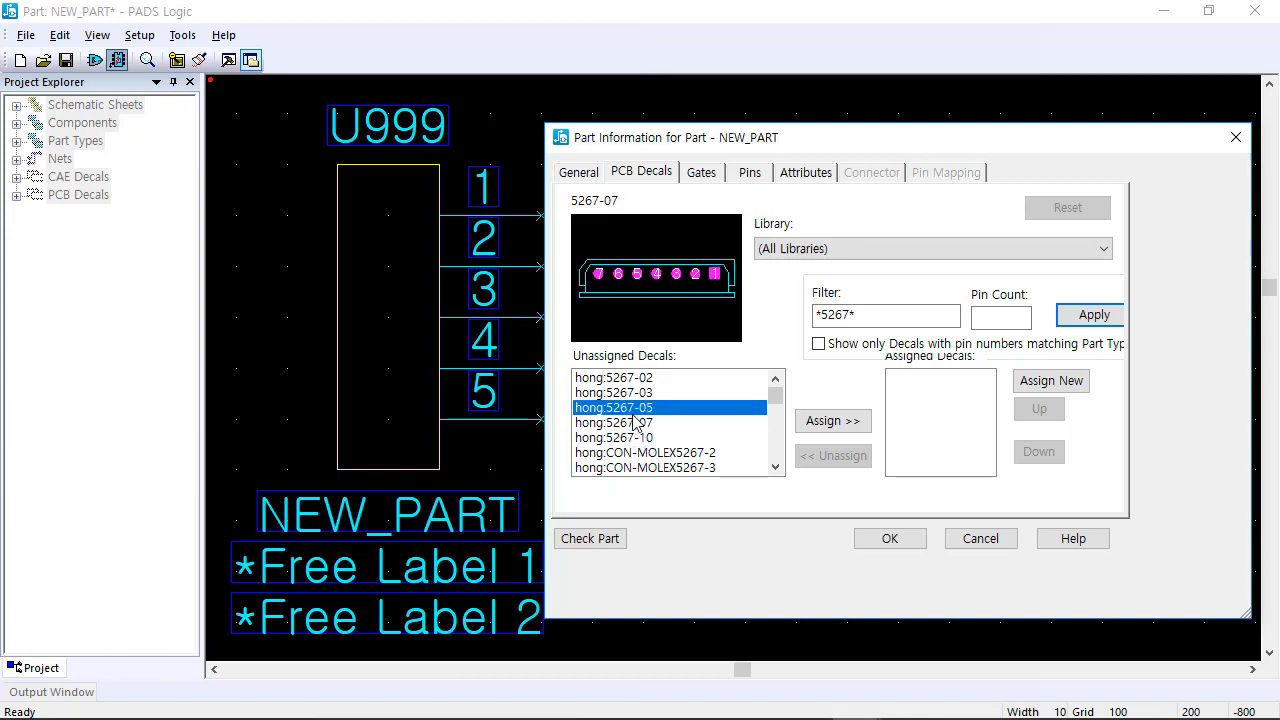
left_click(637, 409)
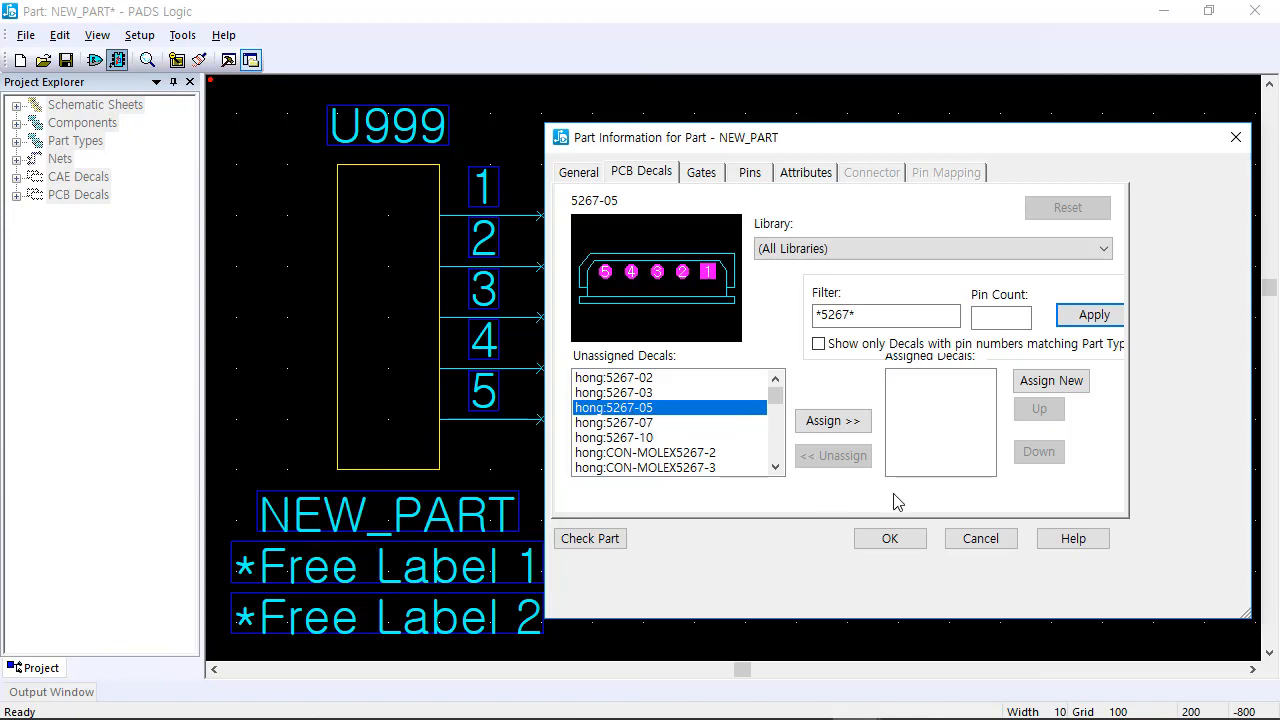
left_click(640, 380)
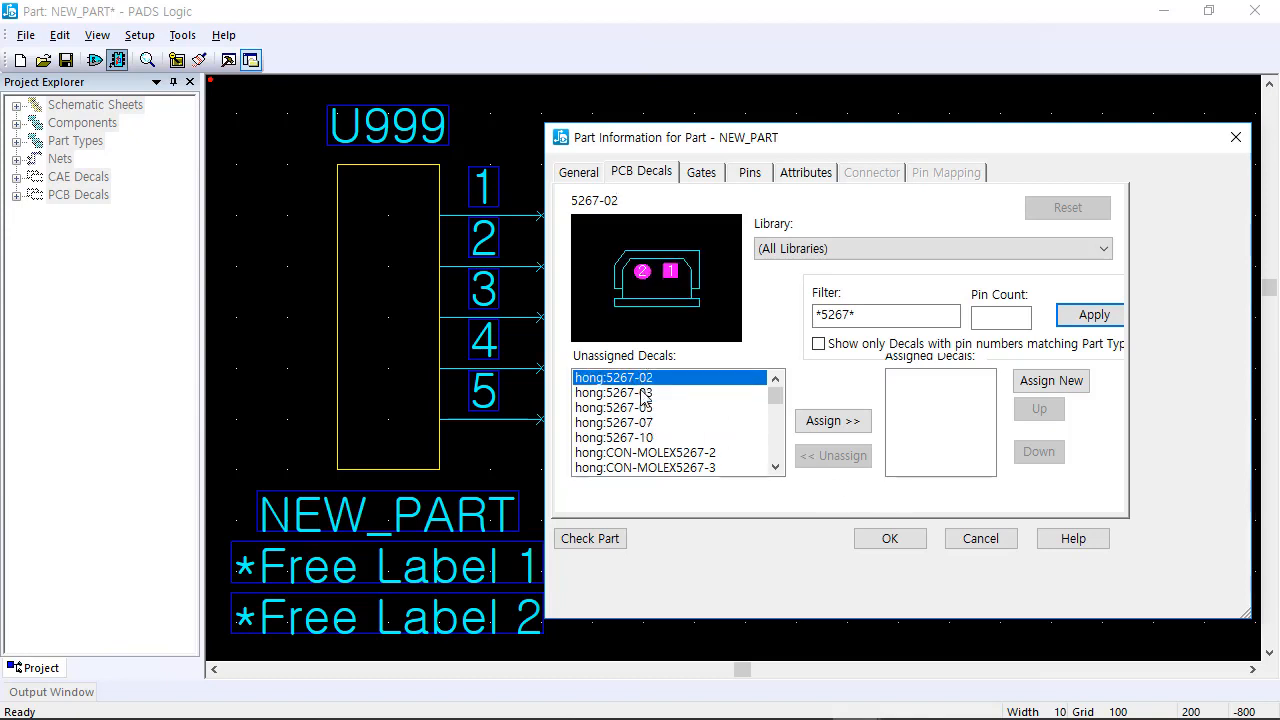
left_click(640, 393)
left_click(636, 408)
left_click(632, 423)
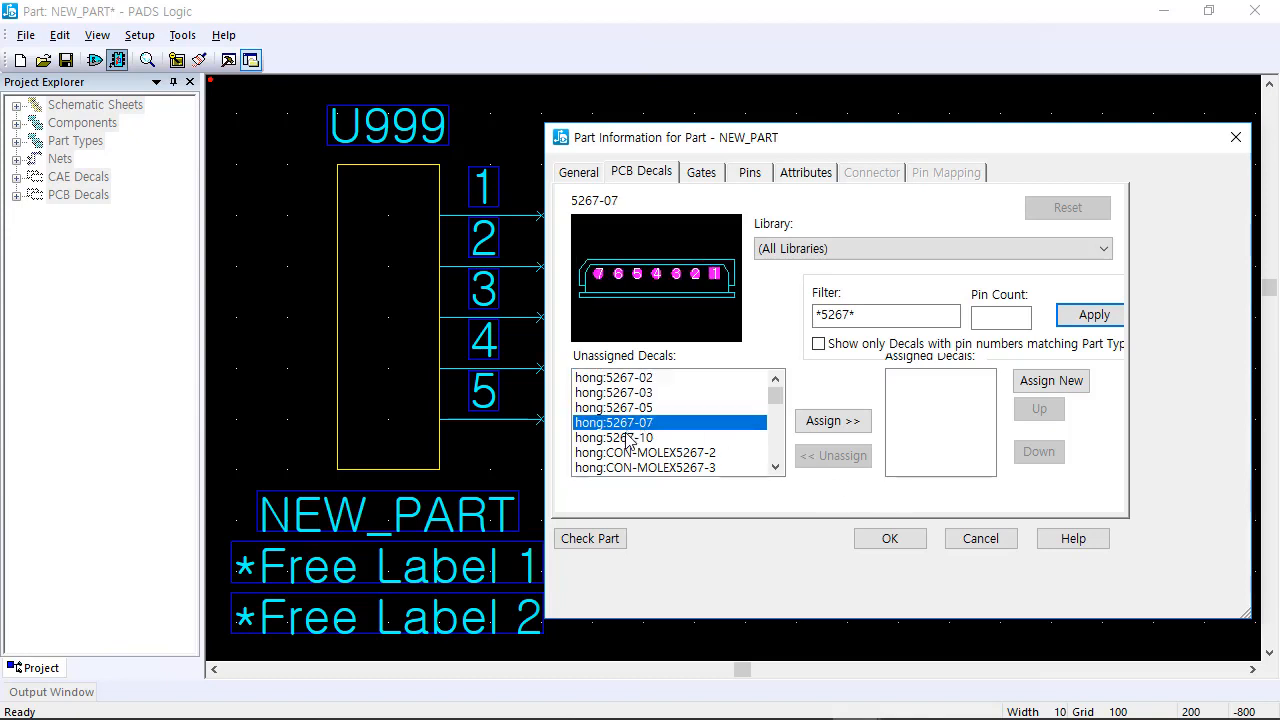
left_click(627, 434)
key("Up")
key("Up")
key("Up")
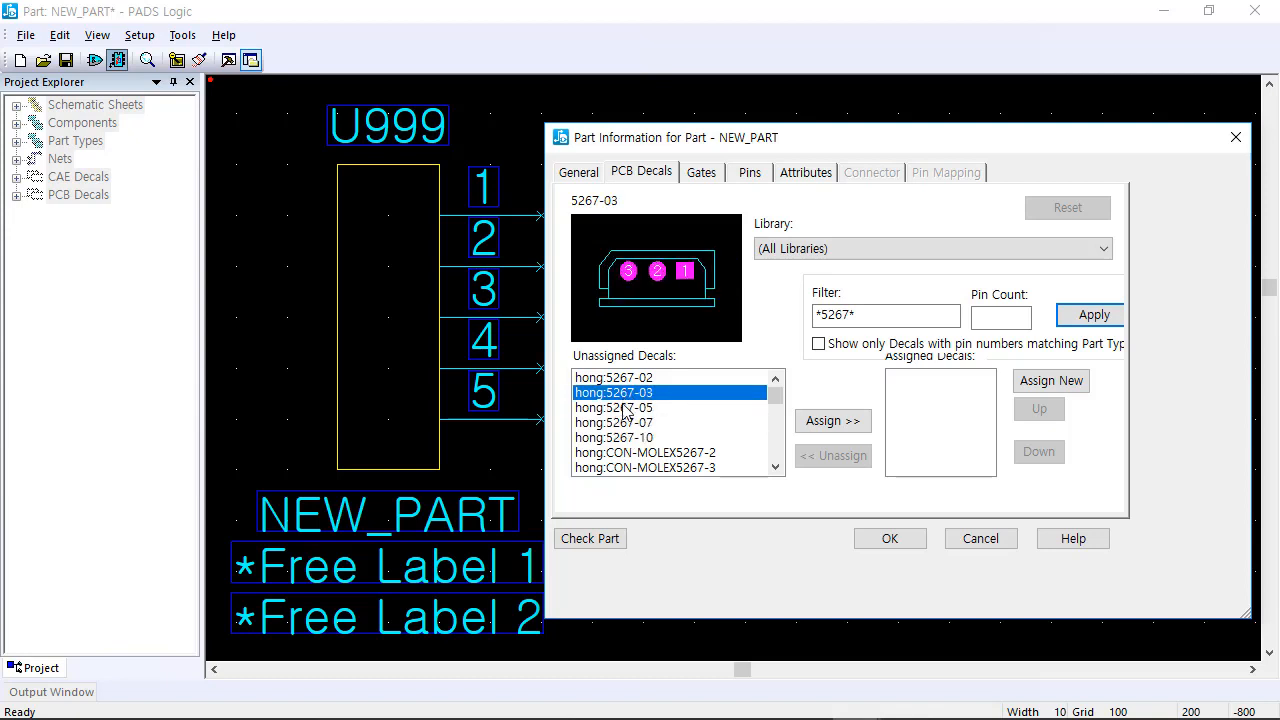
key("Down")
left_click(627, 422)
left_click(684, 438)
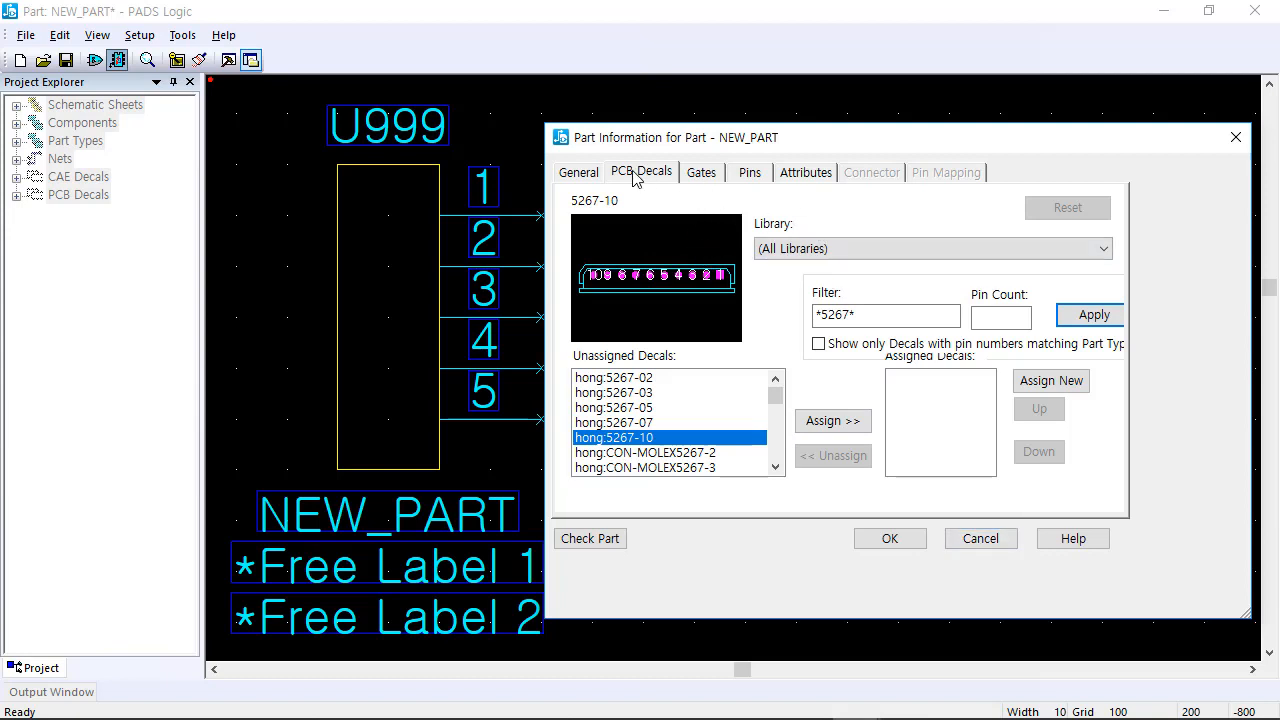
Step: Check the general part information, accept it, and save the part as CON5 in the hong library, overwriting the existing part type
left_click(580, 174)
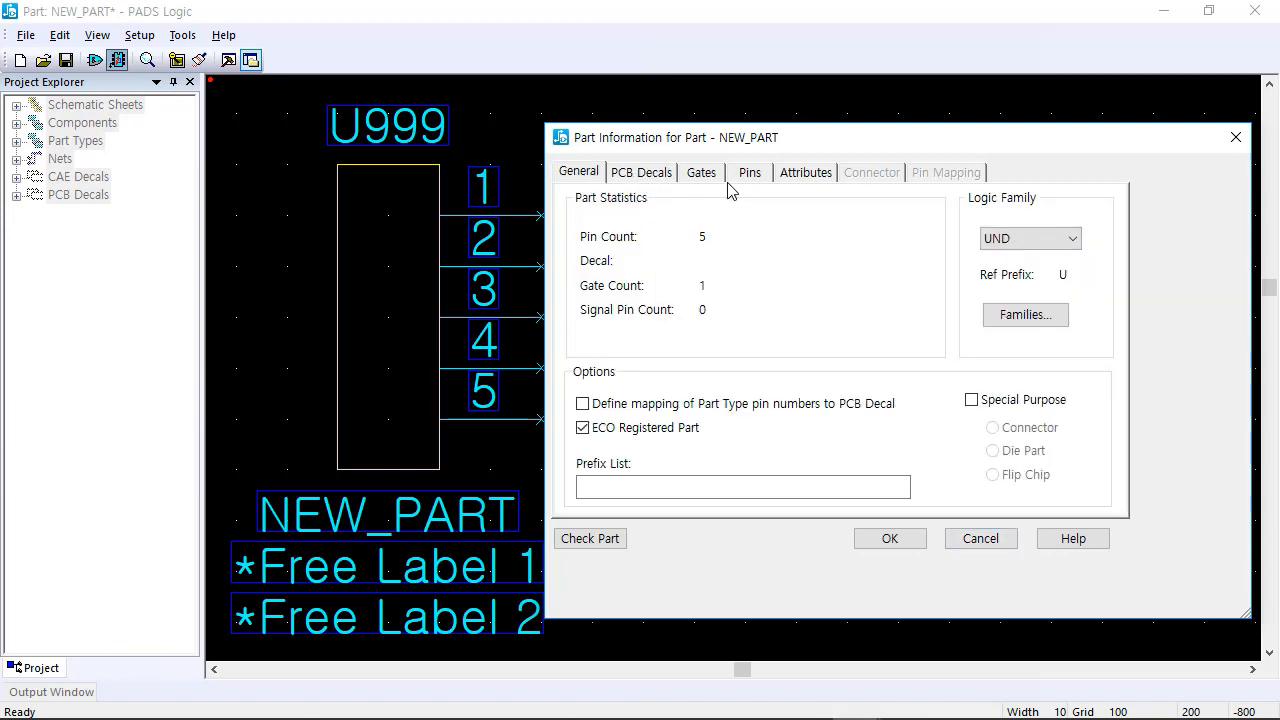
left_click(891, 540)
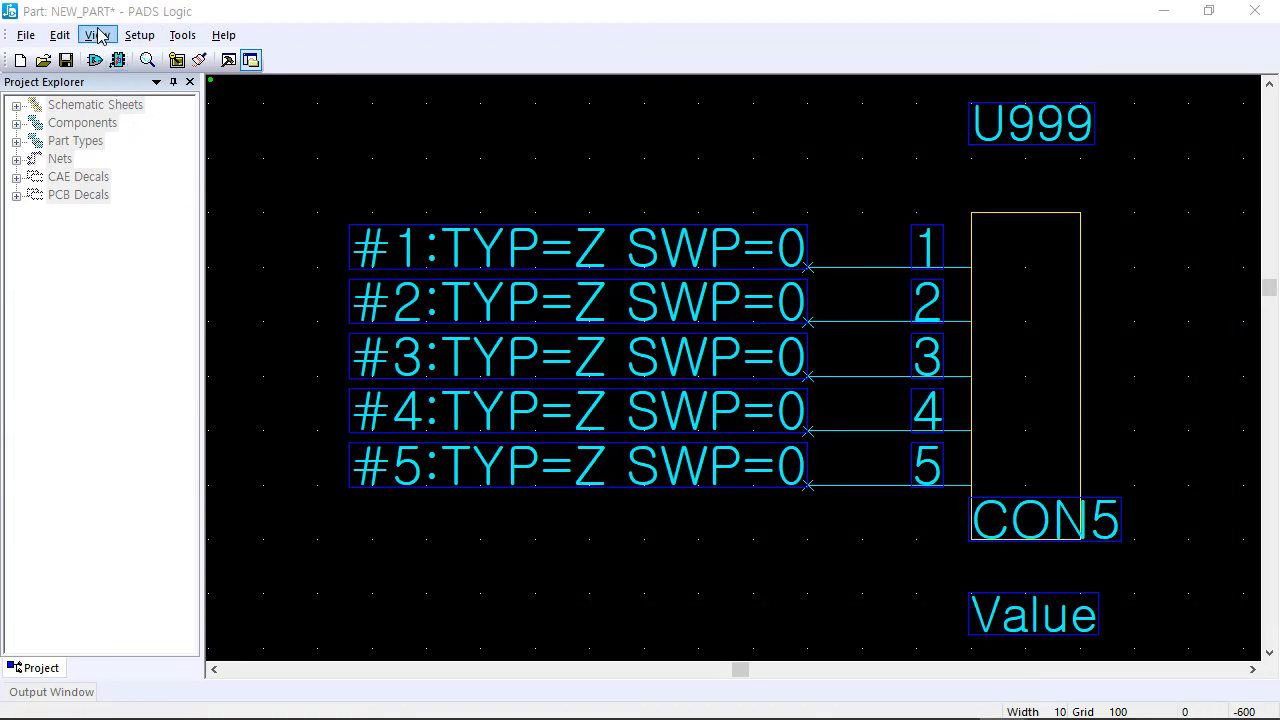
left_click(26, 35)
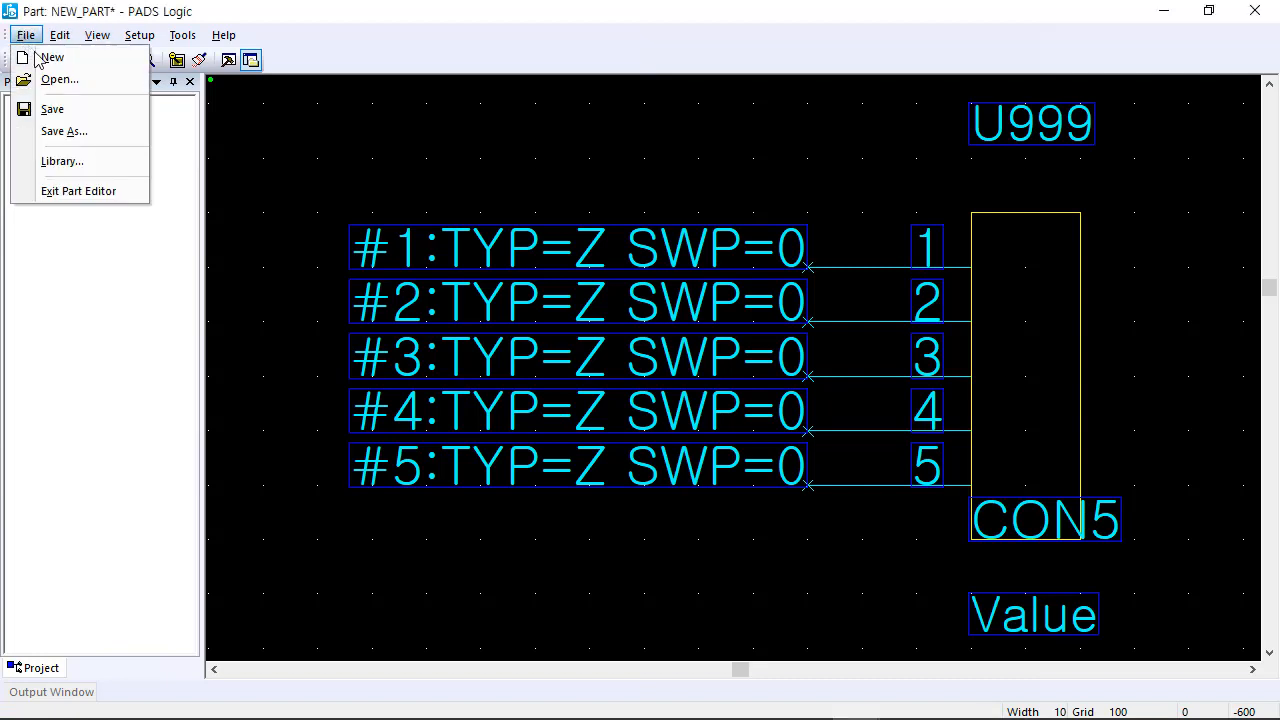
left_click(88, 130)
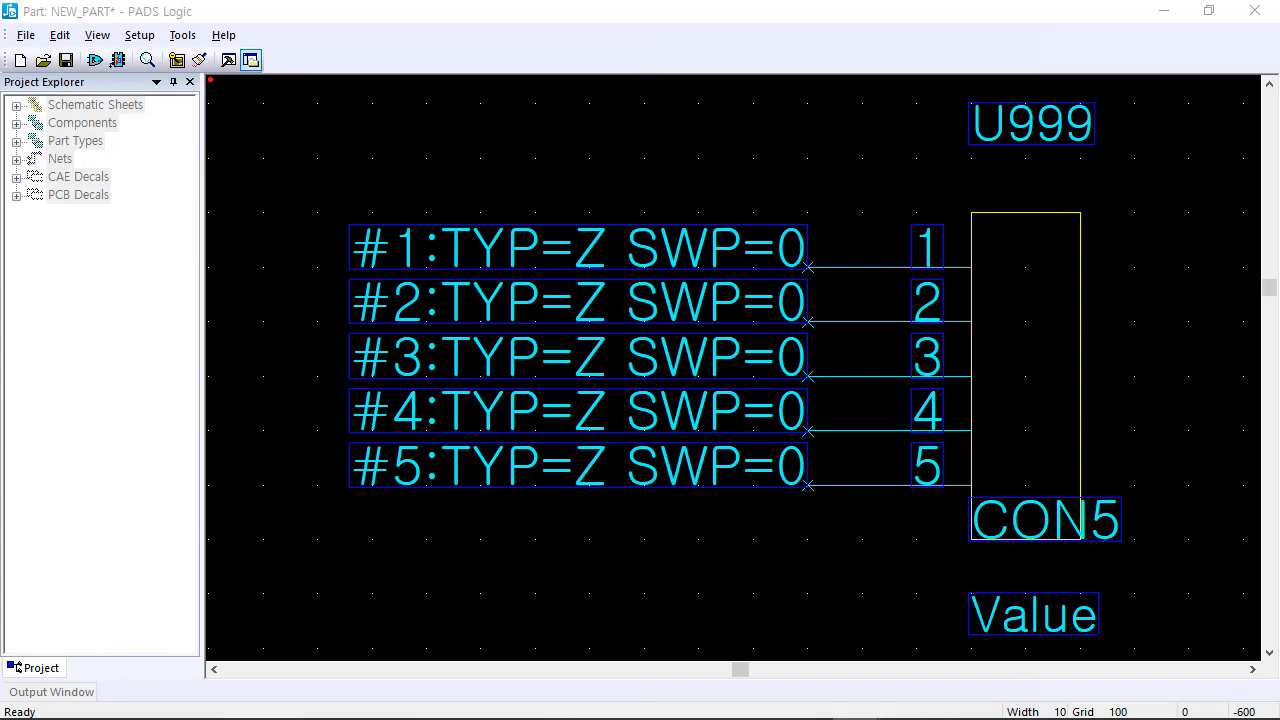
left_click_drag(0, 480, 639, 275)
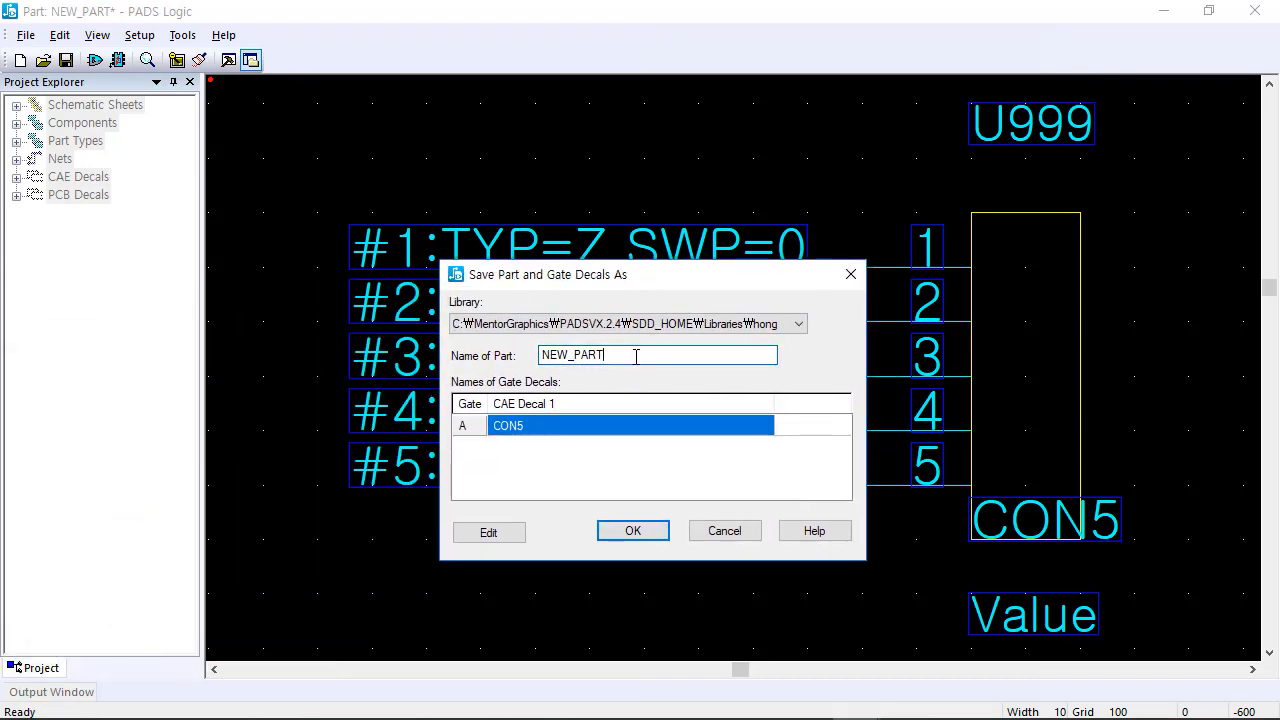
left_click_drag(638, 355, 500, 354)
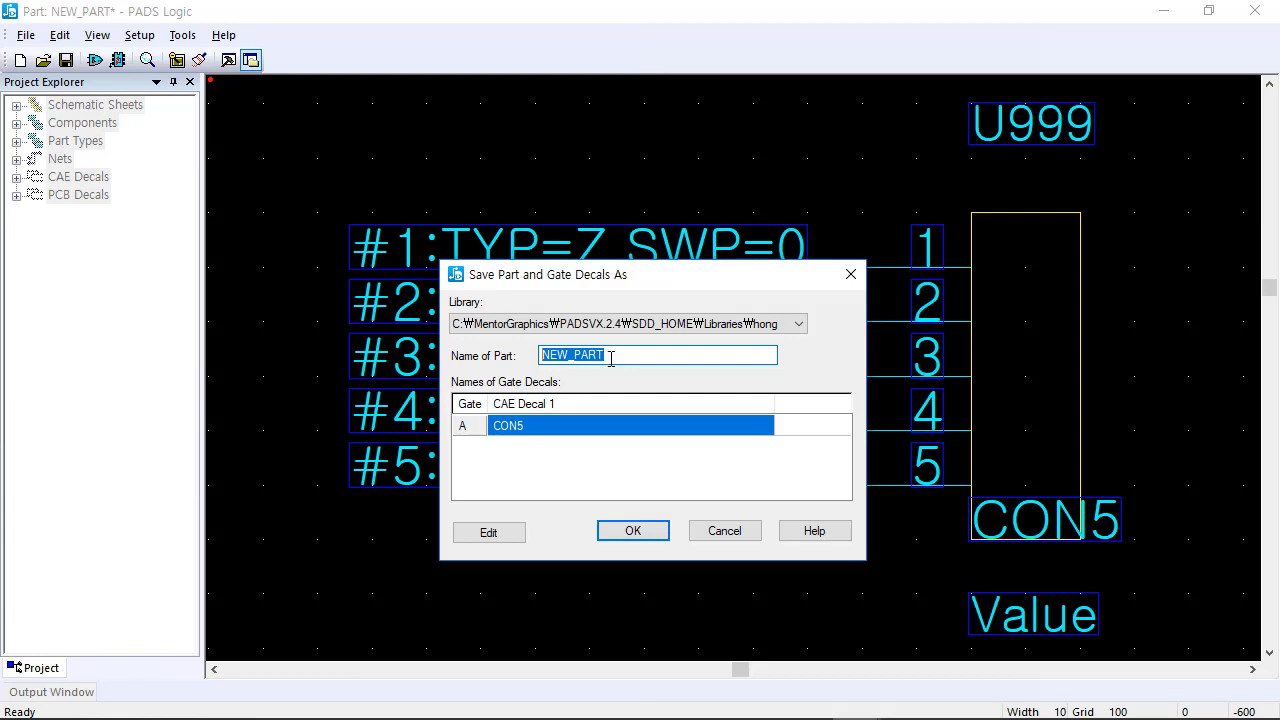
type("CON5")
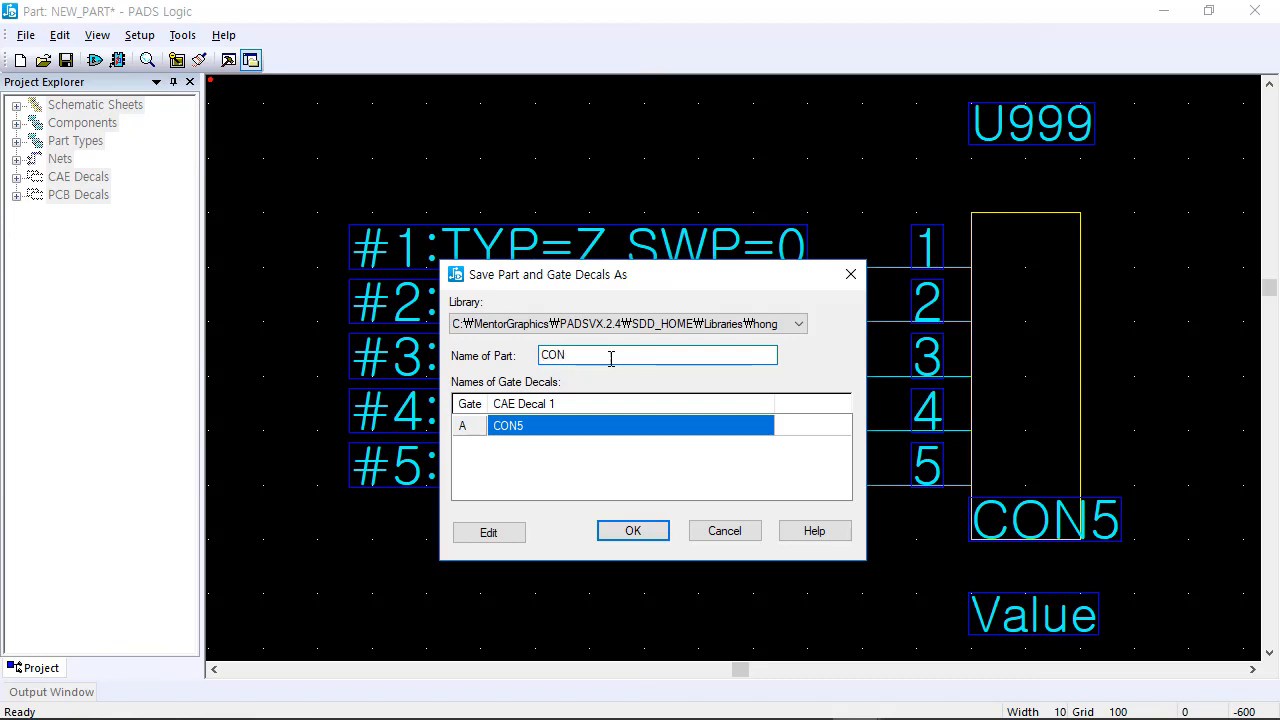
left_click(633, 531)
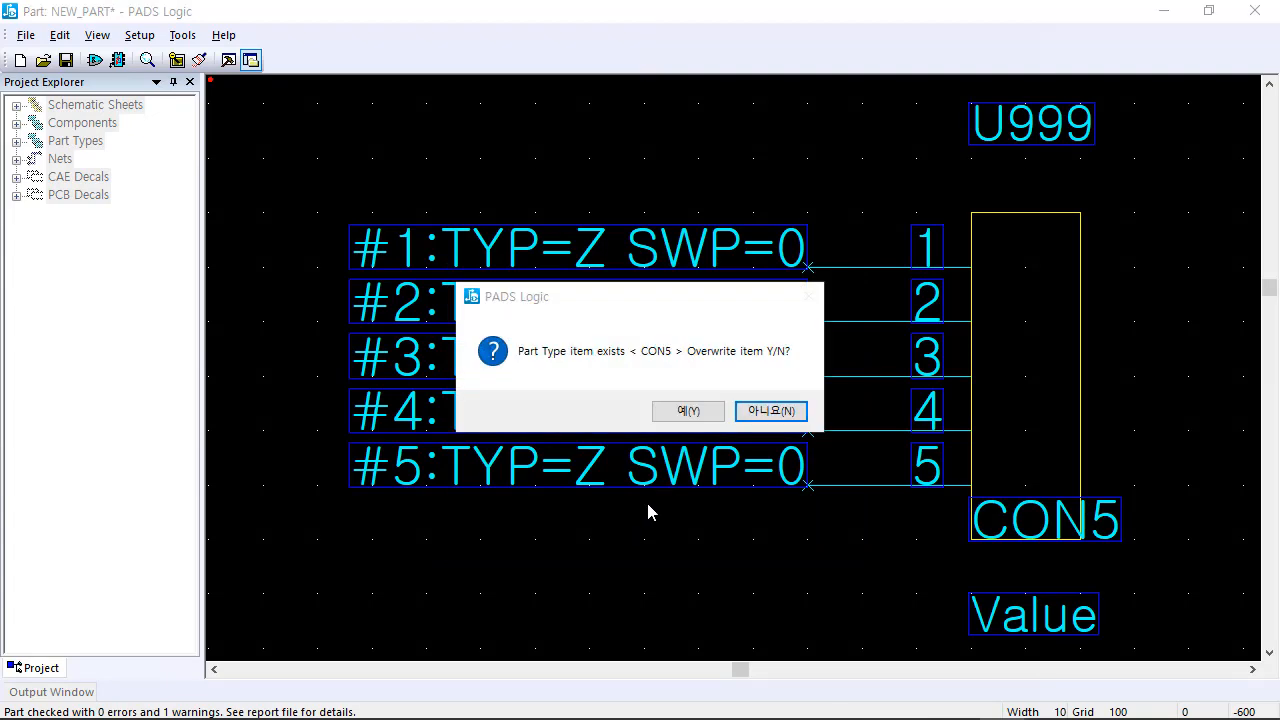
left_click(686, 416)
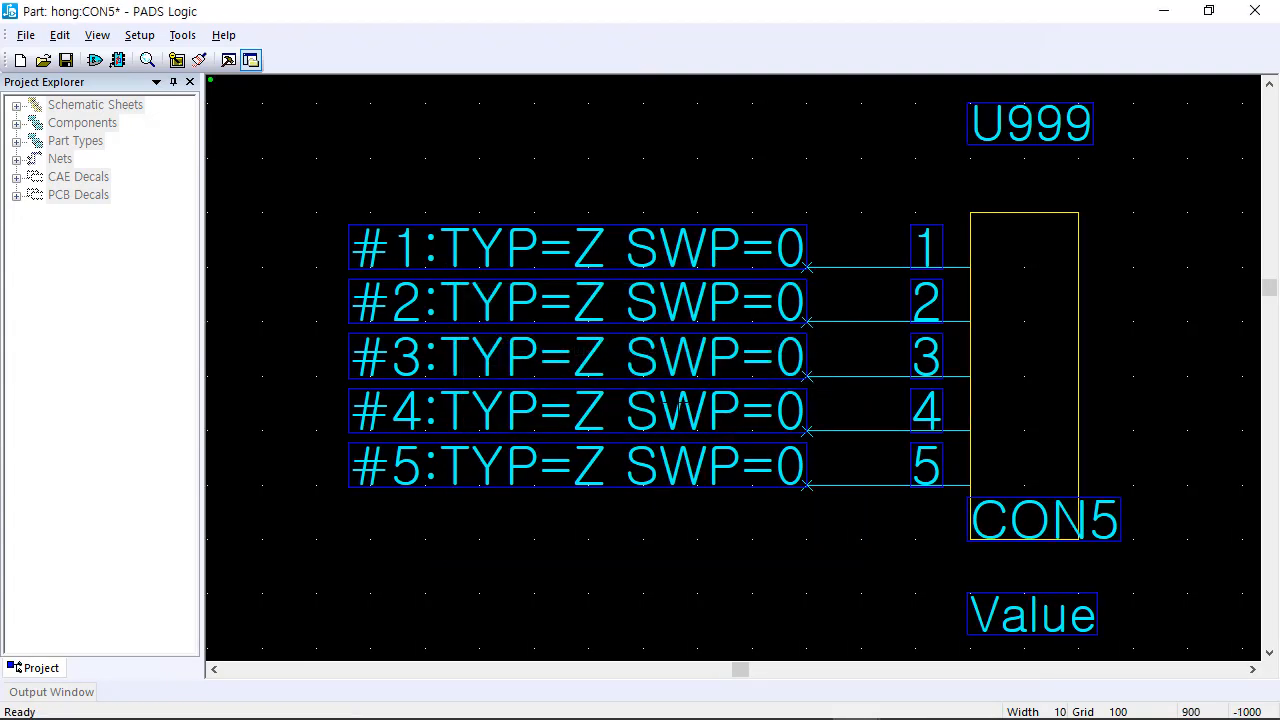
Step: Exit the Part Editor to the schematic, and reopen the Part Editor with a new part
left_click(1257, 12)
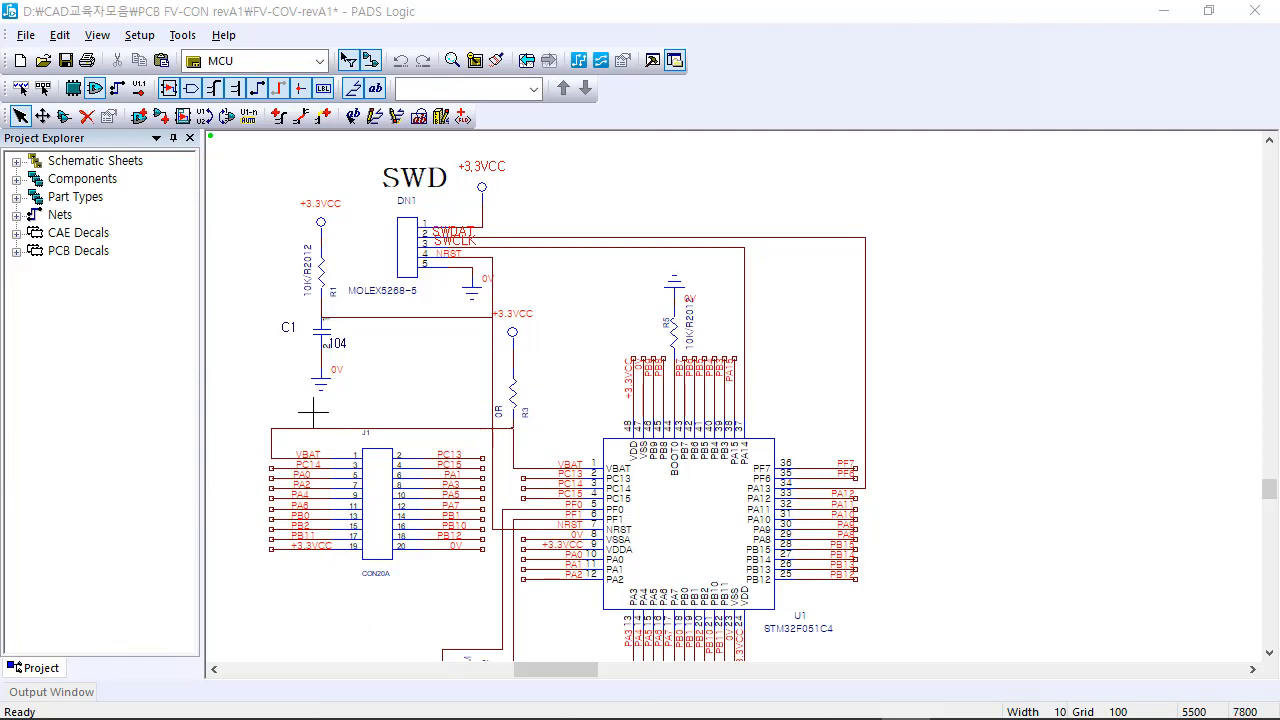
left_click(182, 36)
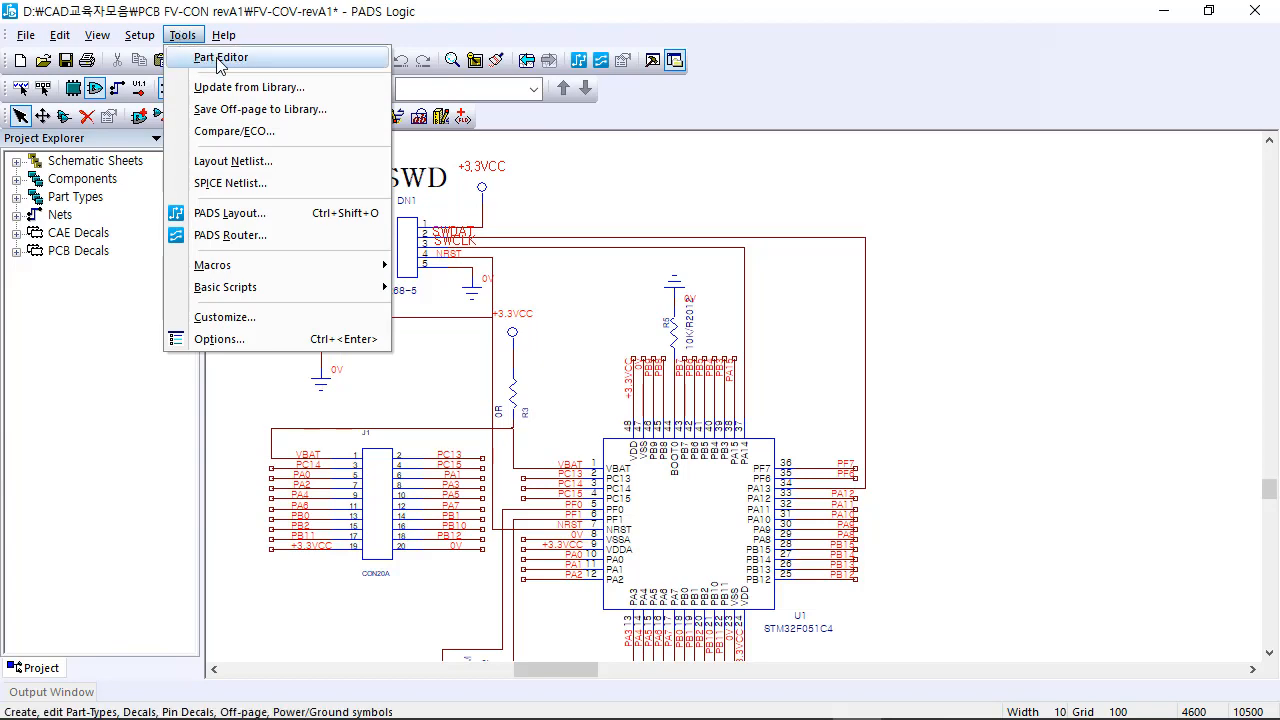
left_click(182, 35)
left_click(25, 35)
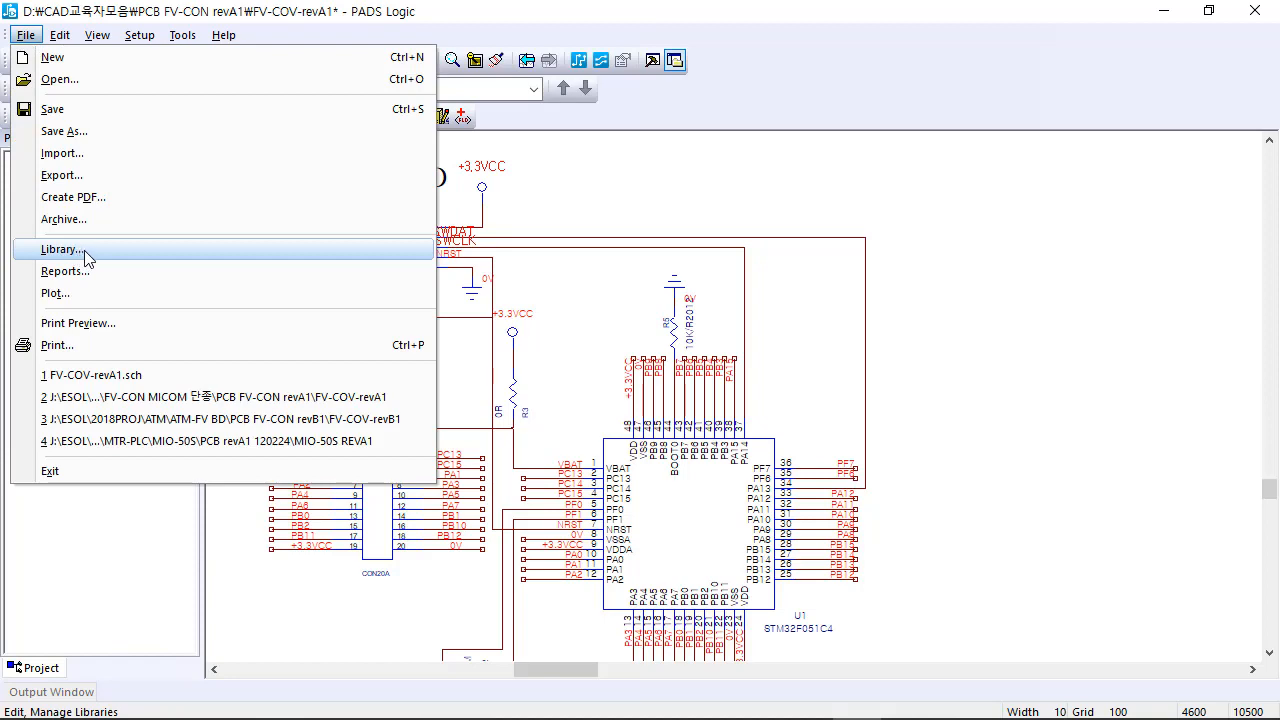
mouse_move(186, 40)
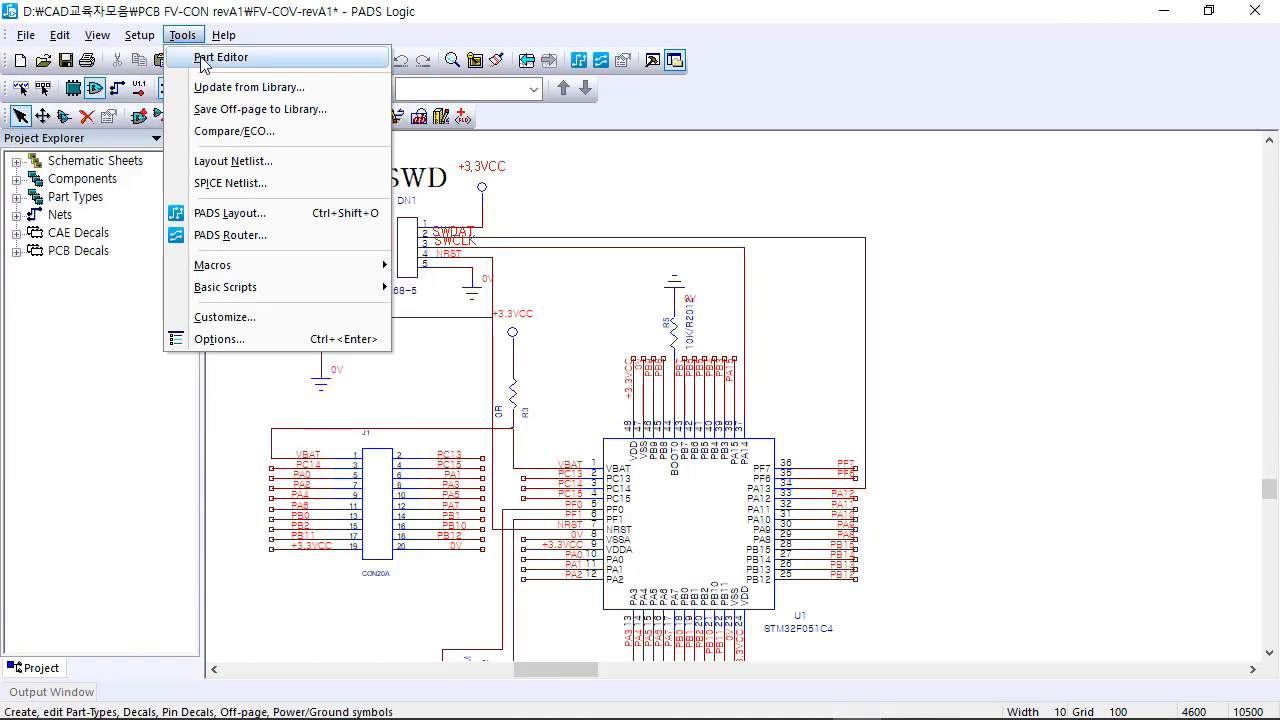
left_click(203, 59)
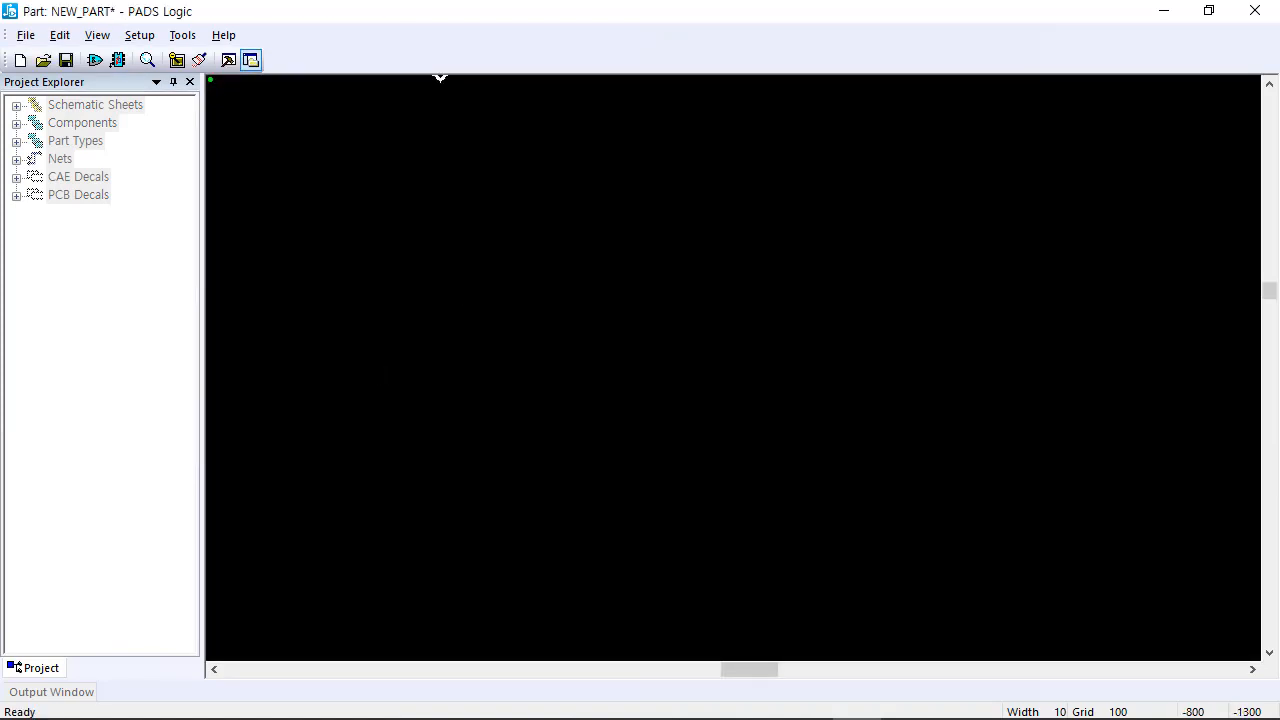
Step: Create a new gate decal named HEADER_20 for Gate A and open it for editing
left_click(95, 60)
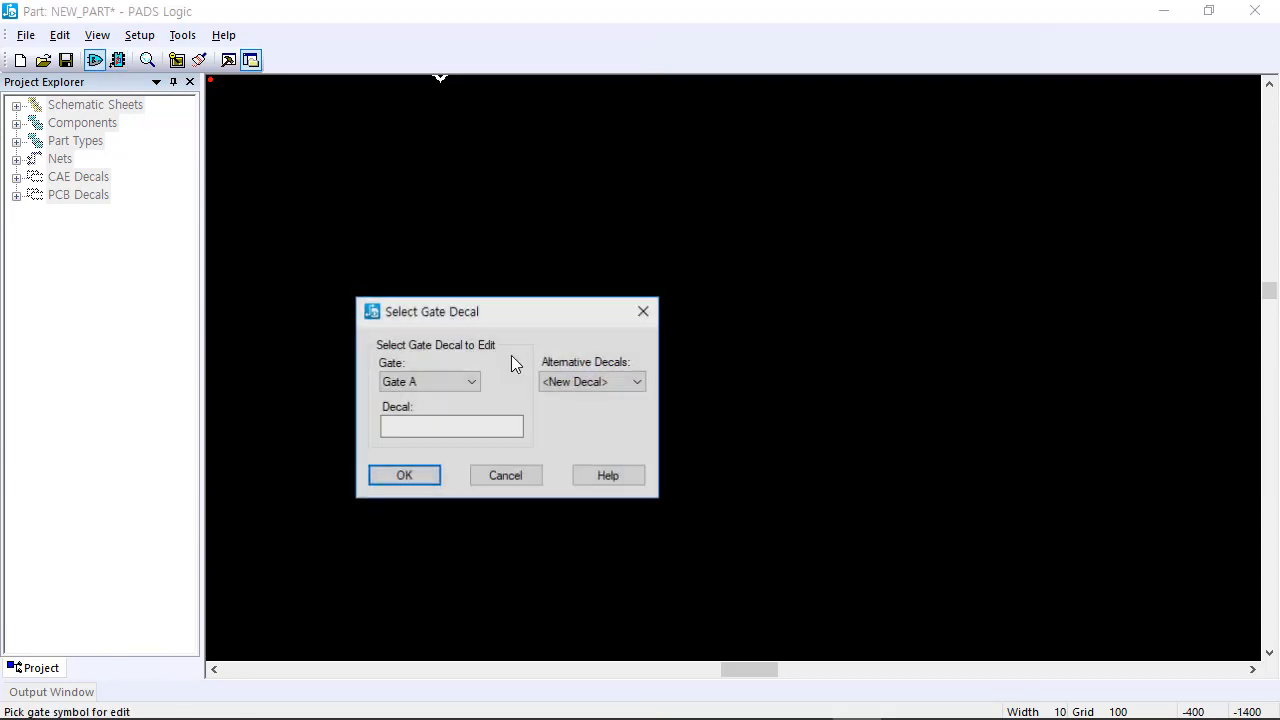
left_click(440, 427)
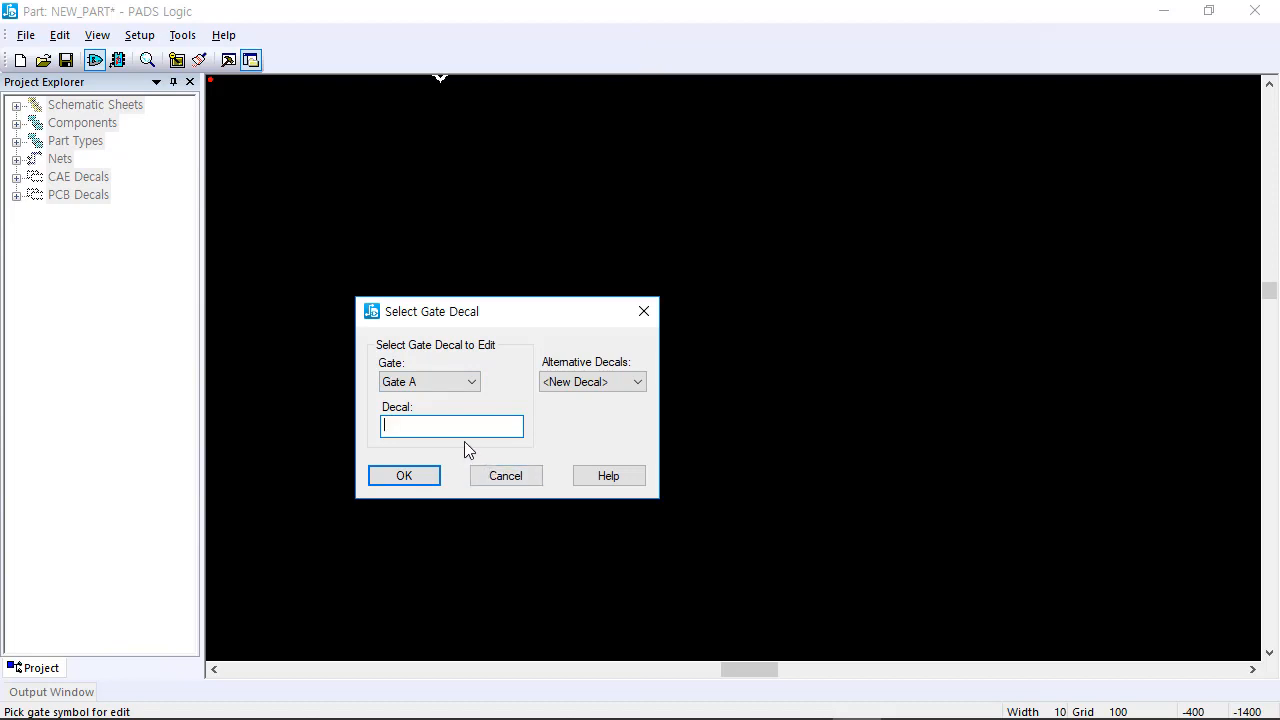
type("HEADER_20")
left_click(421, 484)
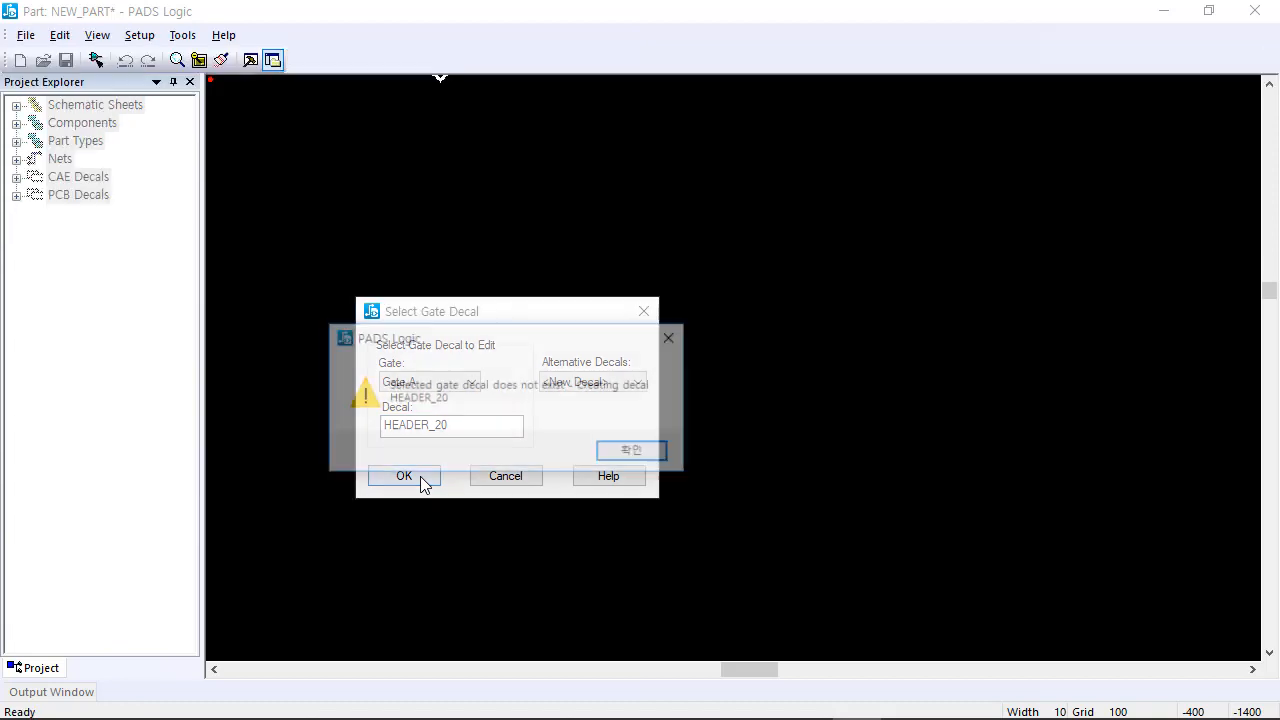
left_click(649, 452)
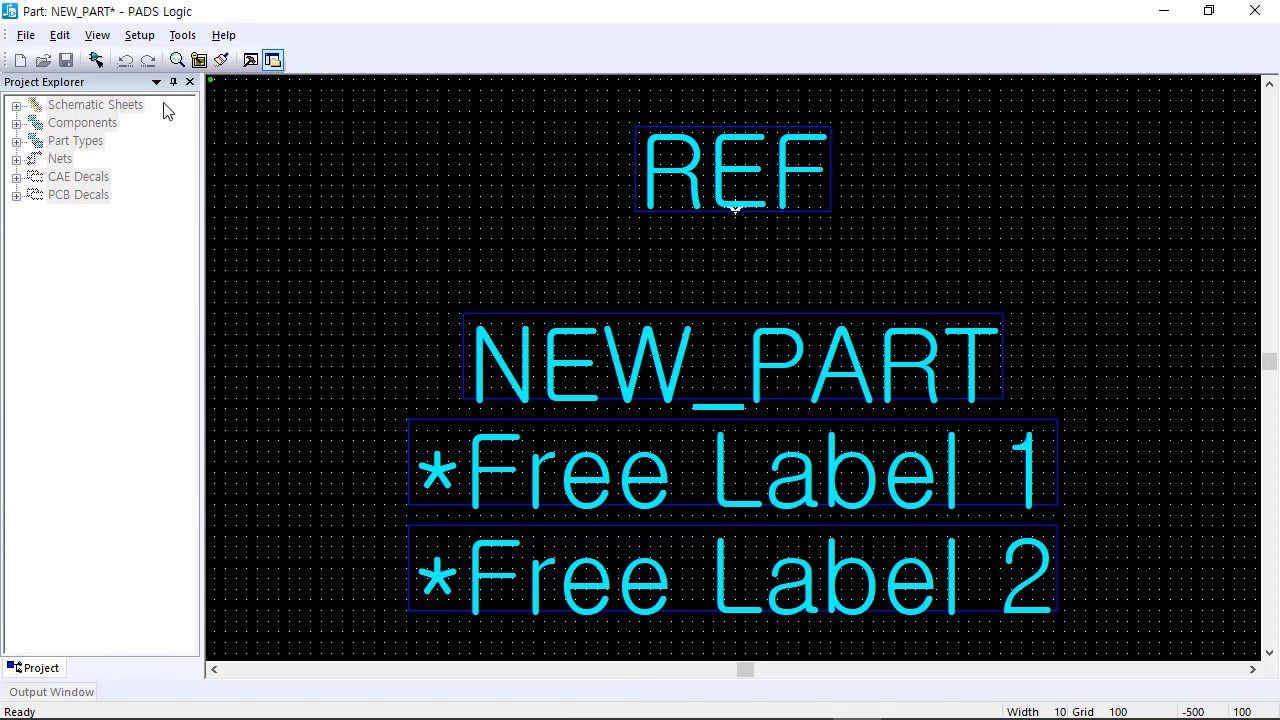
Step: Start the CAE Decal Wizard and set the upper and lower pin counts to 0
left_click(95, 61)
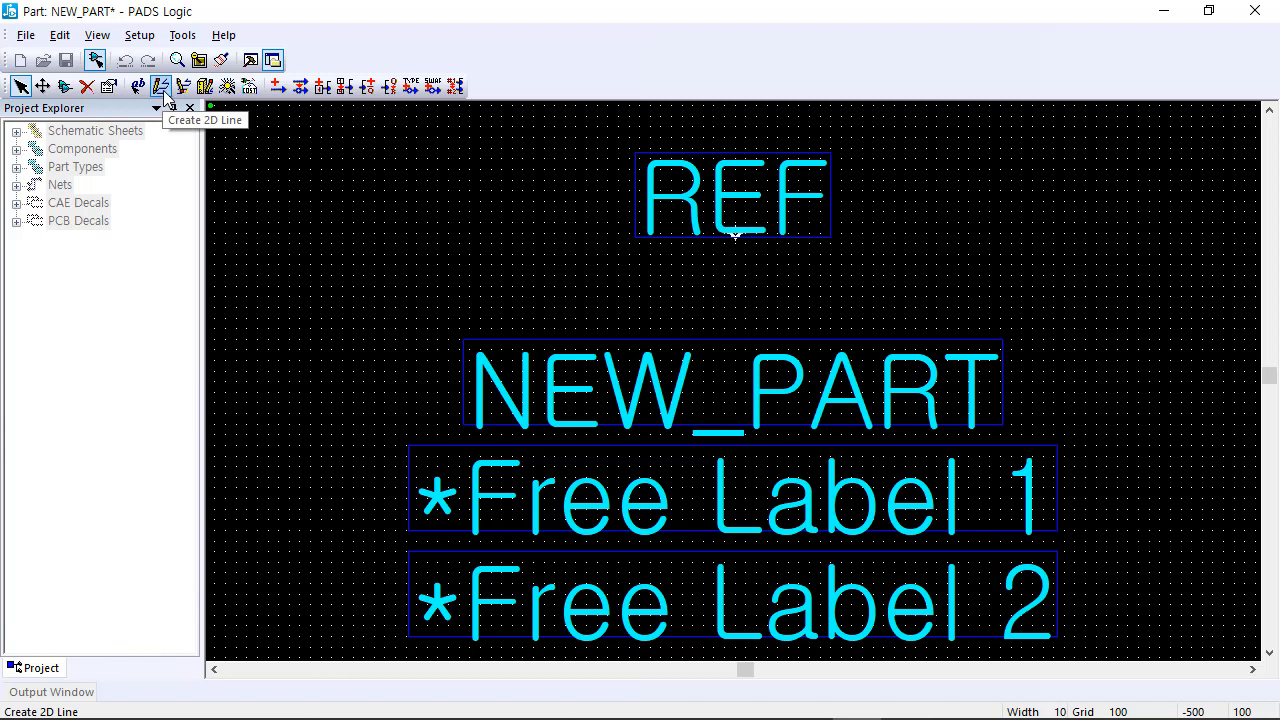
left_click(227, 87)
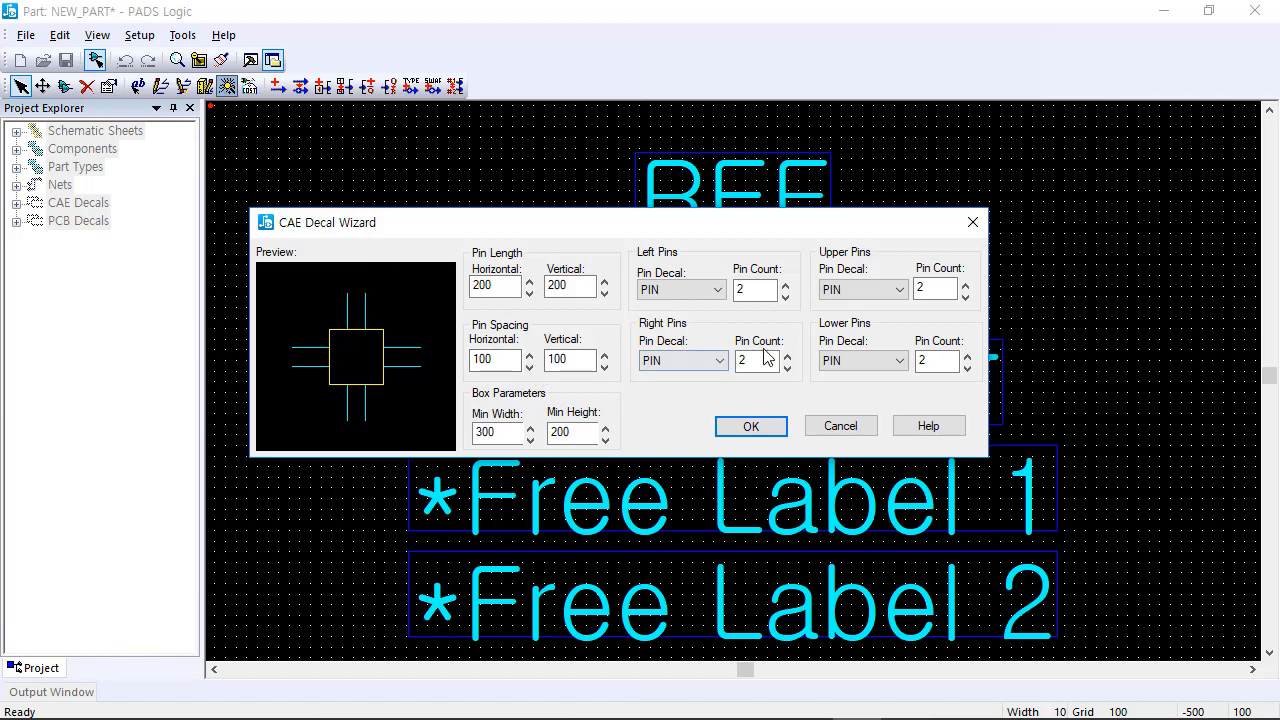
left_click(937, 291)
key("BackSpace")
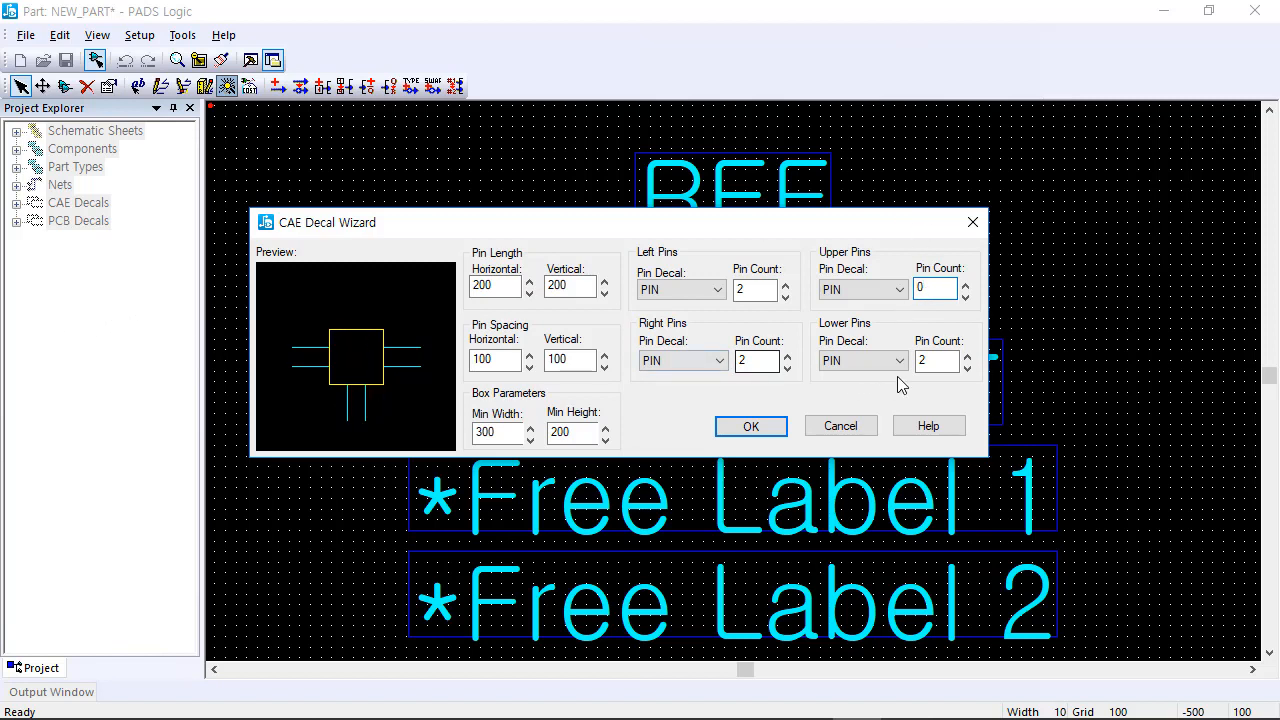
double_click(937, 363)
type("0")
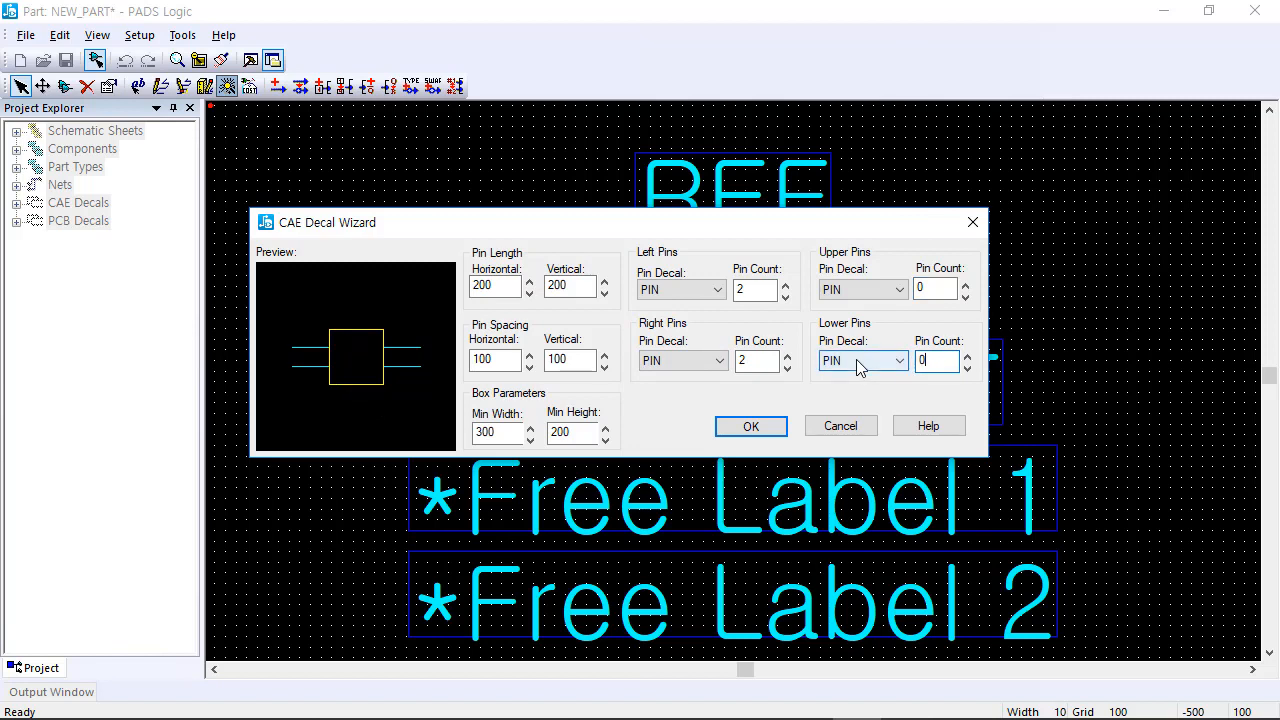
Step: Set the wizard's left and right pin counts to 10 each
double_click(744, 291)
type("10")
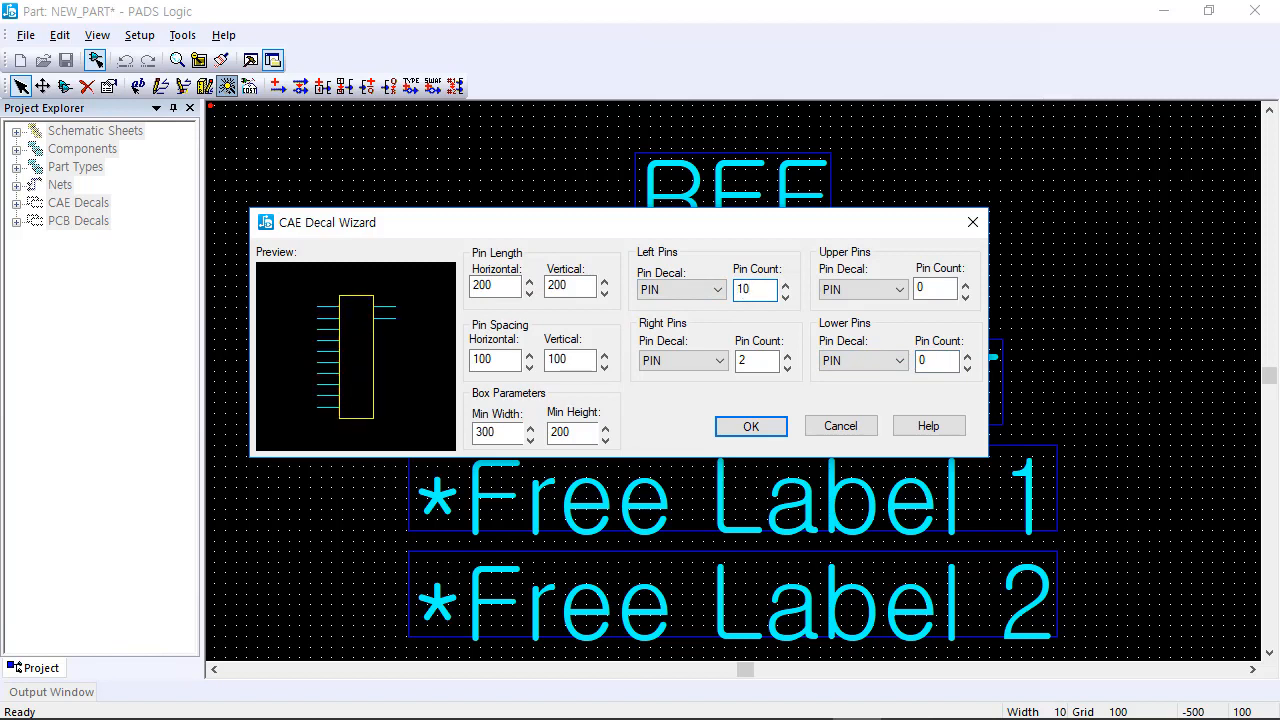
left_click(752, 362)
key("BackSpace")
type("10")
Step: Try a minimum box width of 400, set it to 200 instead, and generate the decal
double_click(503, 430)
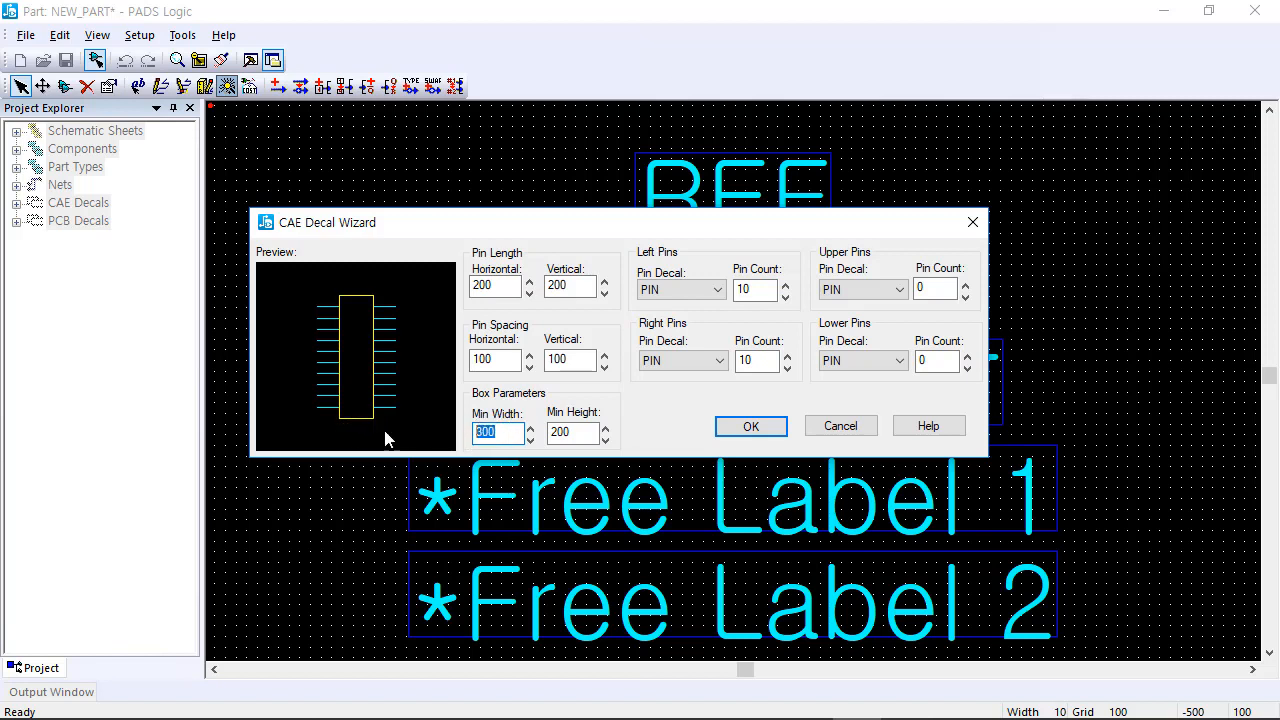
type("400")
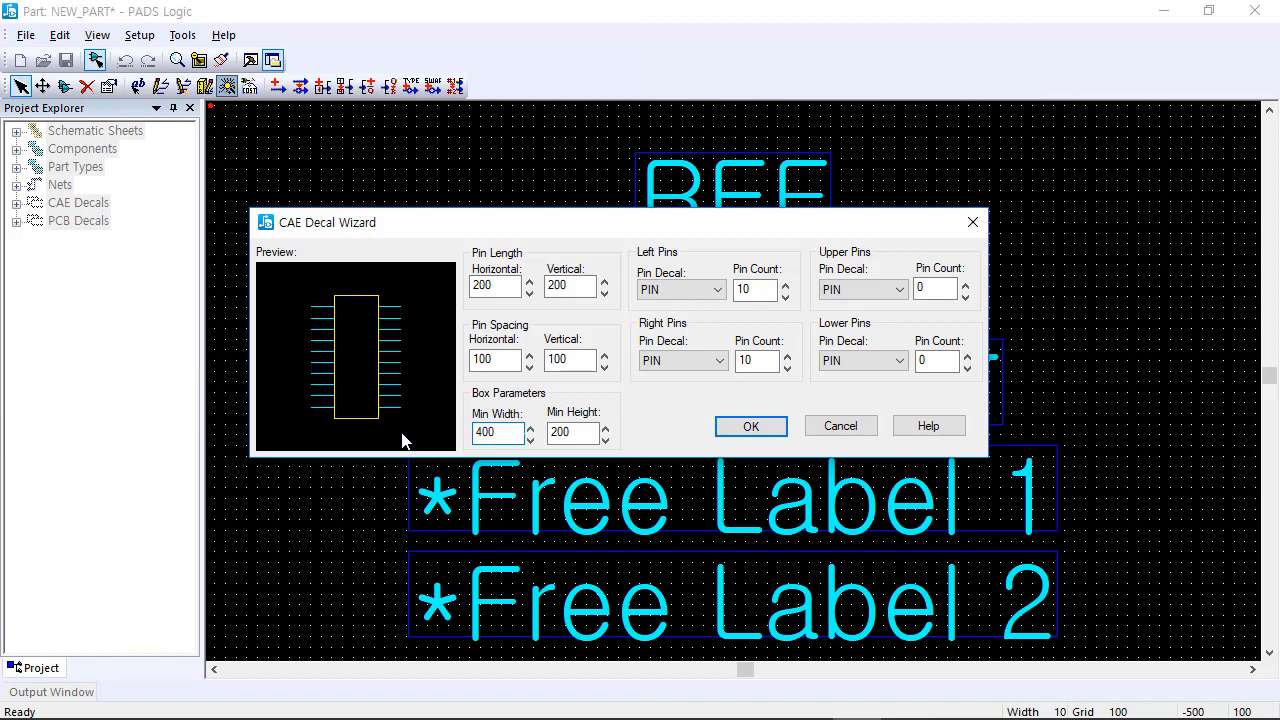
left_click_drag(517, 433, 475, 433)
type("200")
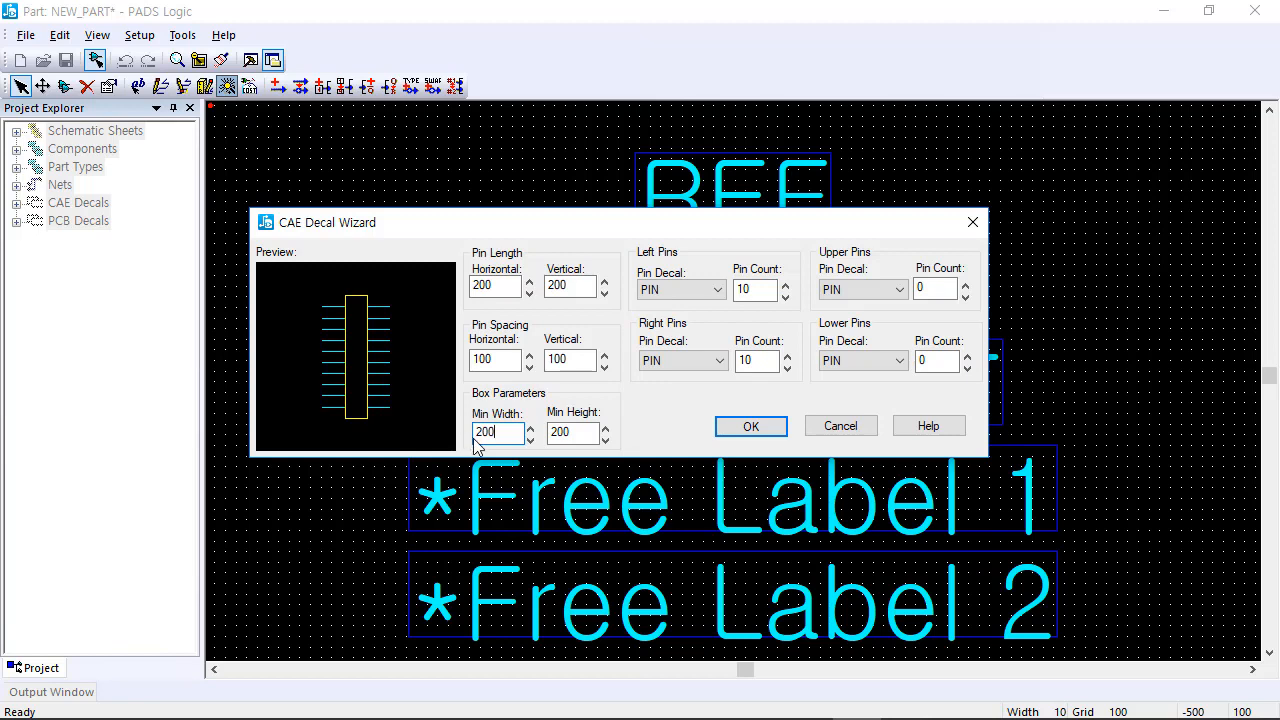
left_click(751, 427)
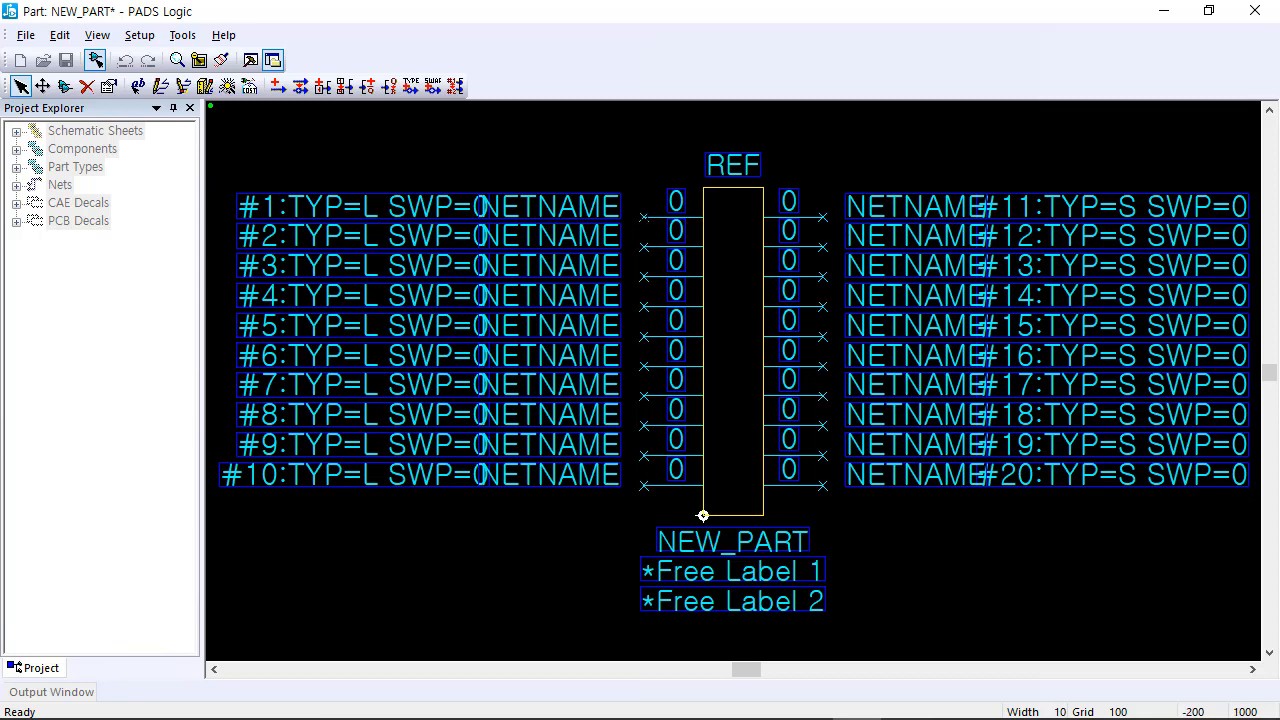
Step: Set the number of terminal #1, the uppermost pin on the decal's left side, to 1
left_click(646, 217)
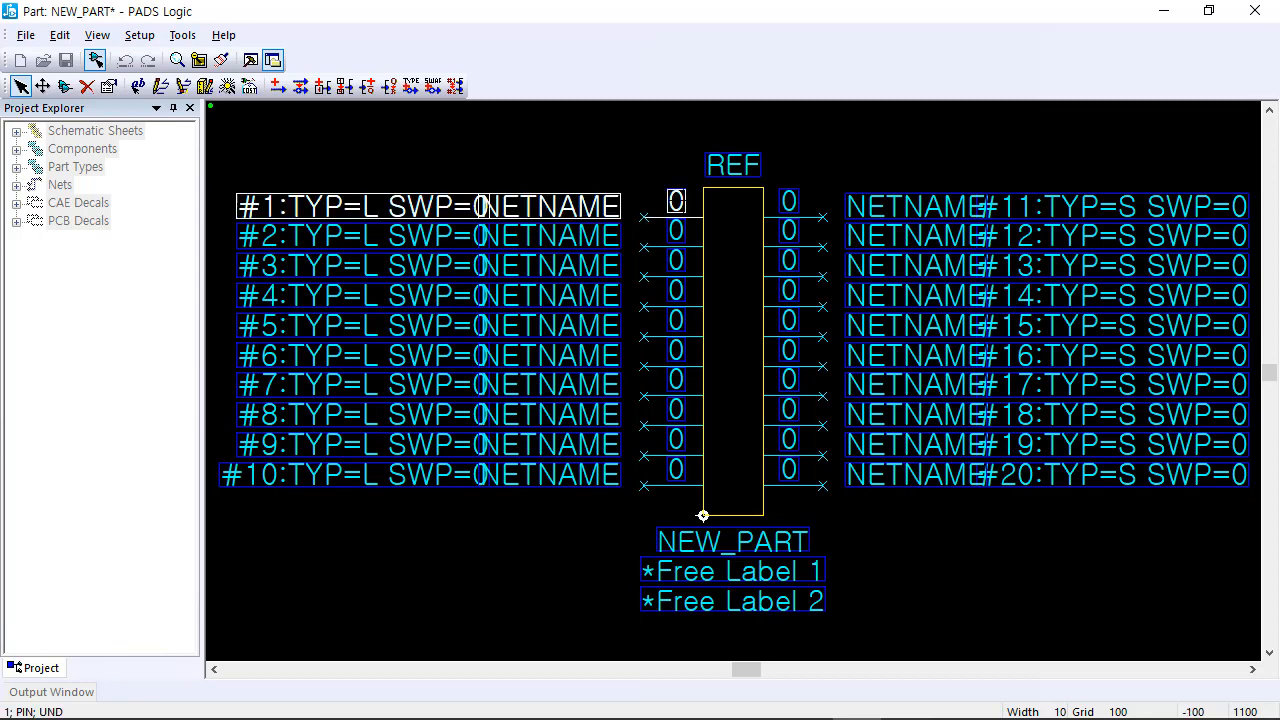
left_click(677, 202)
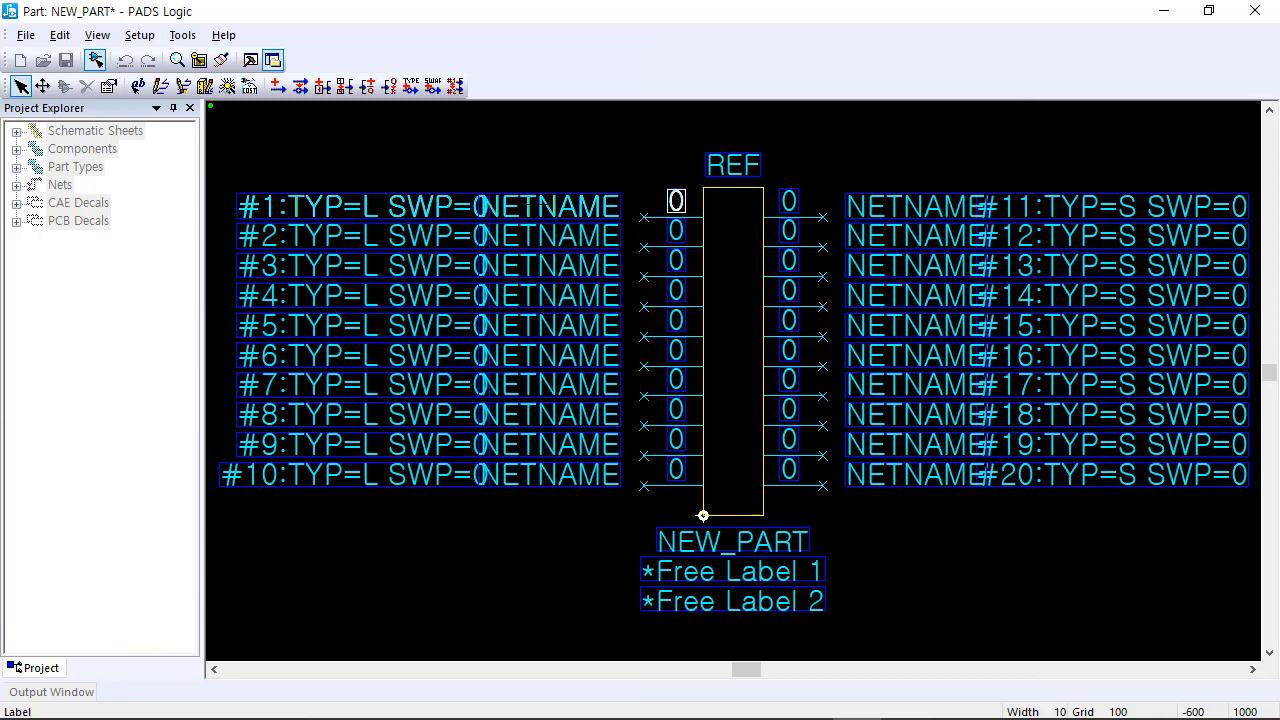
left_click(541, 204)
left_click(456, 207)
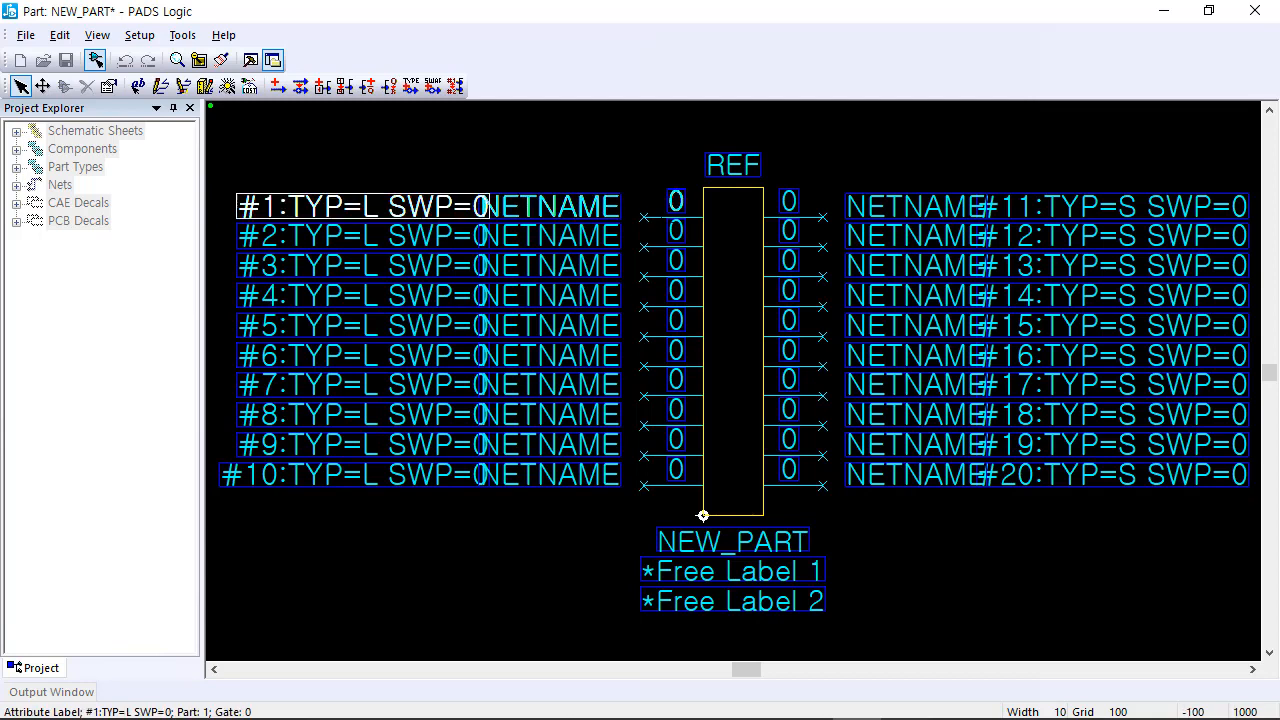
left_click(643, 217)
double_click(643, 217)
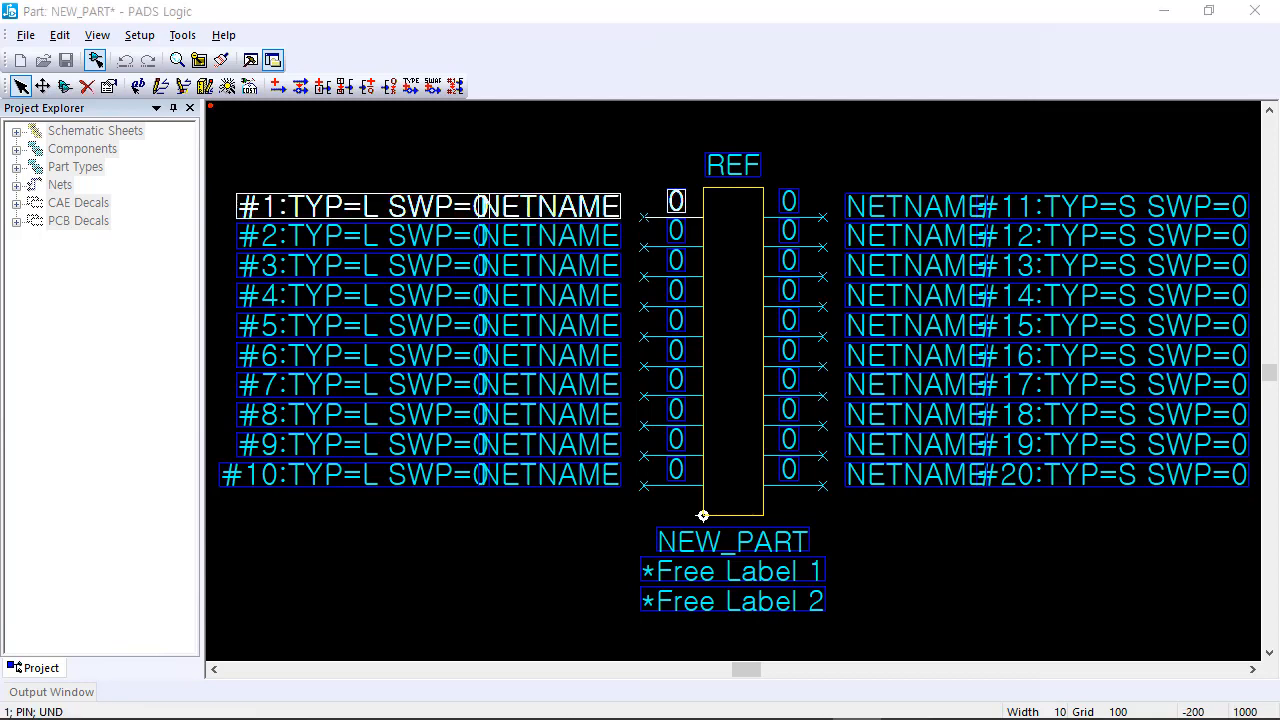
left_click_drag(680, 410, 612, 364)
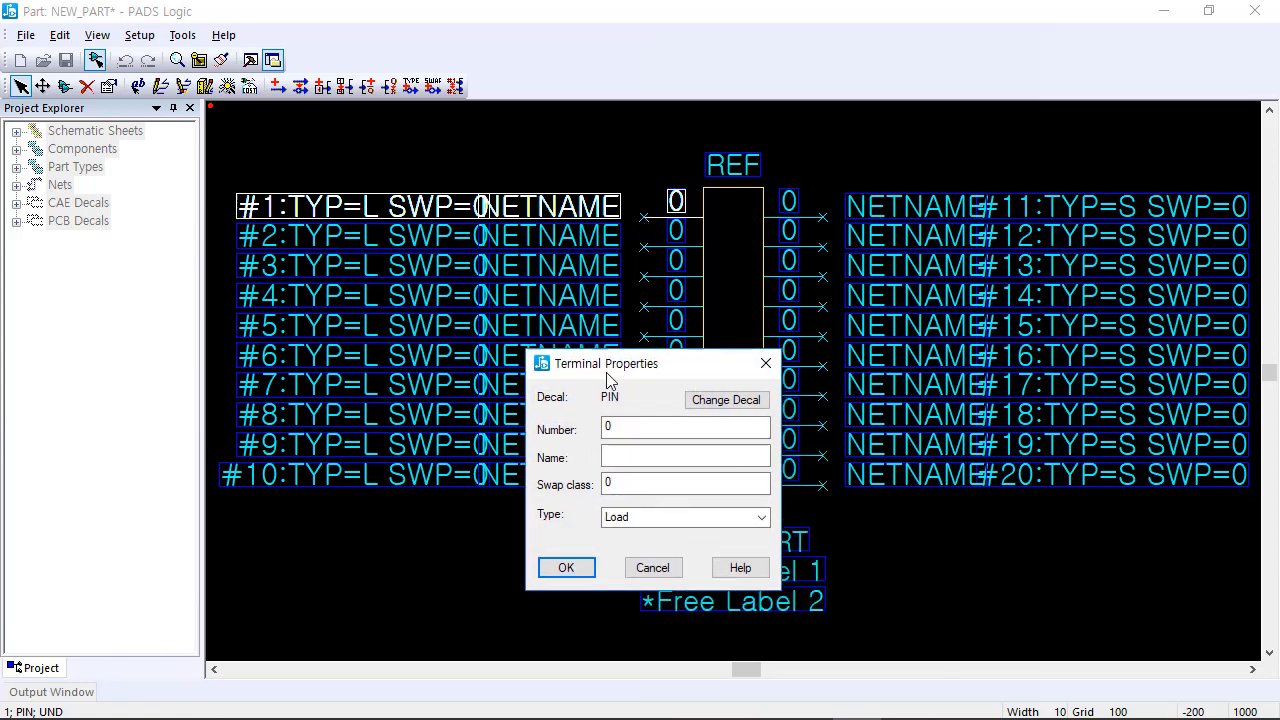
left_click(624, 430)
double_click(625, 434)
type("1")
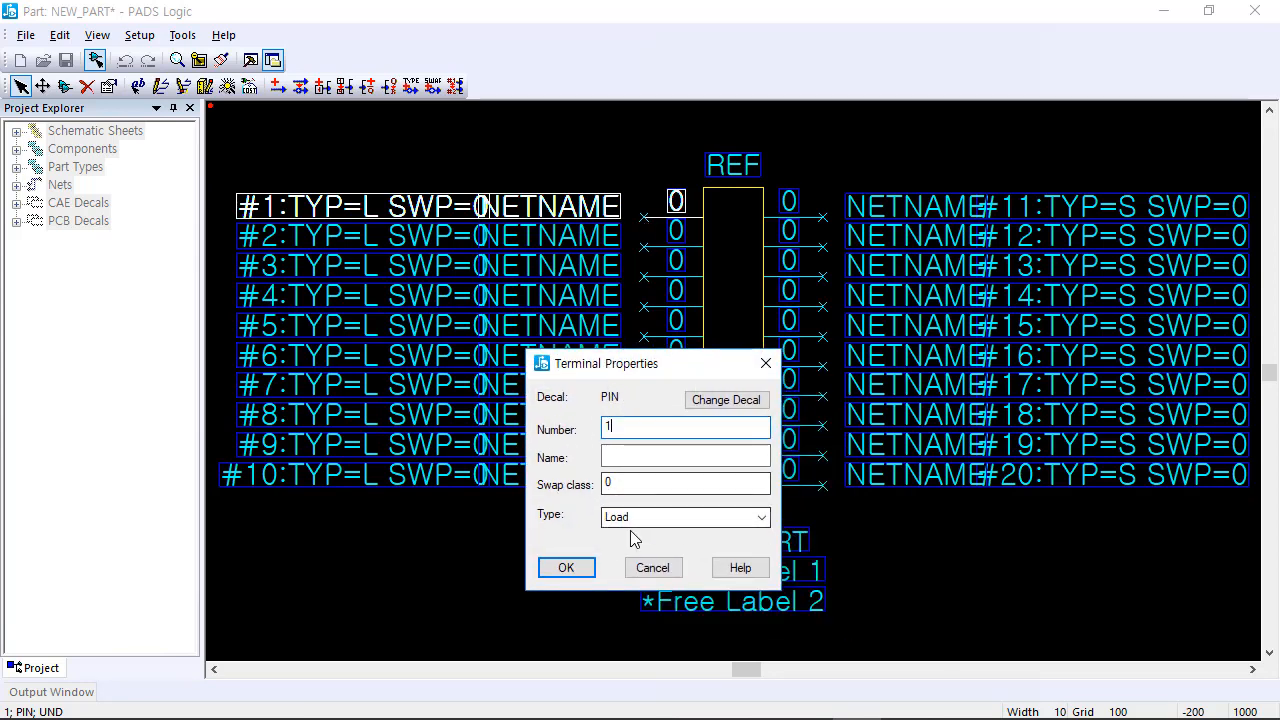
left_click(566, 567)
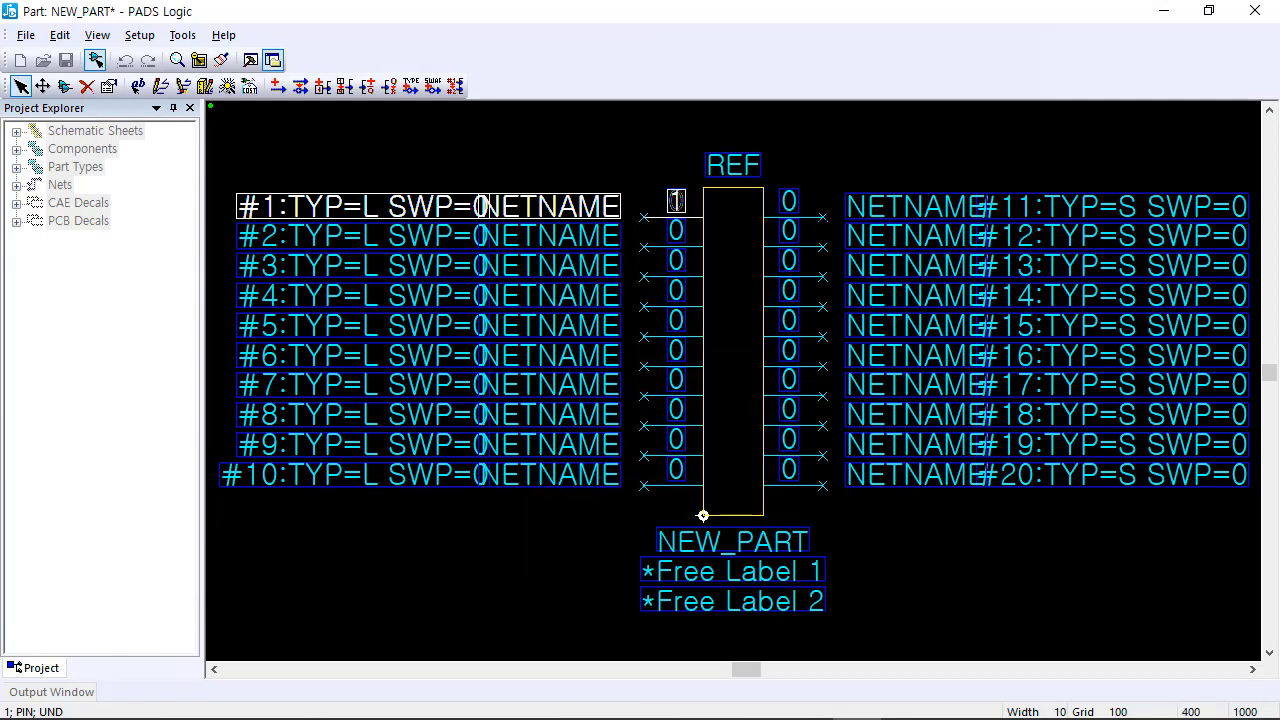
Step: Set the number of terminal #11, the uppermost pin on the decal's right side, to 2
double_click(825, 218)
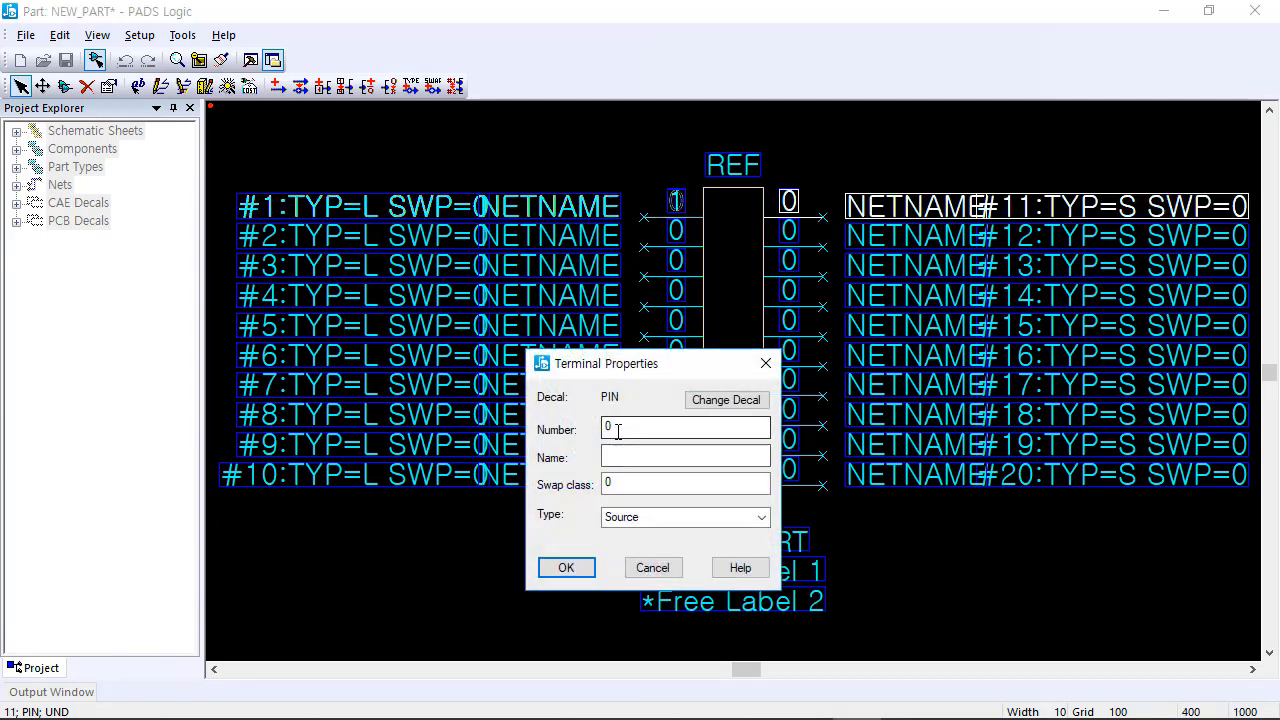
double_click(618, 431)
type("2")
left_click(566, 567)
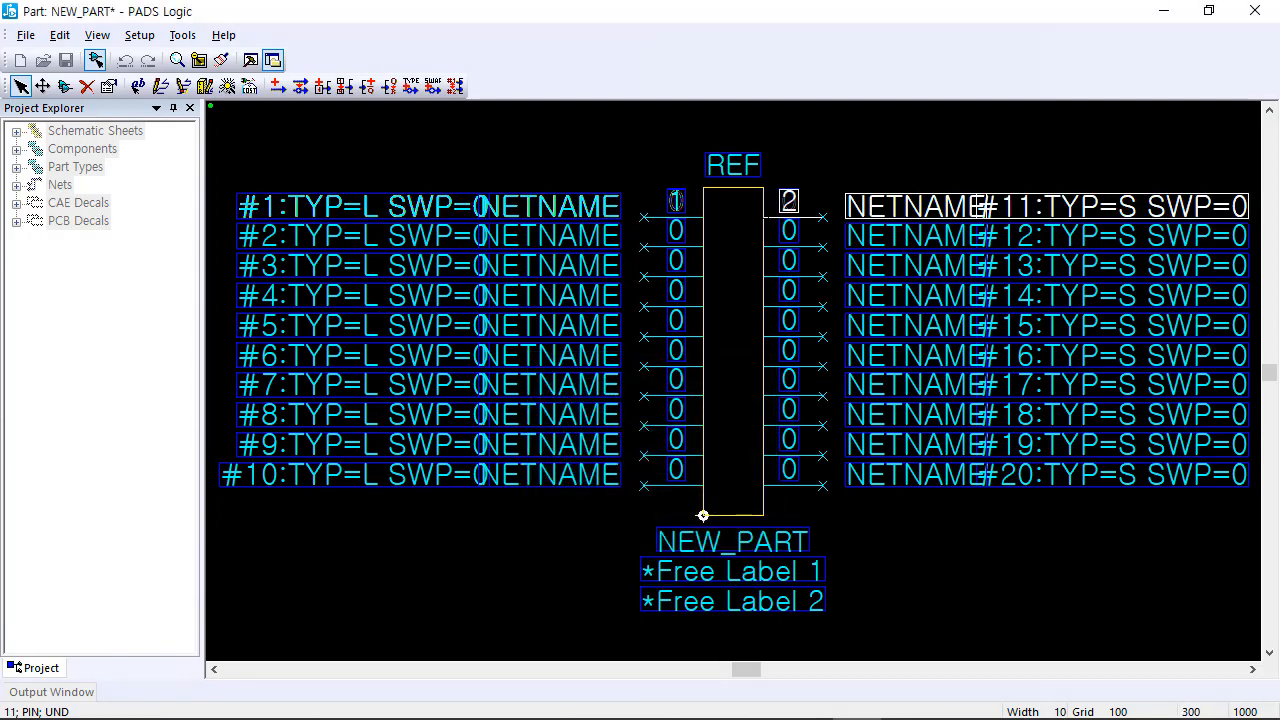
Step: Change the type of terminal #1 to Terminator
double_click(645, 218)
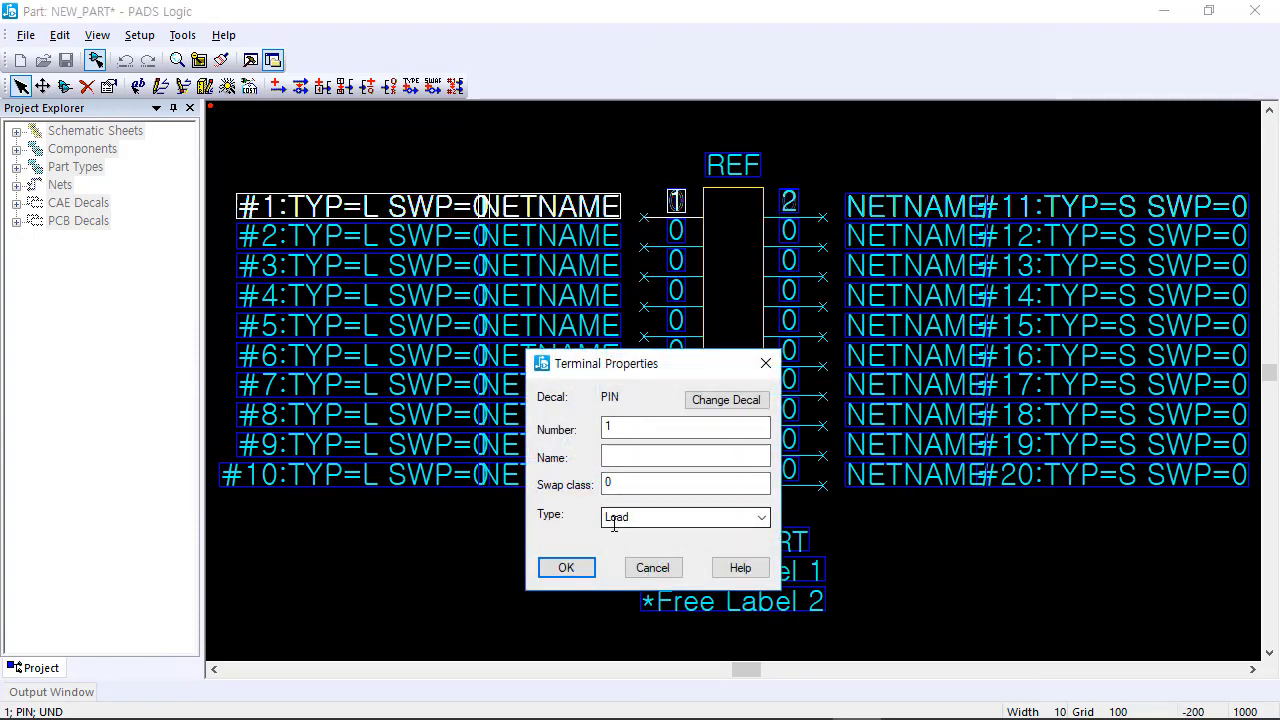
left_click(644, 517)
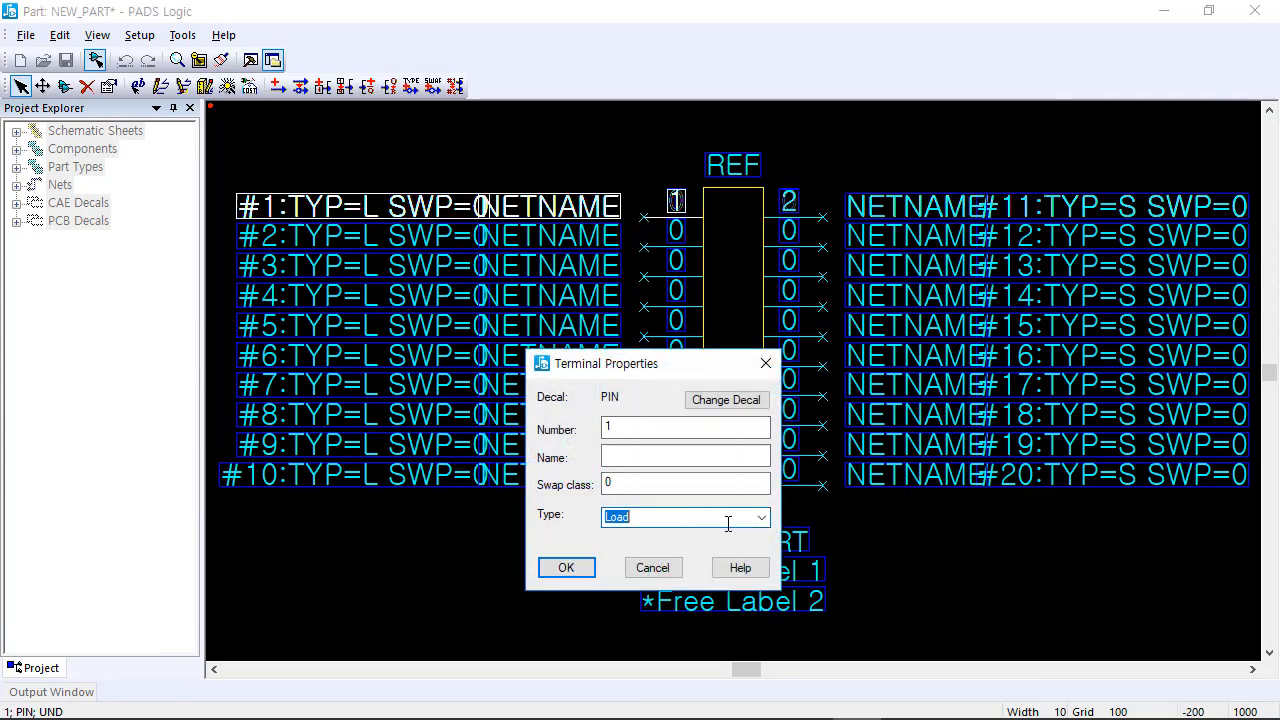
left_click(756, 520)
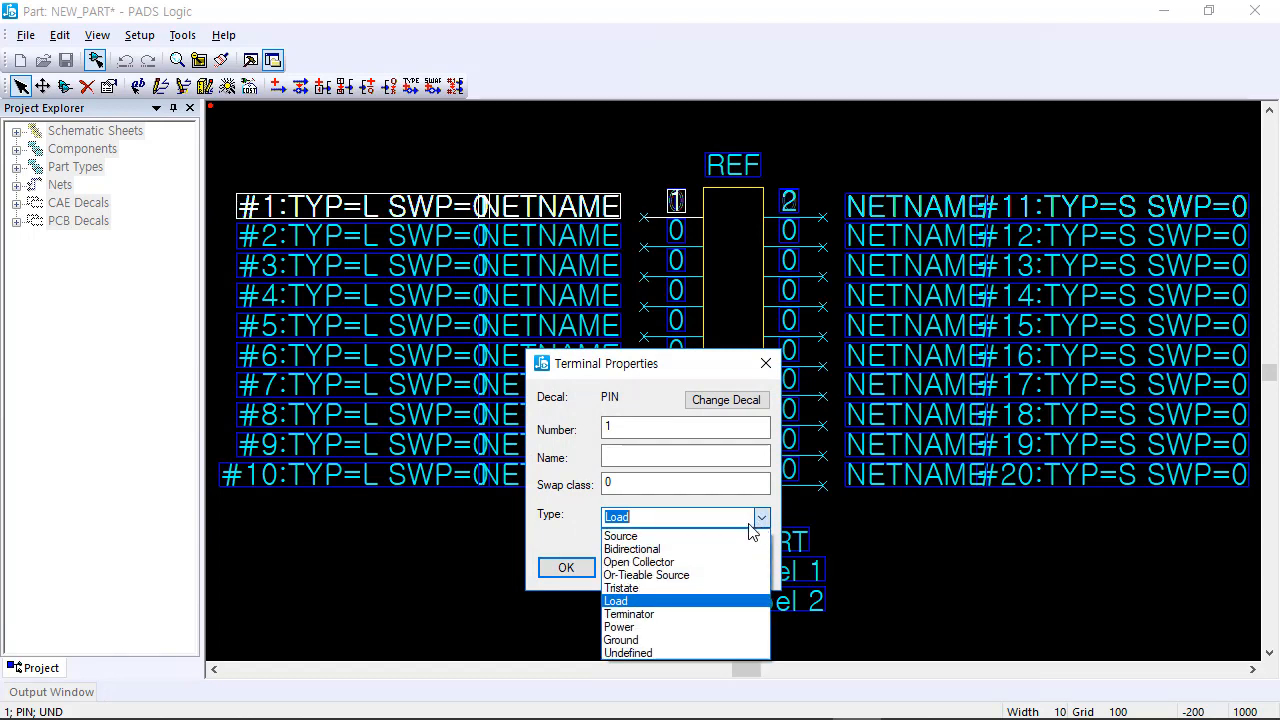
left_click(657, 616)
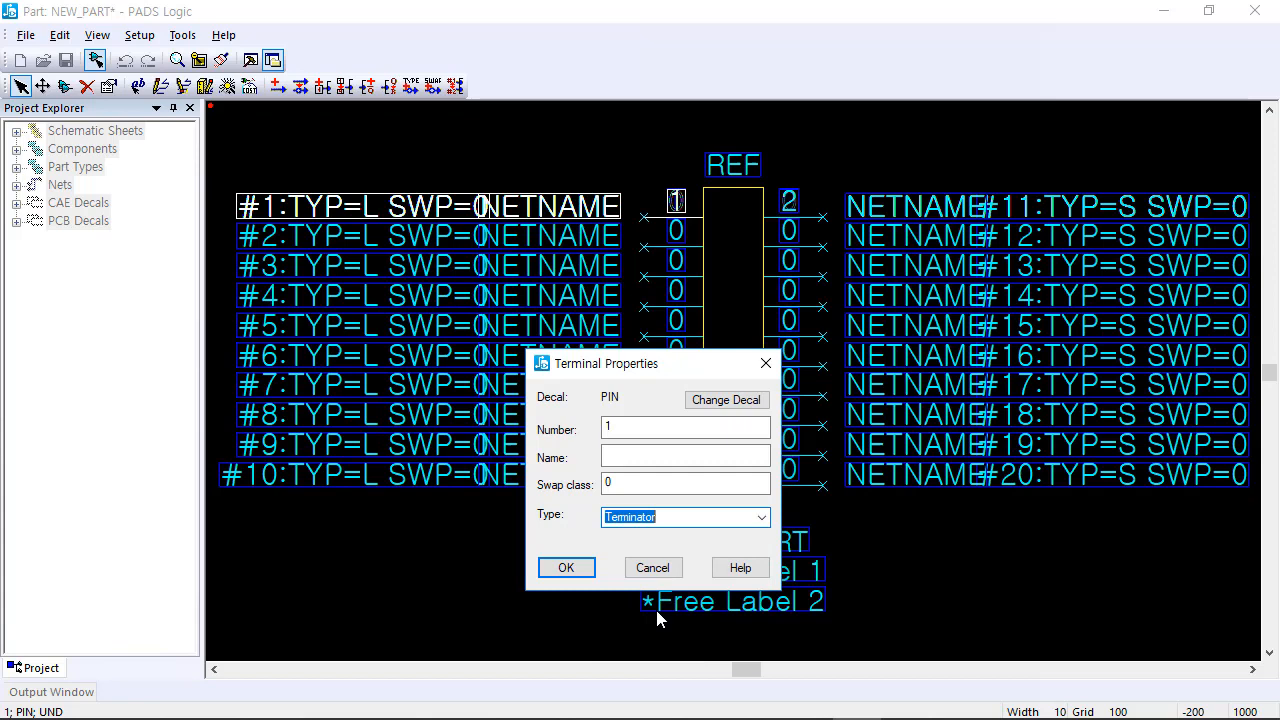
left_click(566, 567)
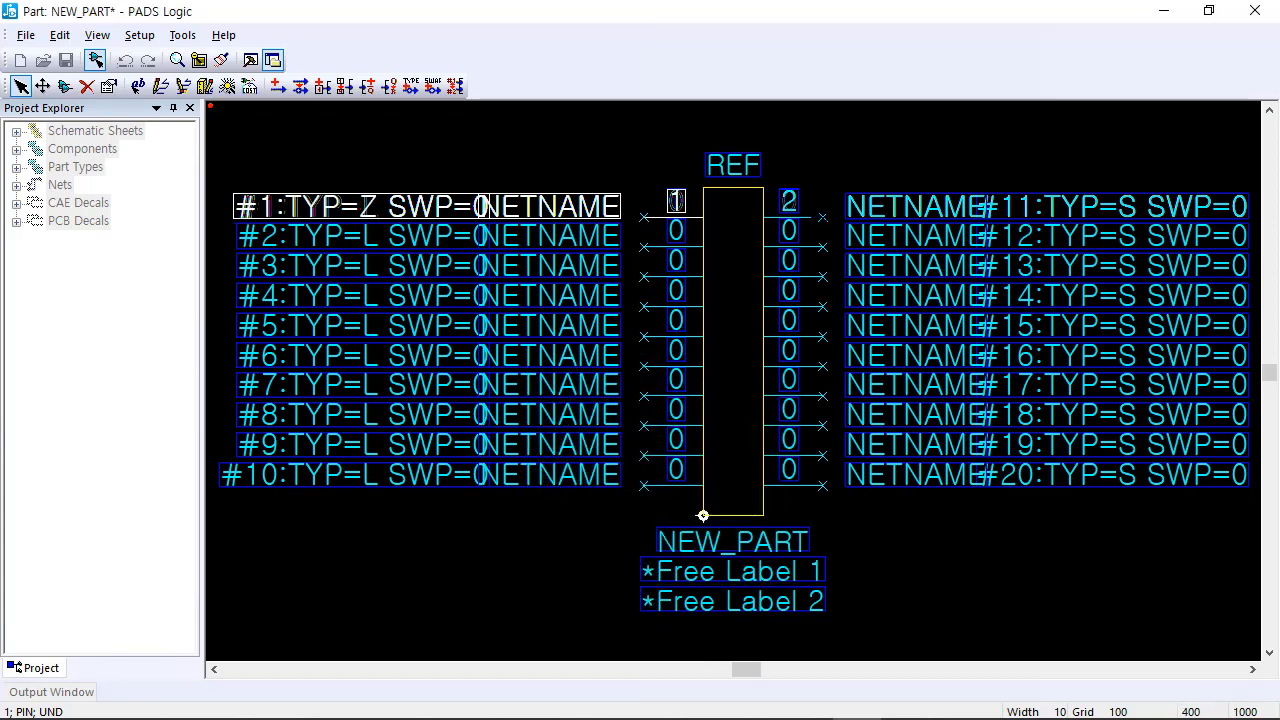
Step: Change the type of terminal #11, opposite terminal #1, to Terminator
double_click(826, 220)
left_click(645, 517)
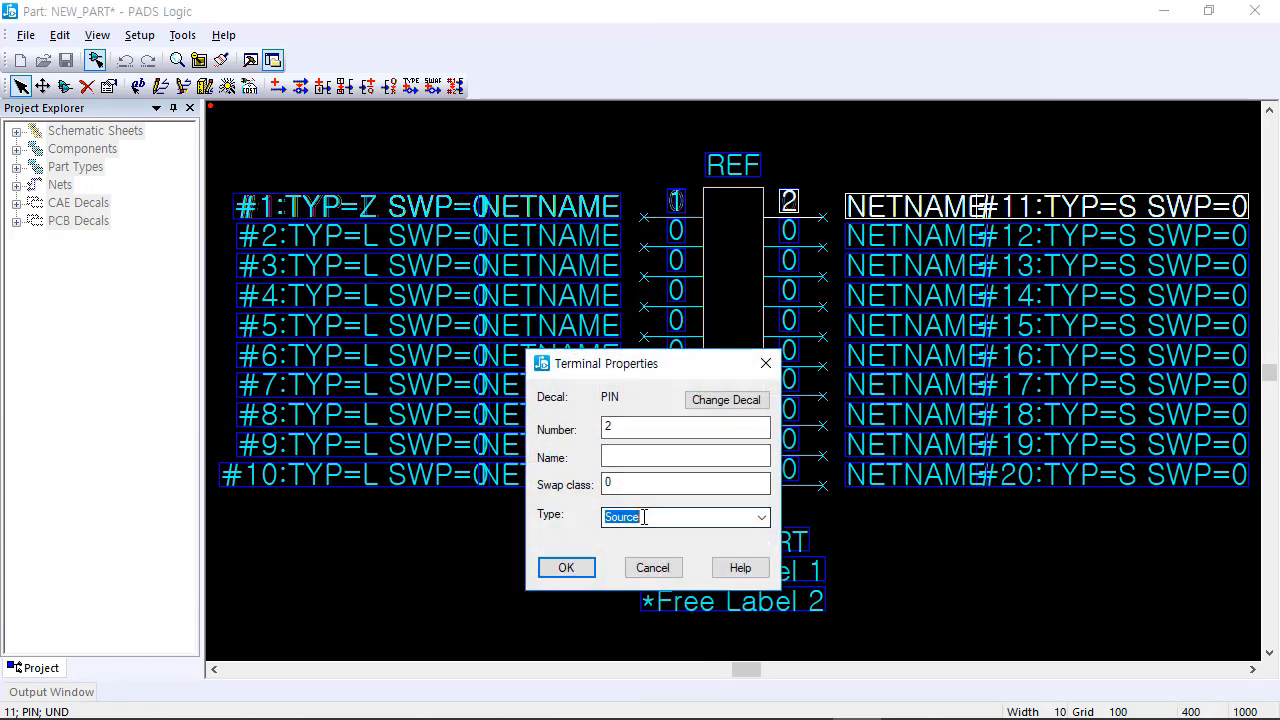
left_click(765, 519)
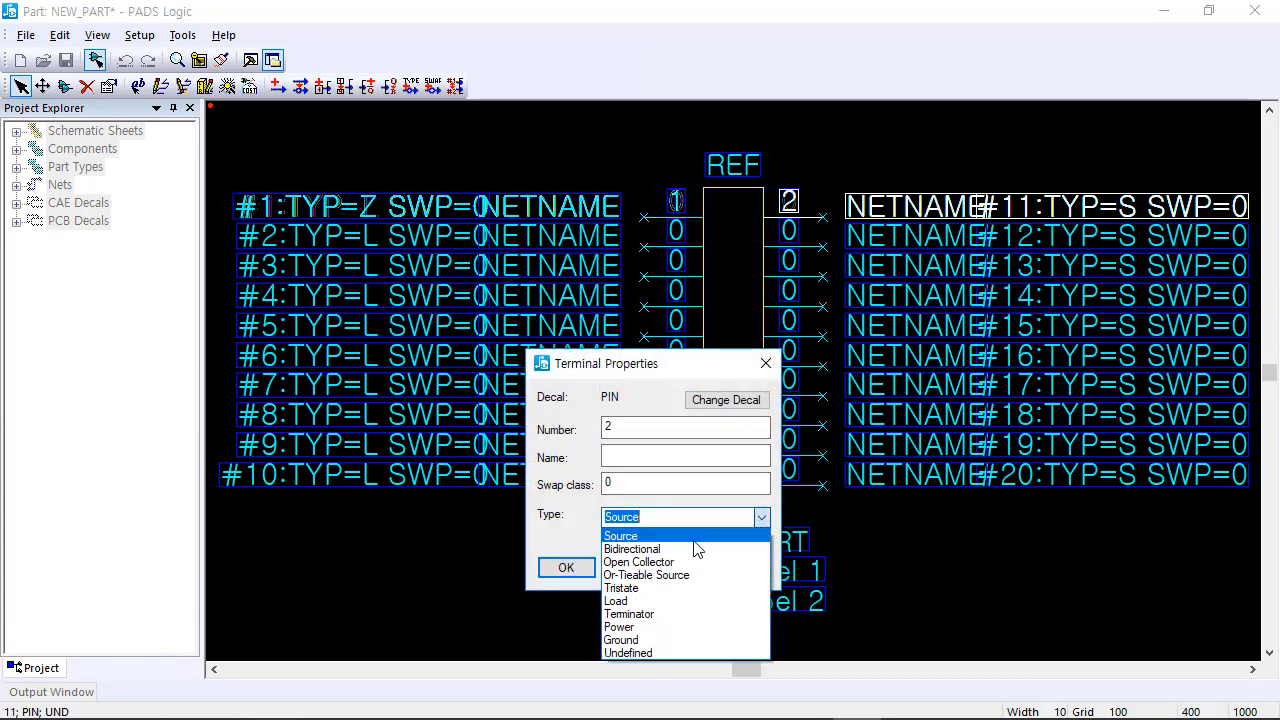
left_click(625, 614)
left_click(566, 567)
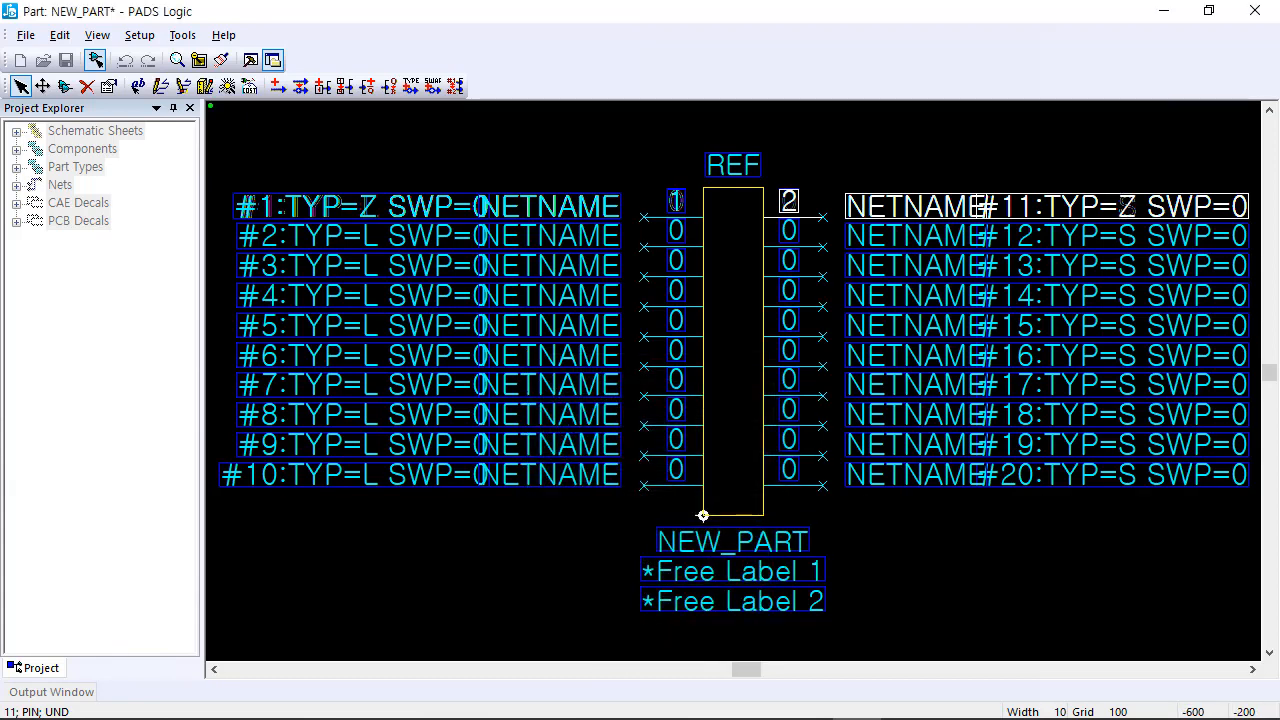
Step: Delete all the wizard-generated terminals and the decal's box outline, and display the dot grid
left_click(524, 546)
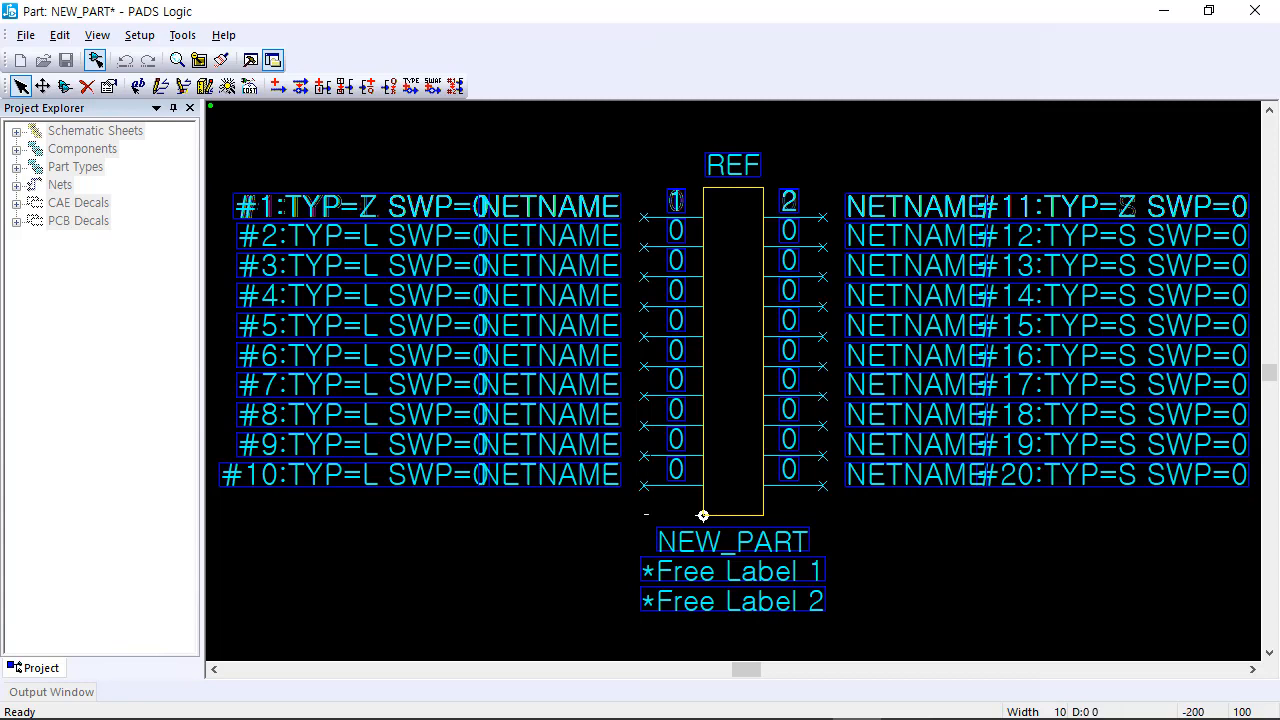
left_click_drag(614, 247, 648, 514)
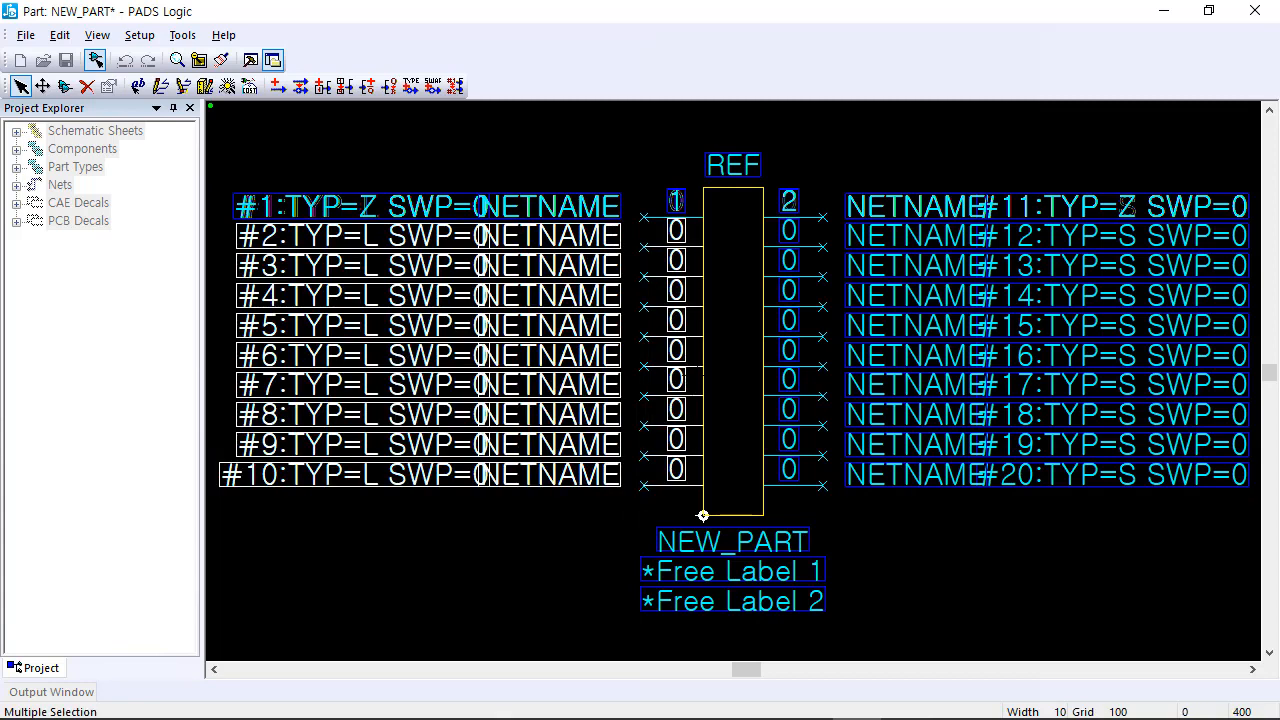
key("Delete")
left_click_drag(917, 531, 792, 244)
key("Delete")
left_click_drag(892, 516, 614, 128)
key("Delete")
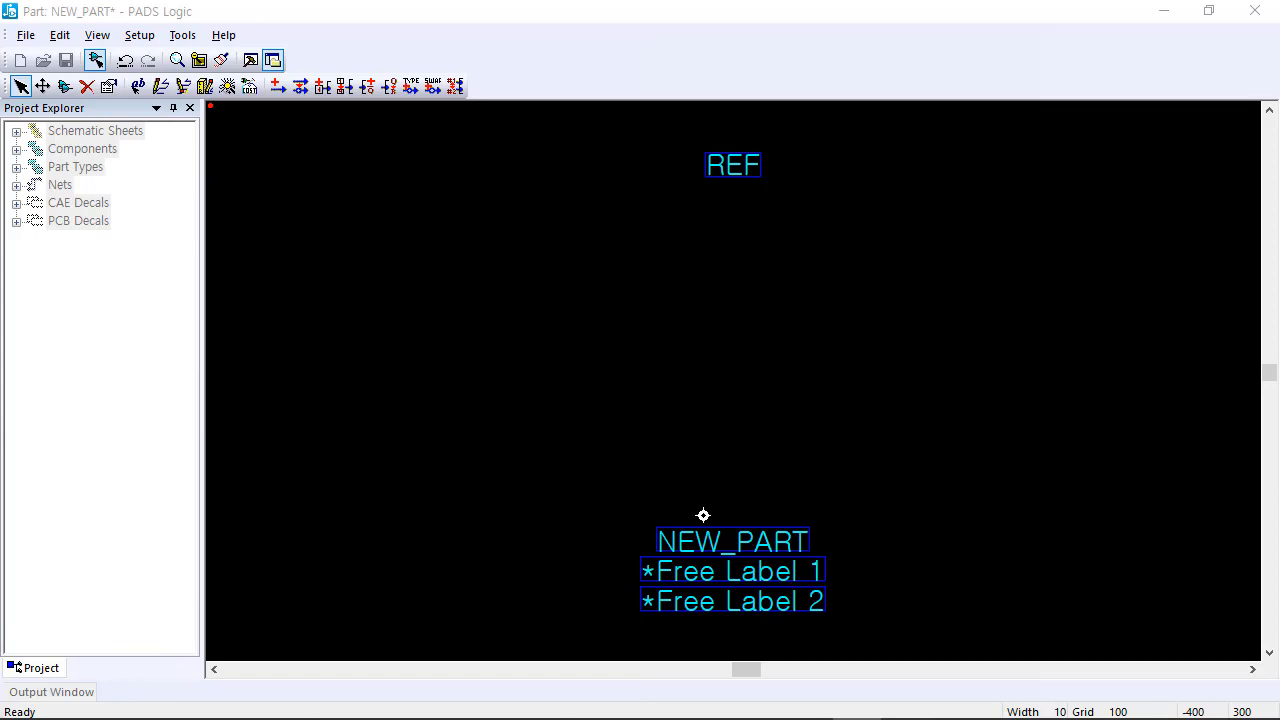
key("Return")
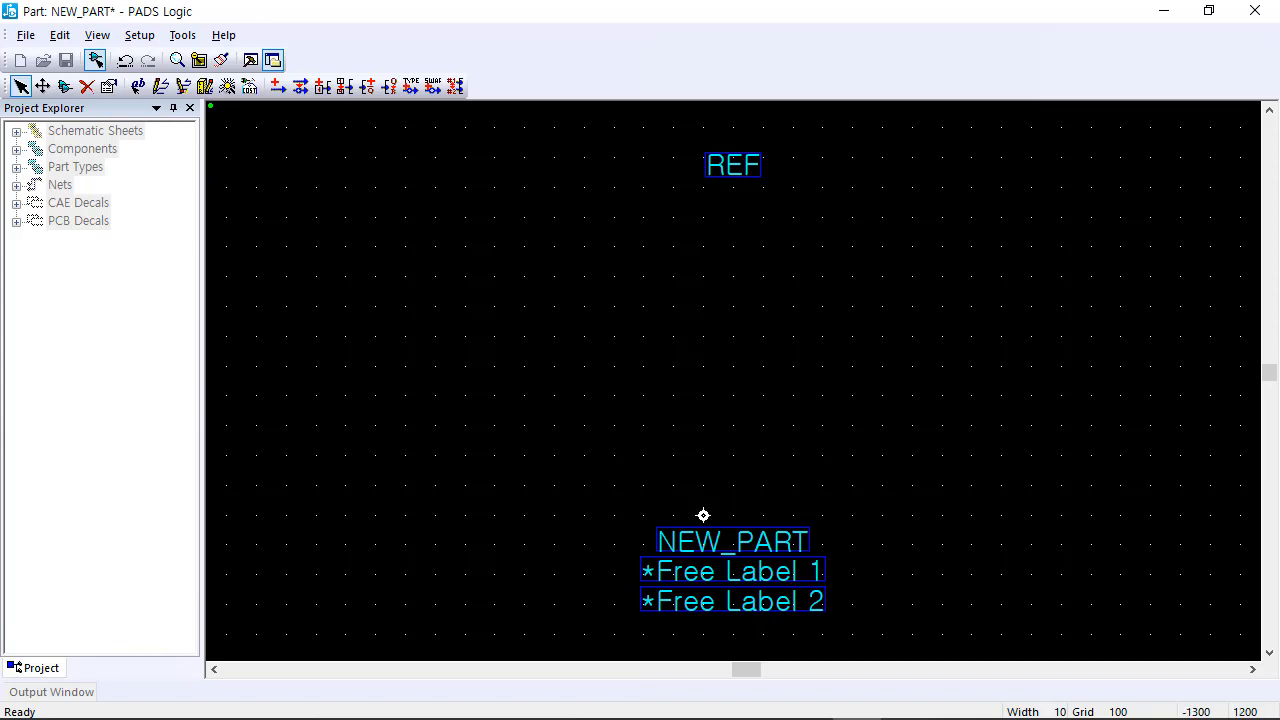
Step: Place a trial terminal with the PIN decal at X -200, Y 100, and delete it
left_click(280, 88)
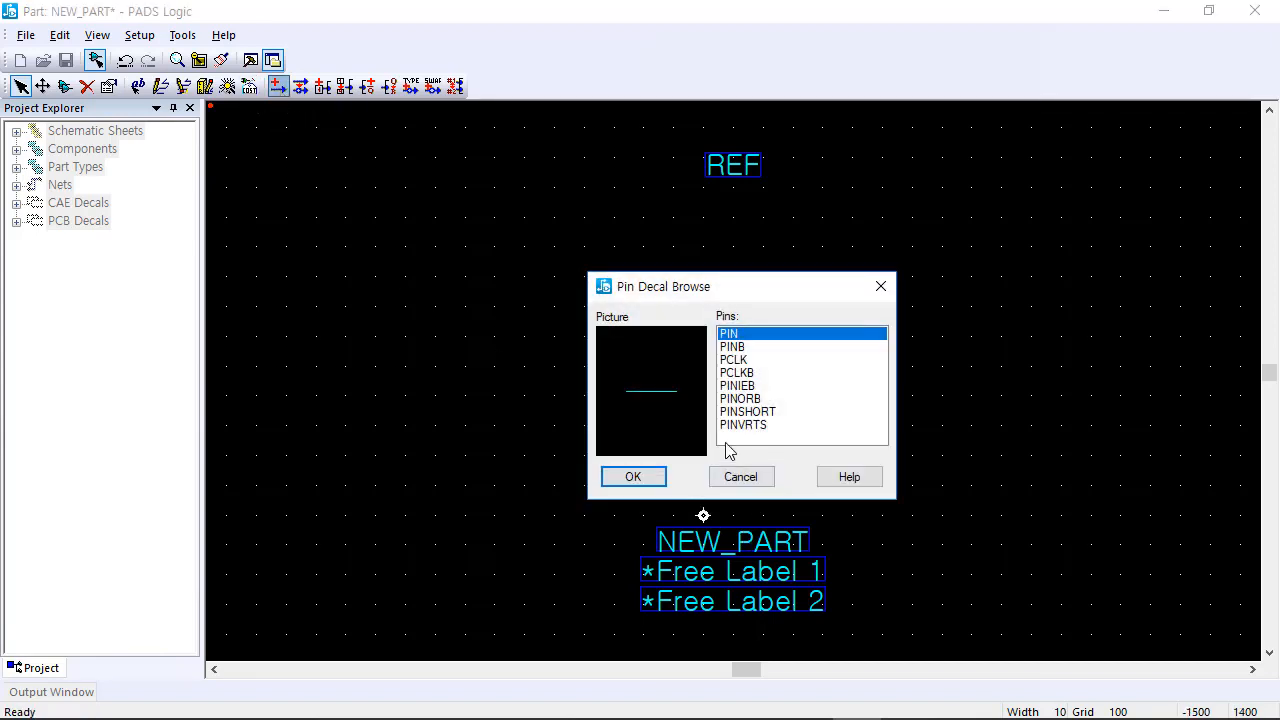
left_click(642, 477)
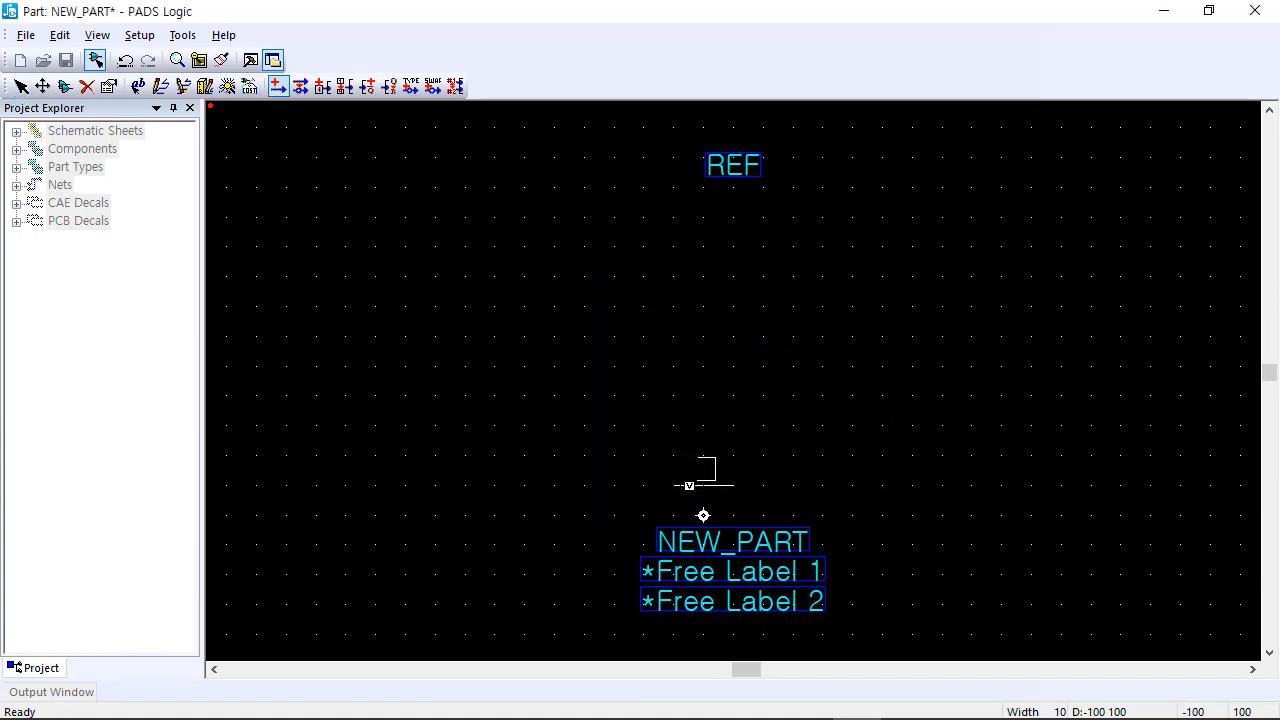
left_click(643, 487)
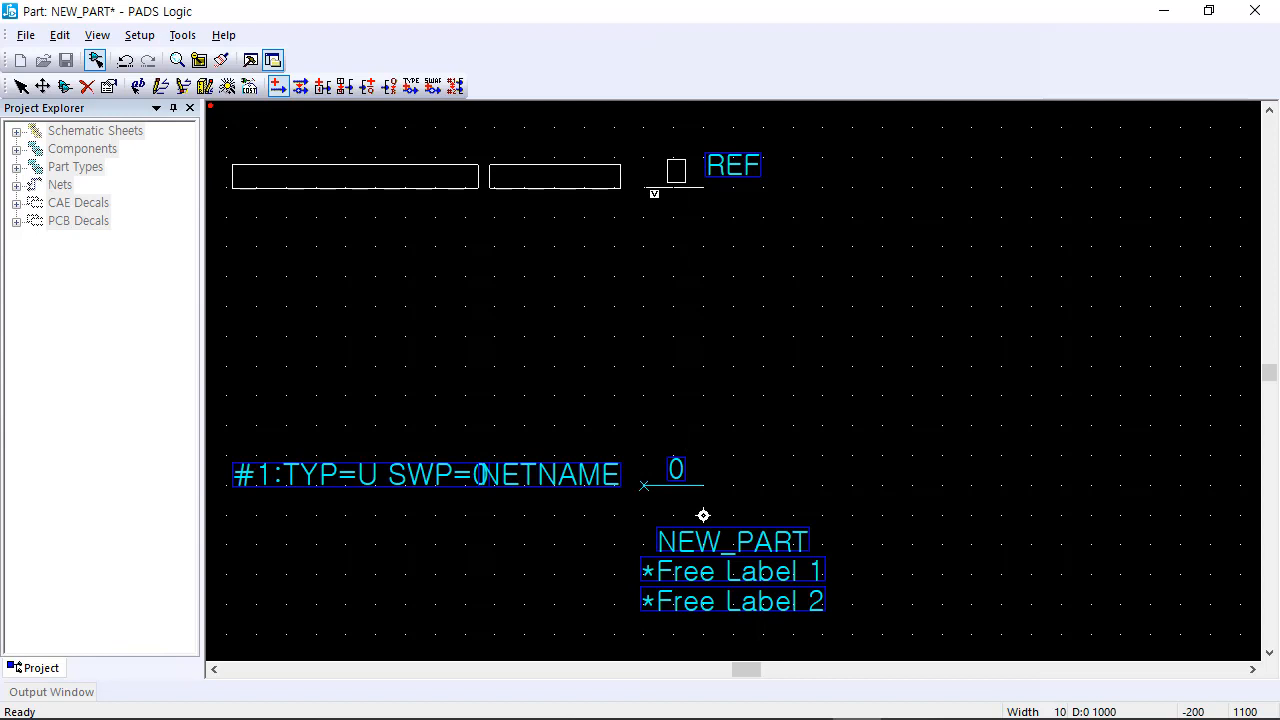
key("Escape")
left_click(644, 486)
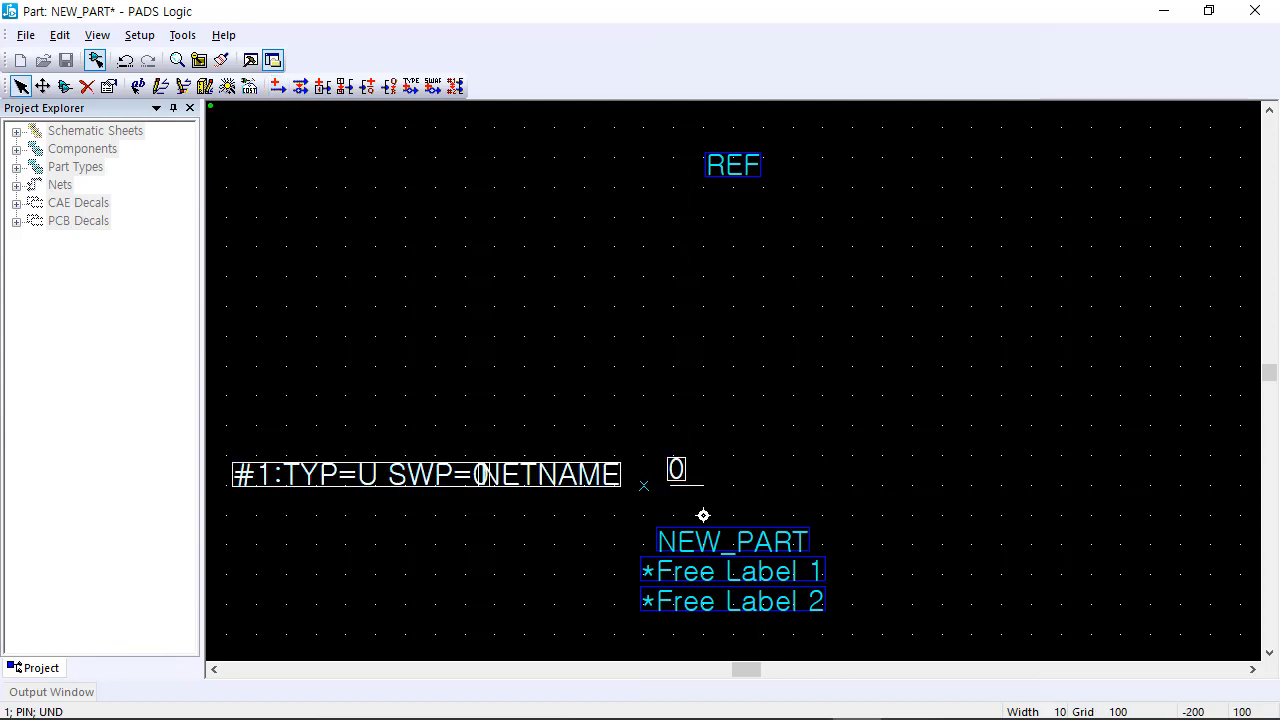
key("Delete")
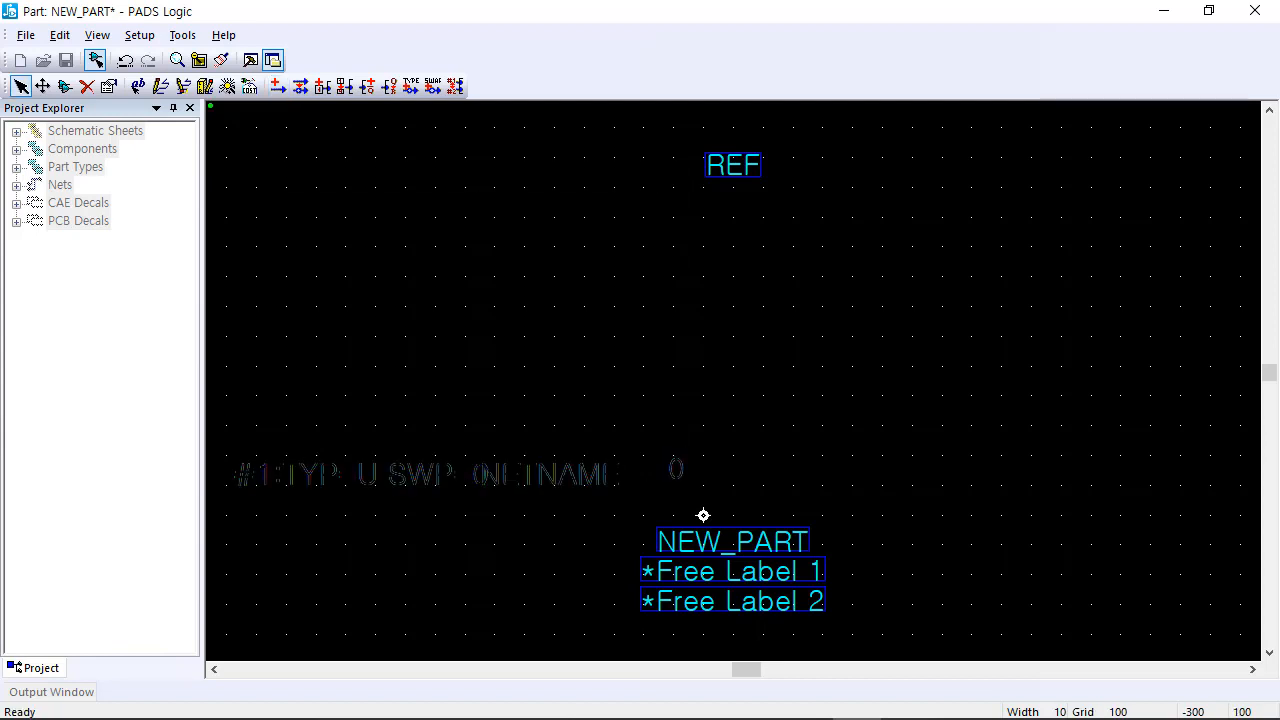
Step: Add a terminal with the PIN decal at X -200, Y 1000
left_click(278, 86)
left_click(654, 478)
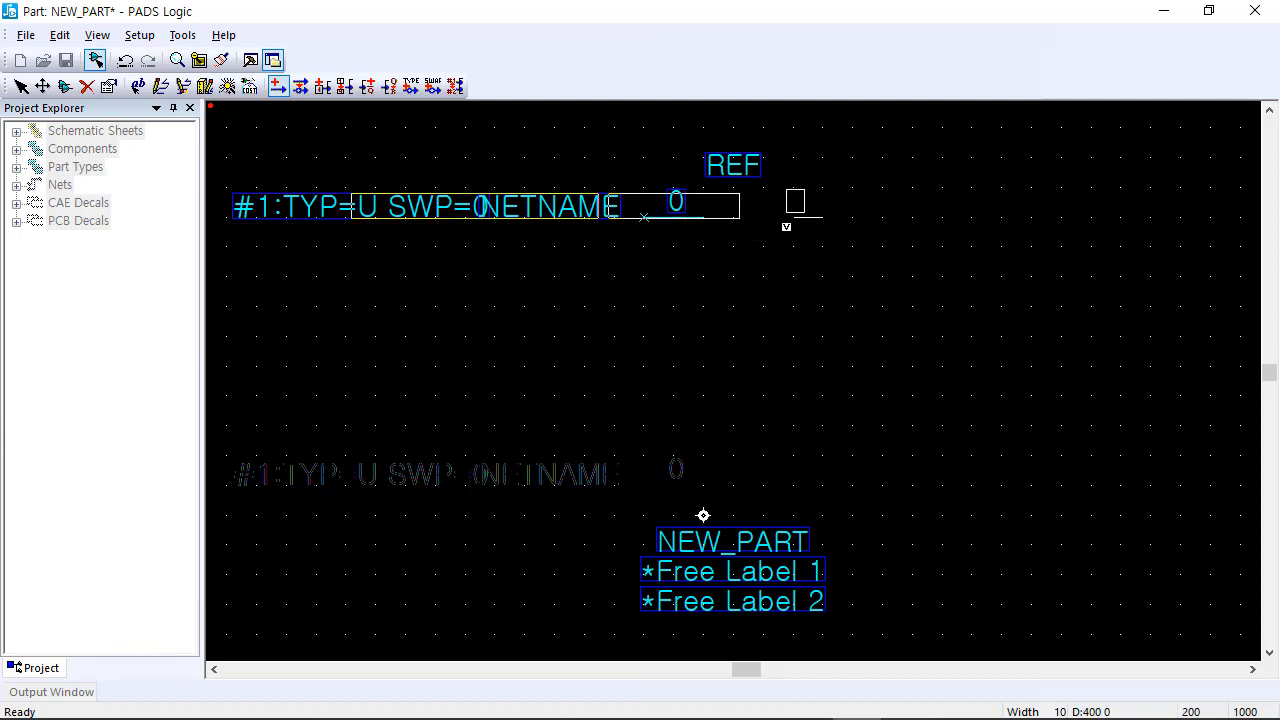
Step: Place a mirrored terminal opposite the first at X 500, Y 1000, and a second facing pair one 100-unit grid row below
right_click(809, 227)
left_click(811, 229)
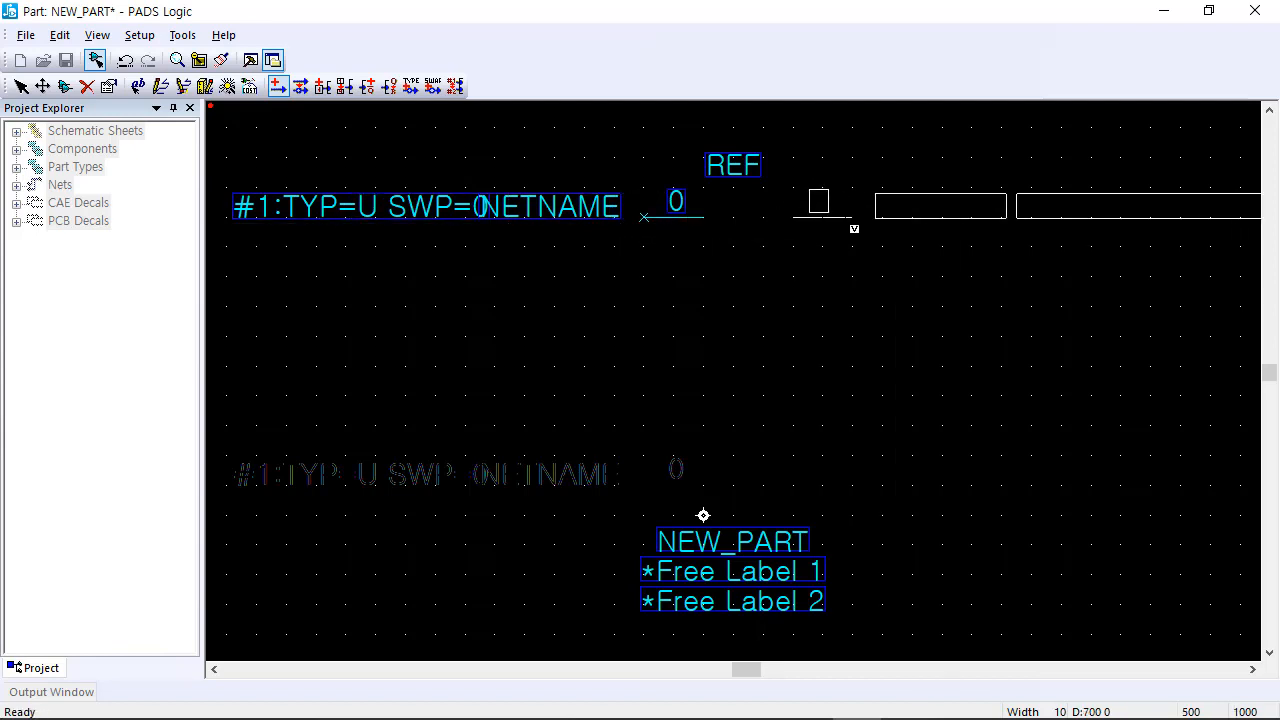
left_click(854, 228)
right_click(660, 272)
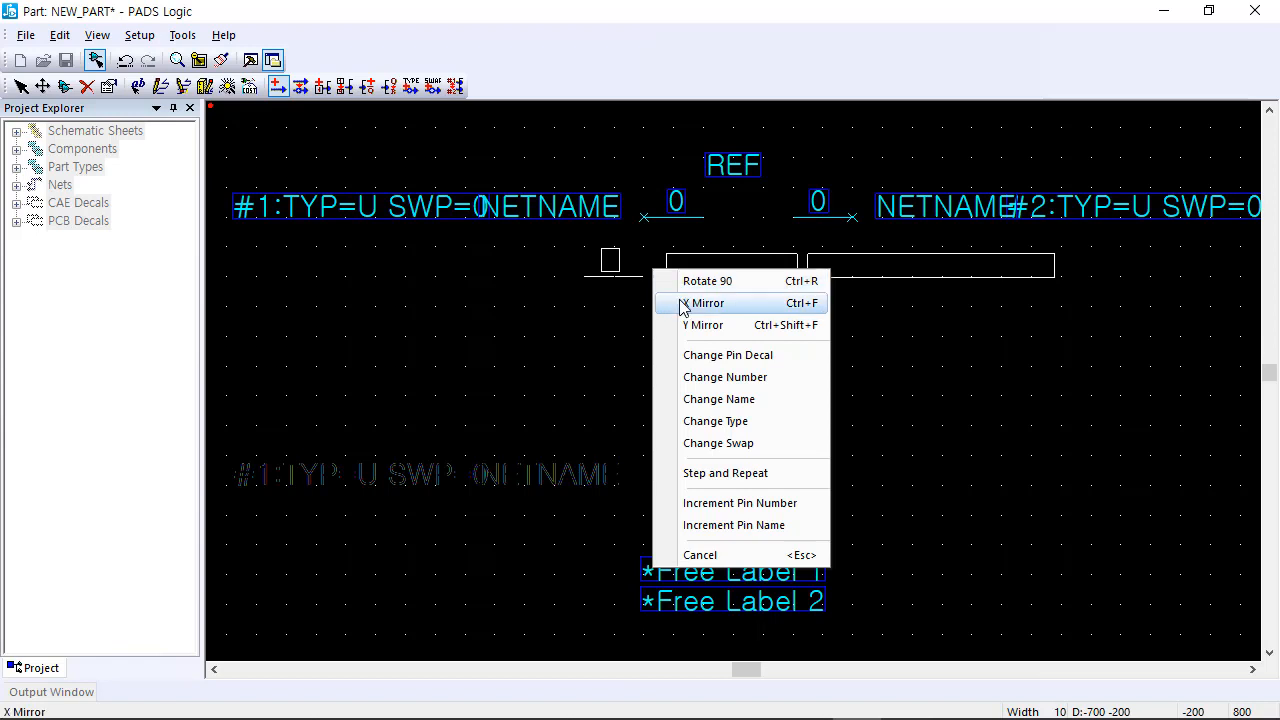
left_click(703, 303)
left_click(651, 262)
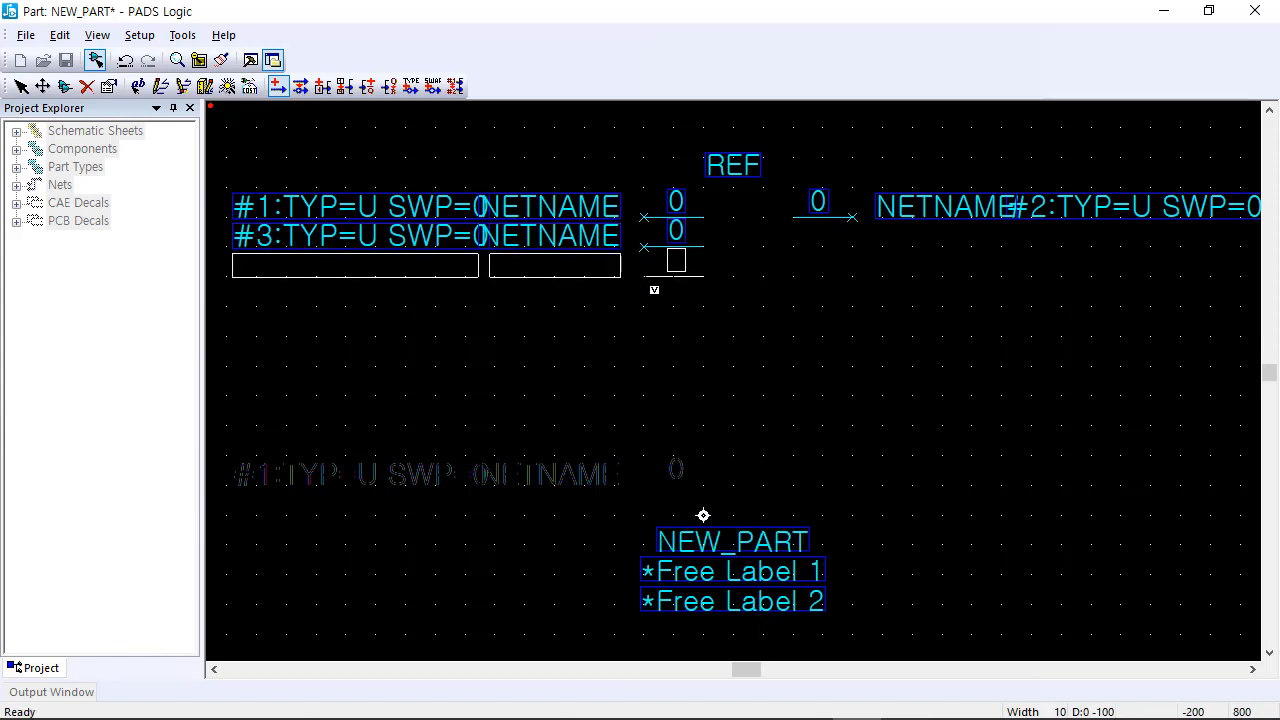
right_click(787, 261)
left_click(815, 291)
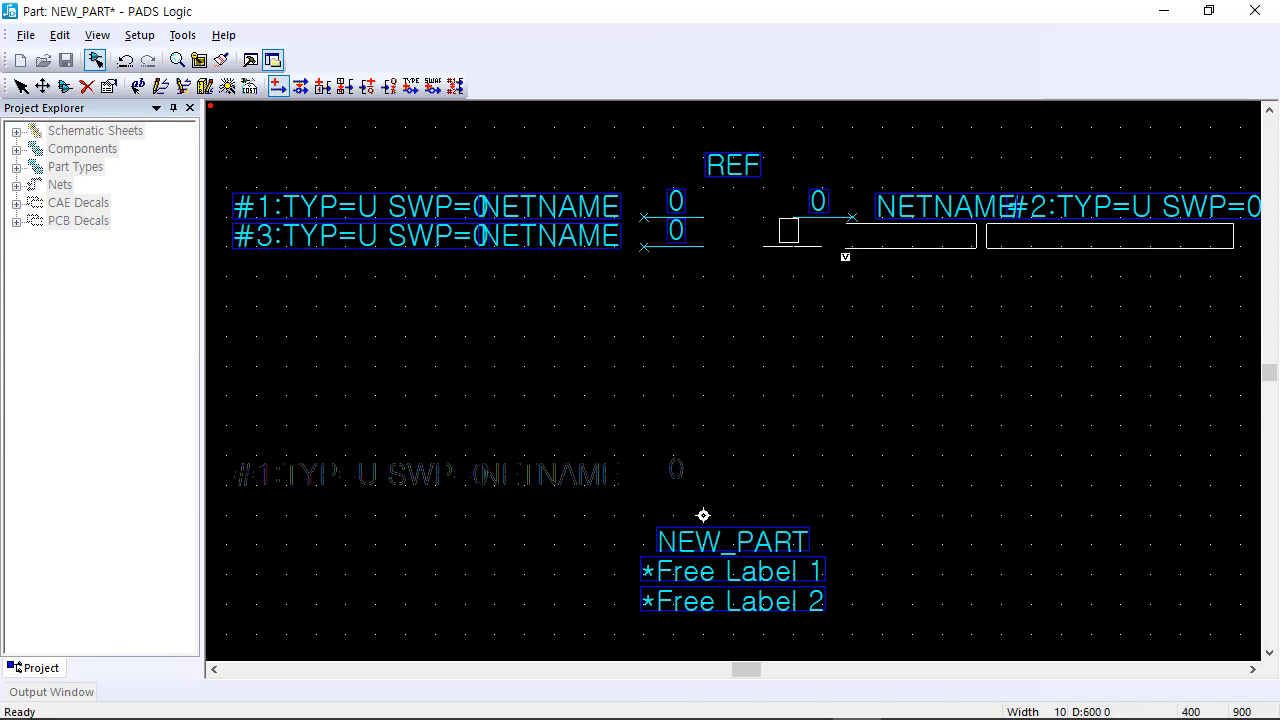
left_click(850, 256)
key("Escape")
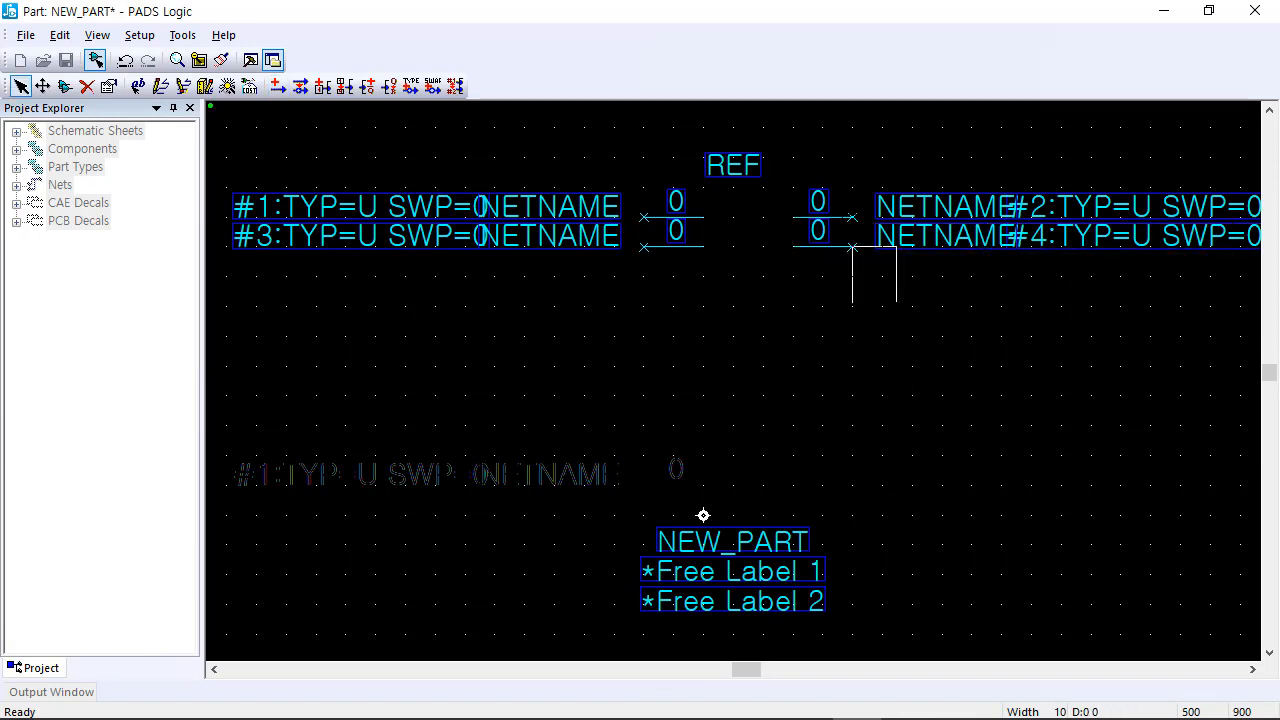
Step: Delete the two right-hand terminals and the second left-hand one, keeping only terminal #1
left_click_drag(852, 248, 822, 188)
key("Delete")
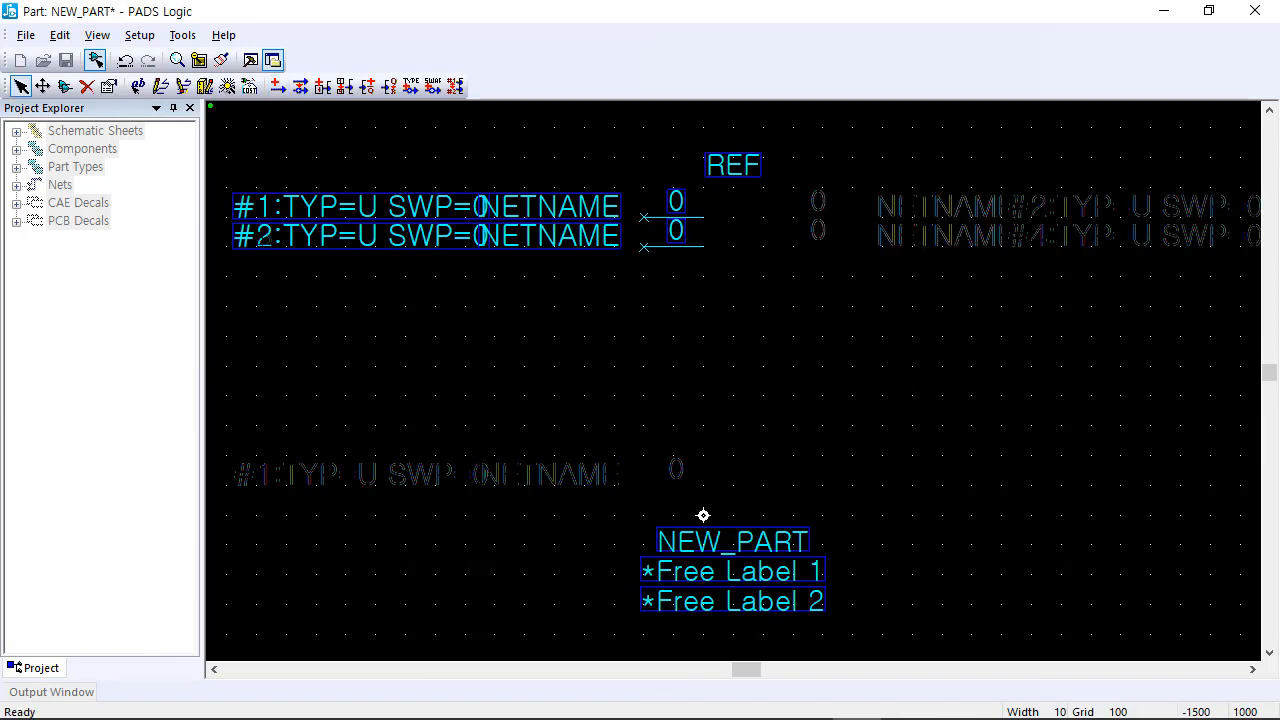
left_click_drag(727, 301, 641, 243)
key("Delete")
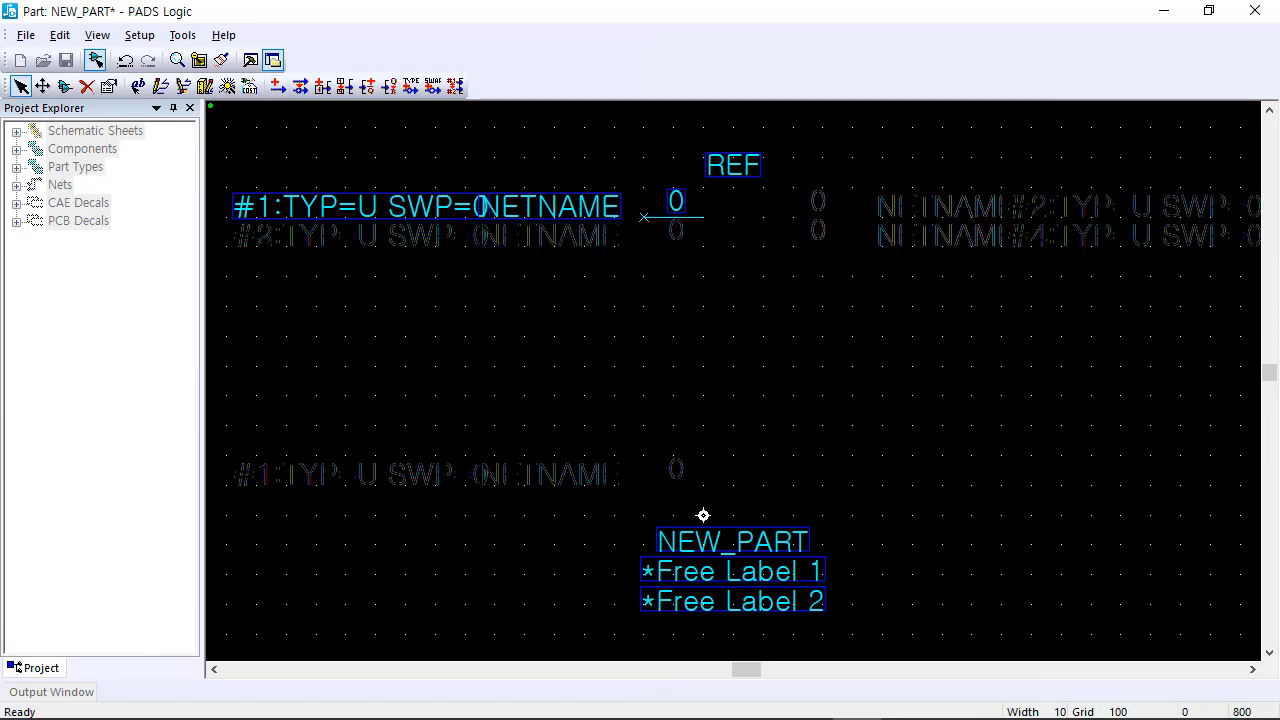
Step: Duplicate terminal #1 twice below itself at 100-unit spacing, and delete both copies
left_click(696, 217)
right_click(697, 217)
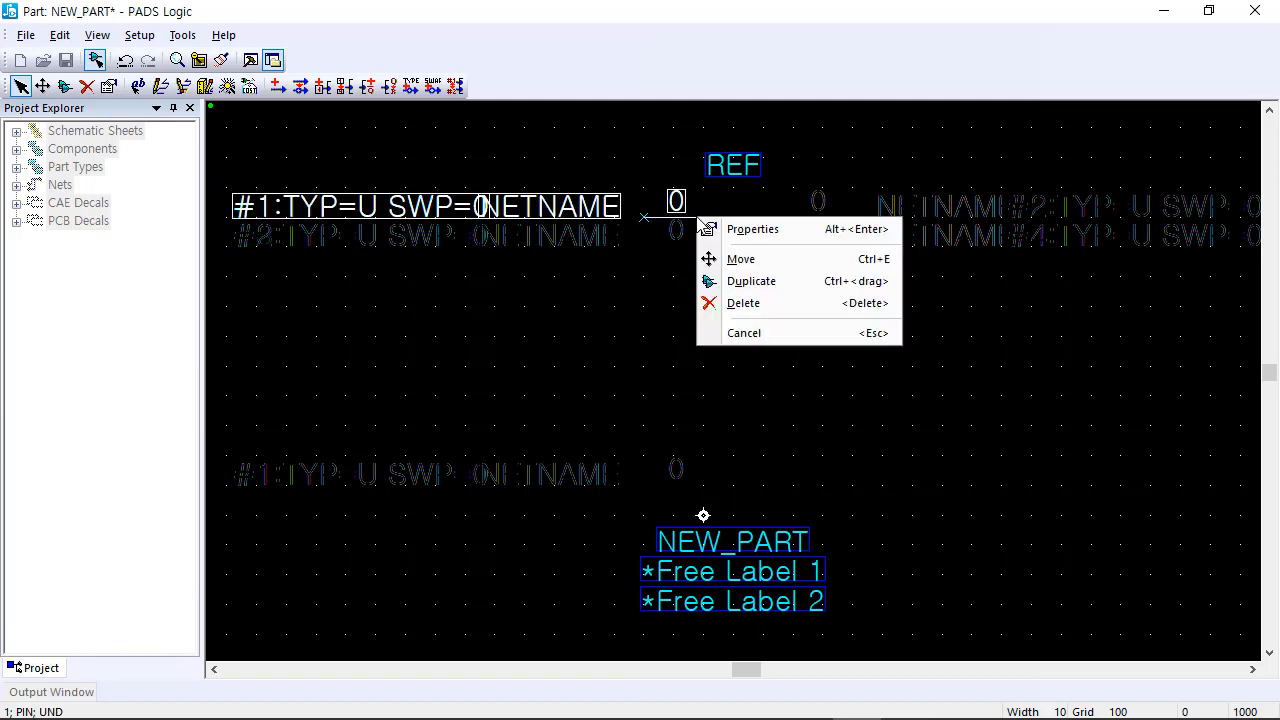
left_click(750, 281)
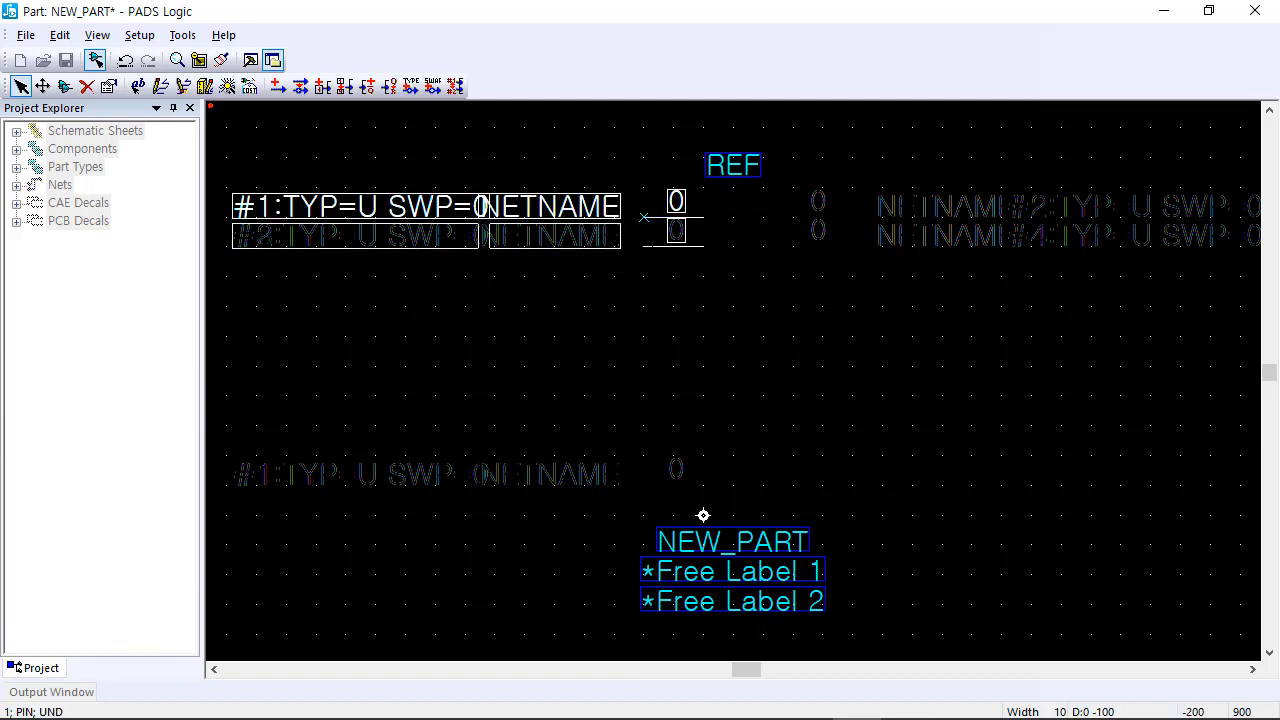
left_click(643, 247)
left_click(643, 277)
key("Escape")
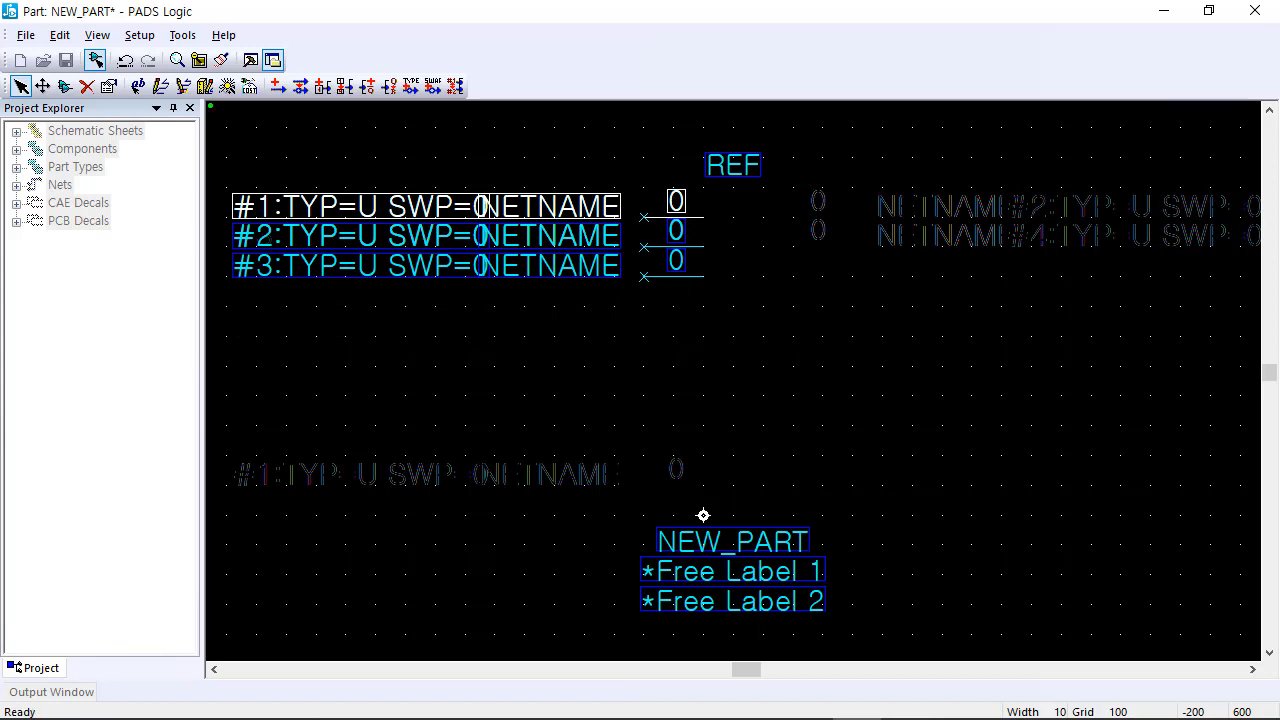
left_click_drag(677, 311, 642, 246)
key("Delete")
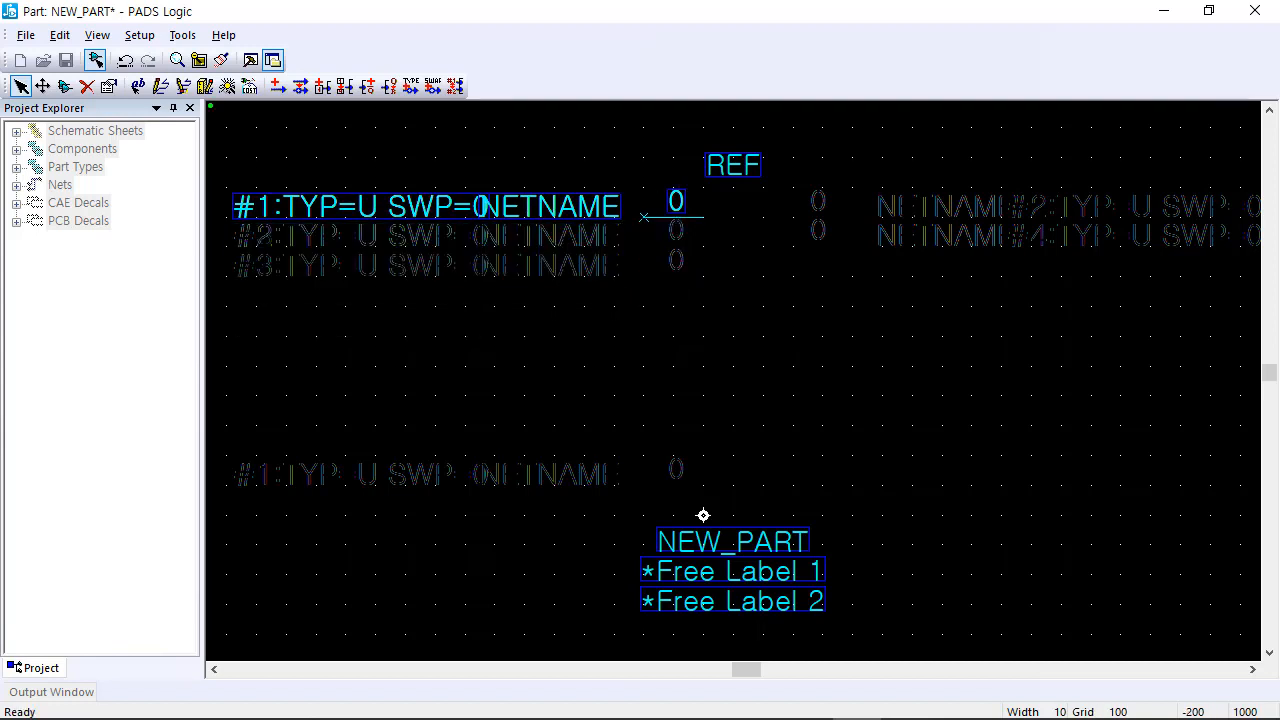
Step: Set the type of the remaining terminal #1 to Terminator
double_click(645, 218)
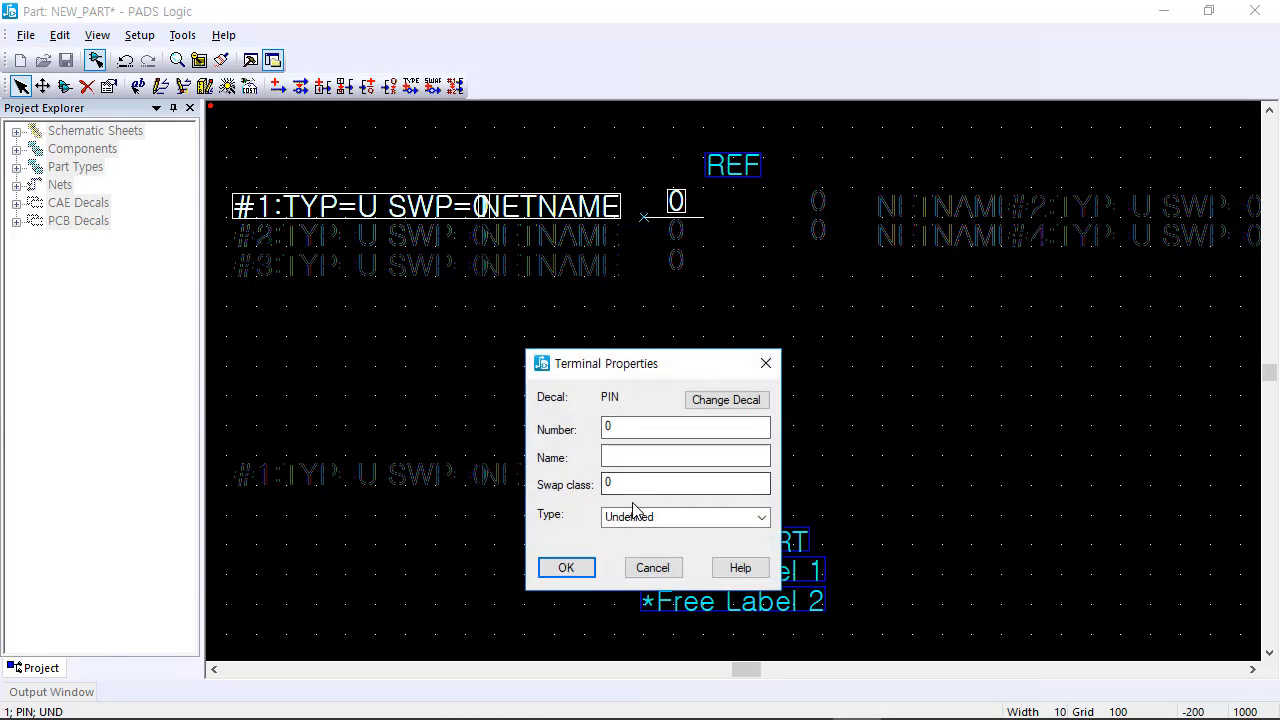
key("Tab")
left_click(760, 517)
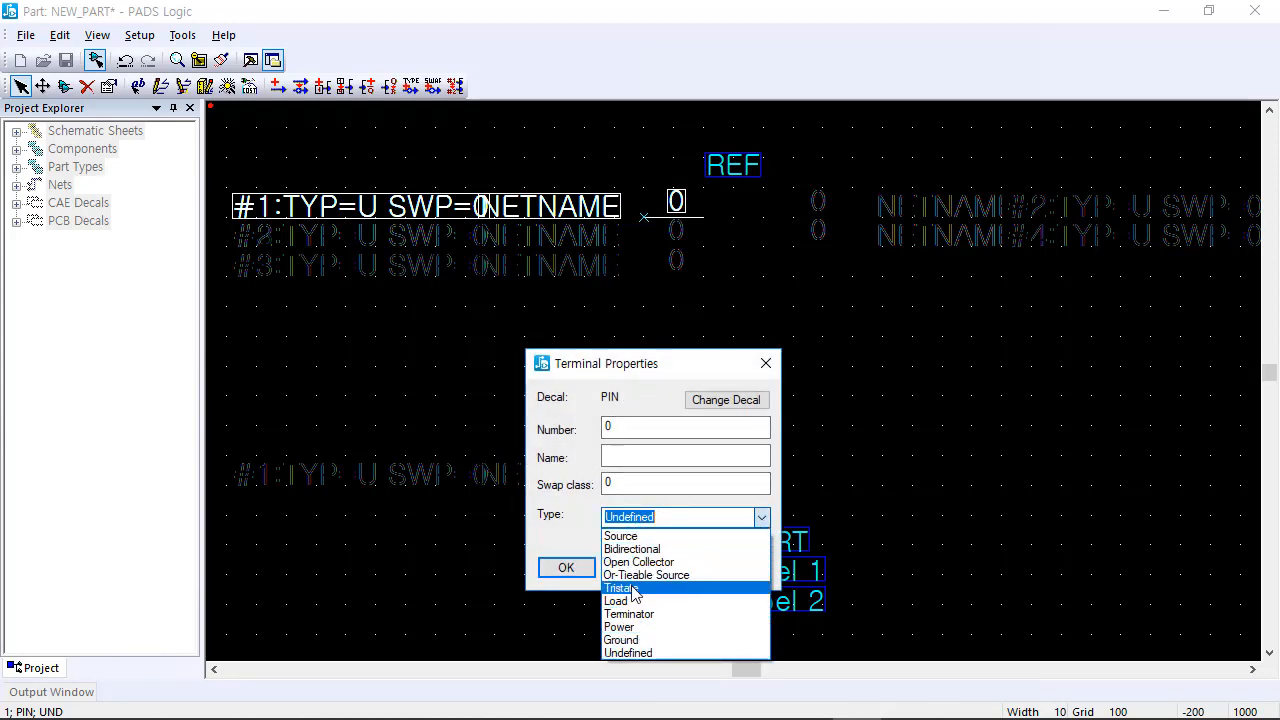
left_click(636, 614)
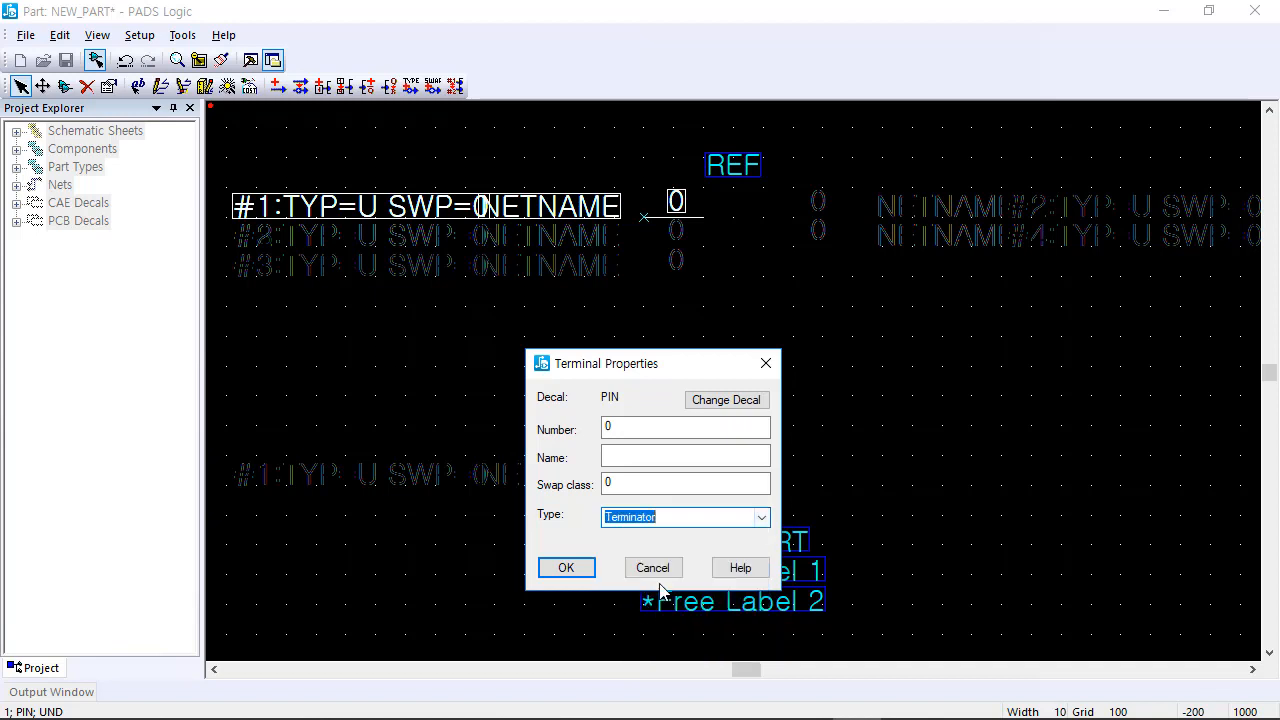
left_click(566, 568)
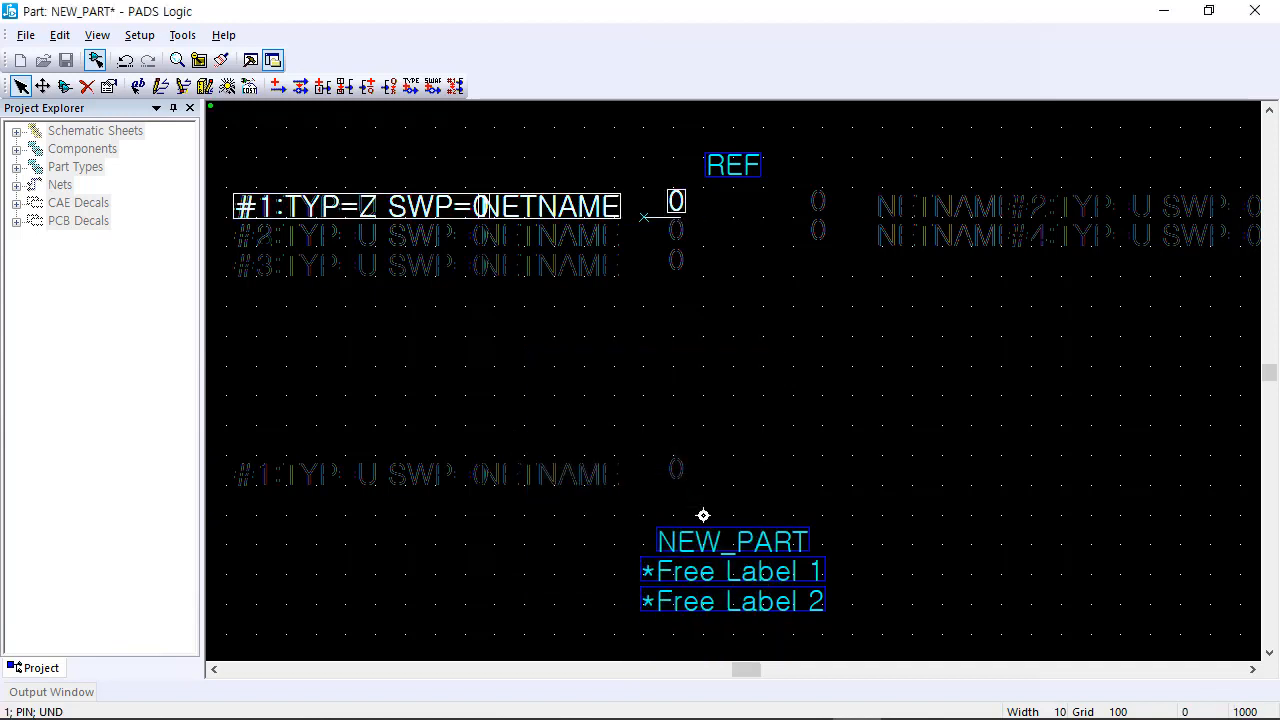
Step: Duplicate terminal #1 nine times straight down at 100-unit spacing to form a column of ten terminals
right_click(699, 219)
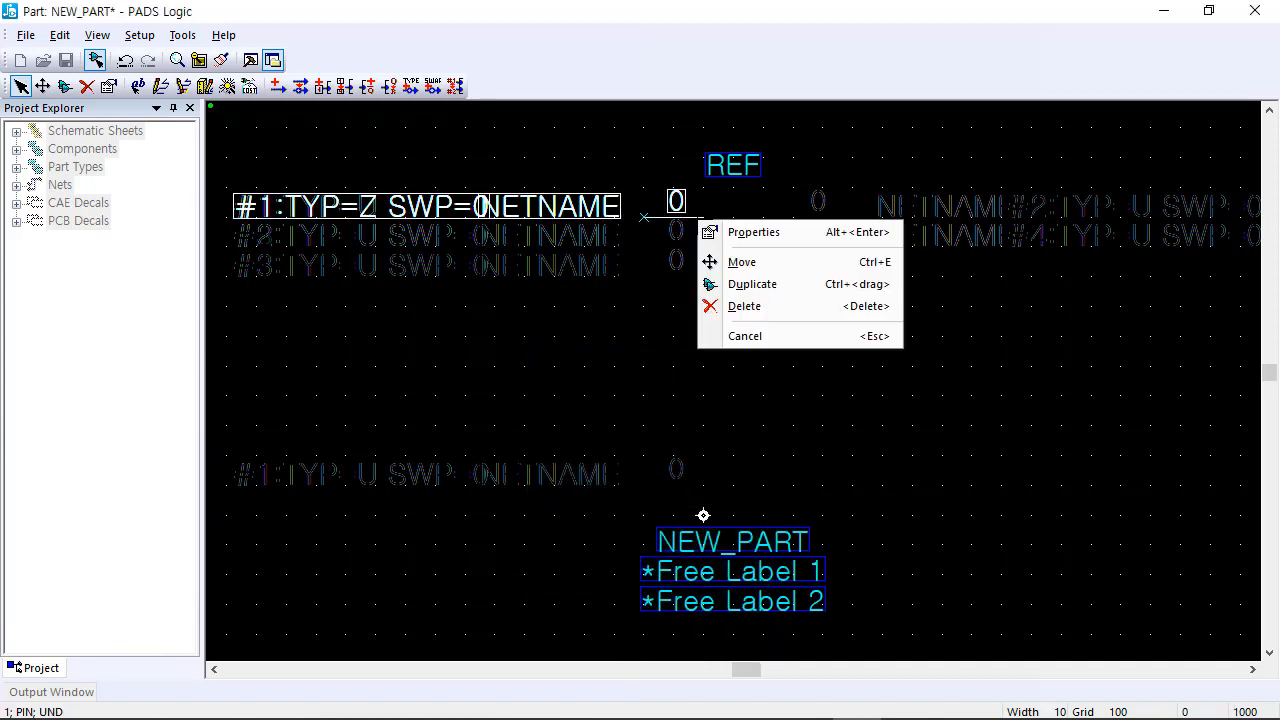
left_click(748, 283)
left_click(644, 247)
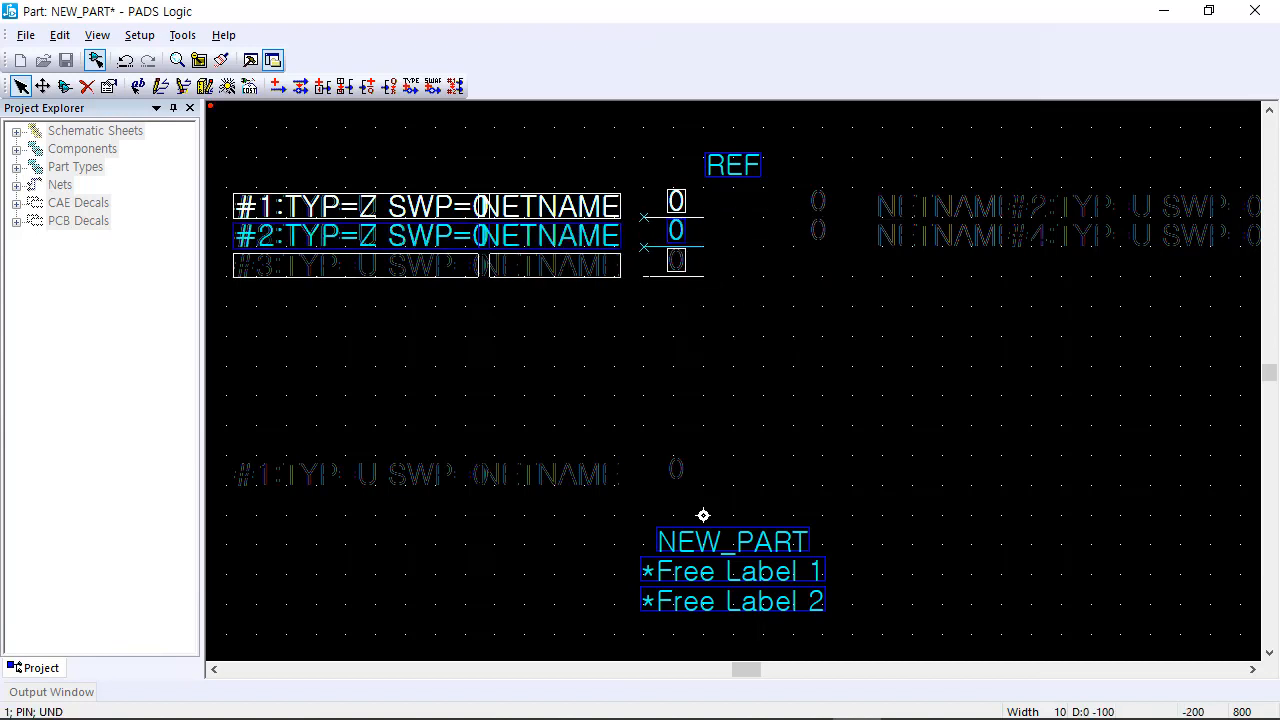
left_click(644, 277)
left_click(644, 307)
left_click(644, 337)
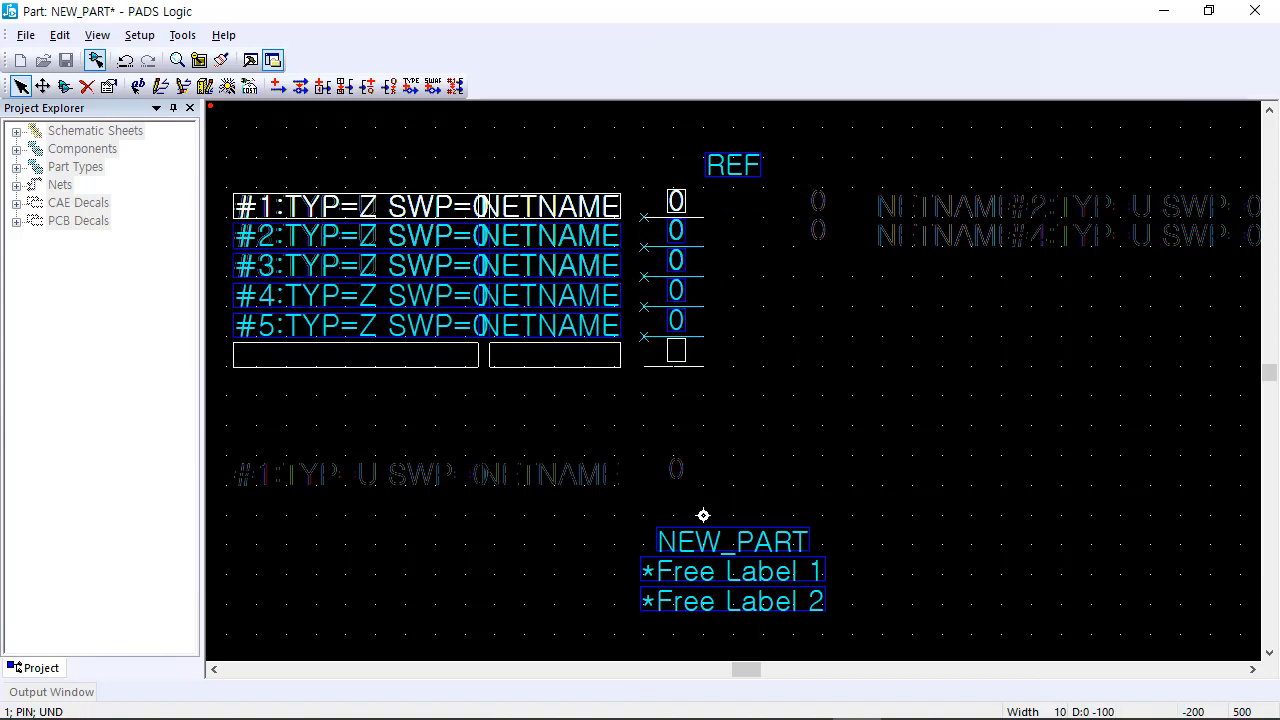
left_click(644, 367)
left_click(644, 397)
left_click(644, 427)
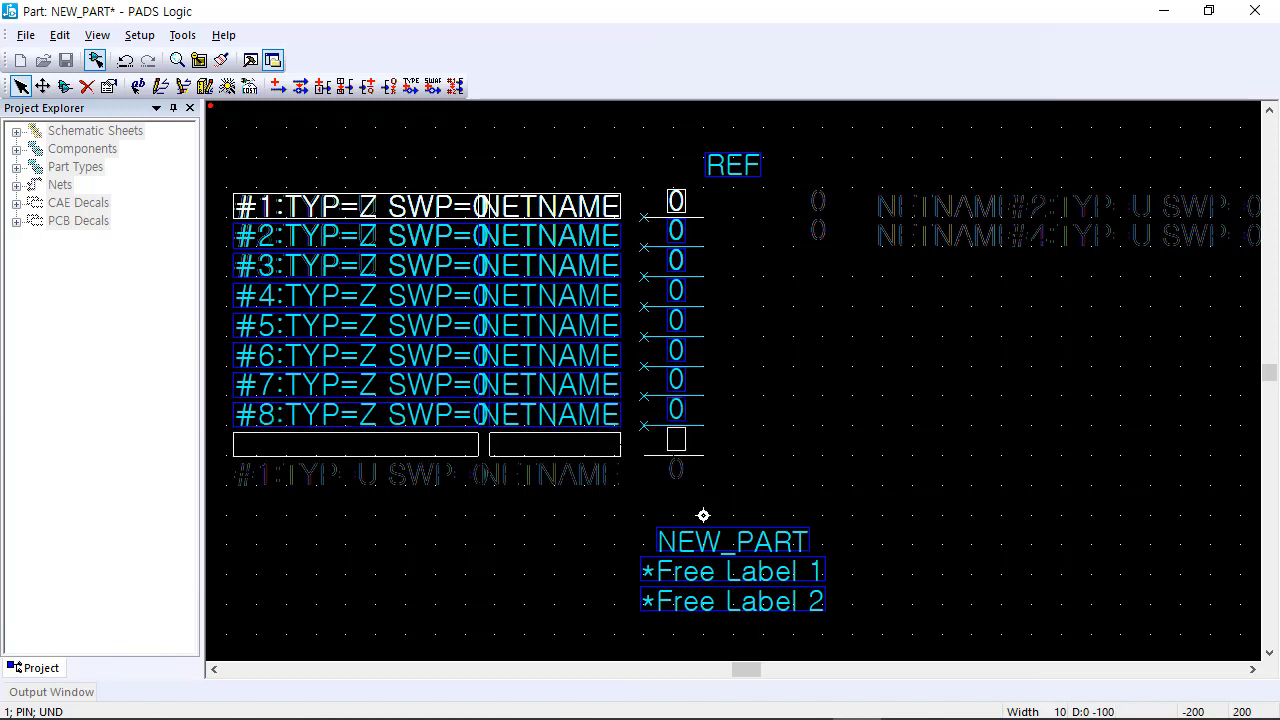
left_click(644, 457)
left_click(644, 487)
key("Escape")
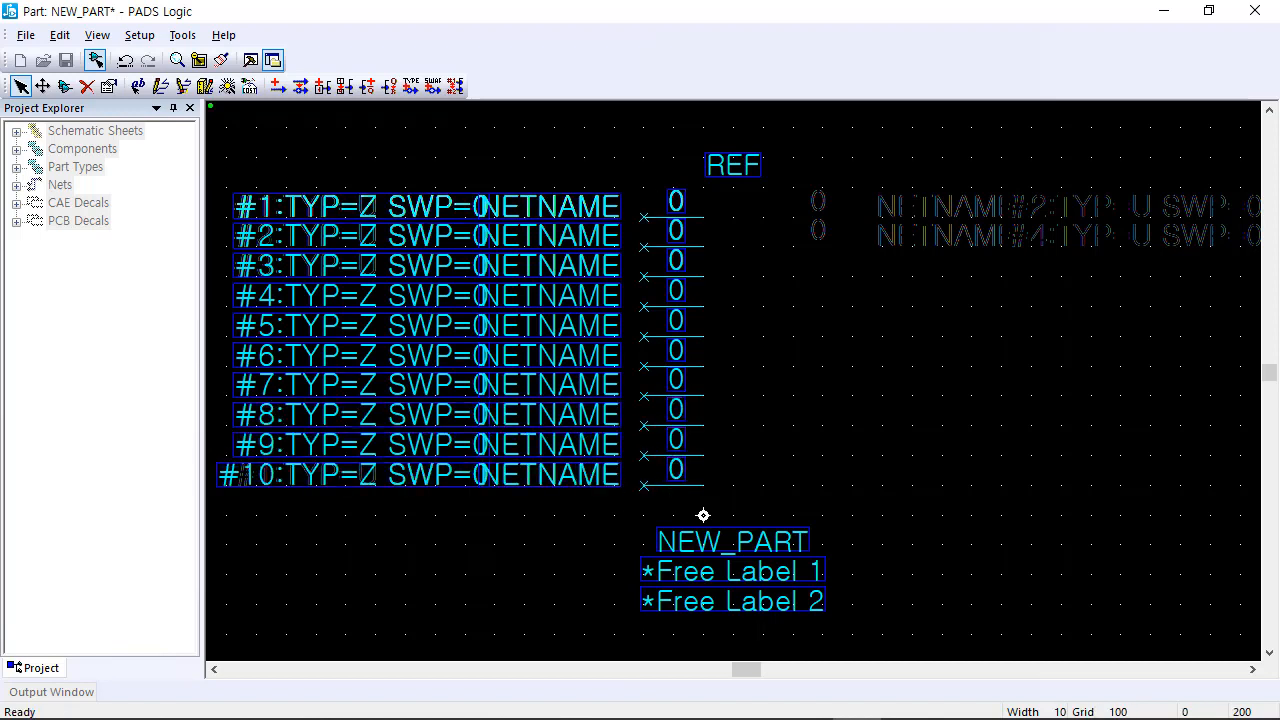
Step: Duplicate the whole ten-terminal column, mirror the copy in X, and place it opposite with its outer ends at X 500
left_click_drag(762, 495, 673, 187)
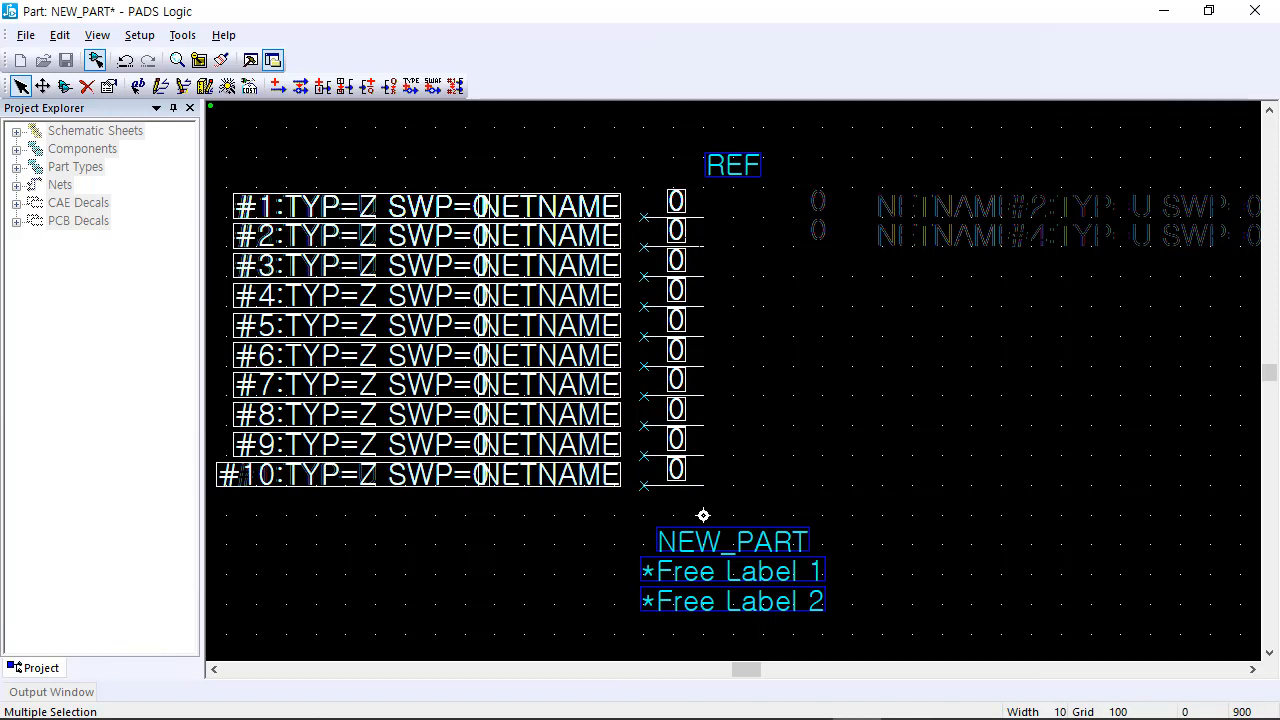
right_click(668, 251)
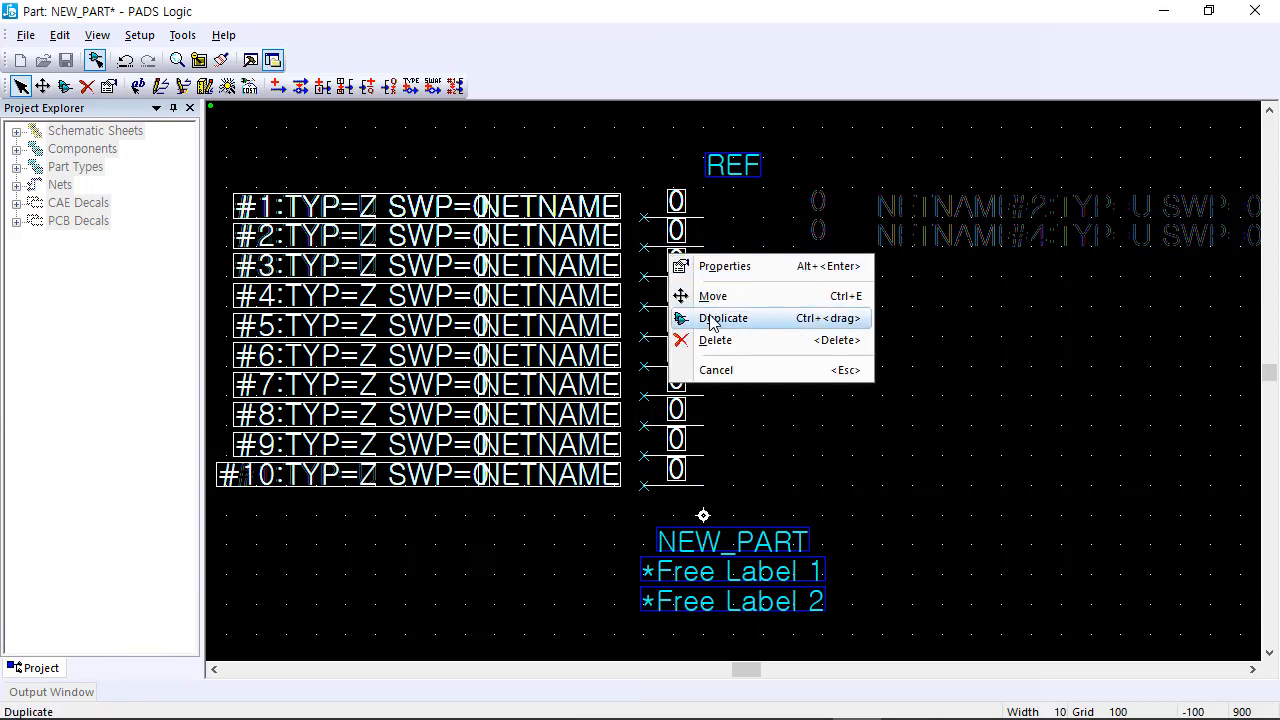
left_click(716, 318)
right_click(762, 363)
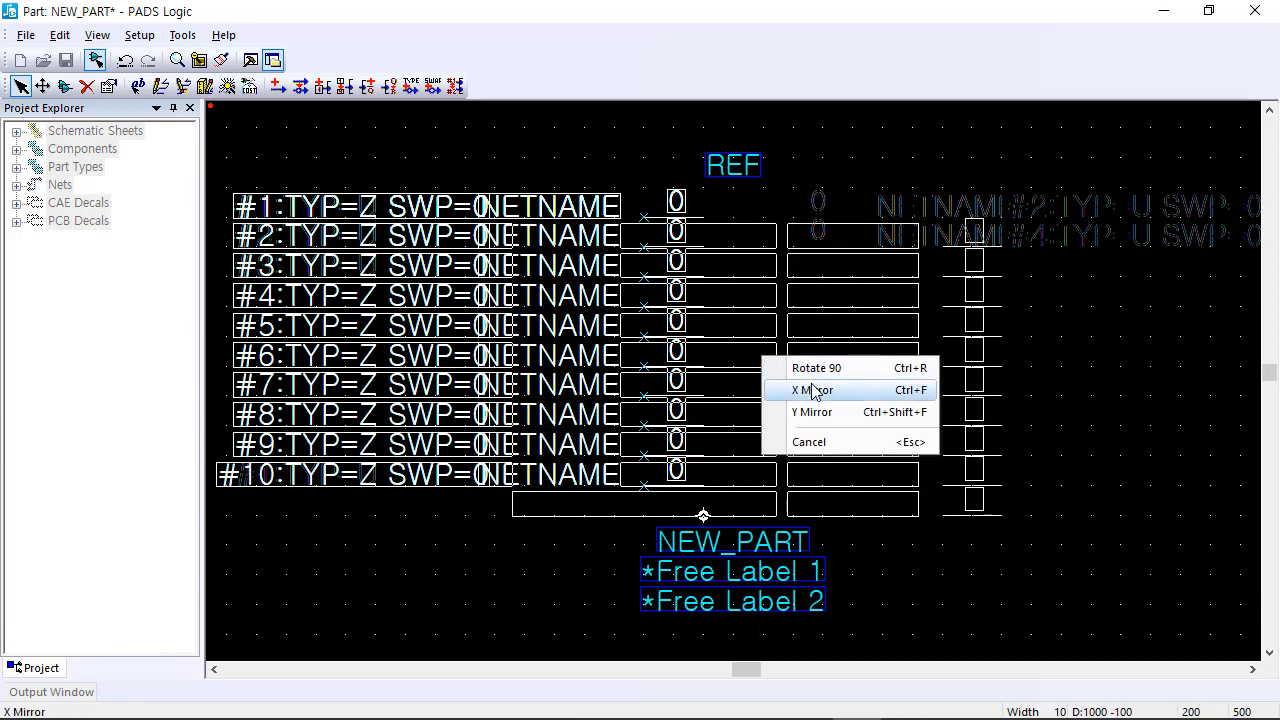
left_click(814, 391)
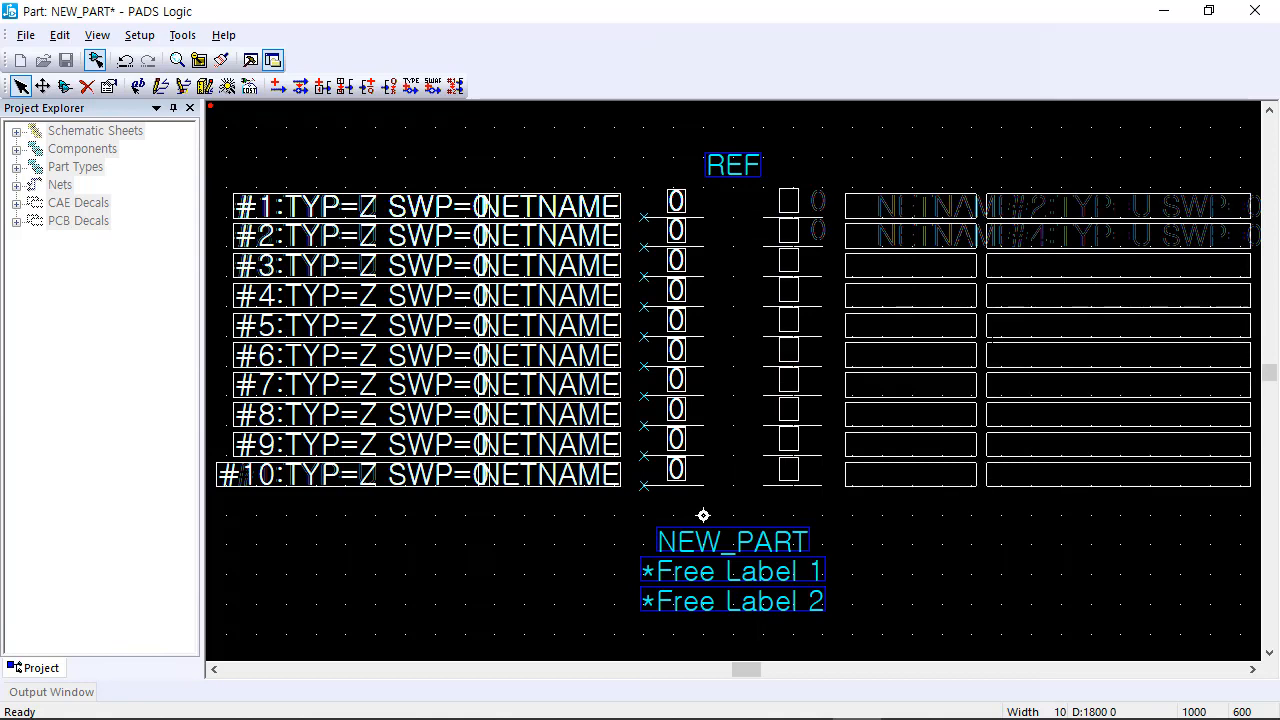
left_click(703, 515)
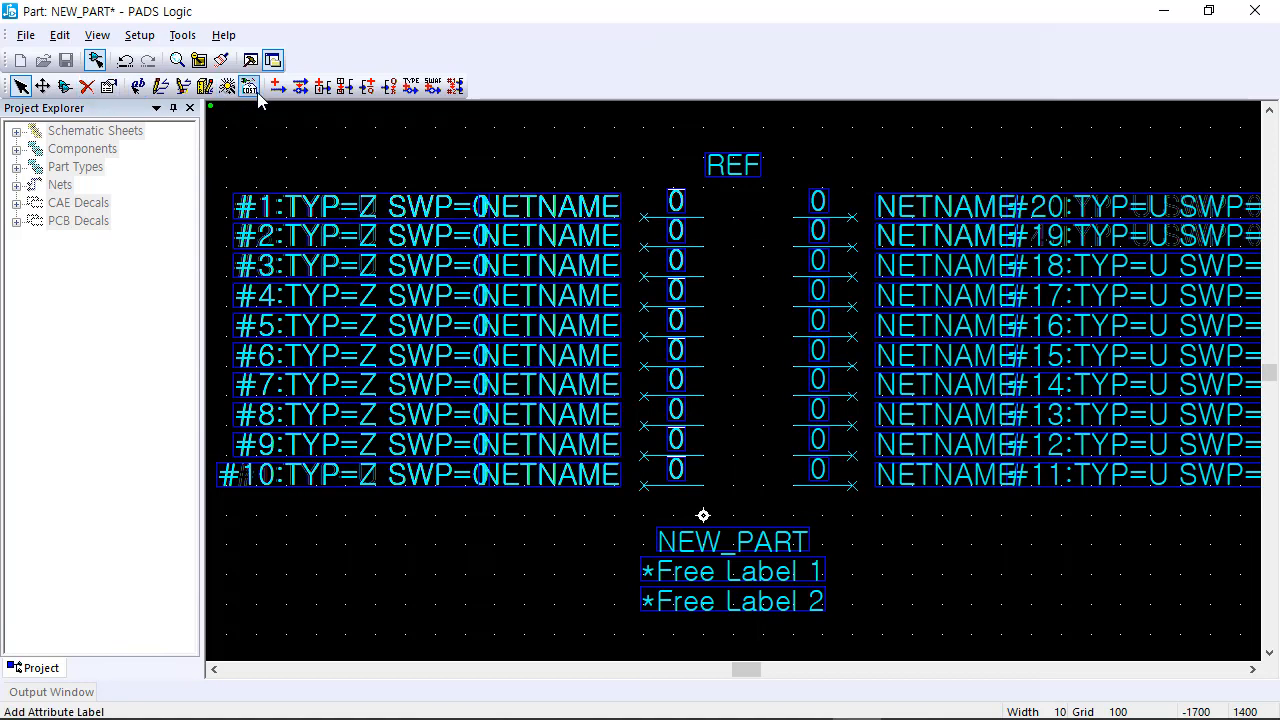
Step: Draw a rectangular body outline 300 by 1100 units between the two terminal columns, with its lower-left corner on the origin
left_click(160, 86)
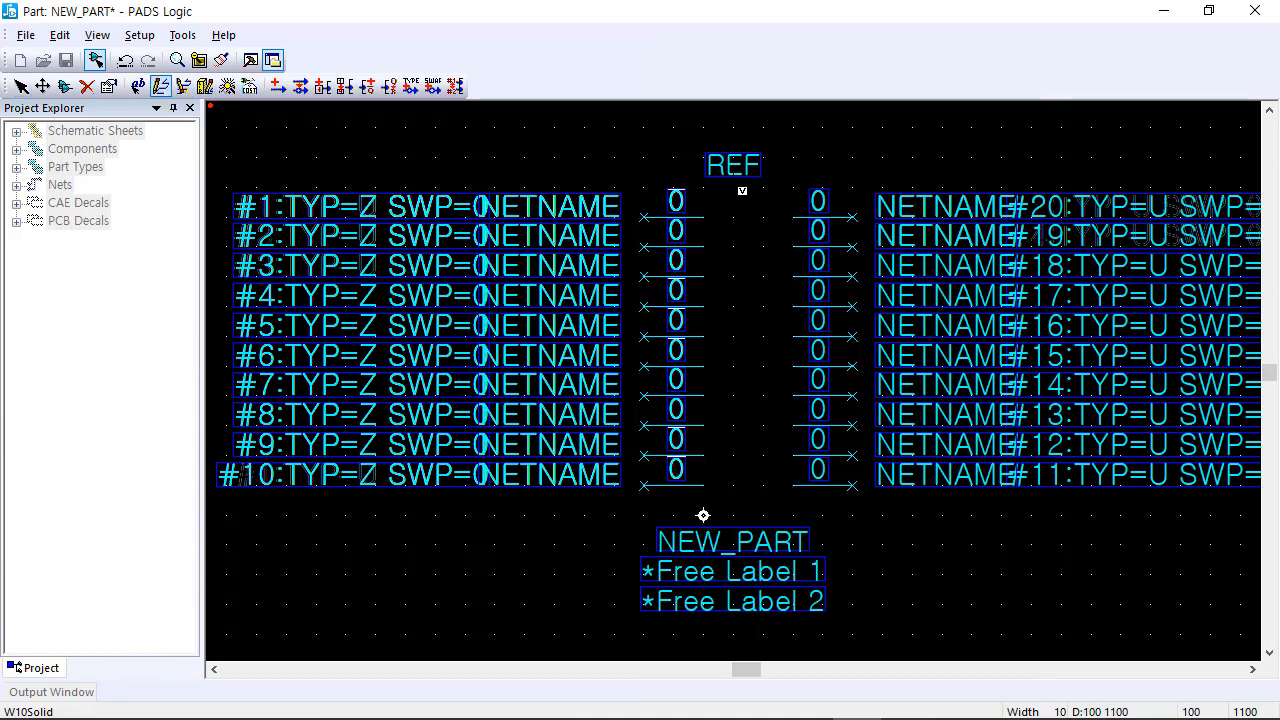
left_click(749, 189)
left_click(800, 195)
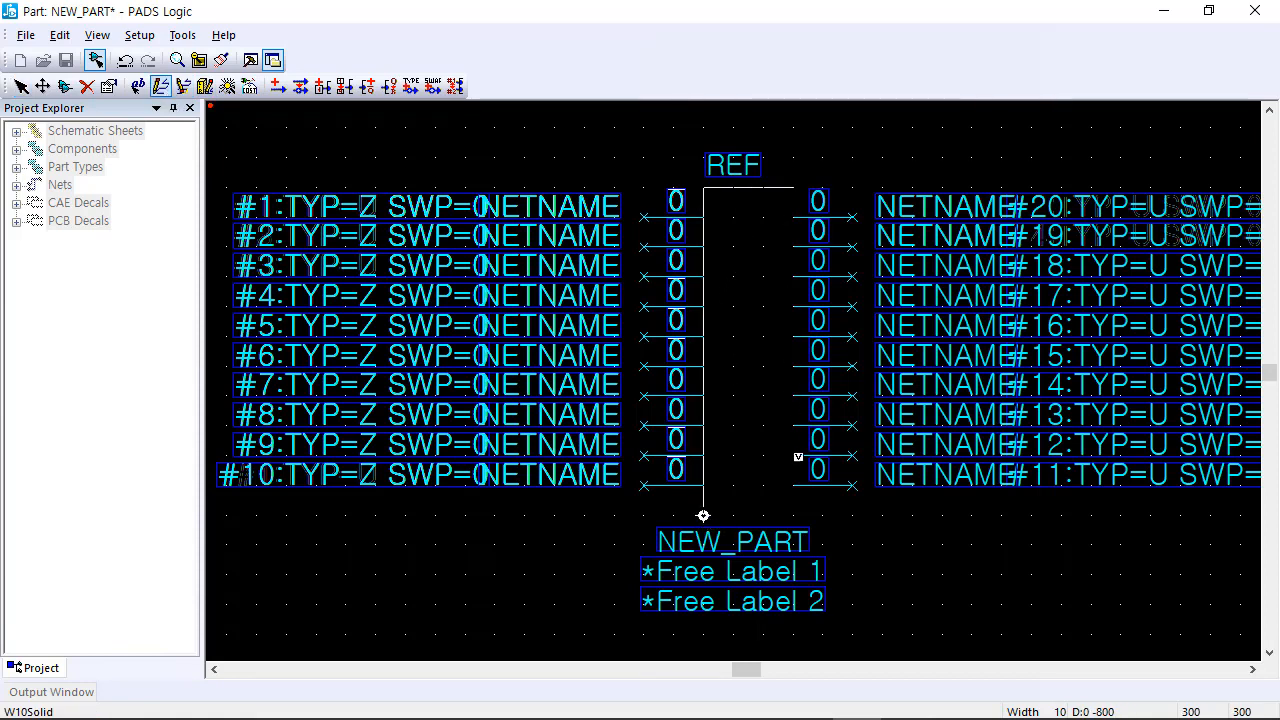
left_click(797, 520)
left_click(706, 520)
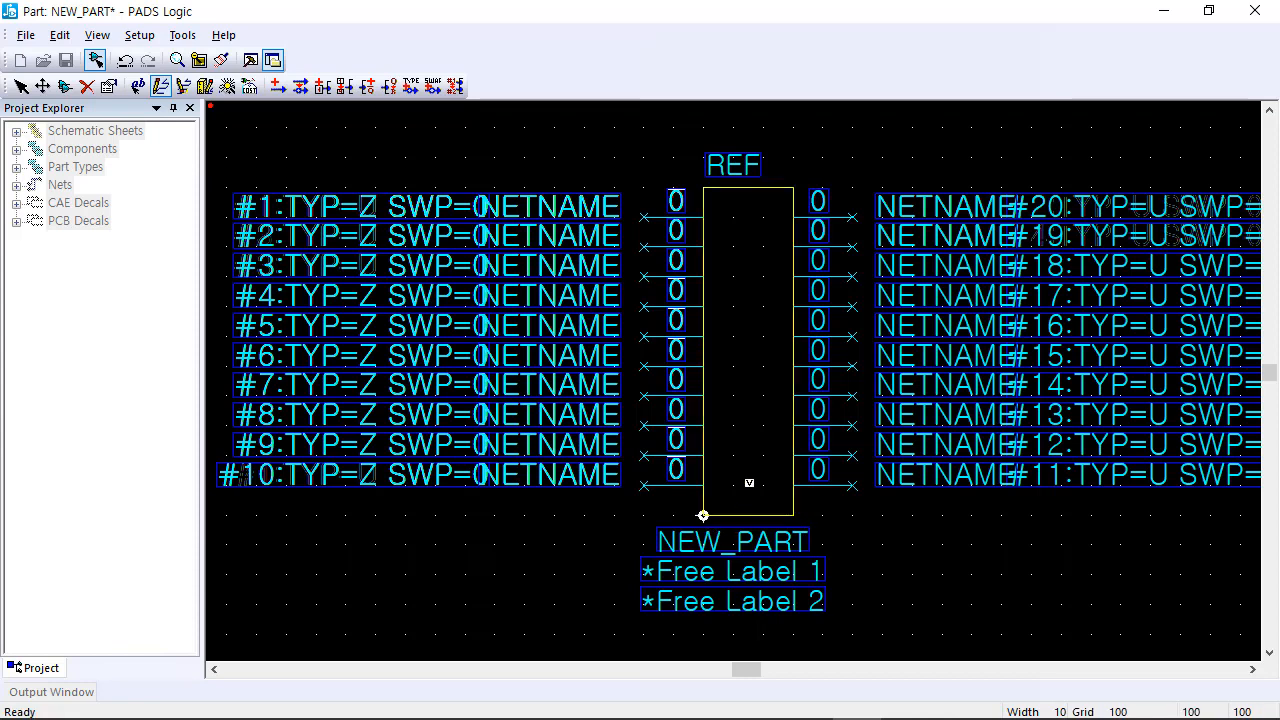
key("Escape")
left_click(766, 188)
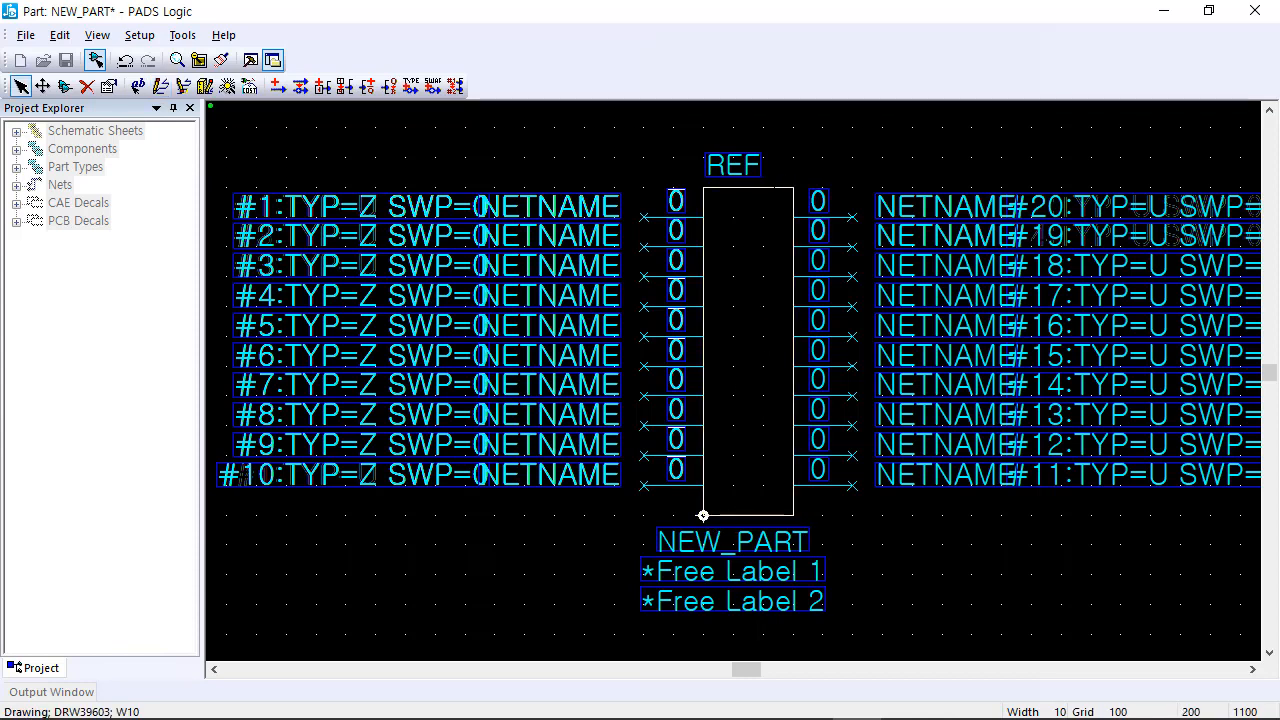
key("ctrl+e")
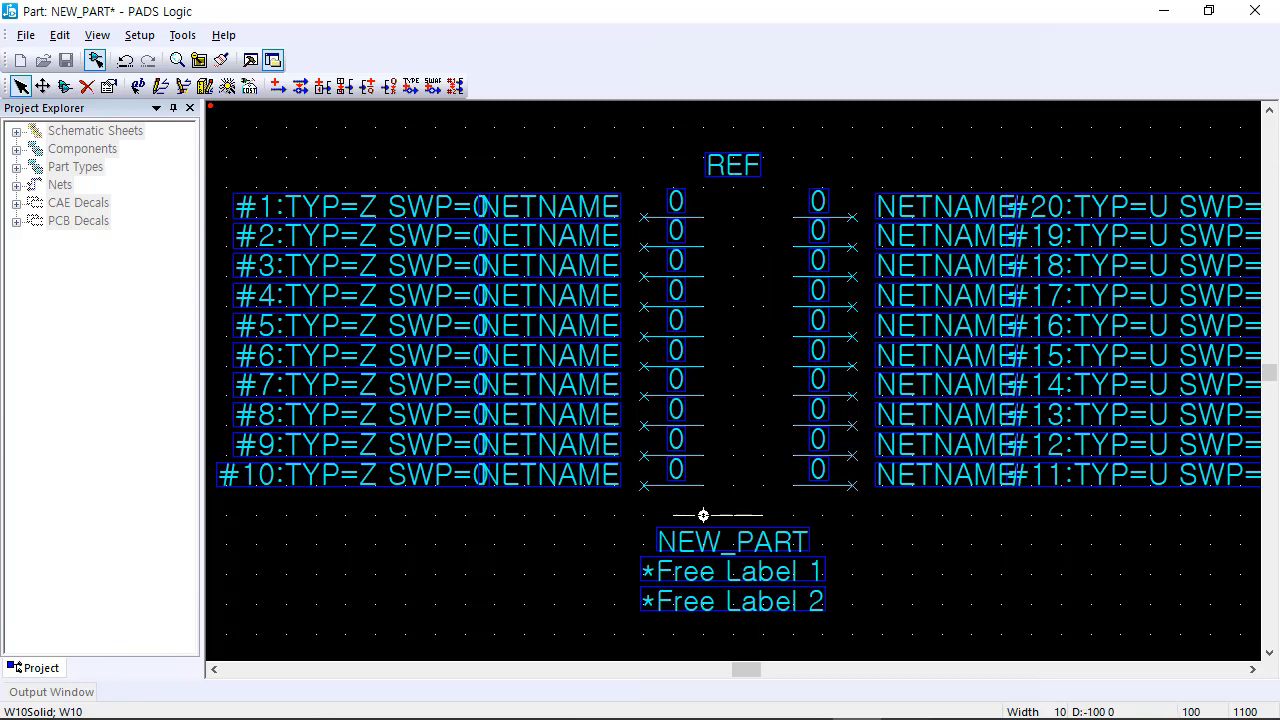
left_click(703, 515)
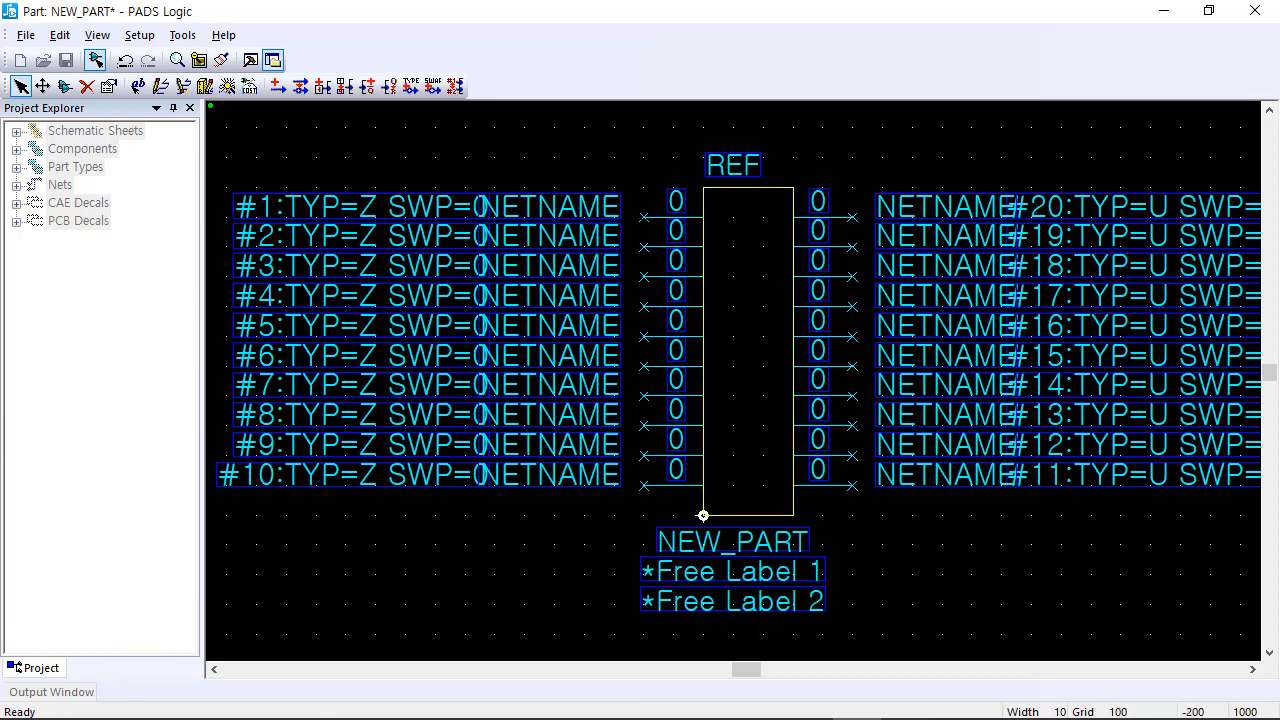
Step: Set the pin number of terminal #1 to 1 and that of the facing terminal #20 to 2
double_click(645, 219)
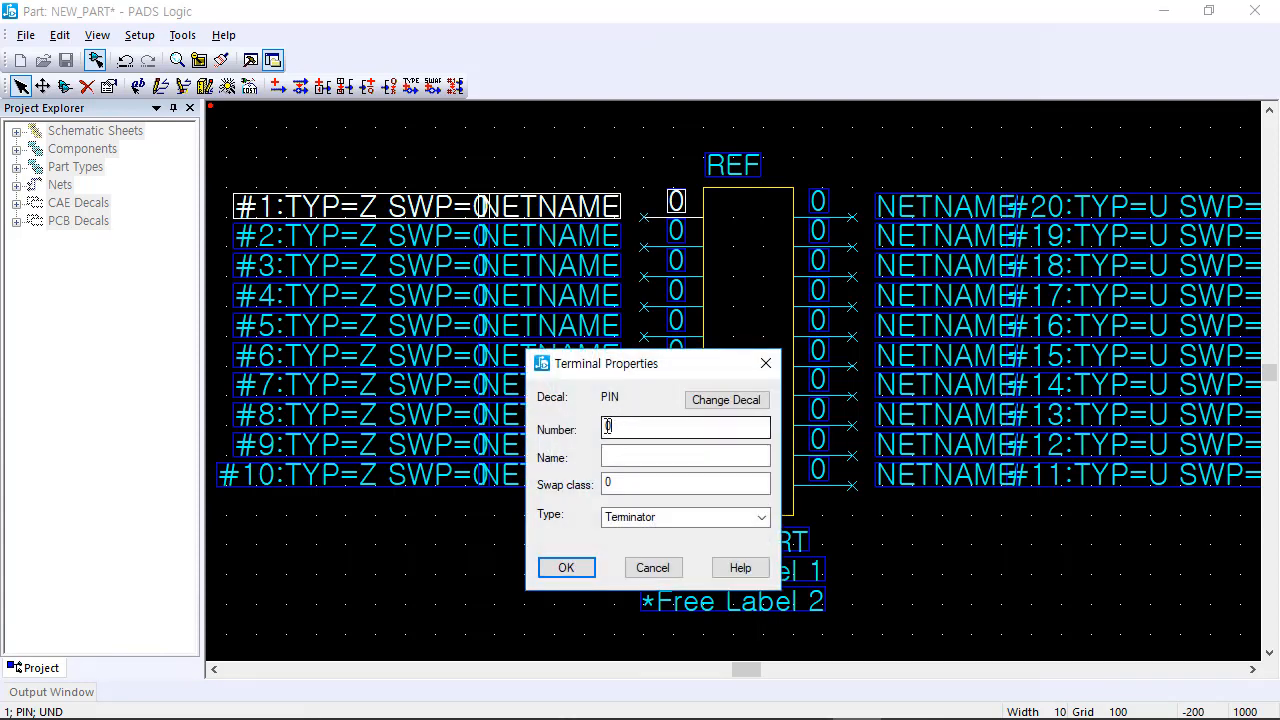
left_click_drag(614, 427, 588, 436)
type("1")
left_click(566, 567)
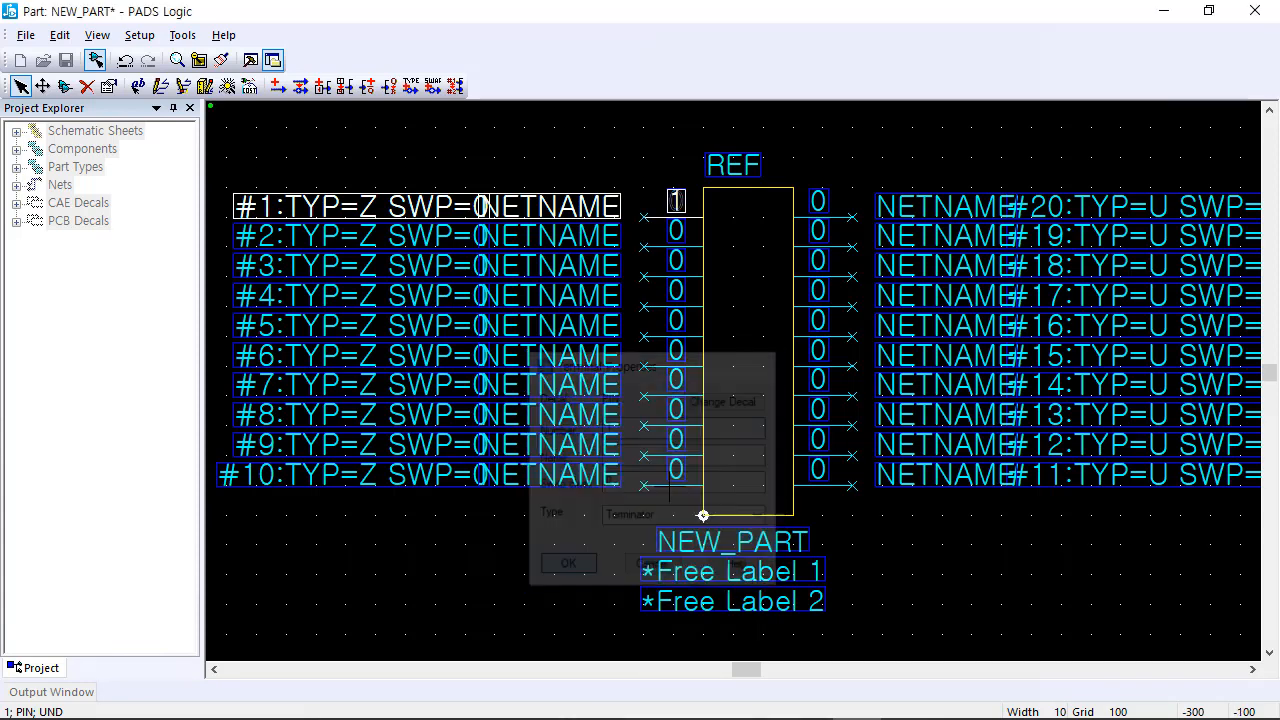
double_click(846, 225)
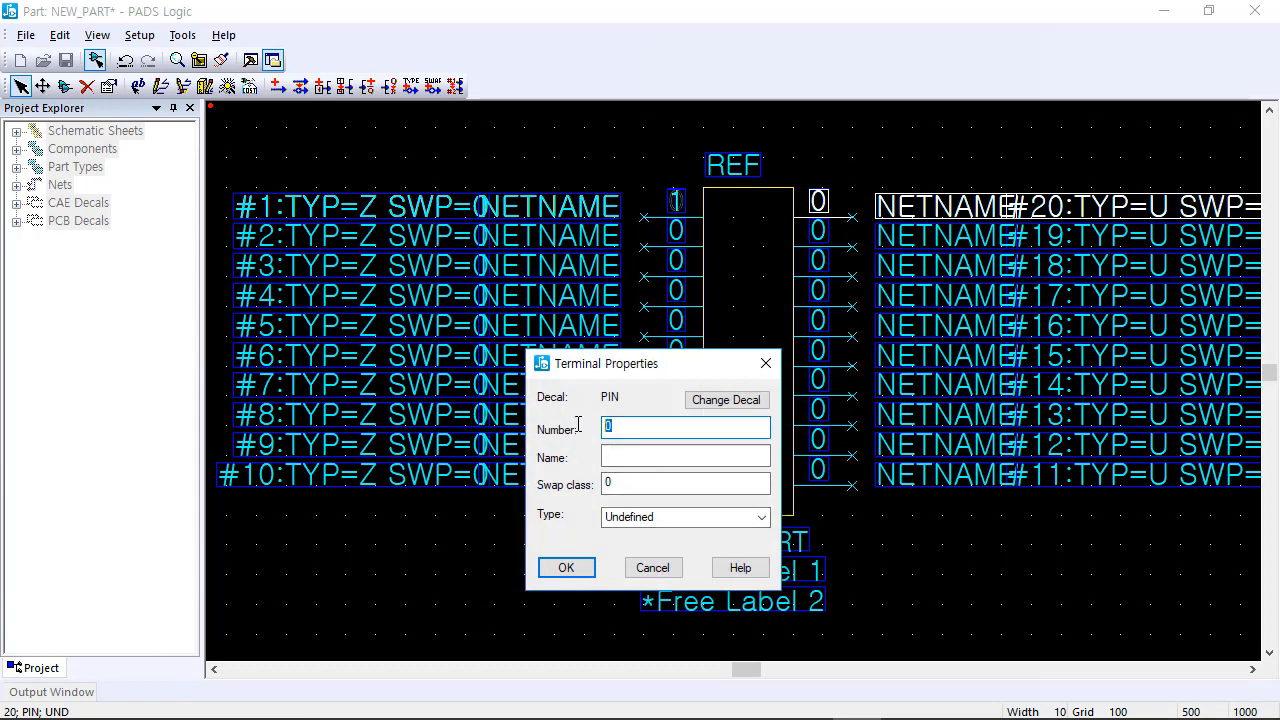
type("2")
left_click(588, 568)
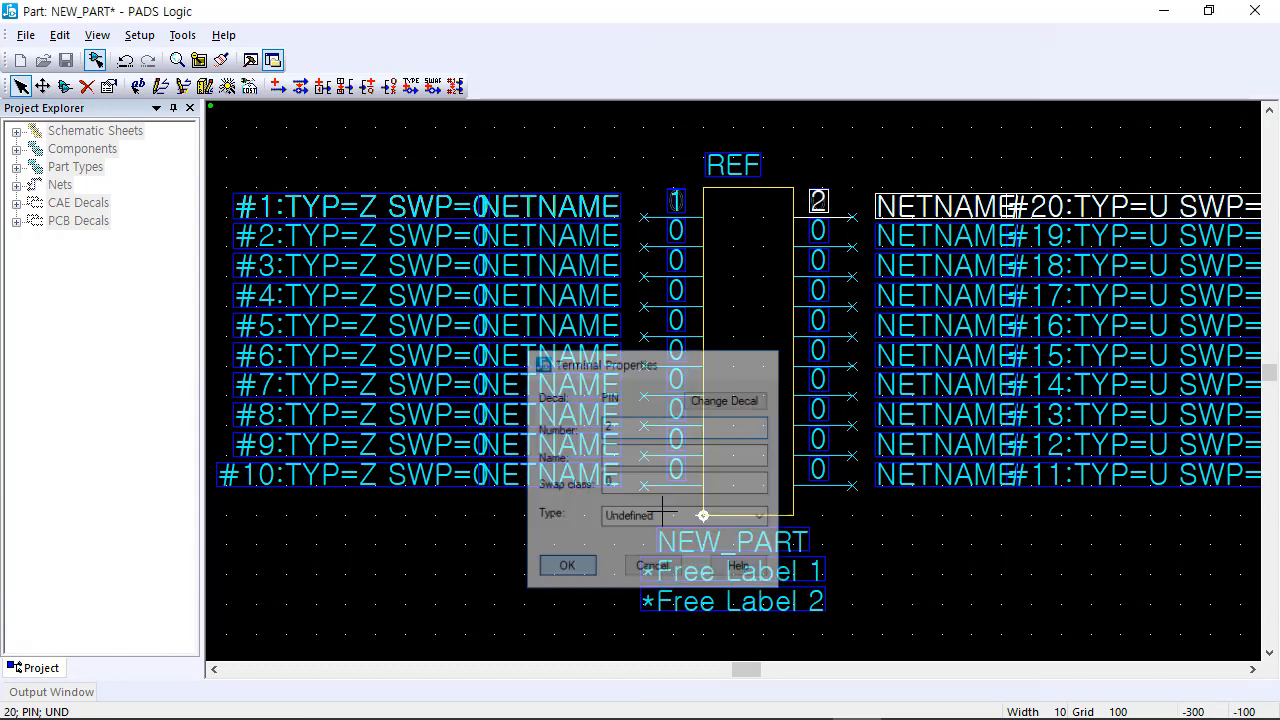
Step: Review the terminal properties of #2, #20, #3 and #18 one after another without changing them
double_click(656, 247)
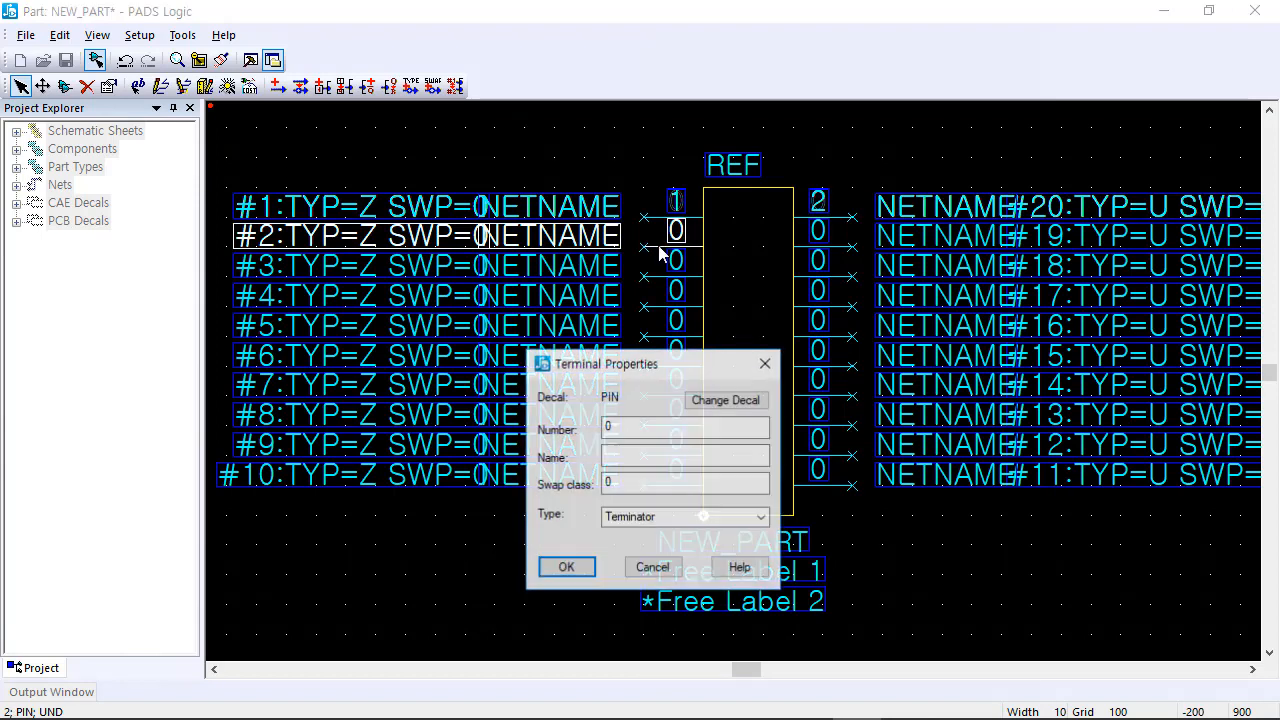
key("Escape")
double_click(846, 222)
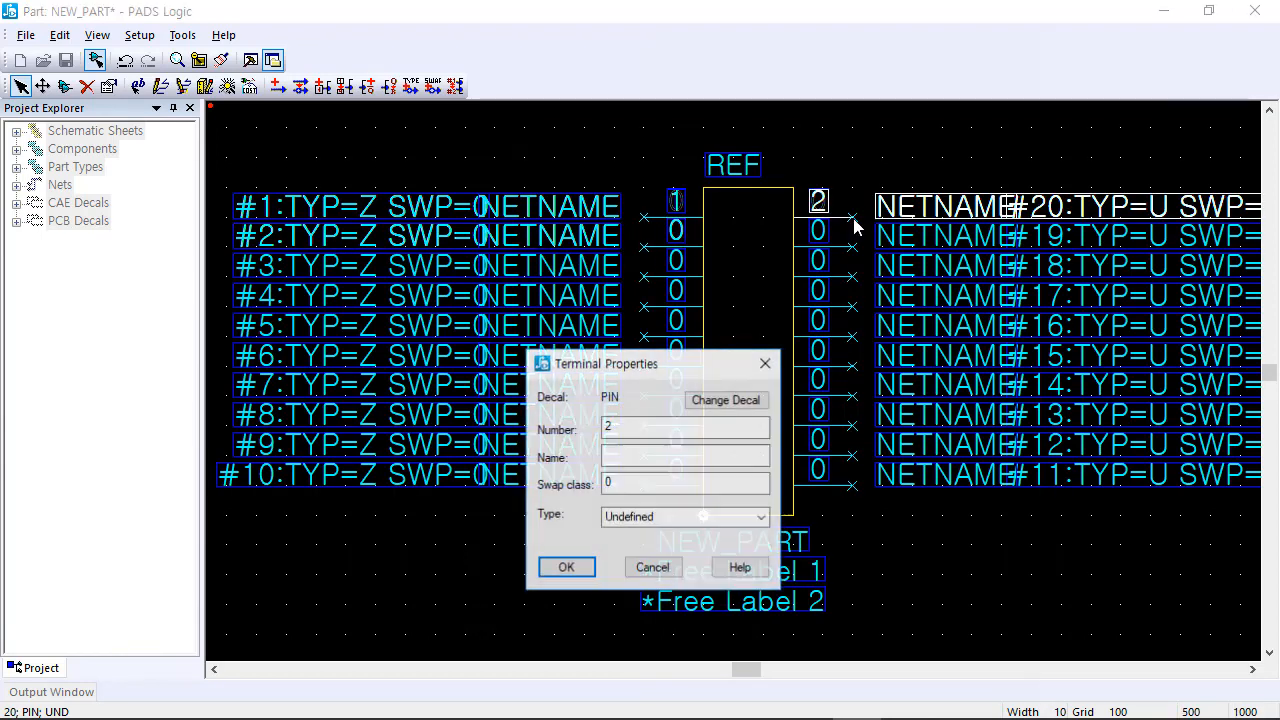
key("Escape")
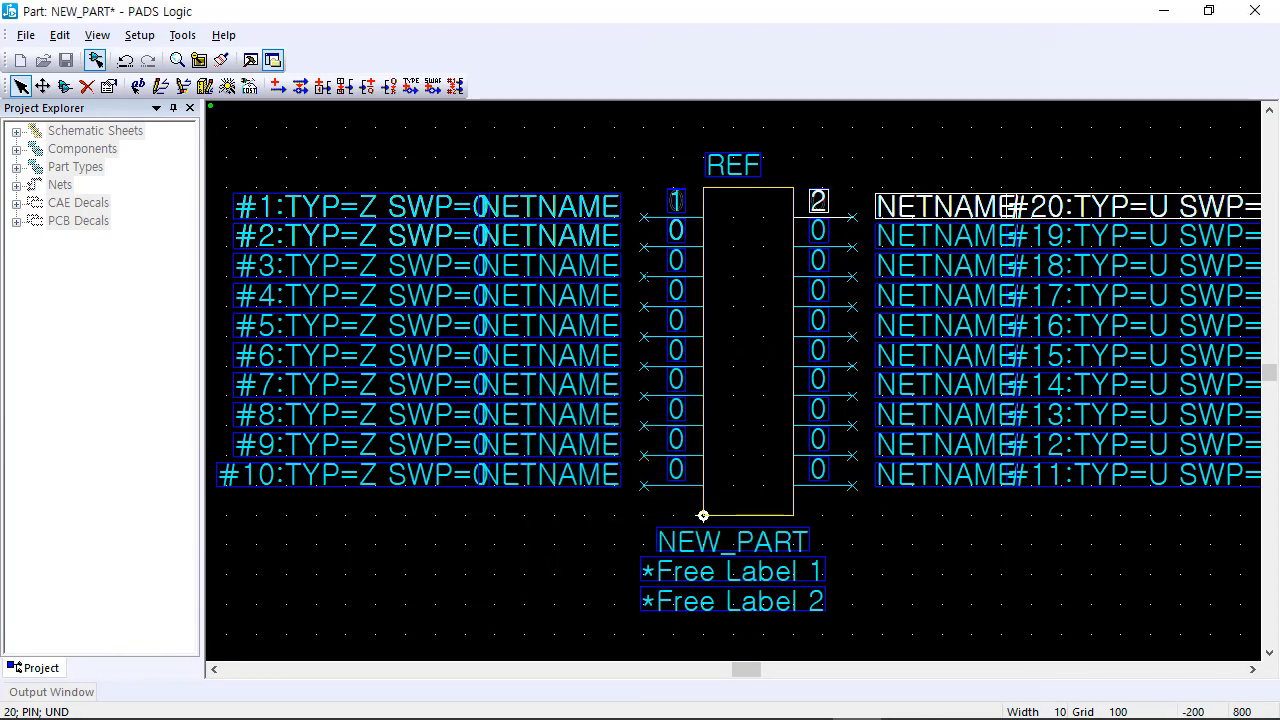
double_click(650, 280)
key("Escape")
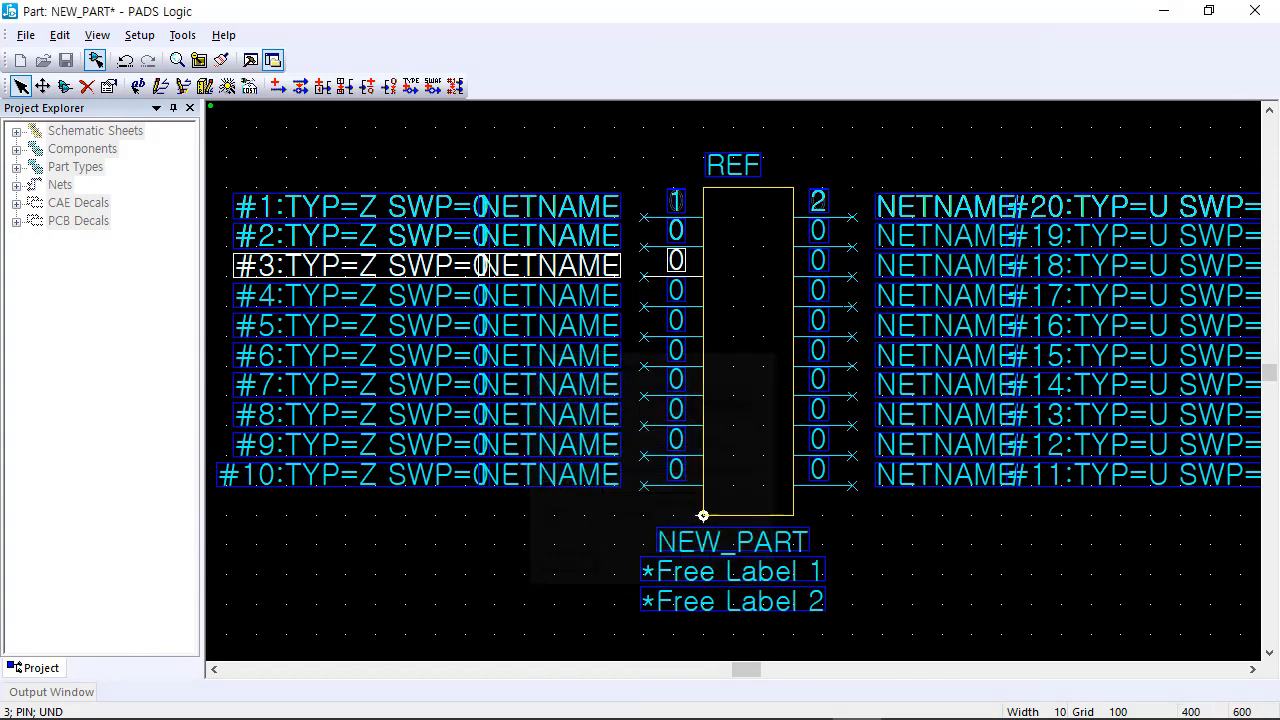
double_click(850, 280)
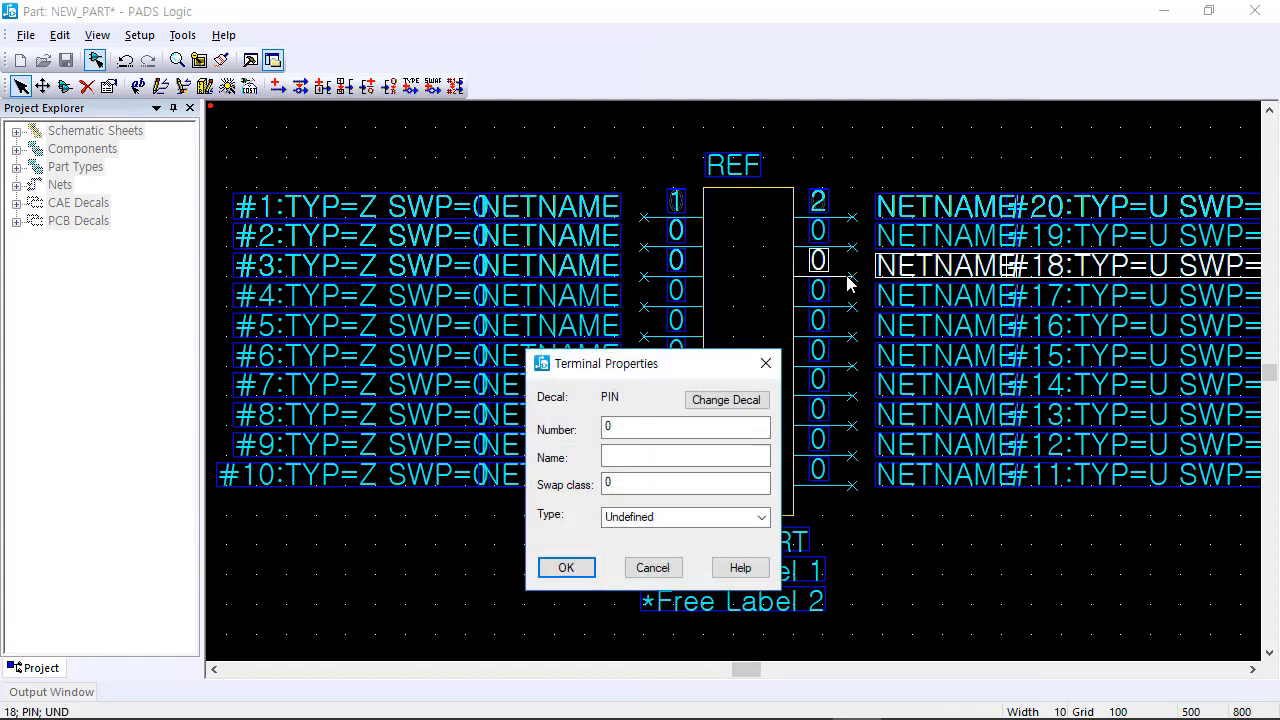
key("Escape")
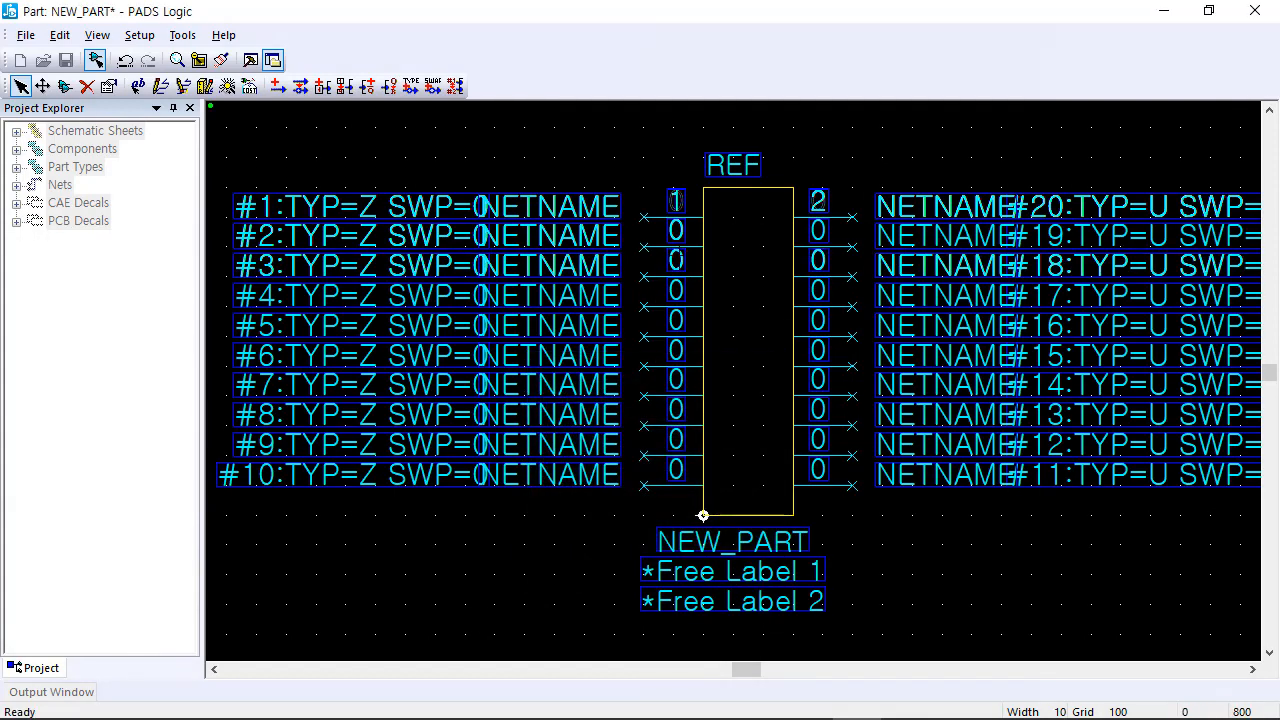
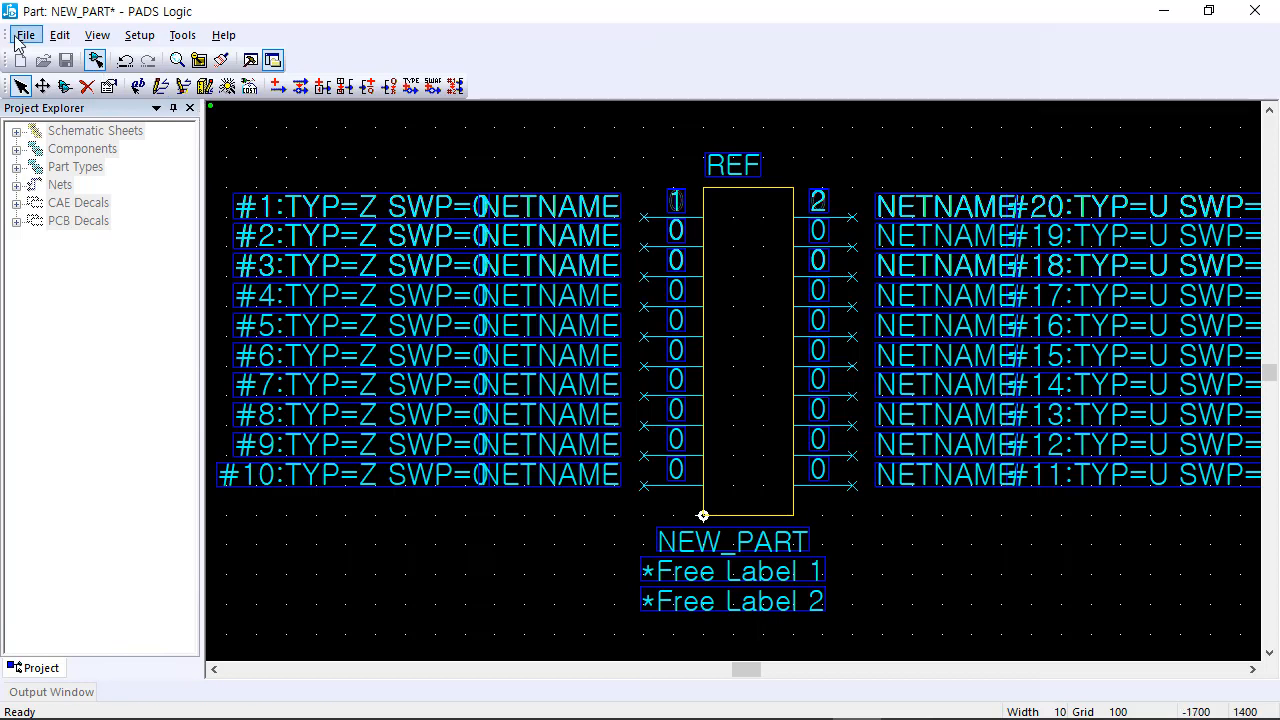
Step: Return from the gate decal to the part level, keeping the changes to the gate
left_click(25, 35)
left_click(47, 58)
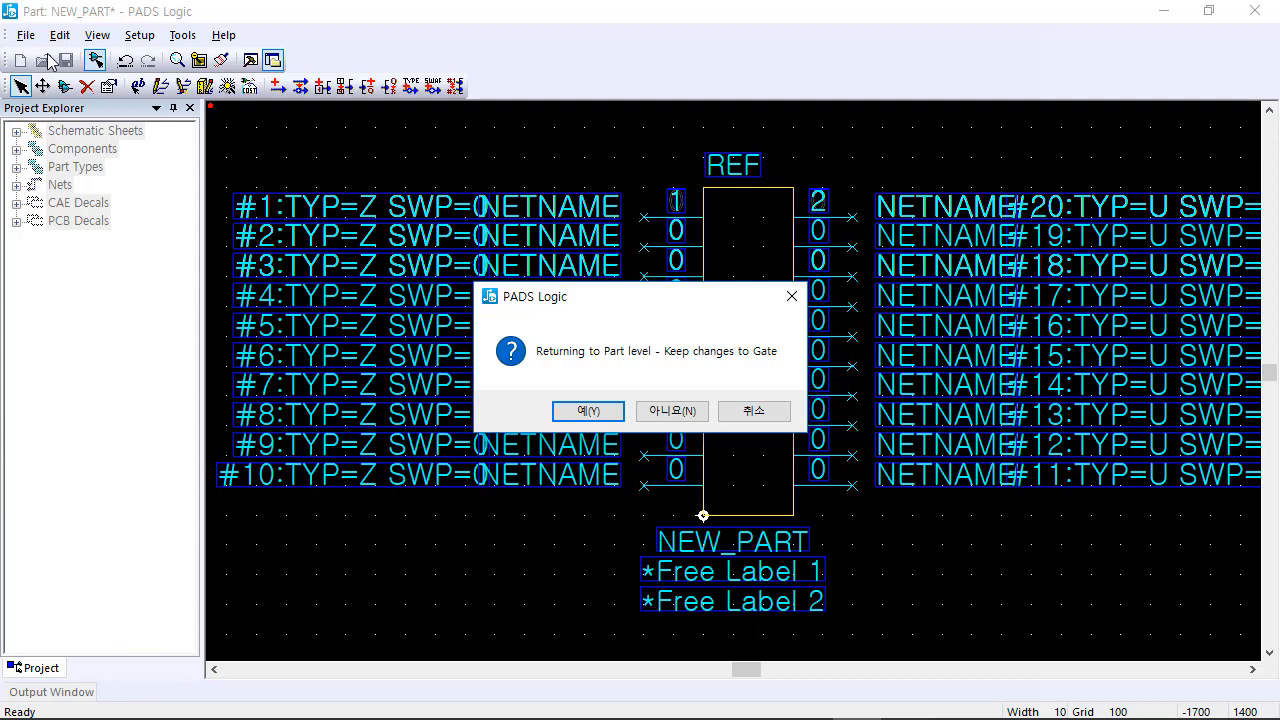
left_click(600, 411)
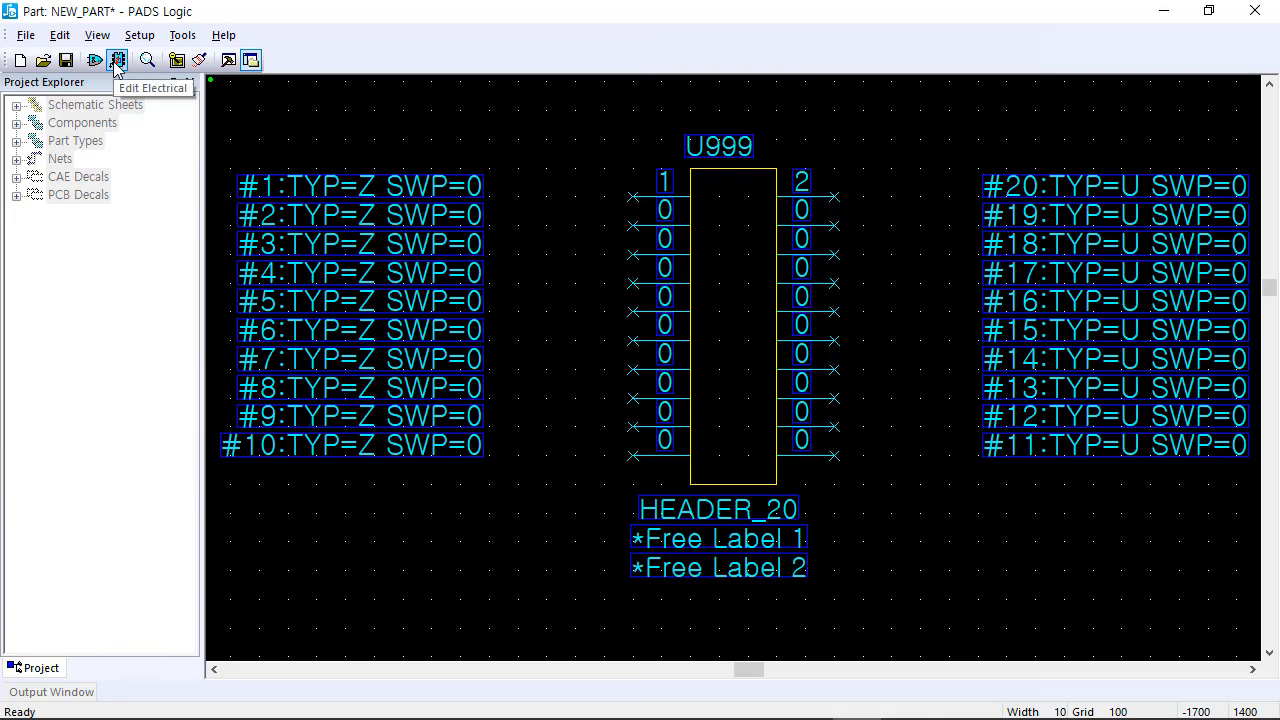
Step: Open the part's electrical pin table and narrow its Name column to reveal the swap and sequence columns
left_click(117, 62)
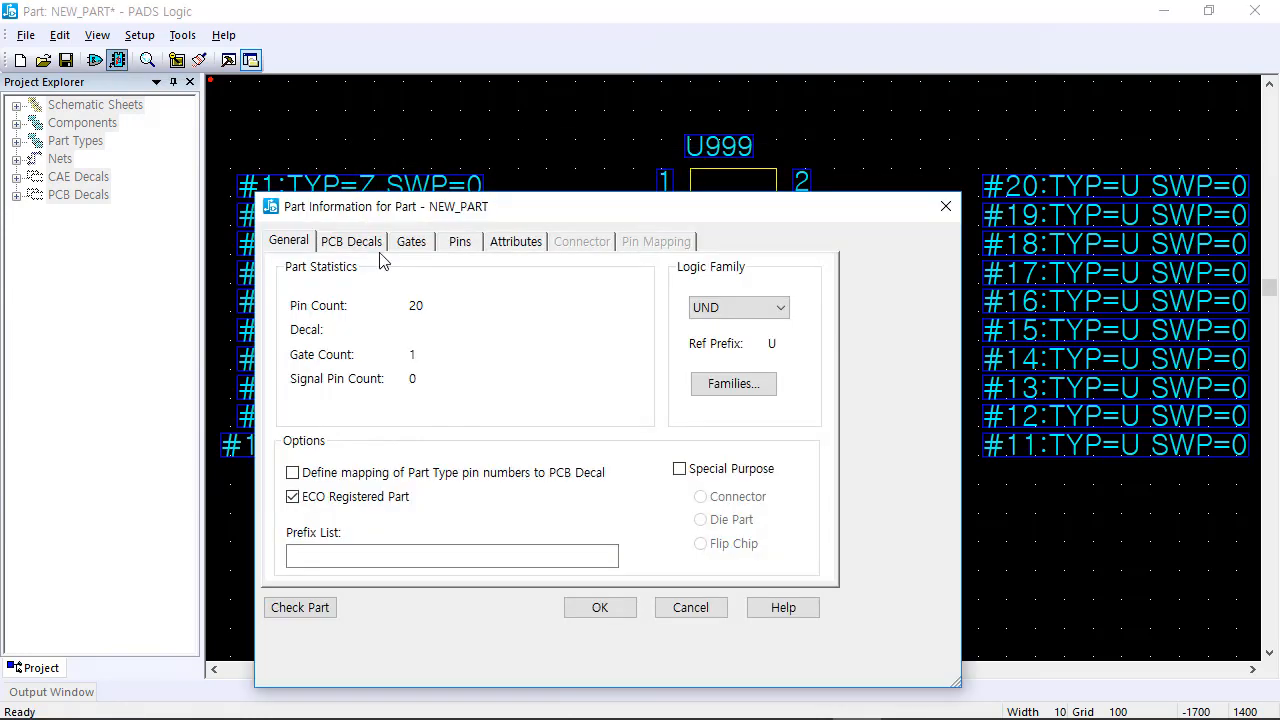
left_click_drag(443, 208, 595, 516)
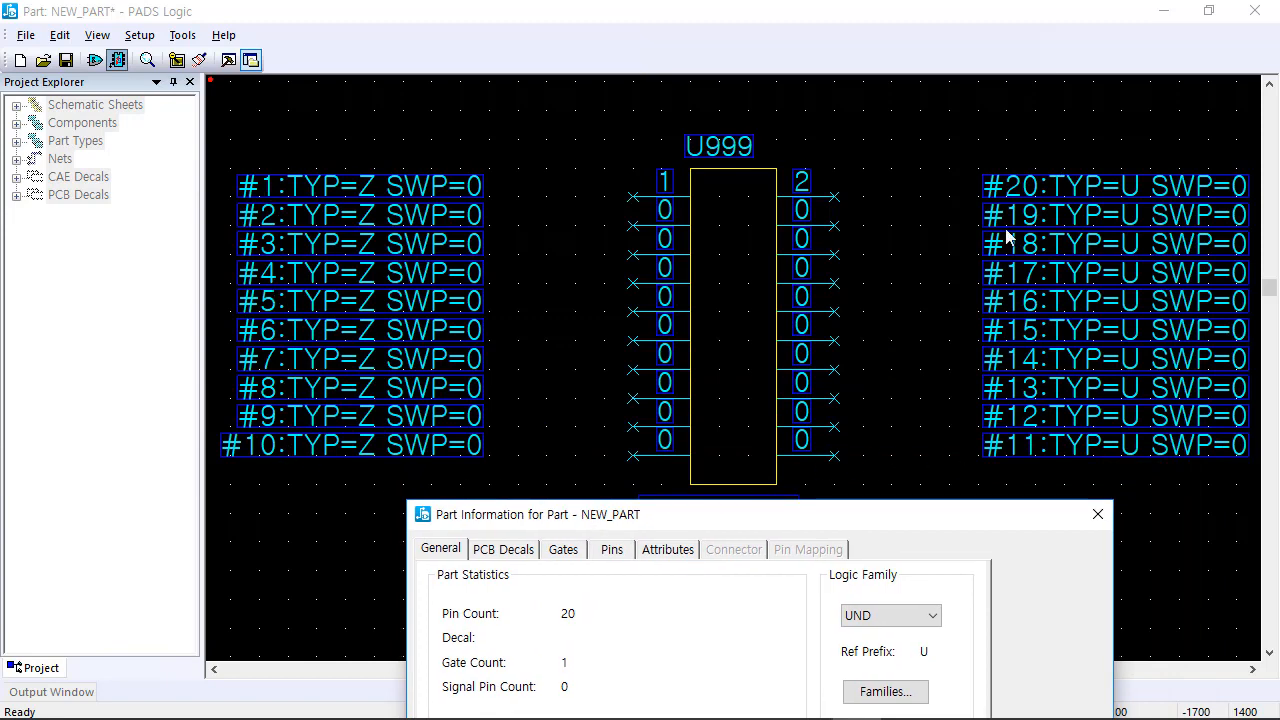
left_click_drag(703, 521, 683, 322)
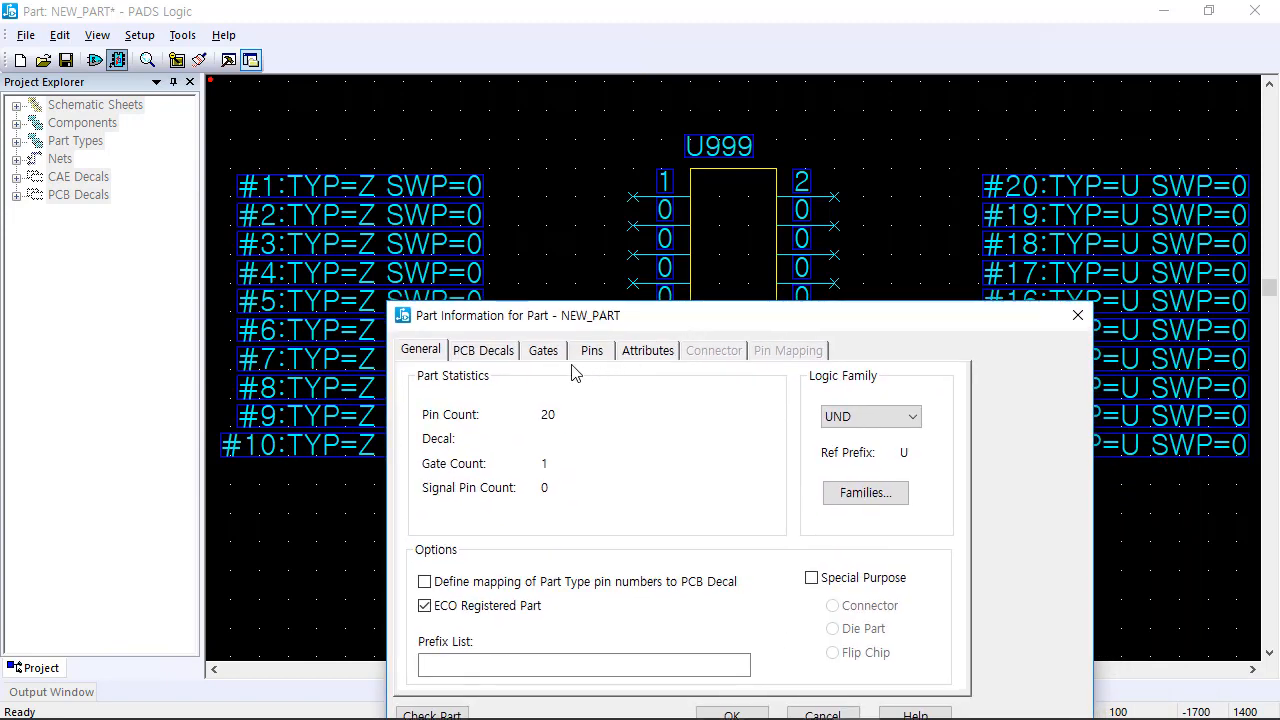
left_click(595, 355)
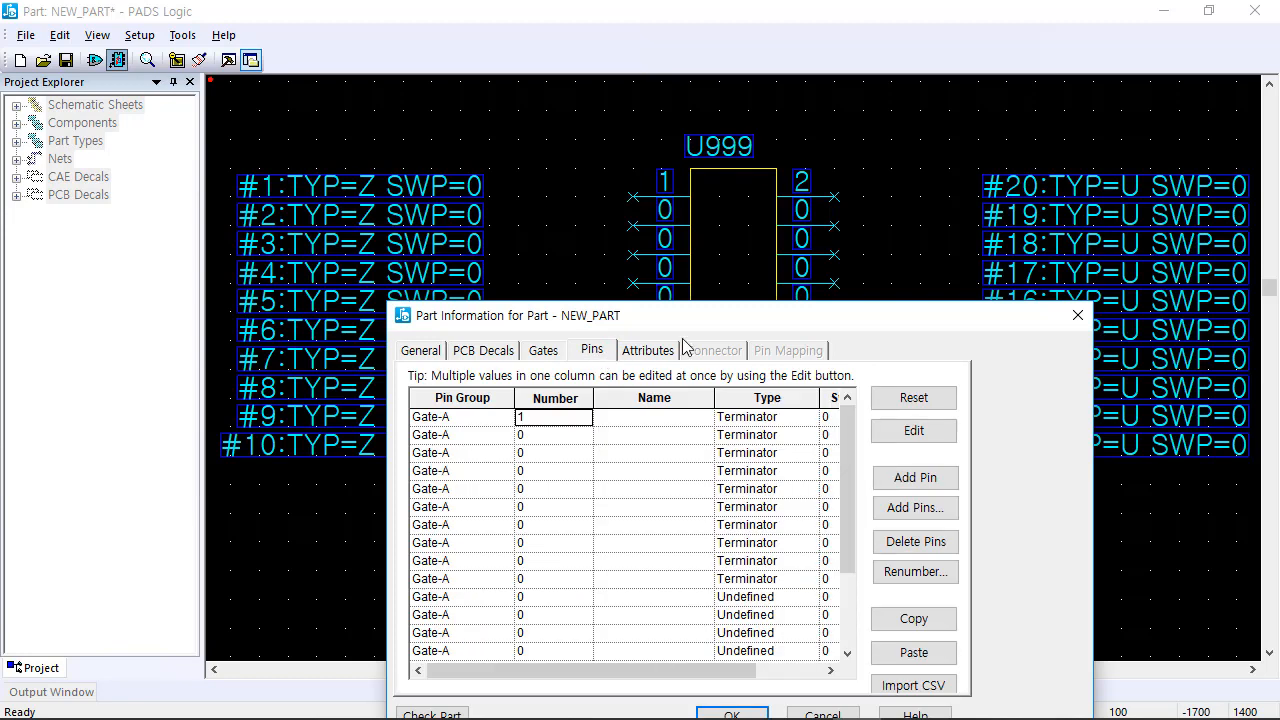
left_click_drag(672, 322, 661, 303)
left_click(540, 425)
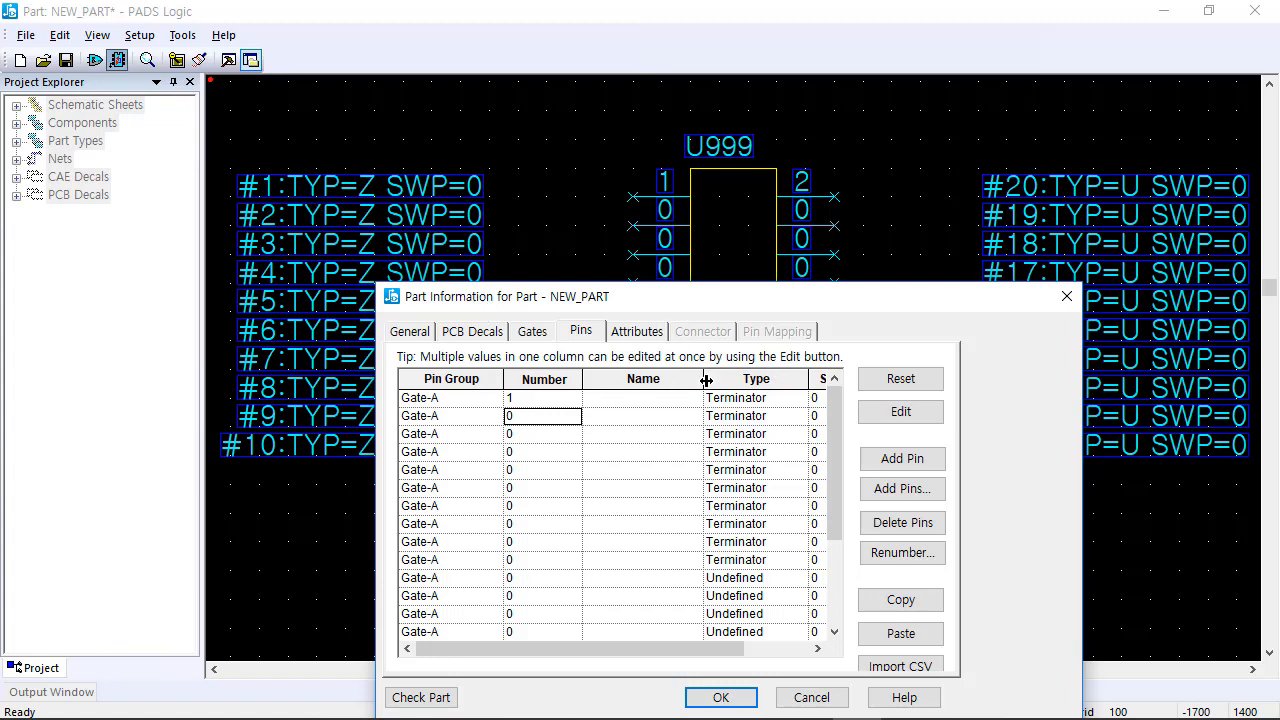
left_click_drag(706, 380, 647, 379)
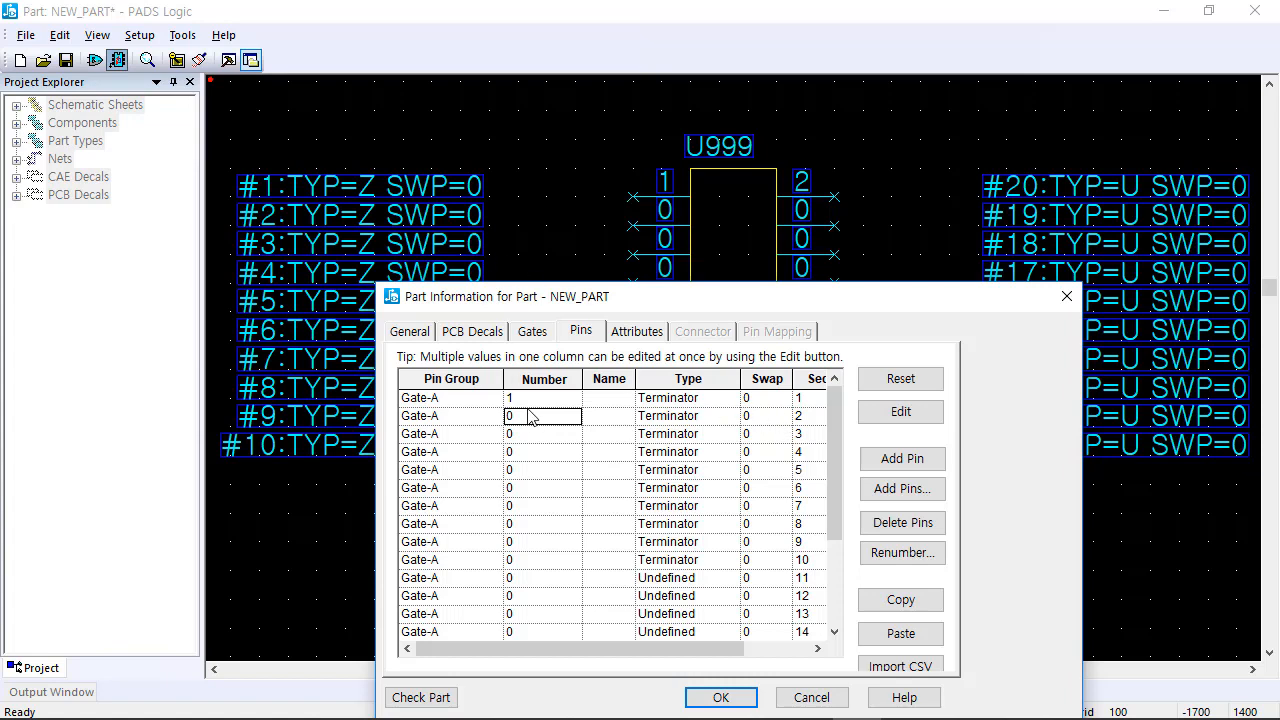
Step: In the pin table, number the Gate-A pins with sequence 2 to 5 as 3, 5, 7 and 9
key("BackSpace")
type("3")
key("Tab")
left_click(538, 439)
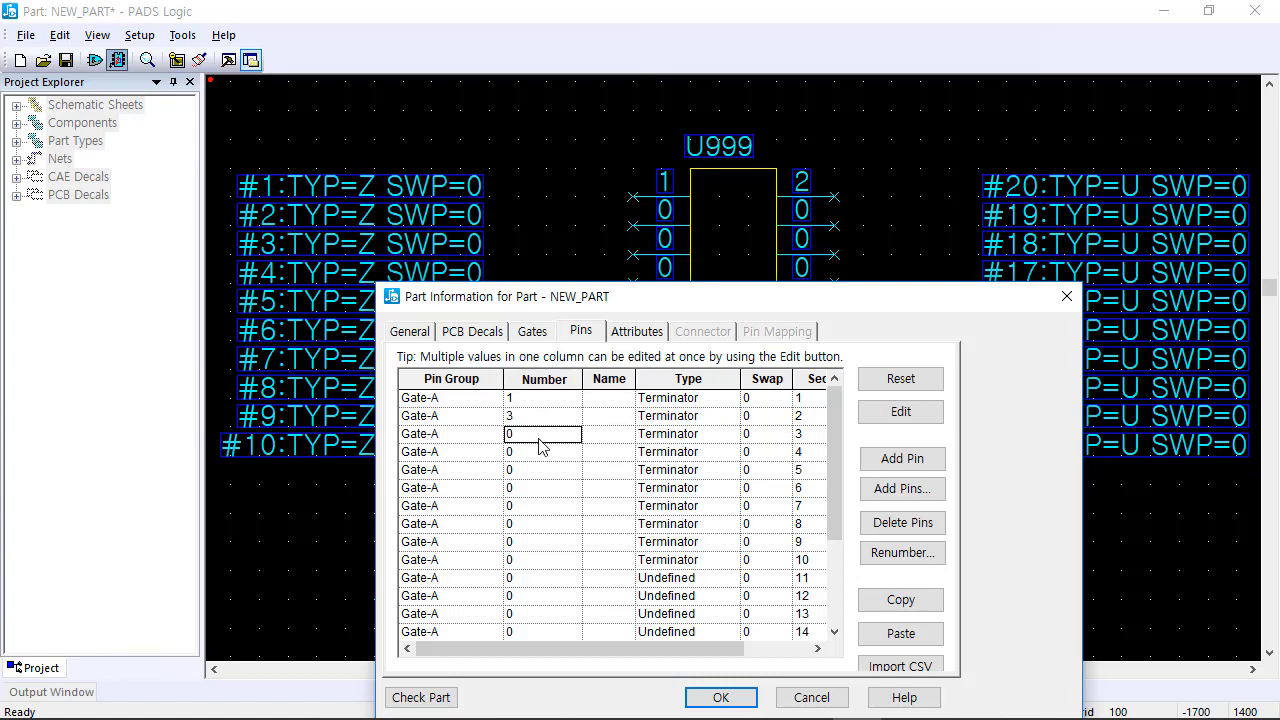
key("BackSpace")
type("5")
left_click(529, 454)
key("BackSpace")
type("7")
left_click(519, 472)
key("BackSpace")
type("90")
Step: Number the Gate-A pins with sequence 6 to 10 as 11, 13, 15, 17 and 19
left_click(537, 489)
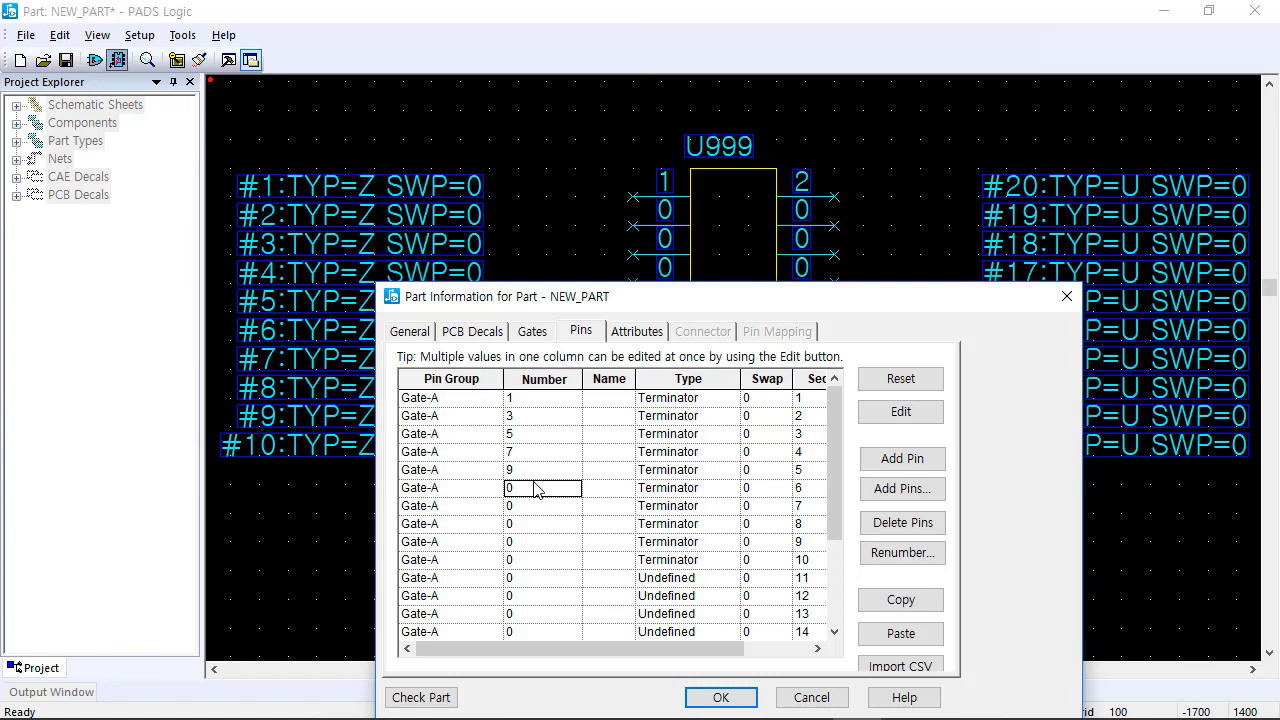
key("BackSpace")
type("11")
left_click(533, 505)
key("BackSpace")
type("1")
left_click(523, 524)
key("BackSpace")
type("15")
left_click(519, 548)
key("BackSpace")
type("17")
left_click(530, 560)
key("BackSpace")
type("1")
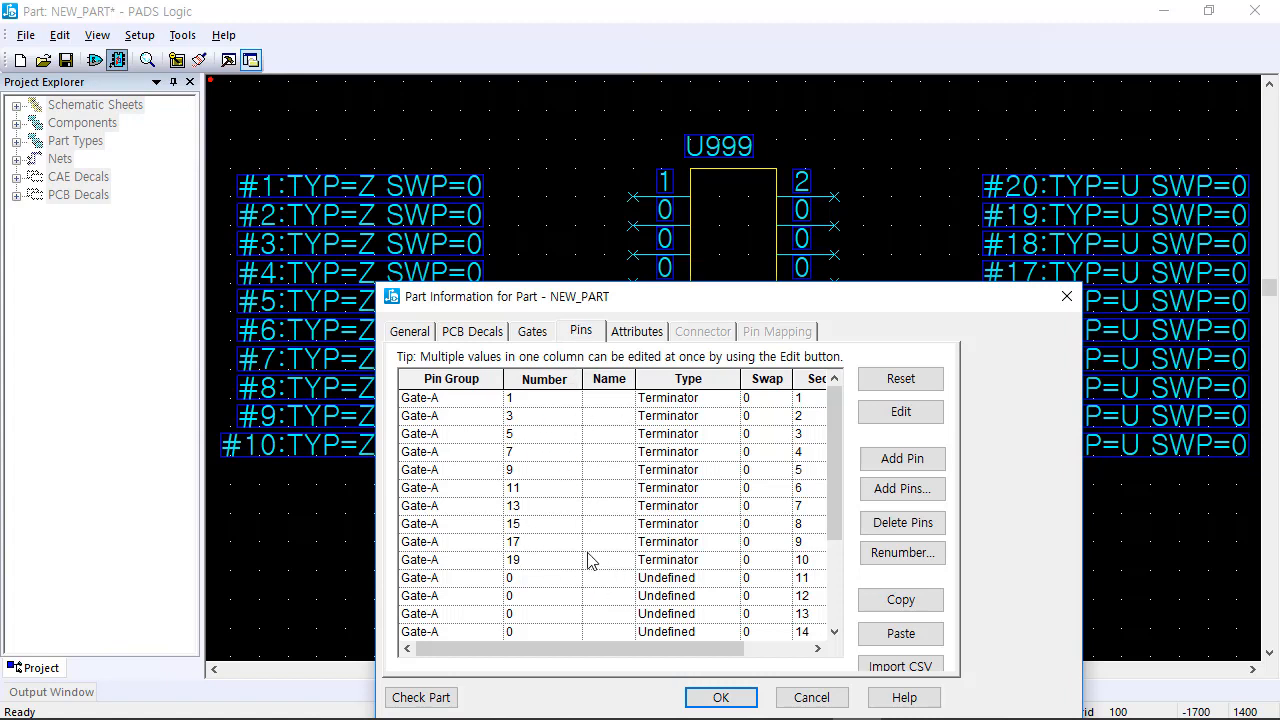
Step: Number the Gate-A pins with sequence 19 down to 15 as 4, 6, 8, 10 and 12
left_click_drag(534, 314, 420, 169)
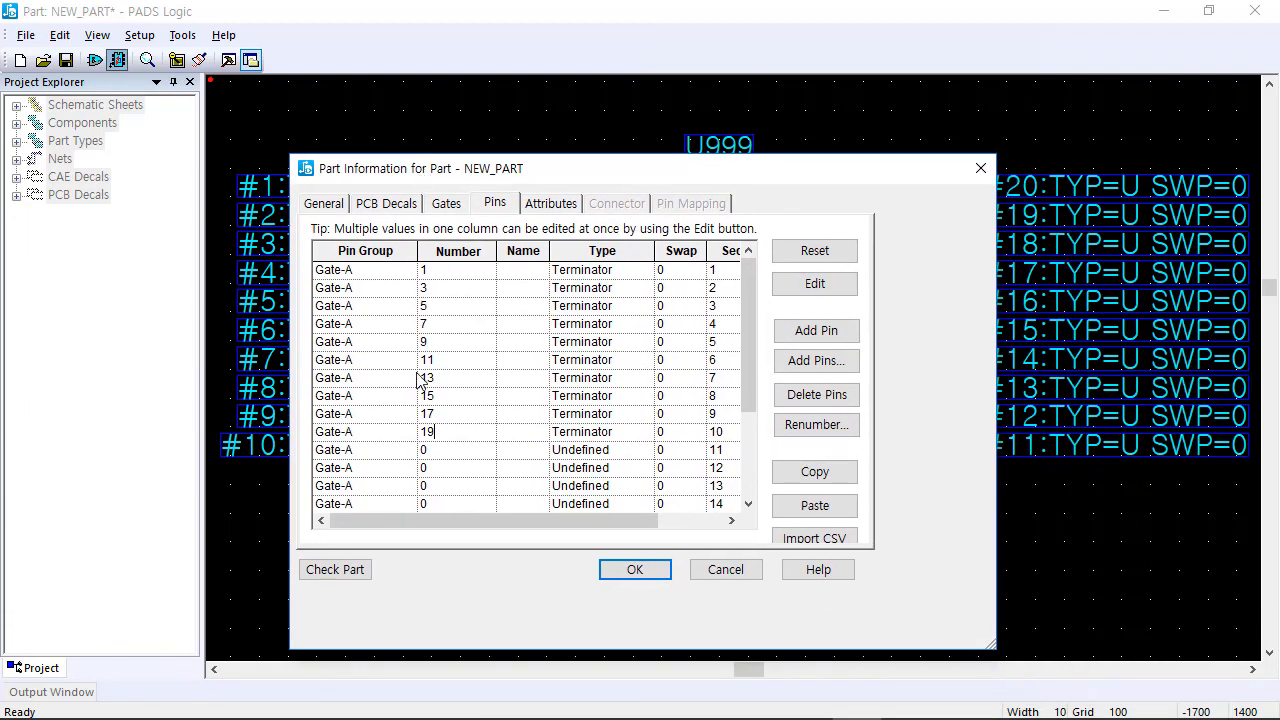
left_click_drag(597, 171, 493, 156)
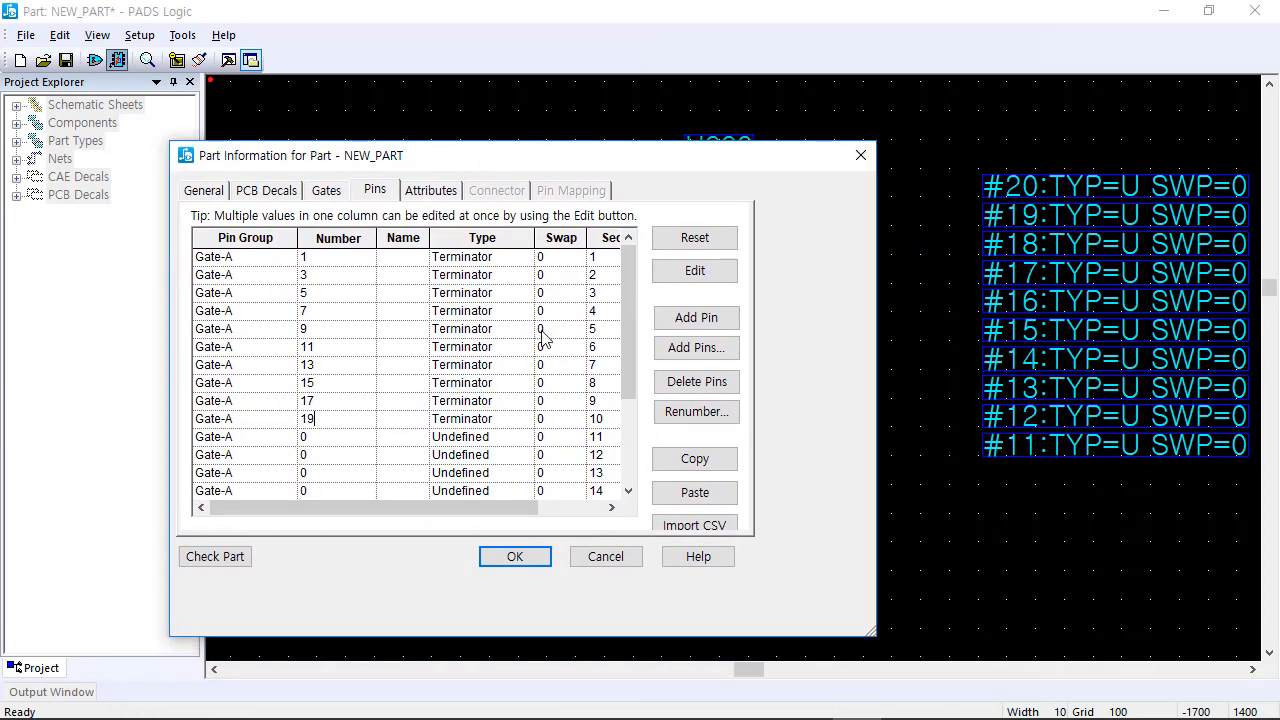
left_click_drag(630, 360, 628, 455)
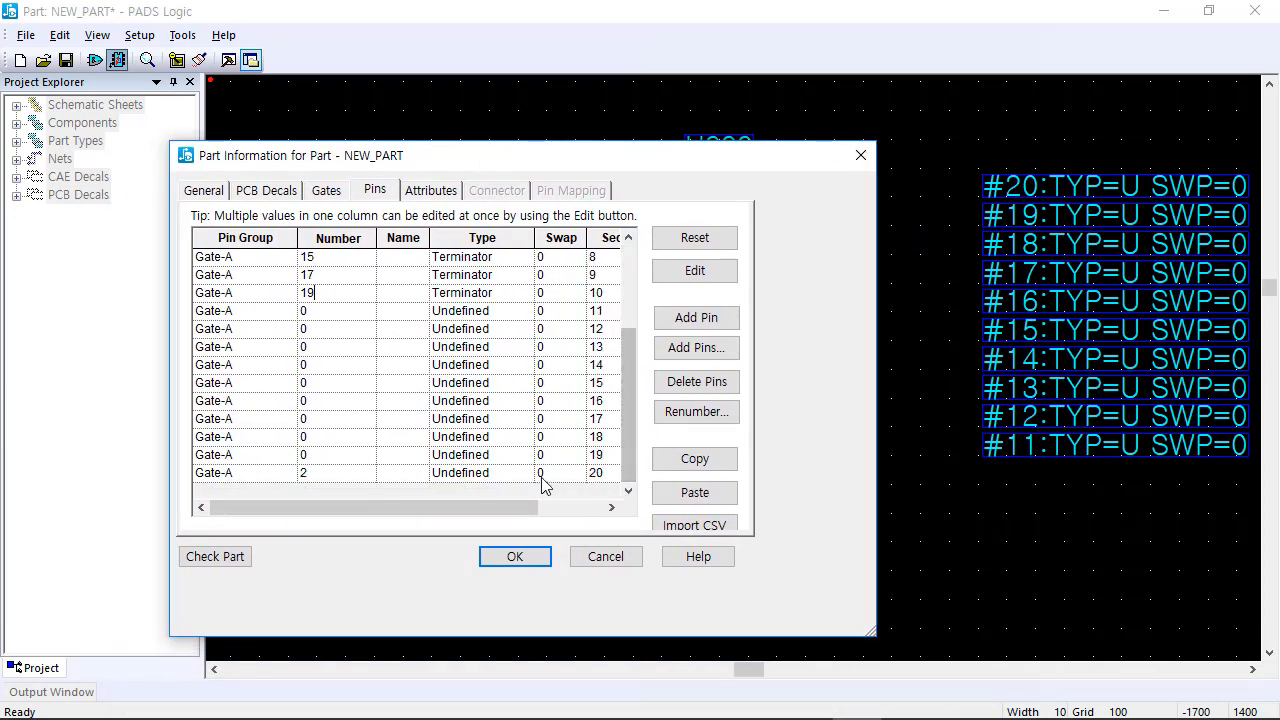
left_click(320, 457)
type("4")
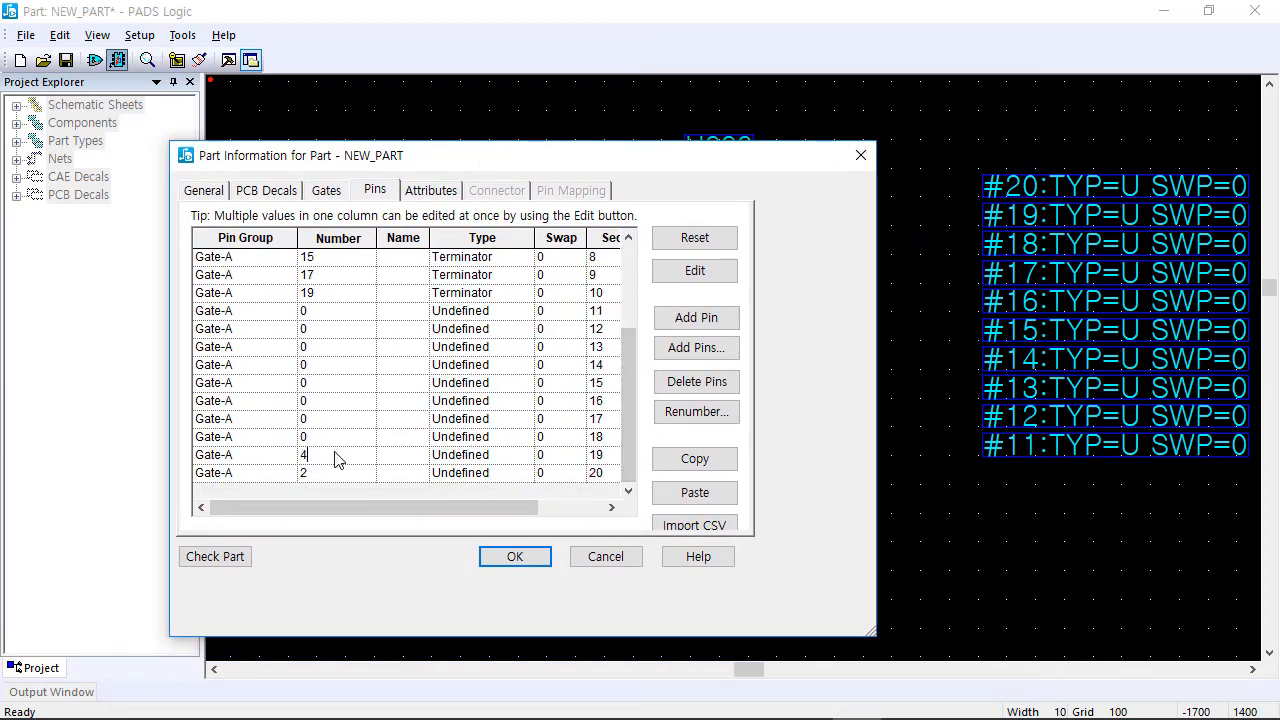
left_click(327, 444)
type("6")
left_click(319, 425)
type("8")
left_click(329, 410)
type("10")
left_click(314, 385)
type("12")
Step: Number the Gate-A pins with sequence 14 down to 11 as 14, 16, 18 and 20
left_click(312, 365)
type("14")
left_click(321, 348)
type("16")
left_click(322, 334)
type("1")
left_click(323, 311)
type("2")
key("Tab")
Step: Sort the pin table by pin number to check the numbering, and accept the pin changes
scroll(335, 330, "up", 3)
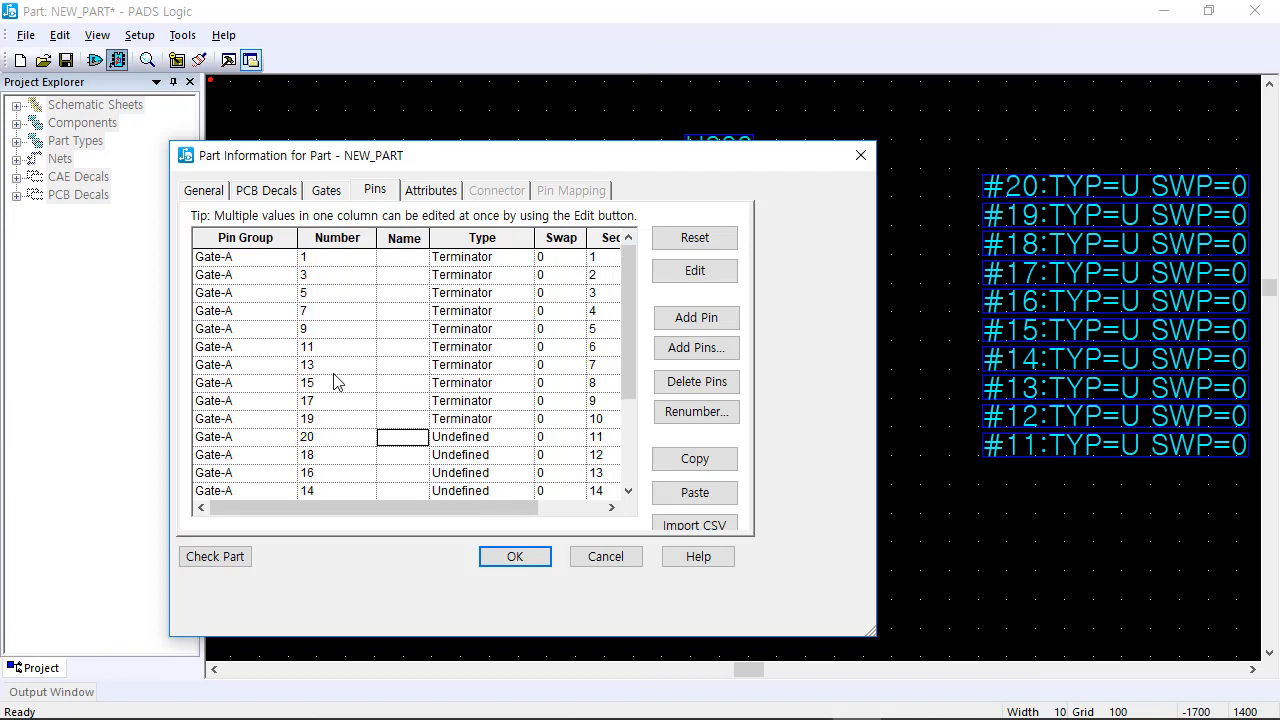
left_click(327, 240)
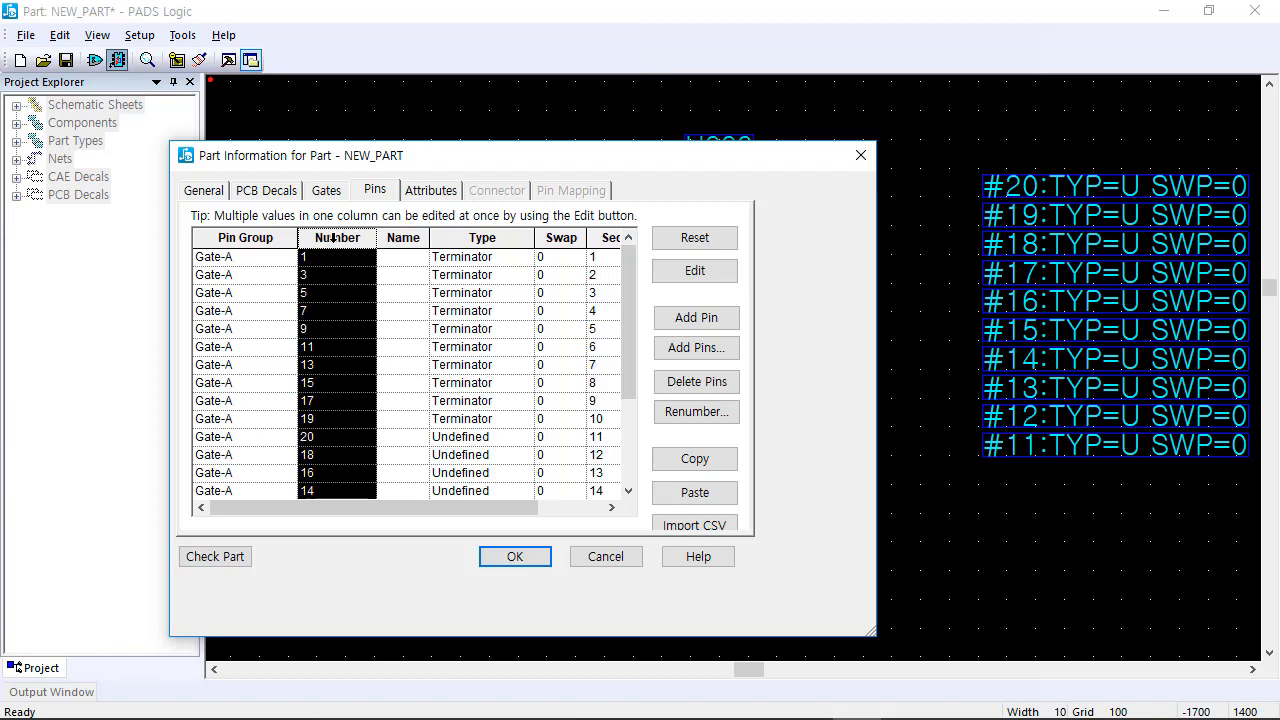
left_click(333, 238)
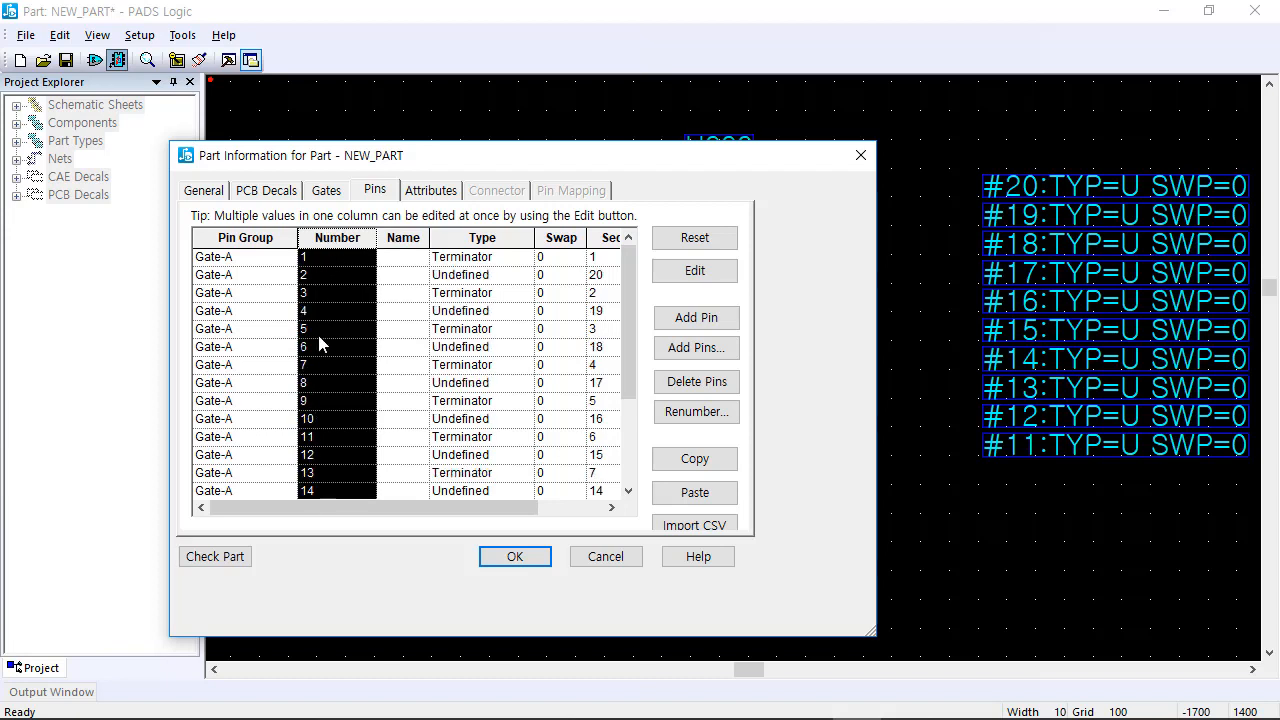
scroll(338, 370, "down", 3)
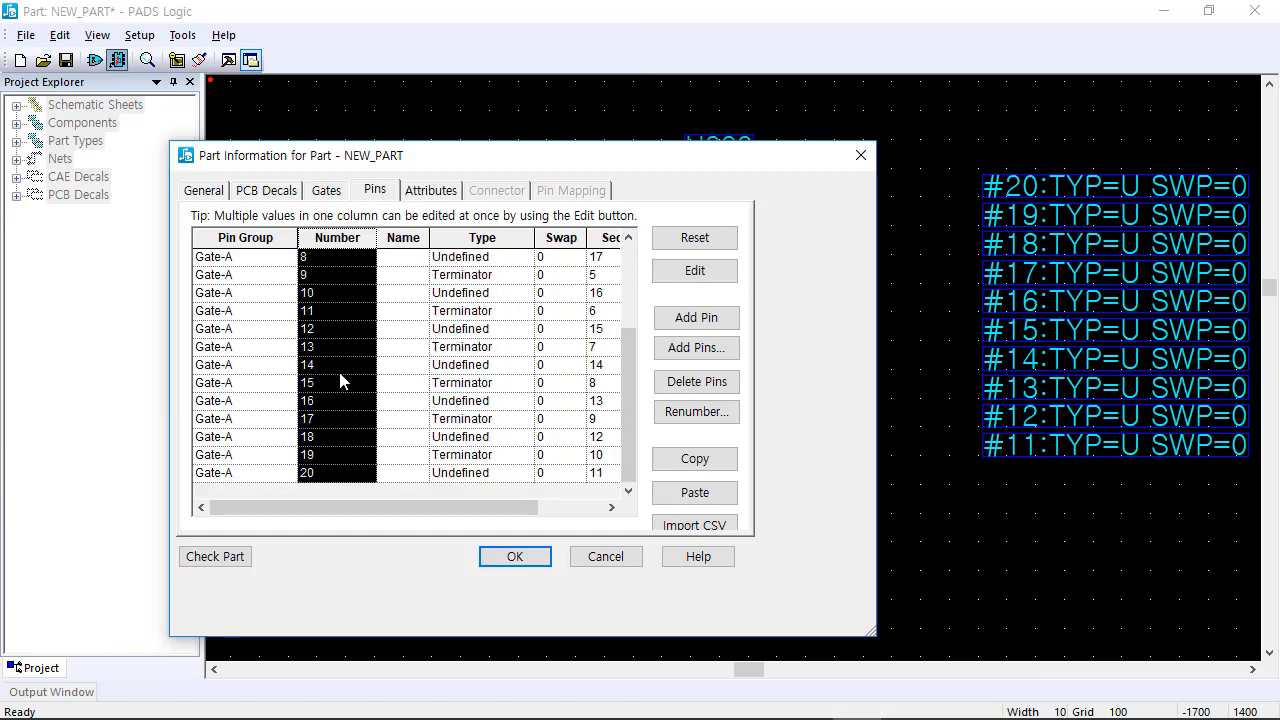
scroll(357, 406, "up", 3)
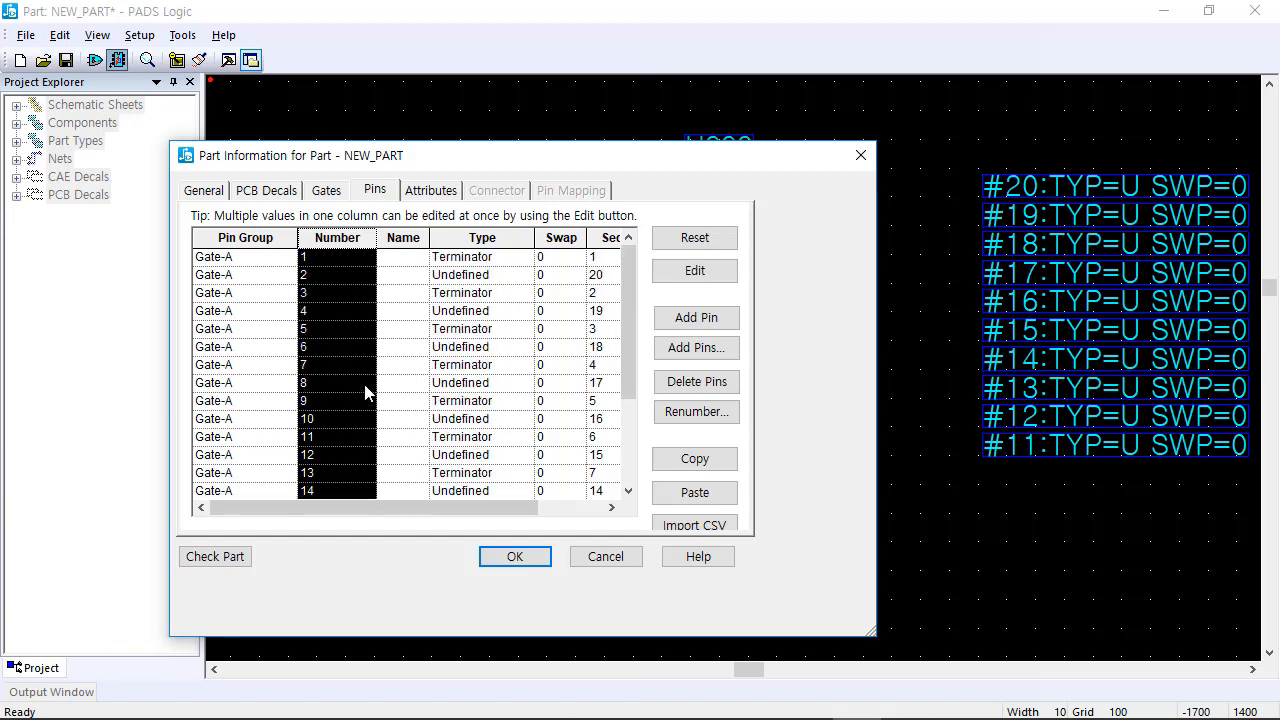
left_click(514, 557)
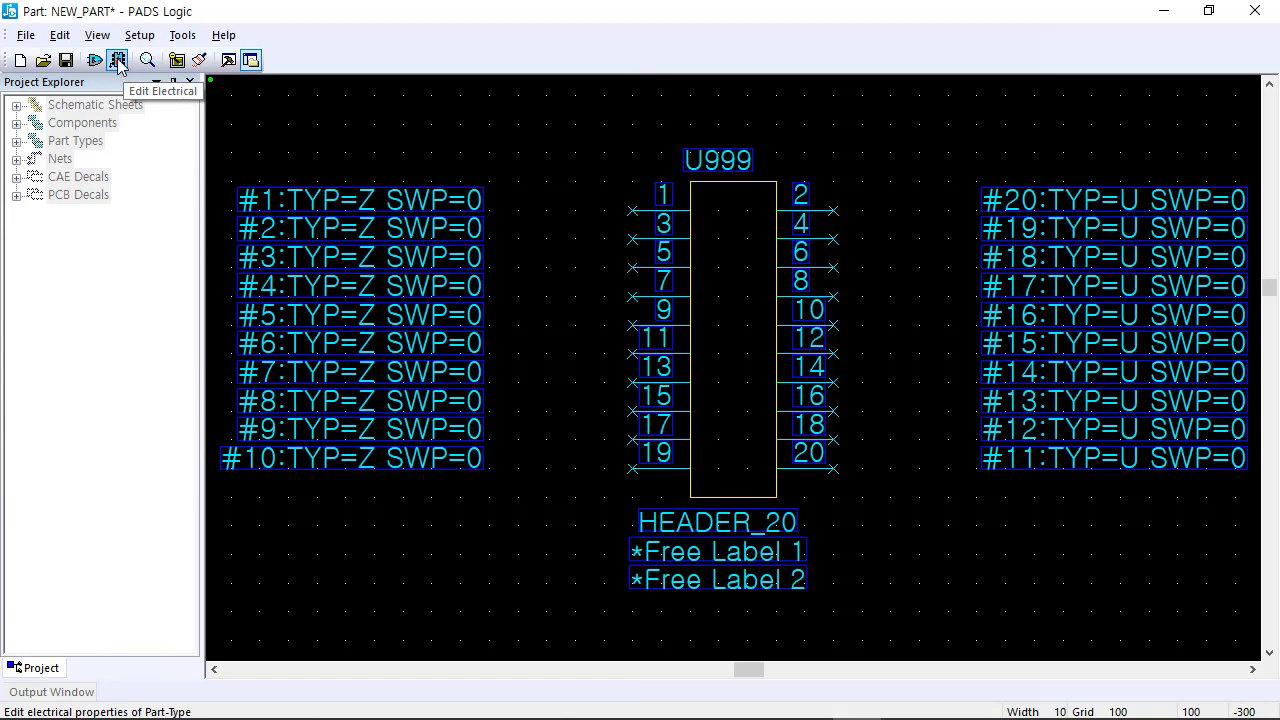
Step: Reopen the part's electrical properties and set its logic family to CON
left_click(118, 62)
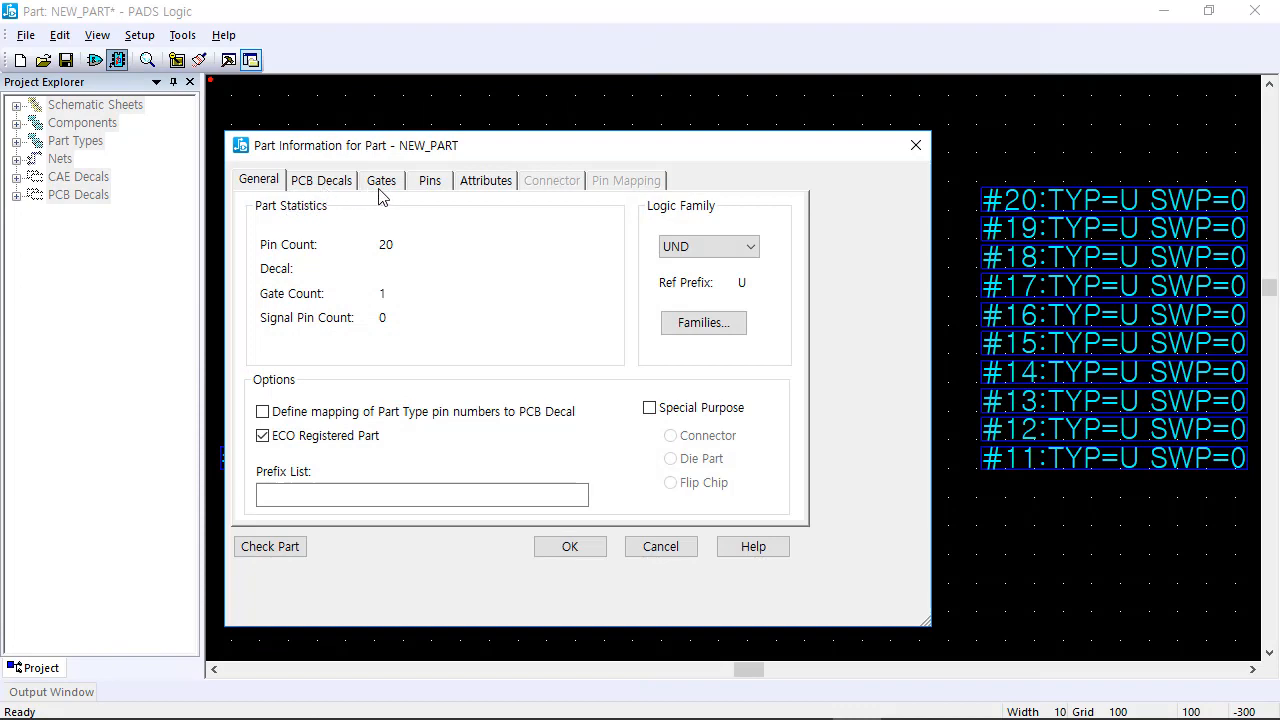
left_click(430, 183)
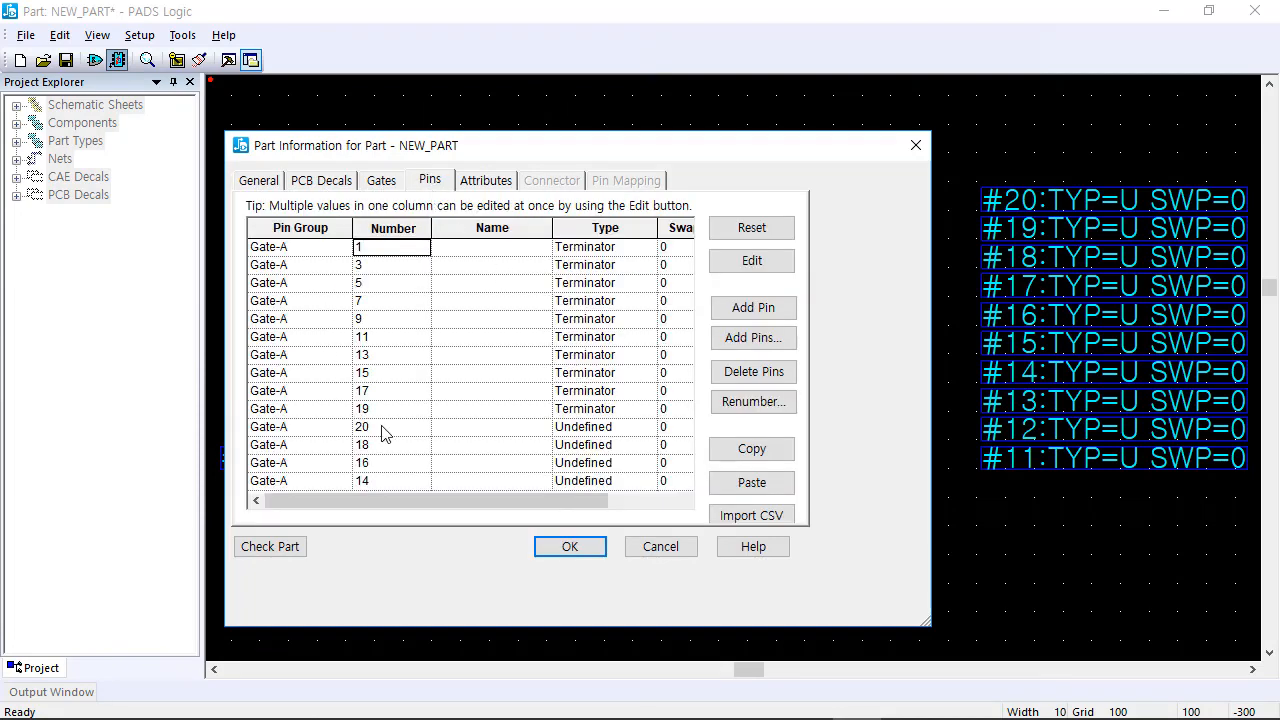
left_click(264, 184)
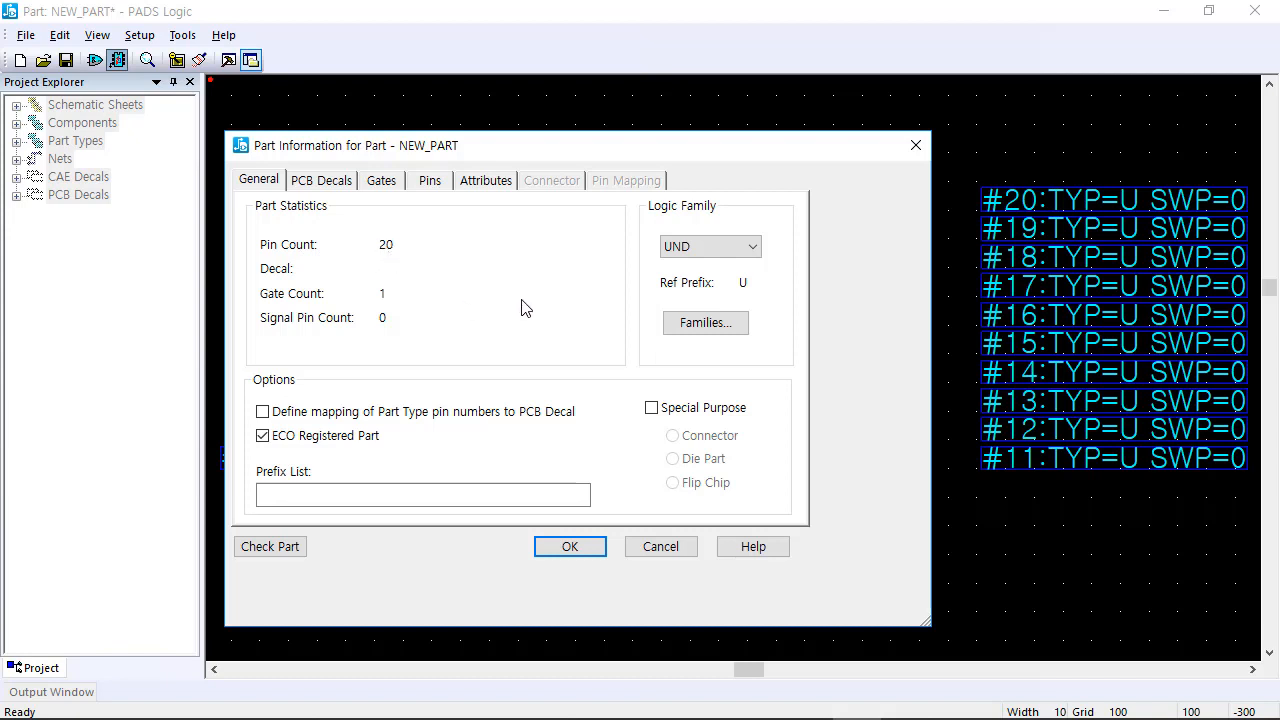
left_click(716, 252)
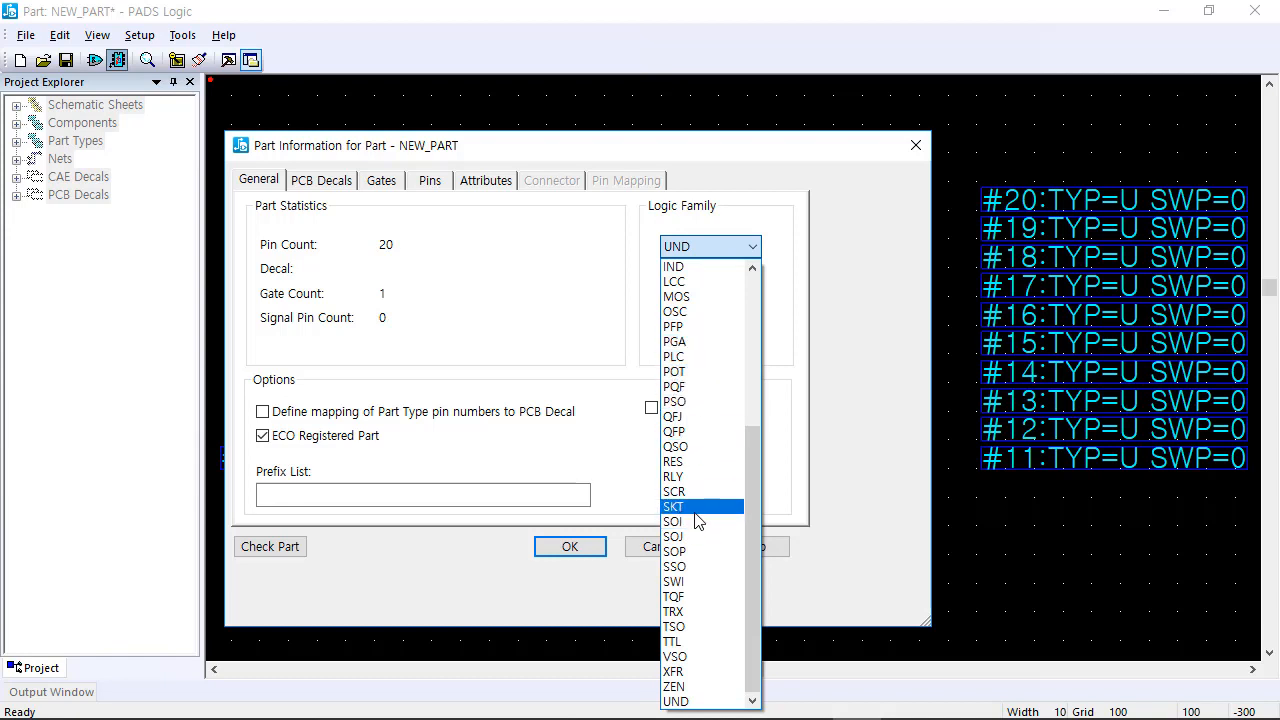
scroll(697, 520, "up", 5)
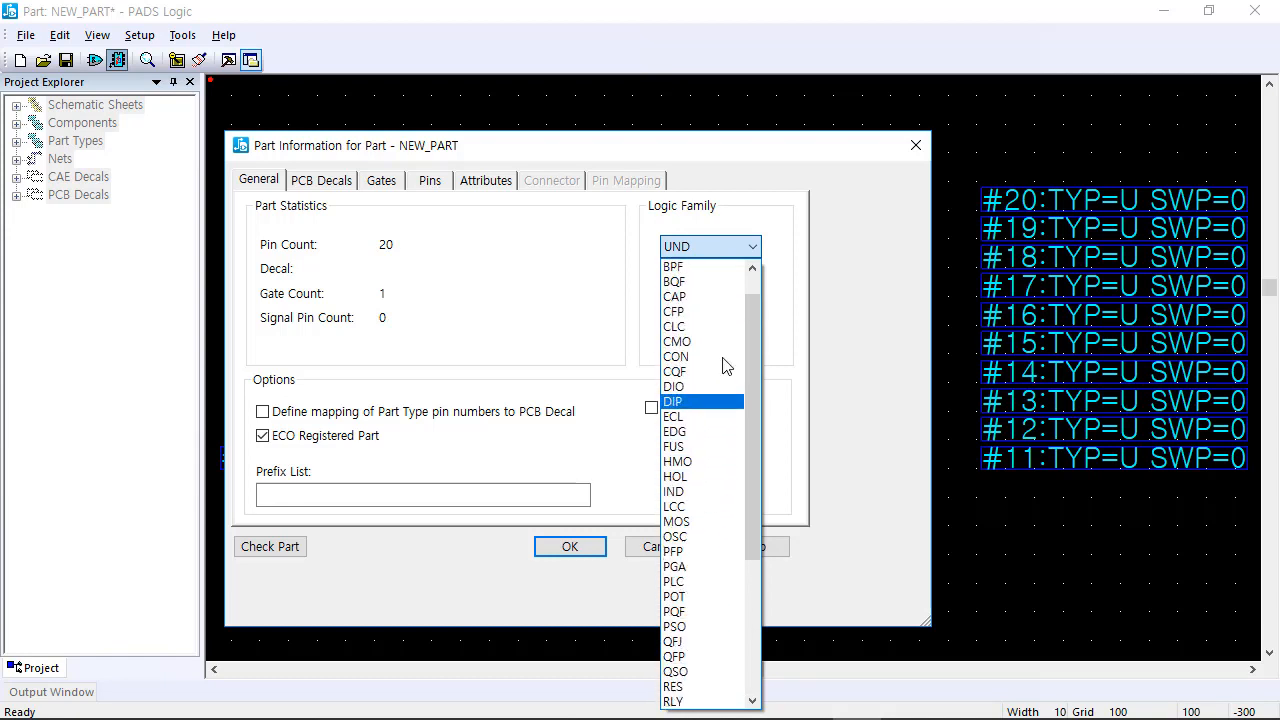
scroll(700, 320, "up", 2)
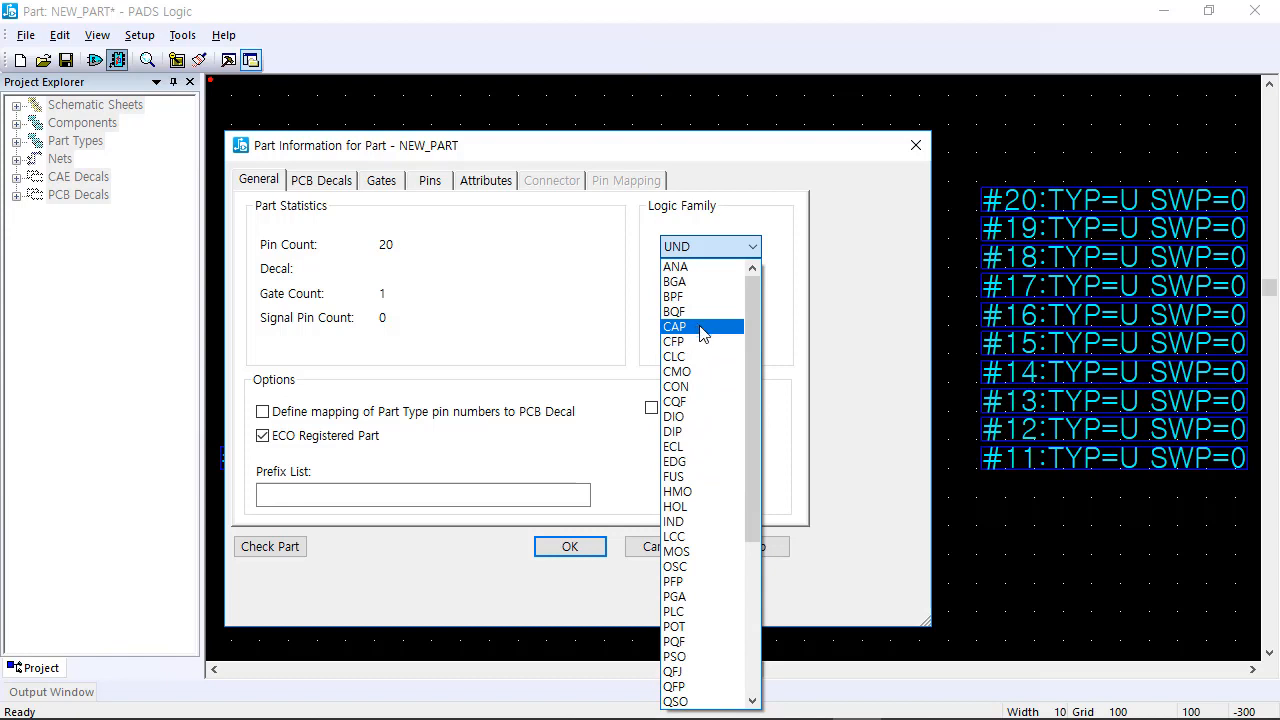
left_click(693, 388)
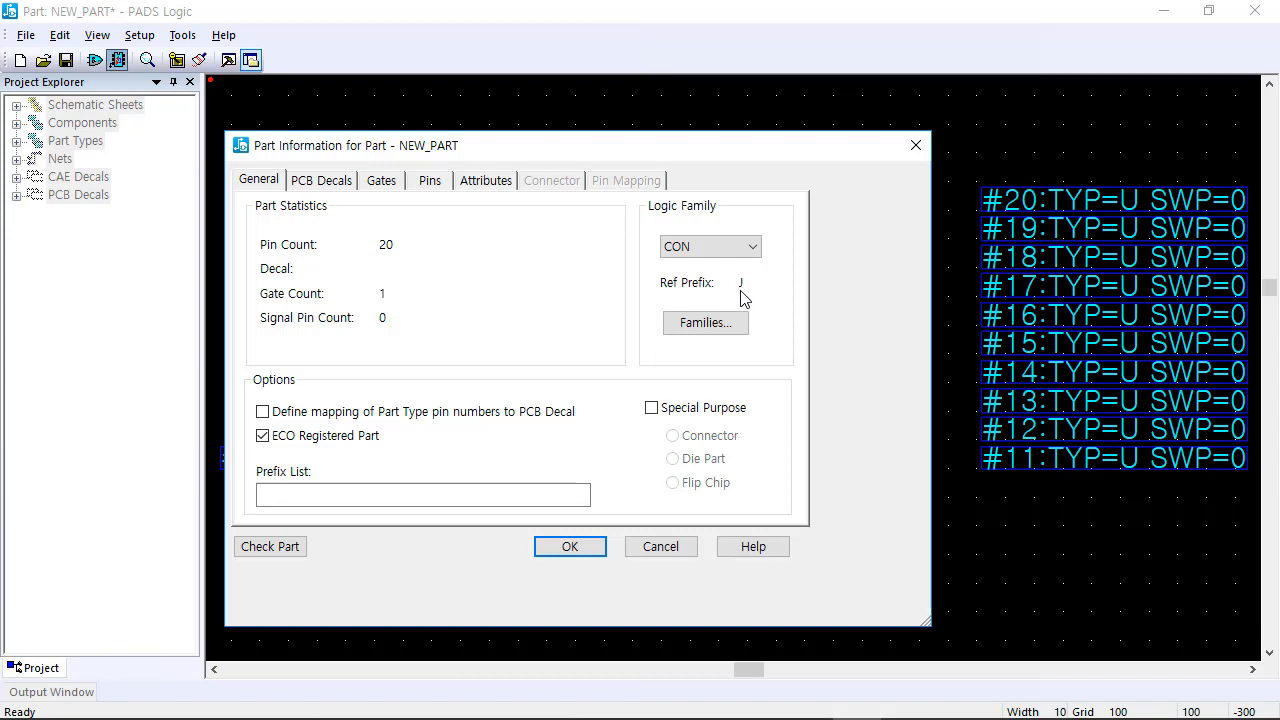
Step: Look through the list of logic families and their reference prefixes without changing it
left_click(690, 328)
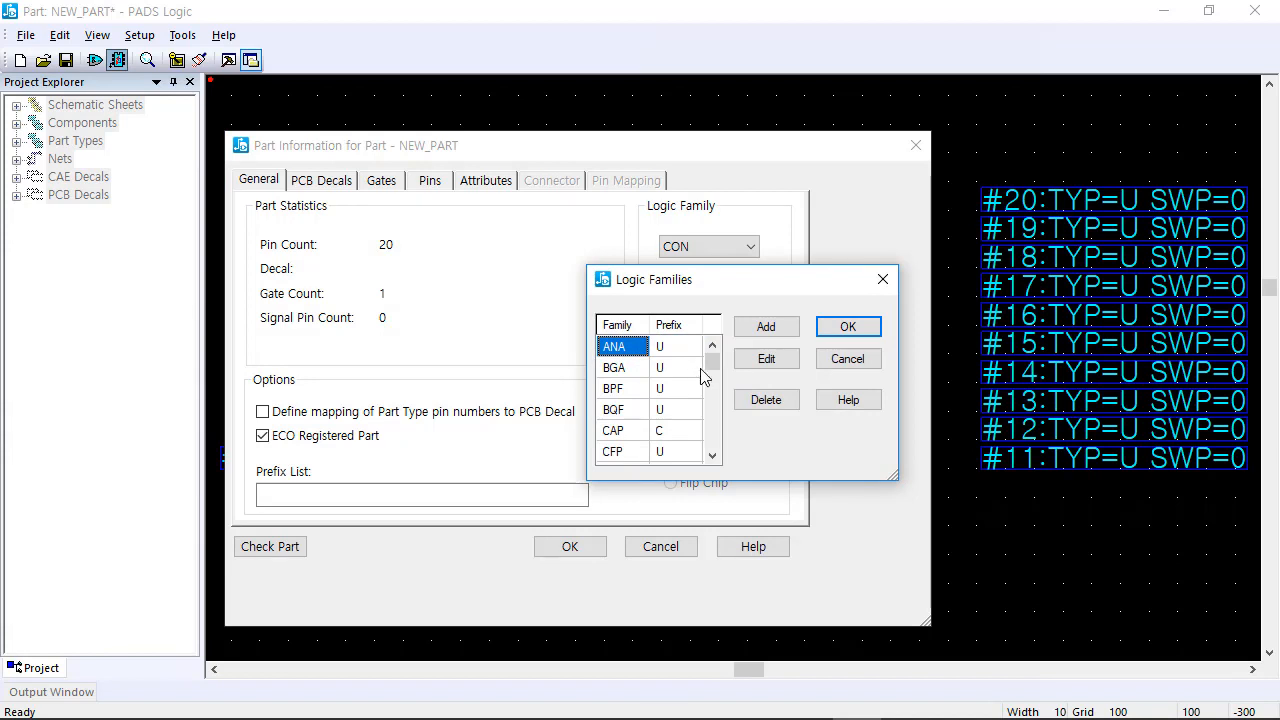
left_click_drag(712, 364, 709, 394)
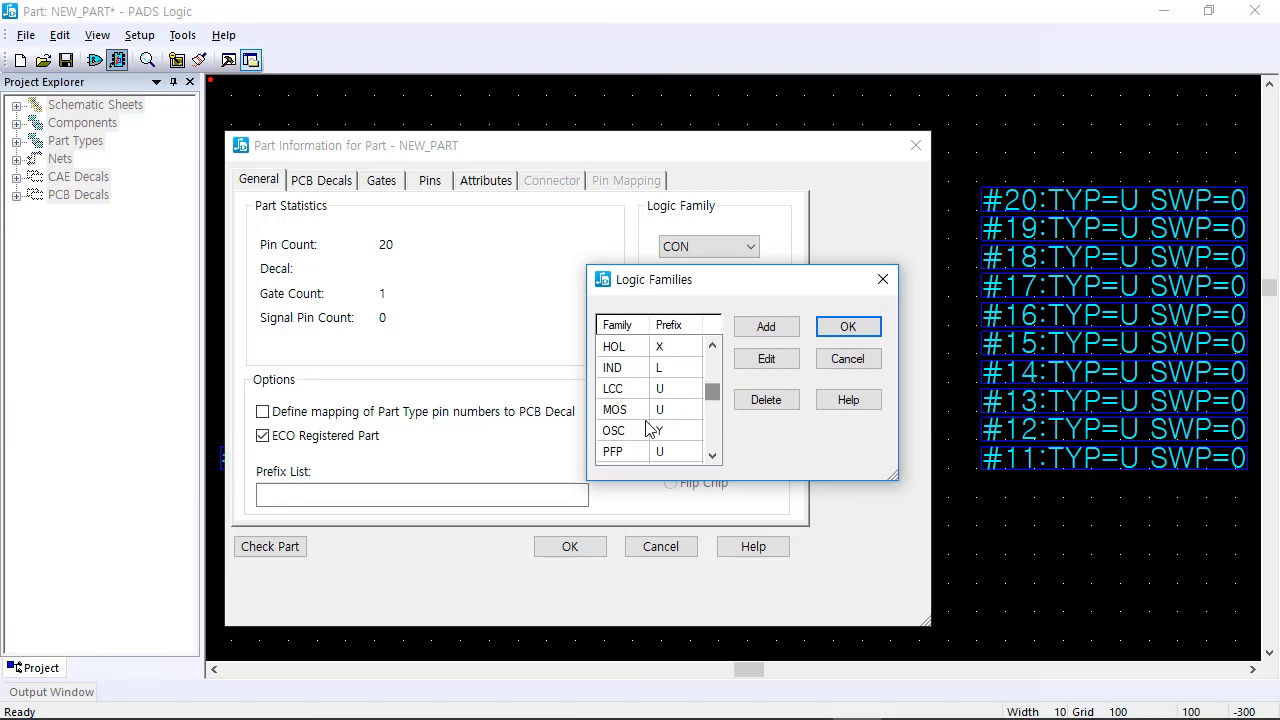
left_click(835, 338)
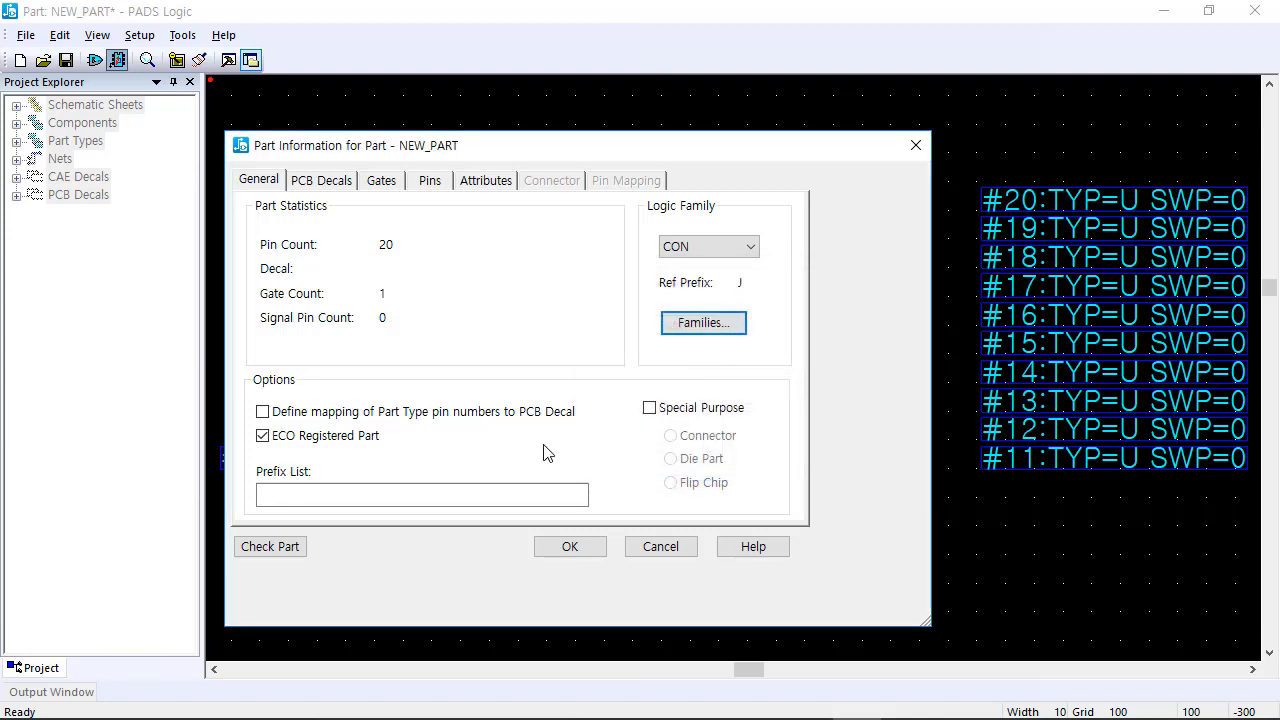
Step: Review the part's PCB decal, gate and pin settings and accept the part information
left_click(330, 182)
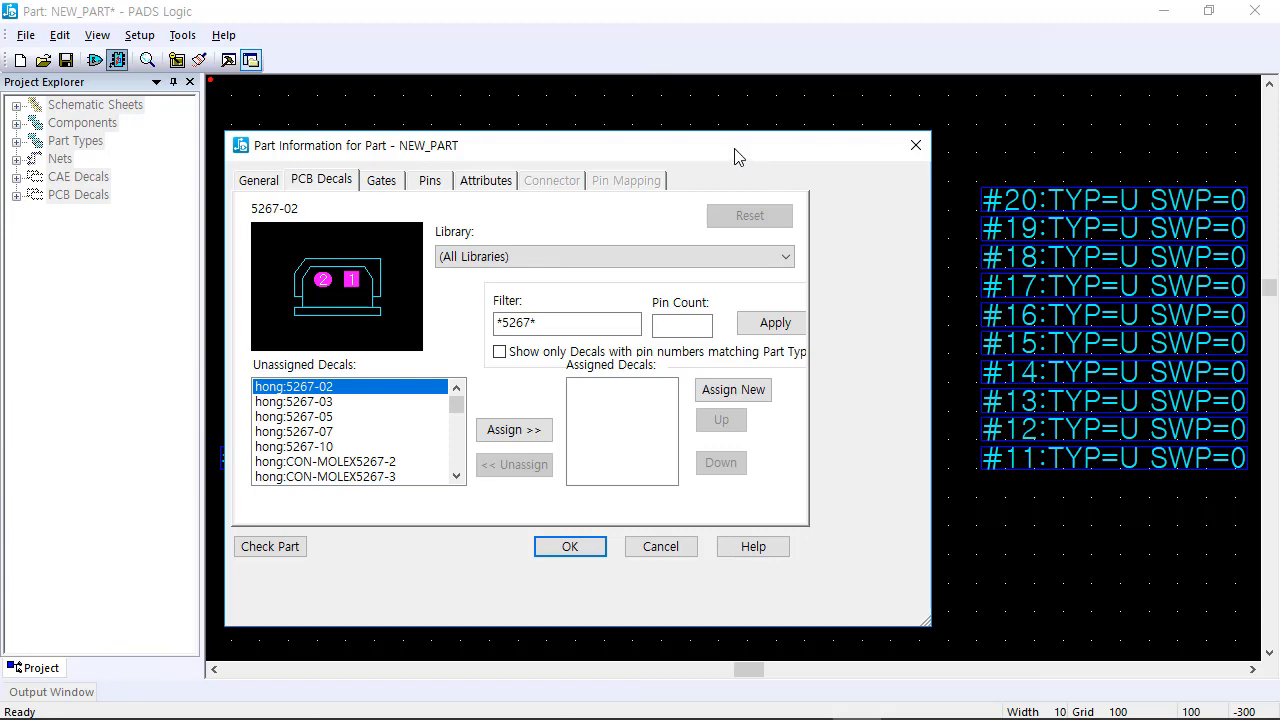
left_click_drag(736, 155, 799, 378)
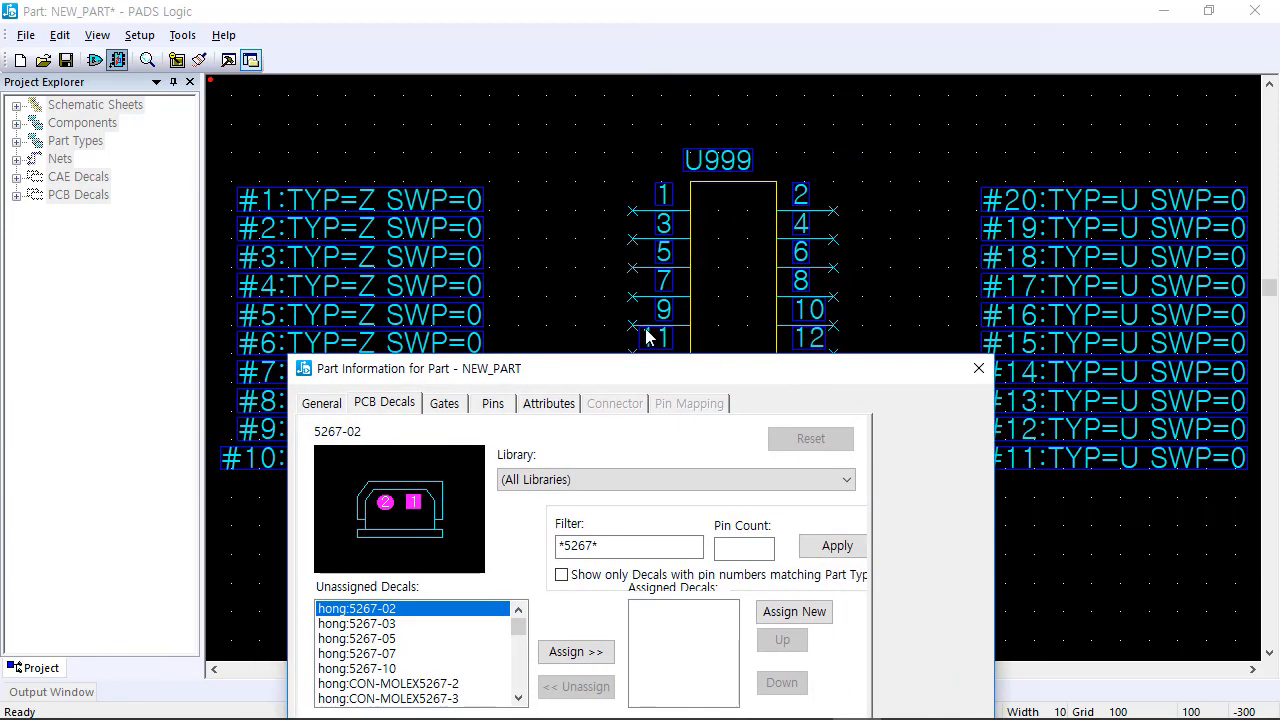
left_click_drag(669, 374, 634, 289)
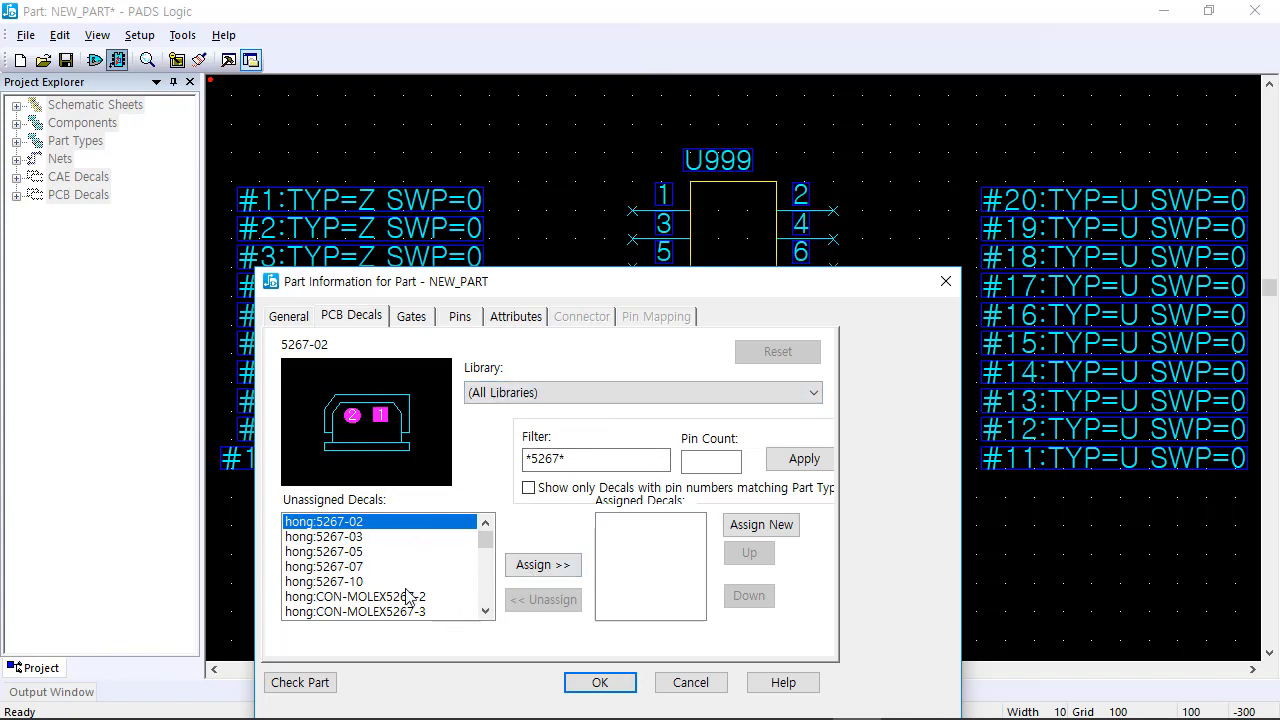
left_click(428, 318)
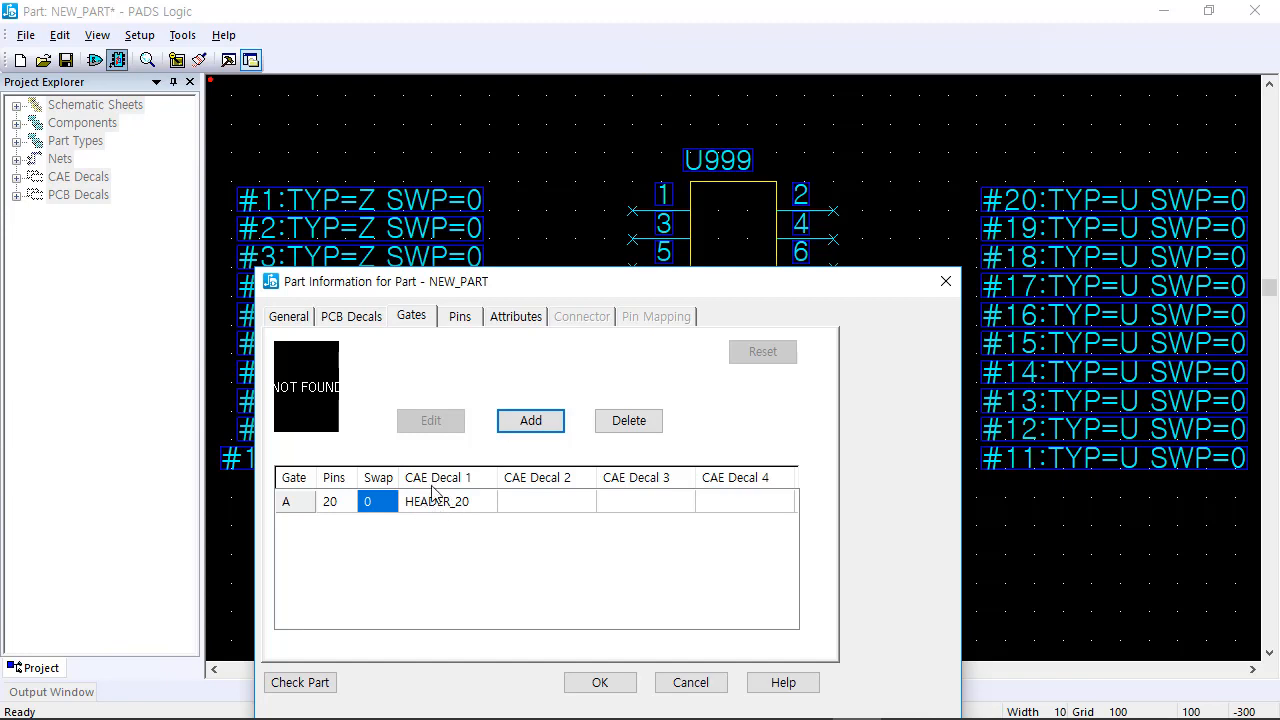
left_click(460, 317)
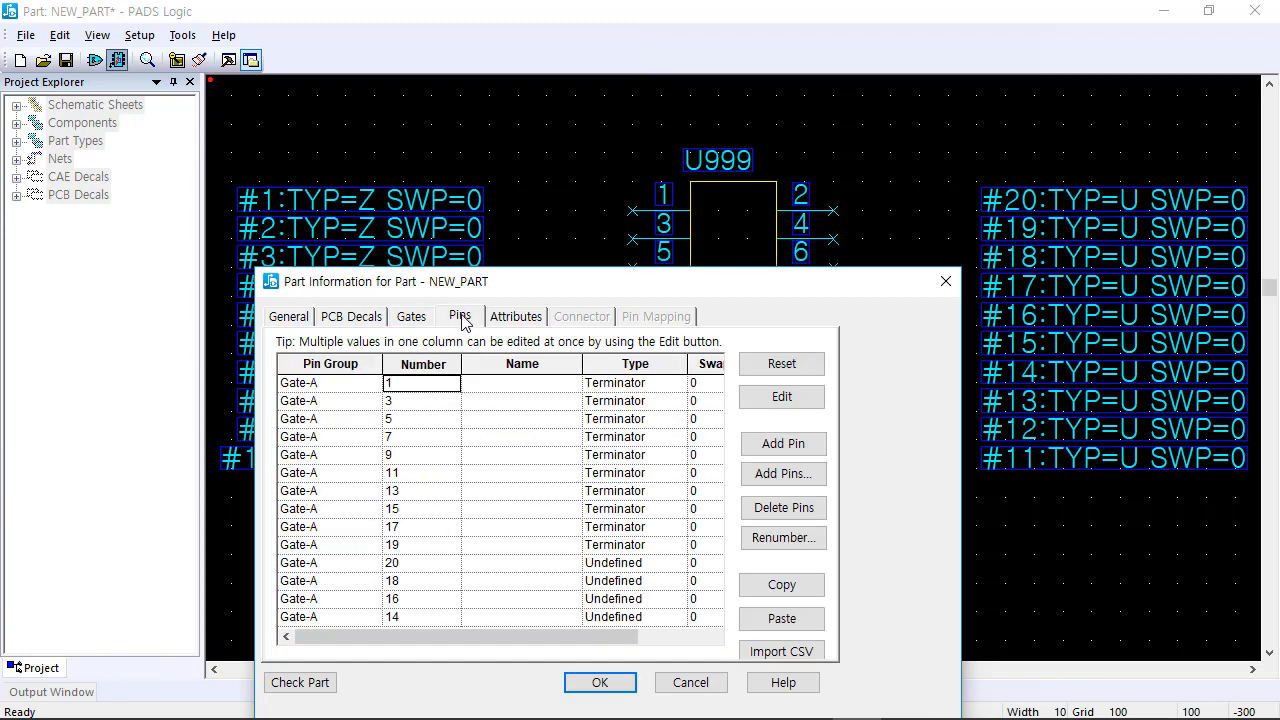
left_click(413, 318)
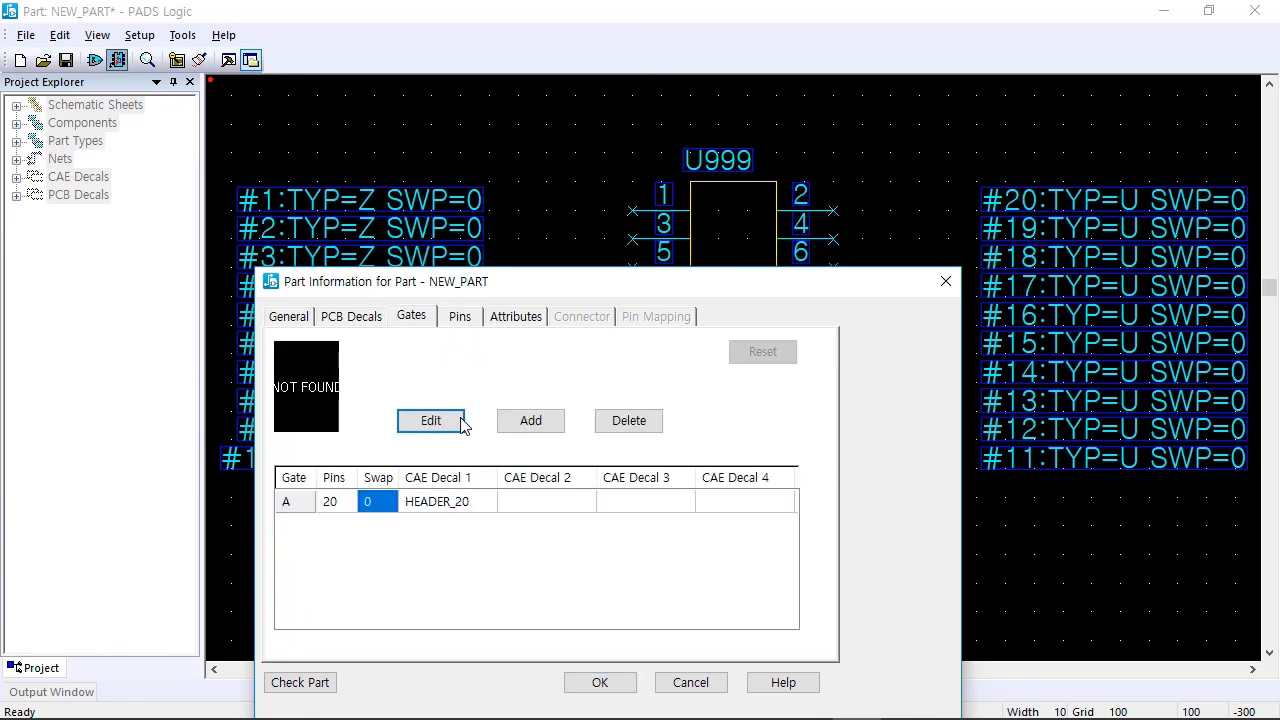
left_click(599, 684)
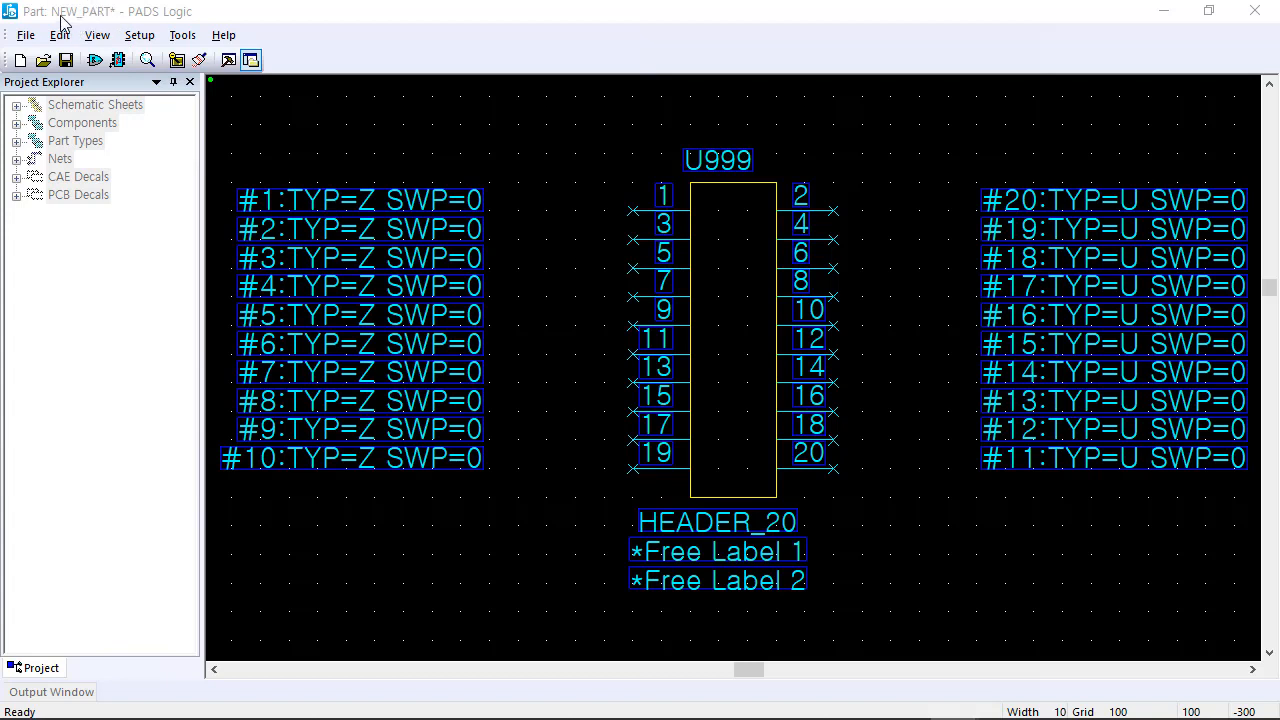
Step: Save the part and its gate decal in the hong library under the part name HEADER_20 and leave the Part Editor
left_click(27, 38)
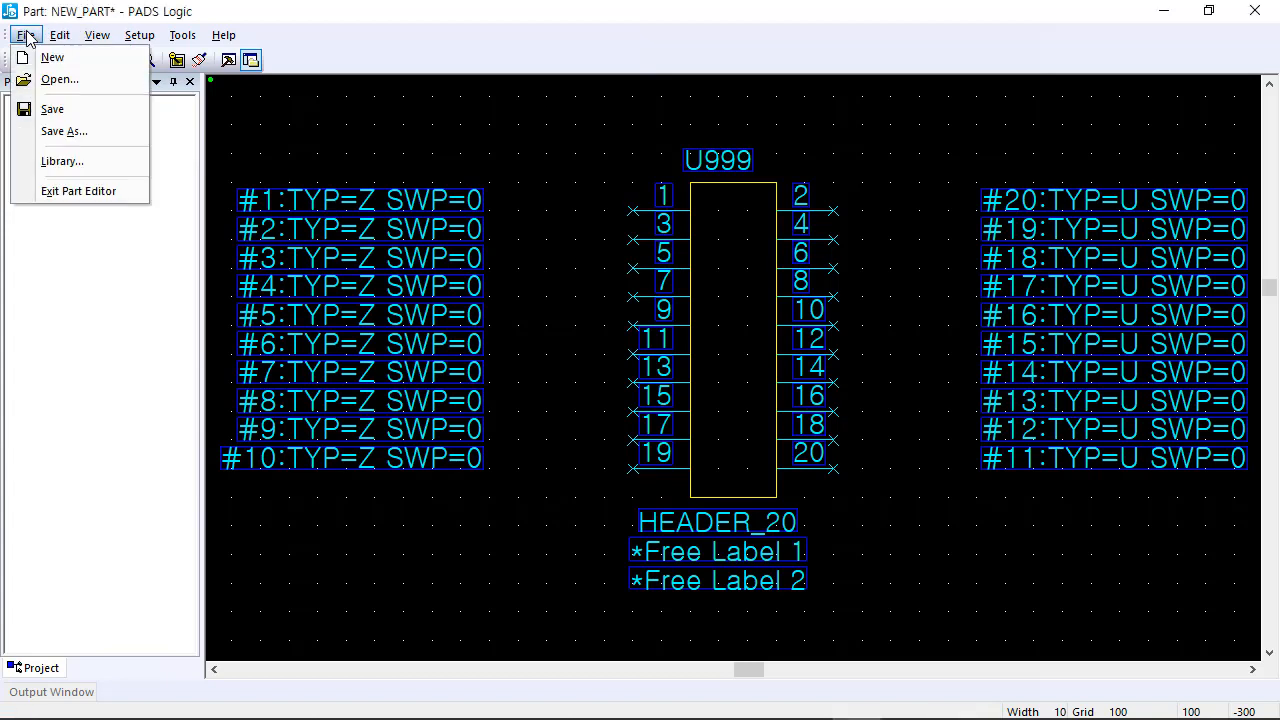
left_click(70, 130)
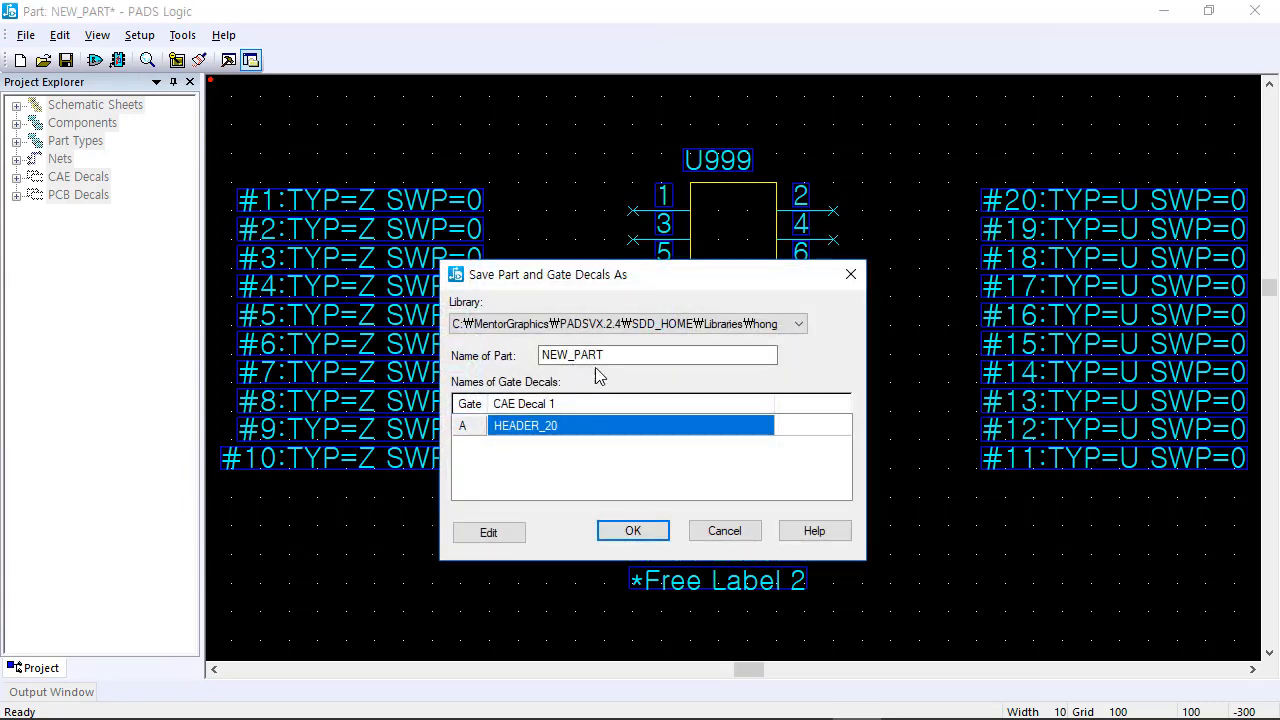
left_click(600, 355)
left_click_drag(602, 356, 398, 366)
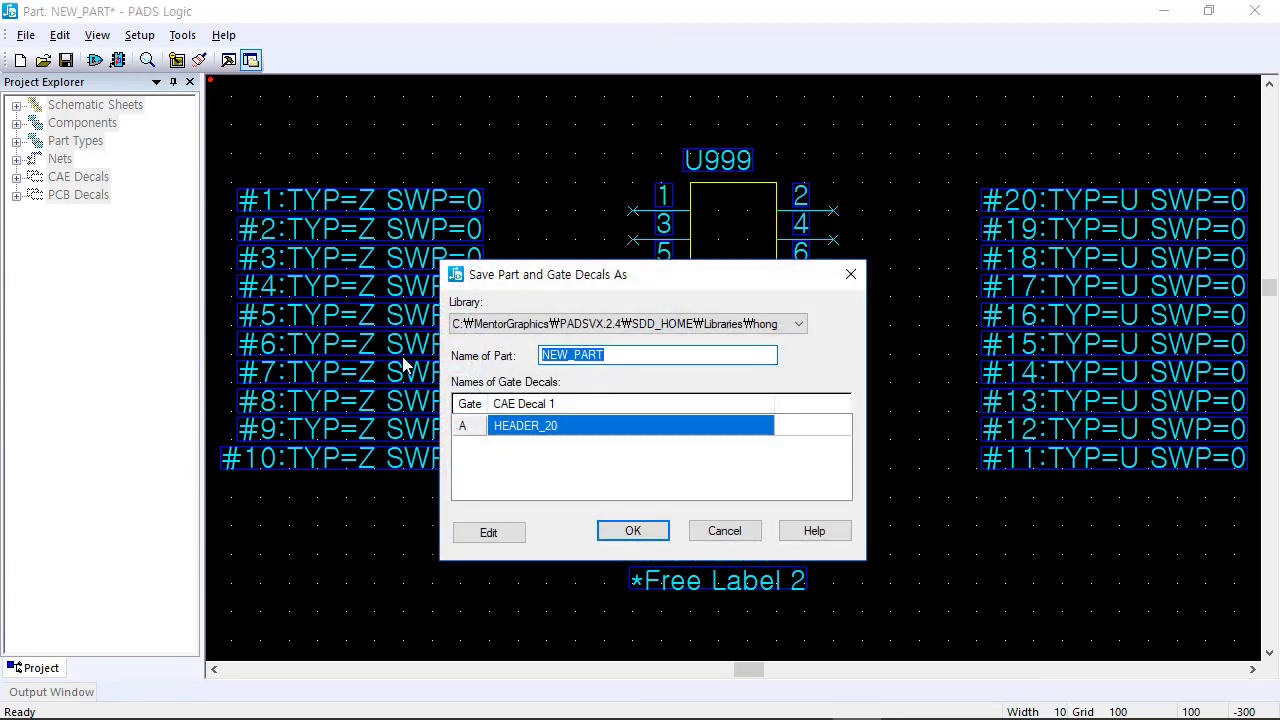
type("HEADER")
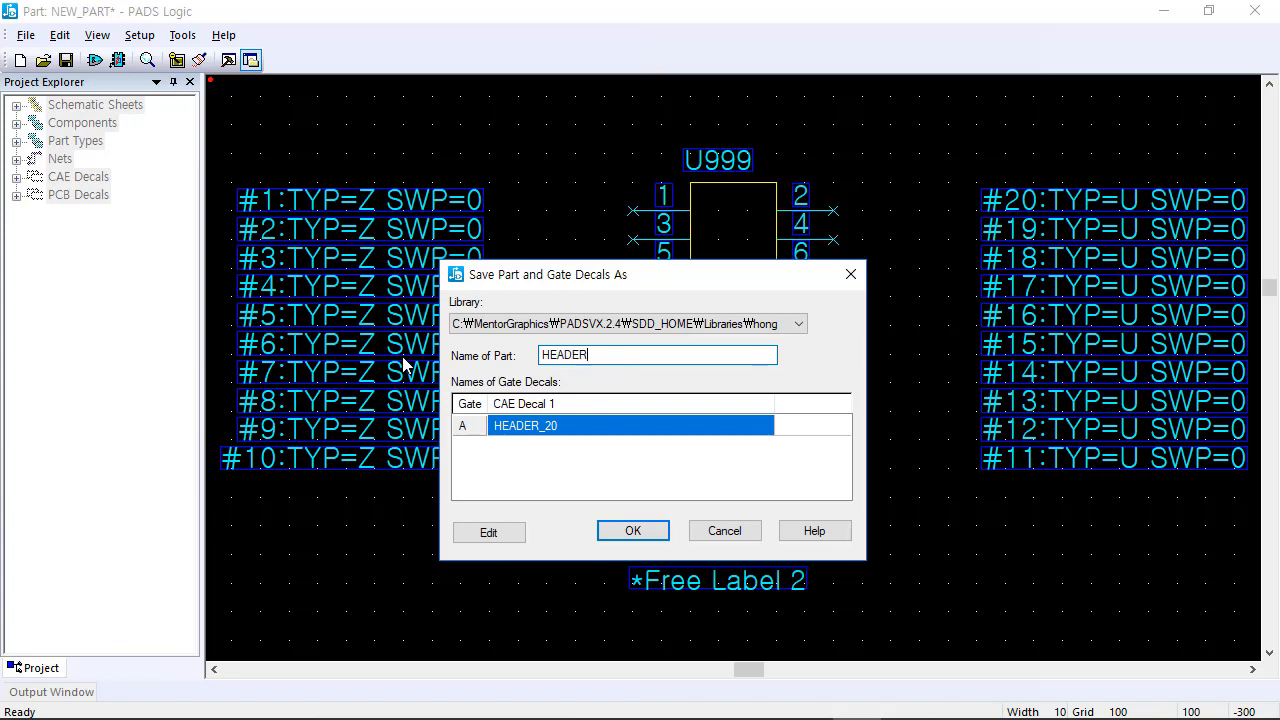
type("_20")
left_click(634, 531)
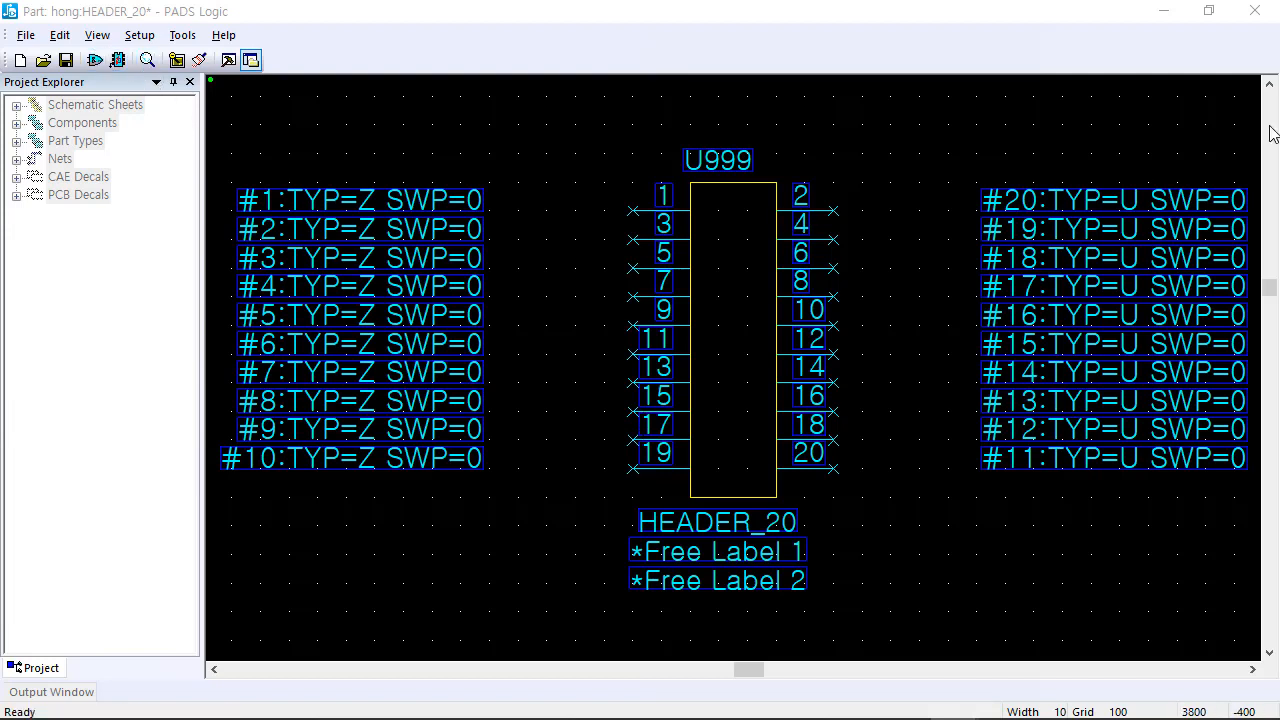
left_click(1256, 12)
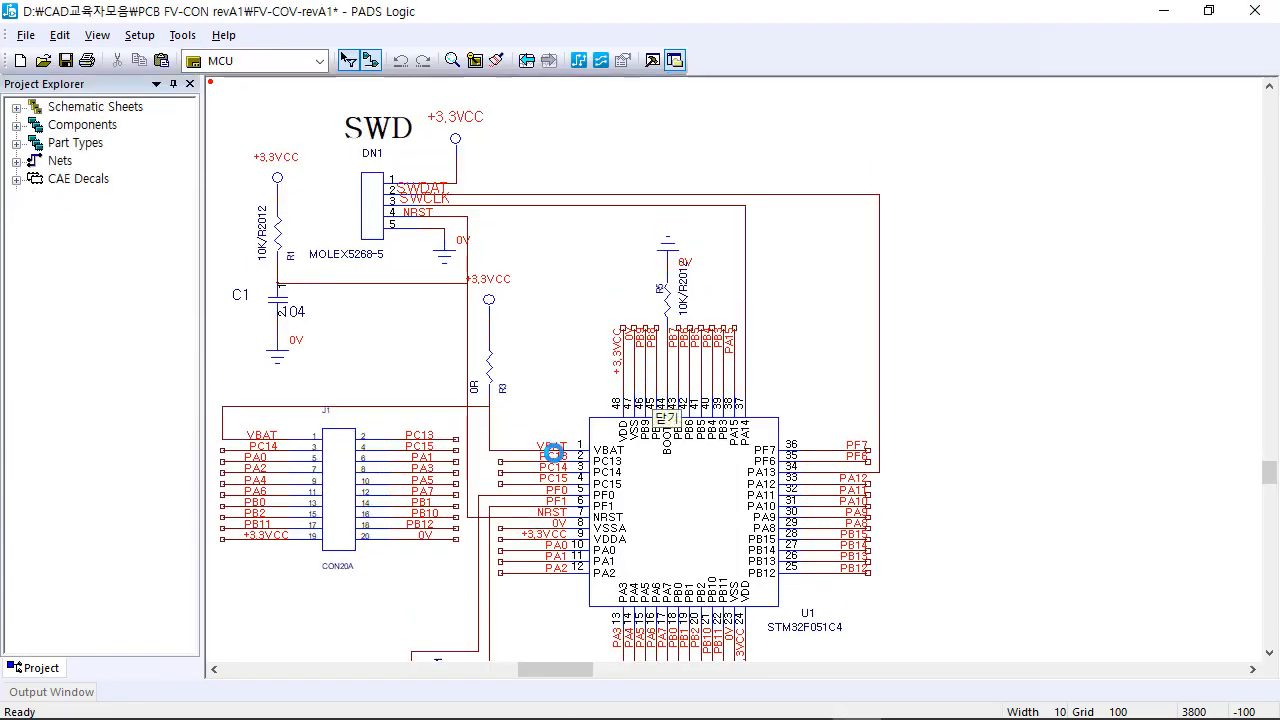